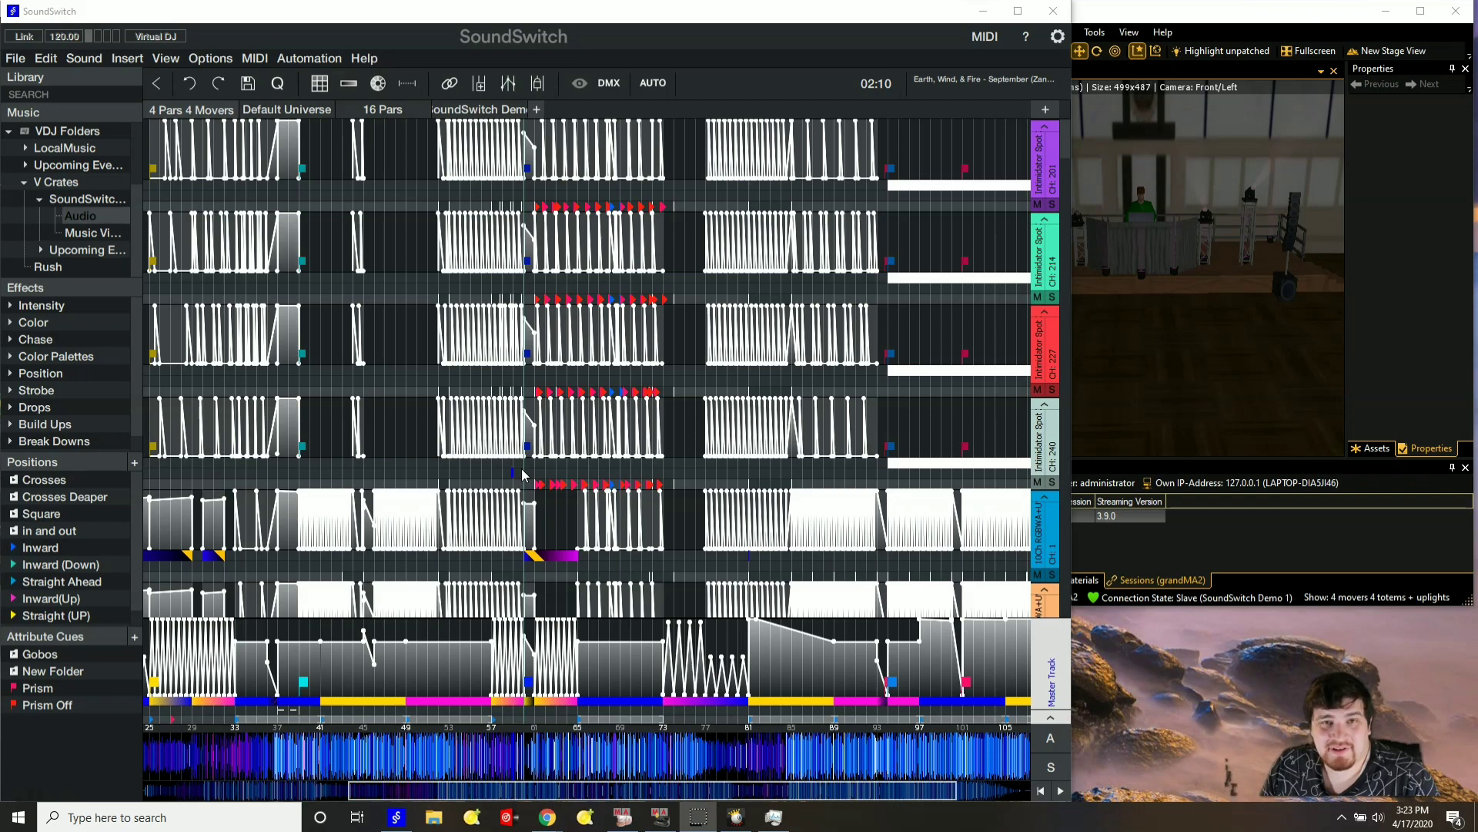
- Play the SoundSwitch track and switch to the malighting.com grandMA2 downloads tab
key("space")
left_click(1296, 25)
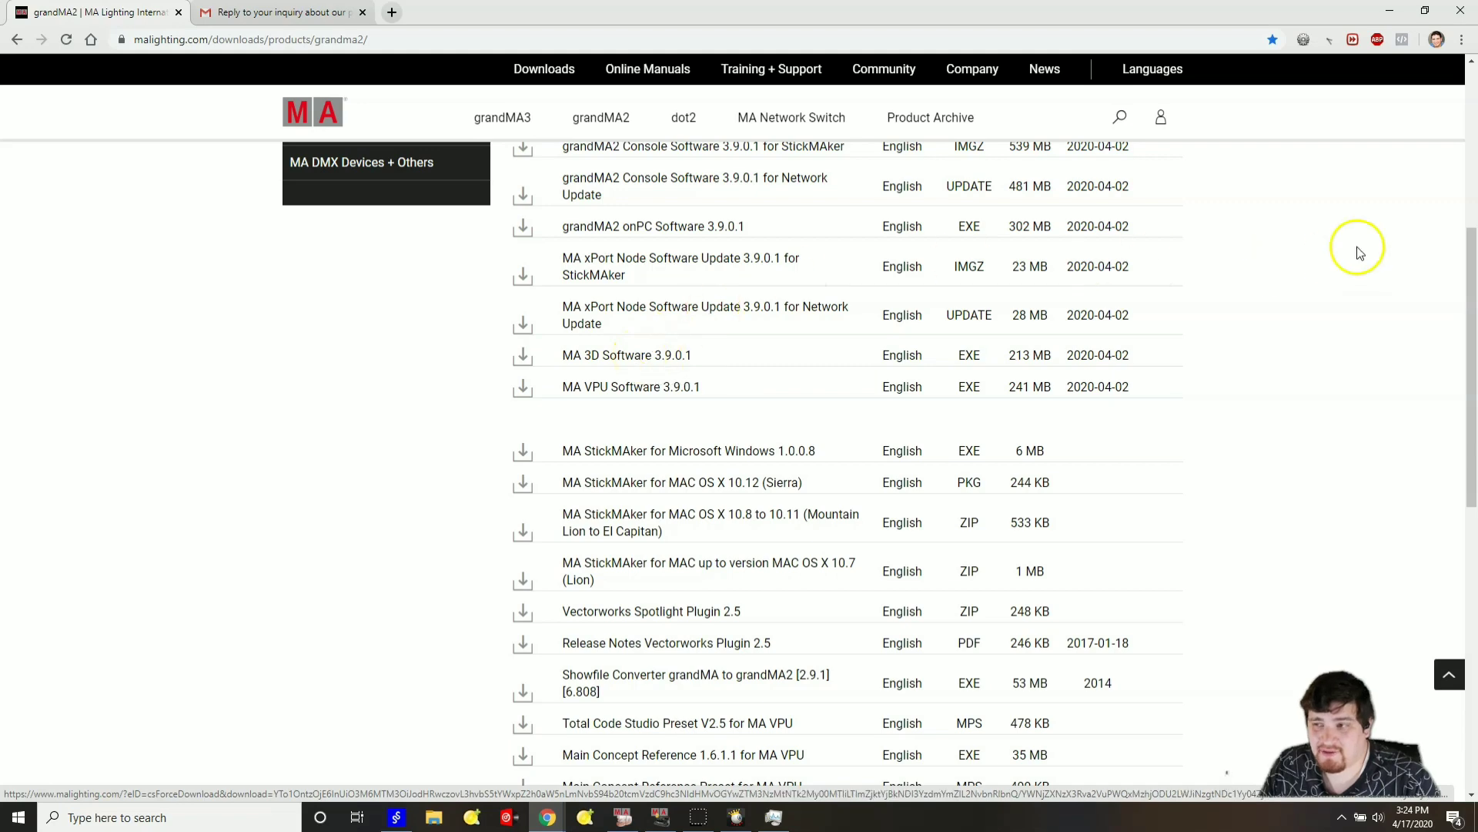
- Minimize Chrome to bring SoundSwitch back to the front
left_click(1390, 11)
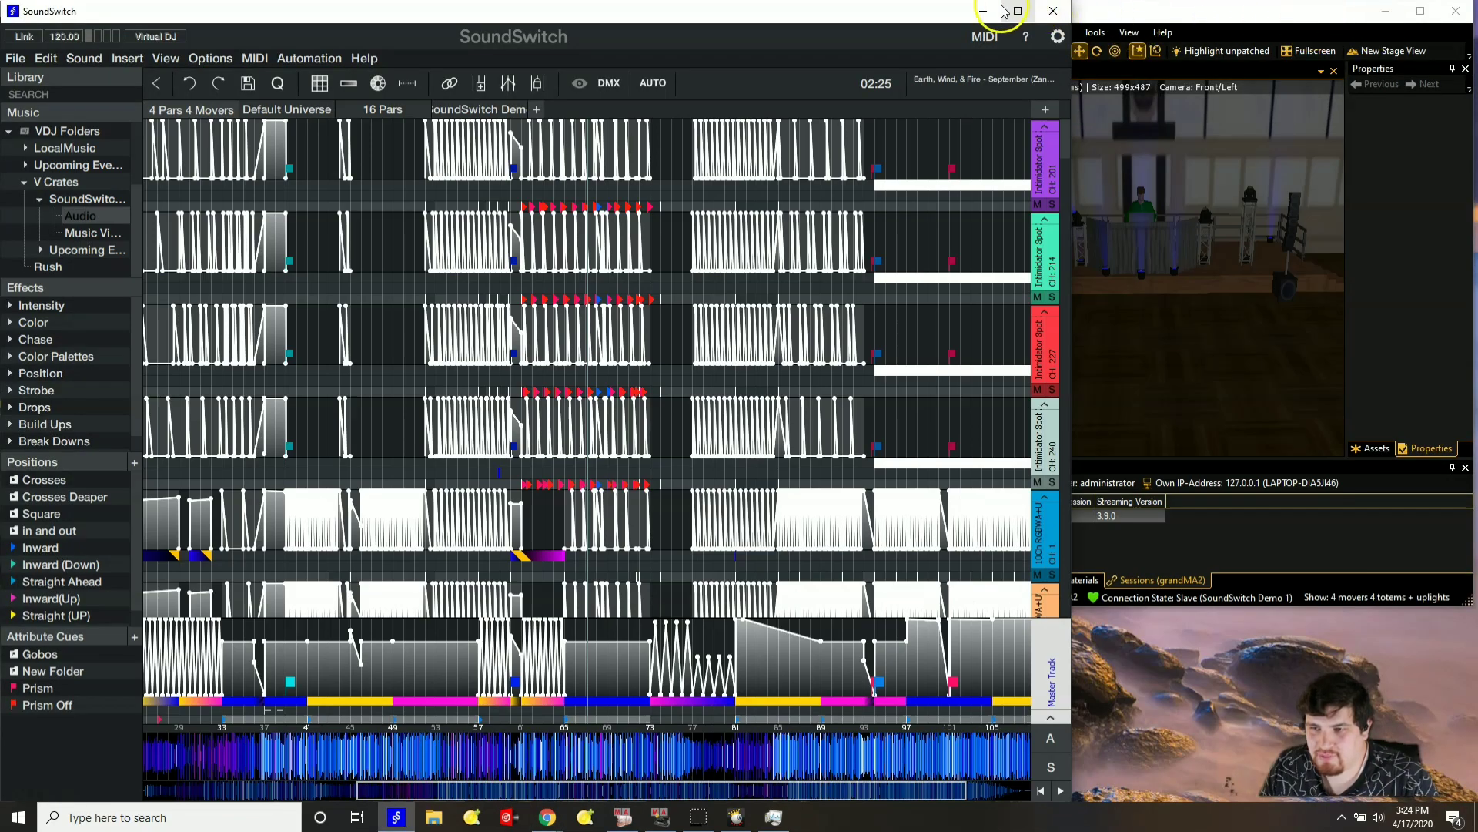
- Start a new show in Backup named SoundSwitchDemo3
left_click(982, 10)
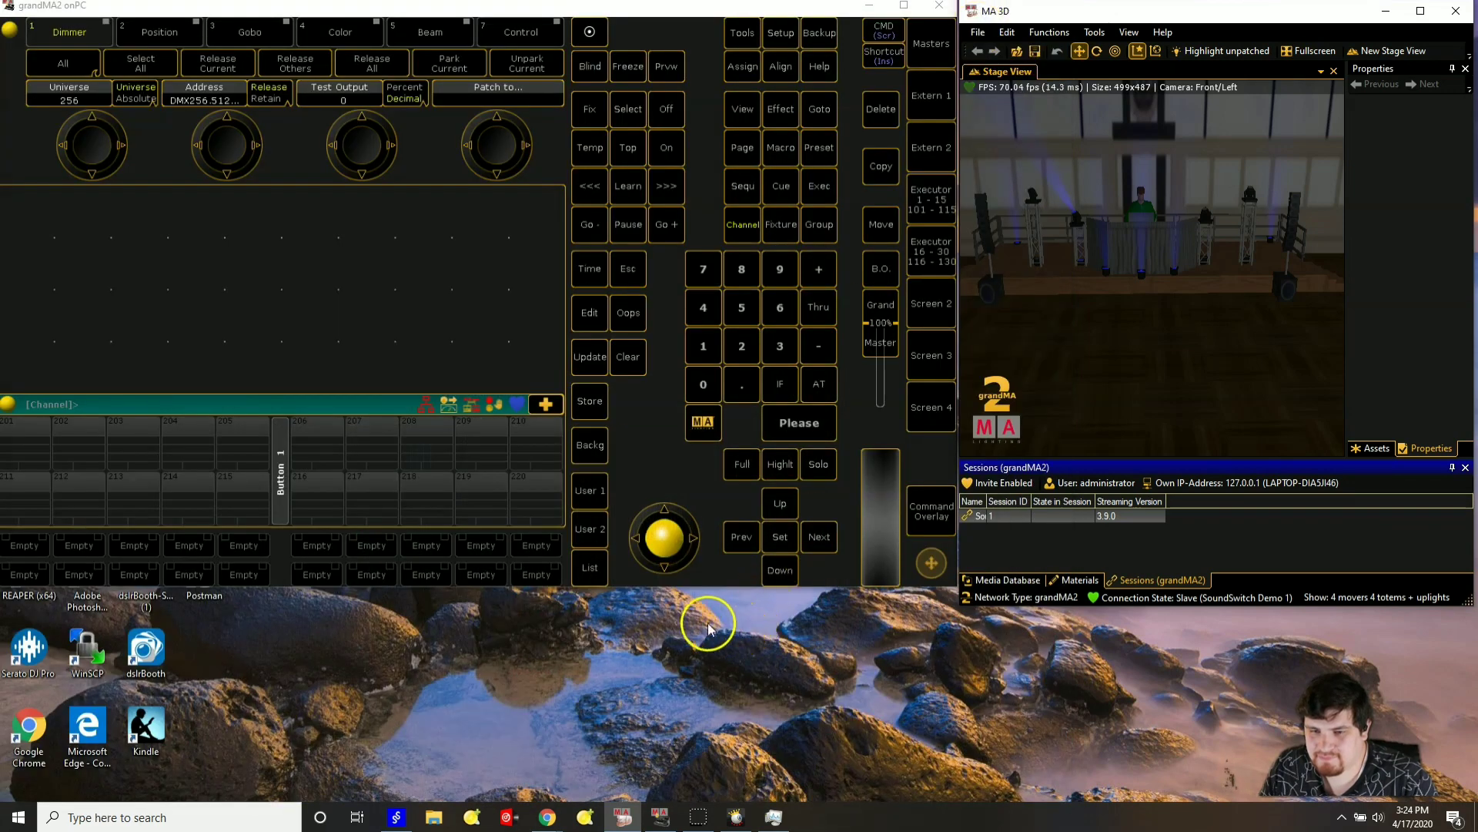
left_click(816, 34)
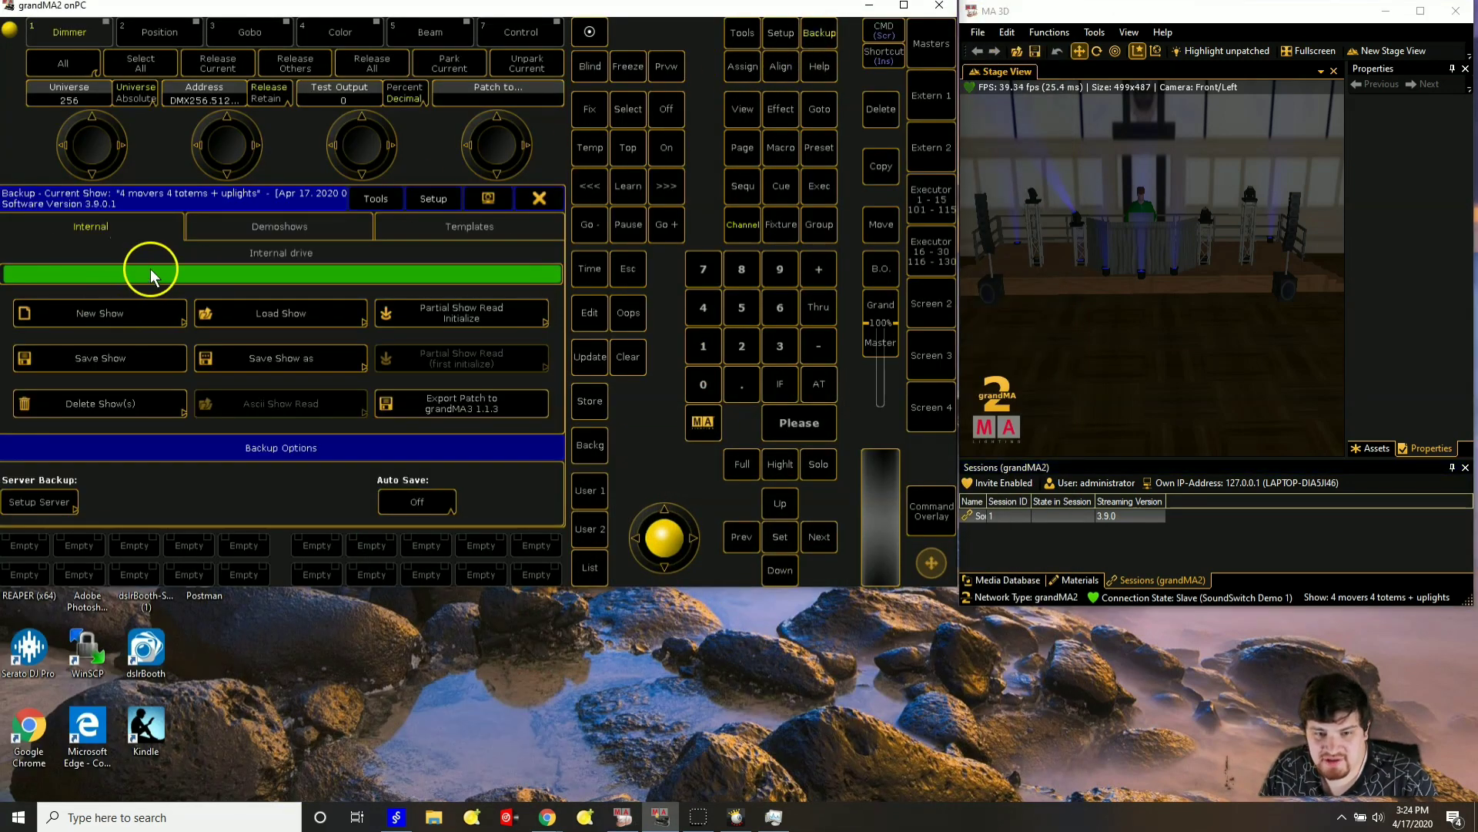
left_click(95, 317)
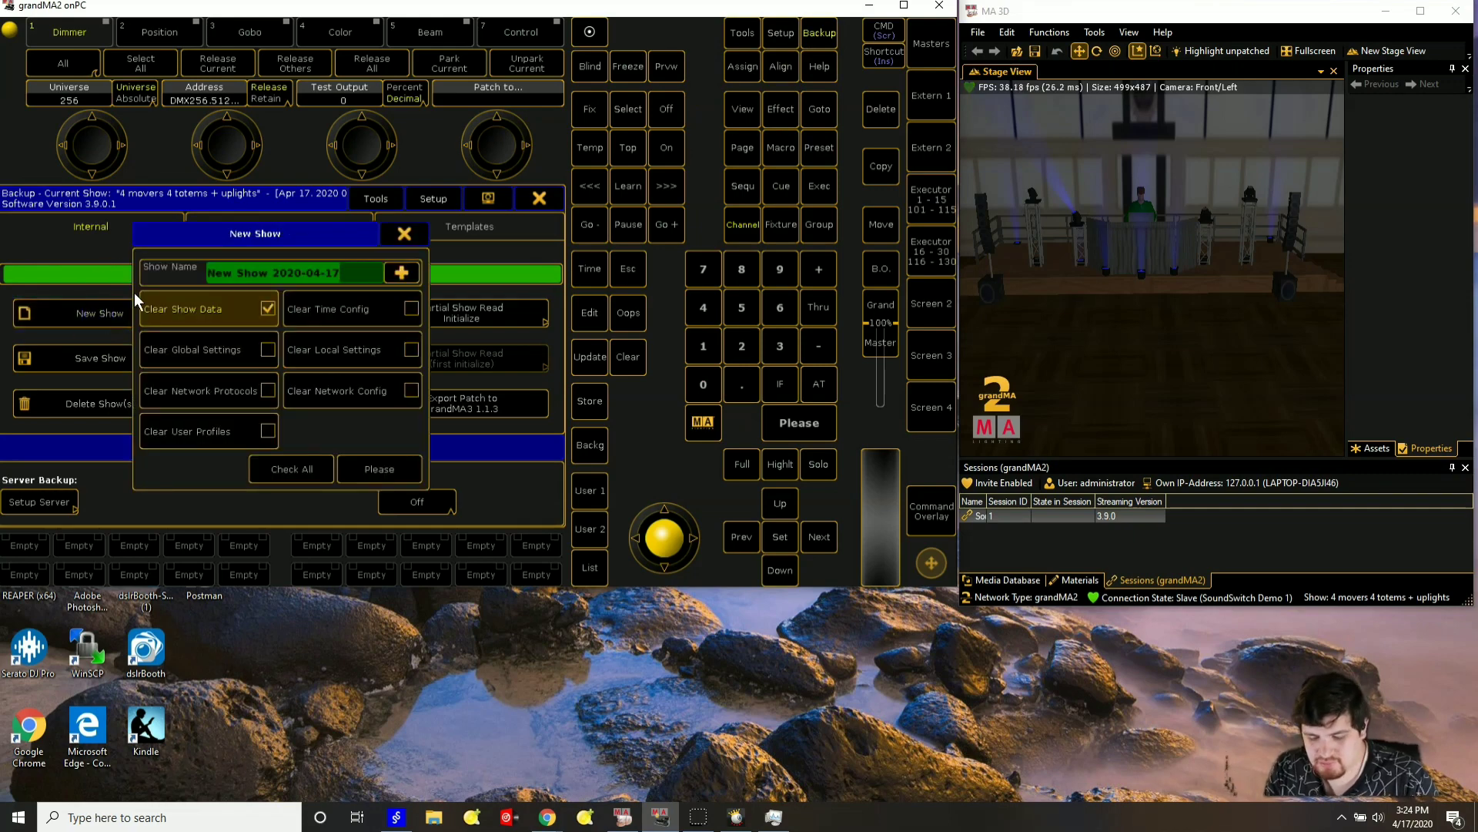
type("SoundSwitch")
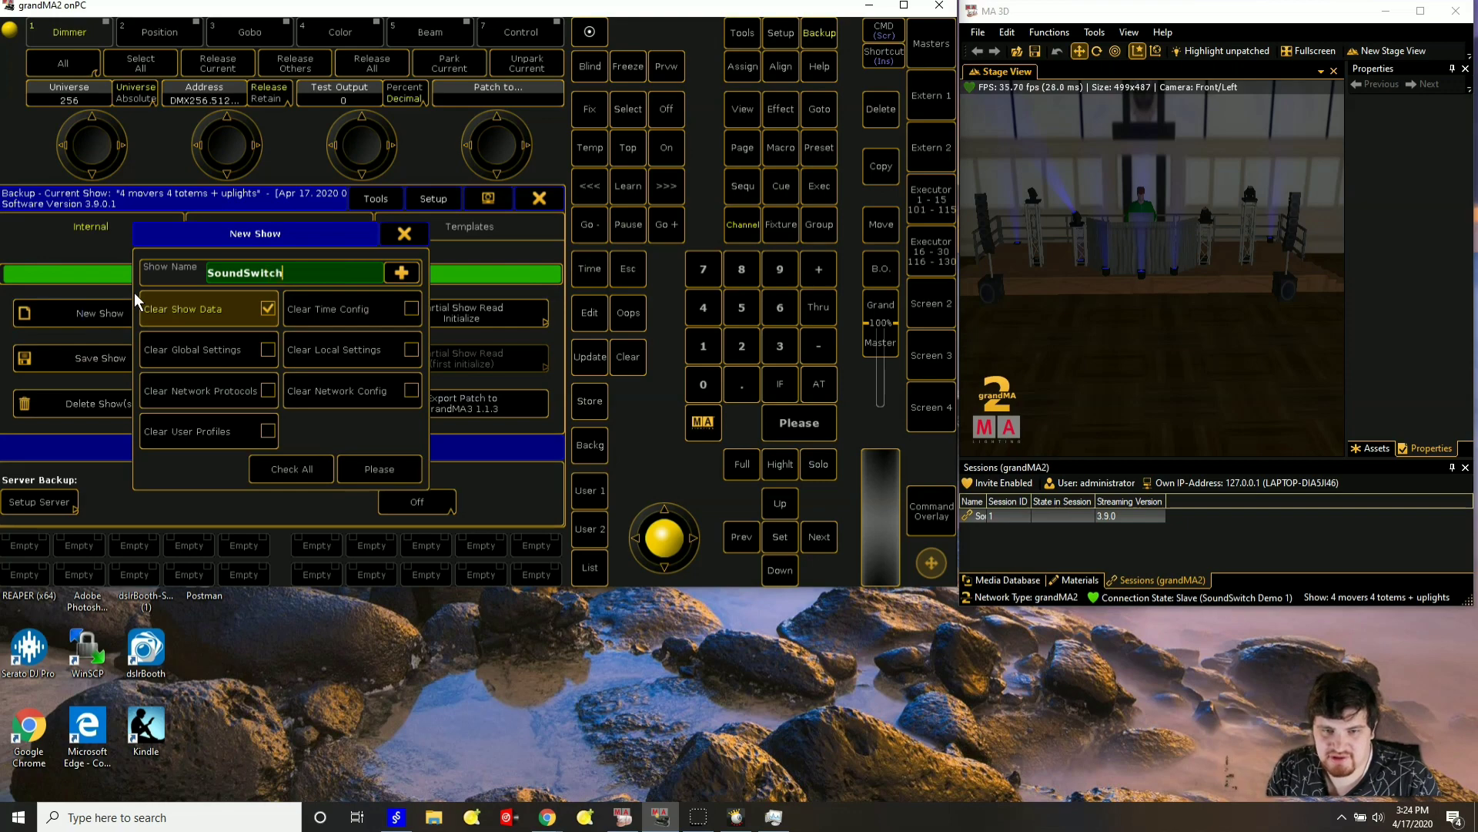
type("Demo3")
- Tick every Clear option, confirm the new show, and discard the old show unsaved
left_click(262, 366)
left_click(265, 389)
left_click(270, 426)
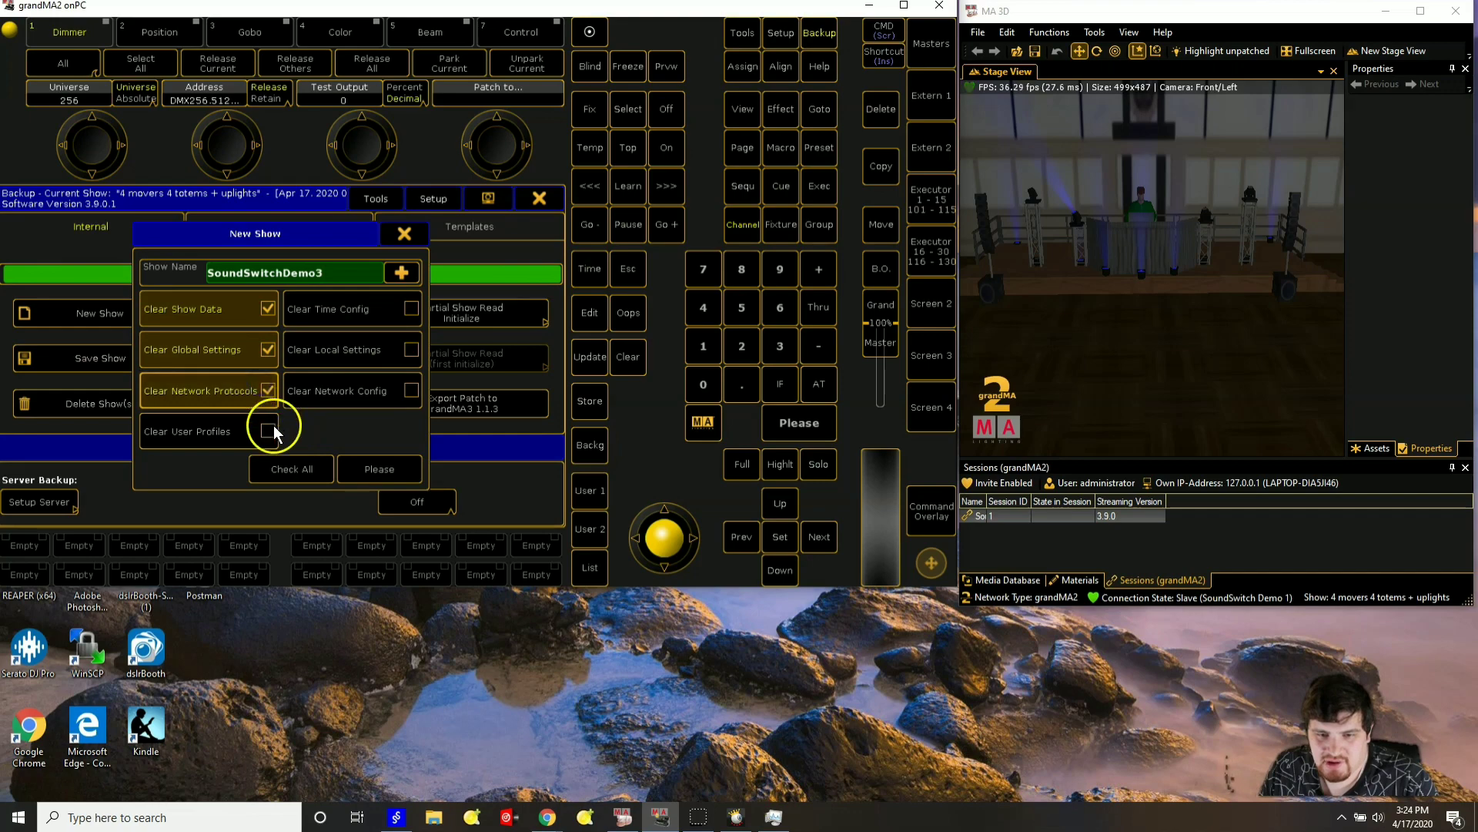
left_click(393, 390)
left_click(405, 351)
left_click(409, 311)
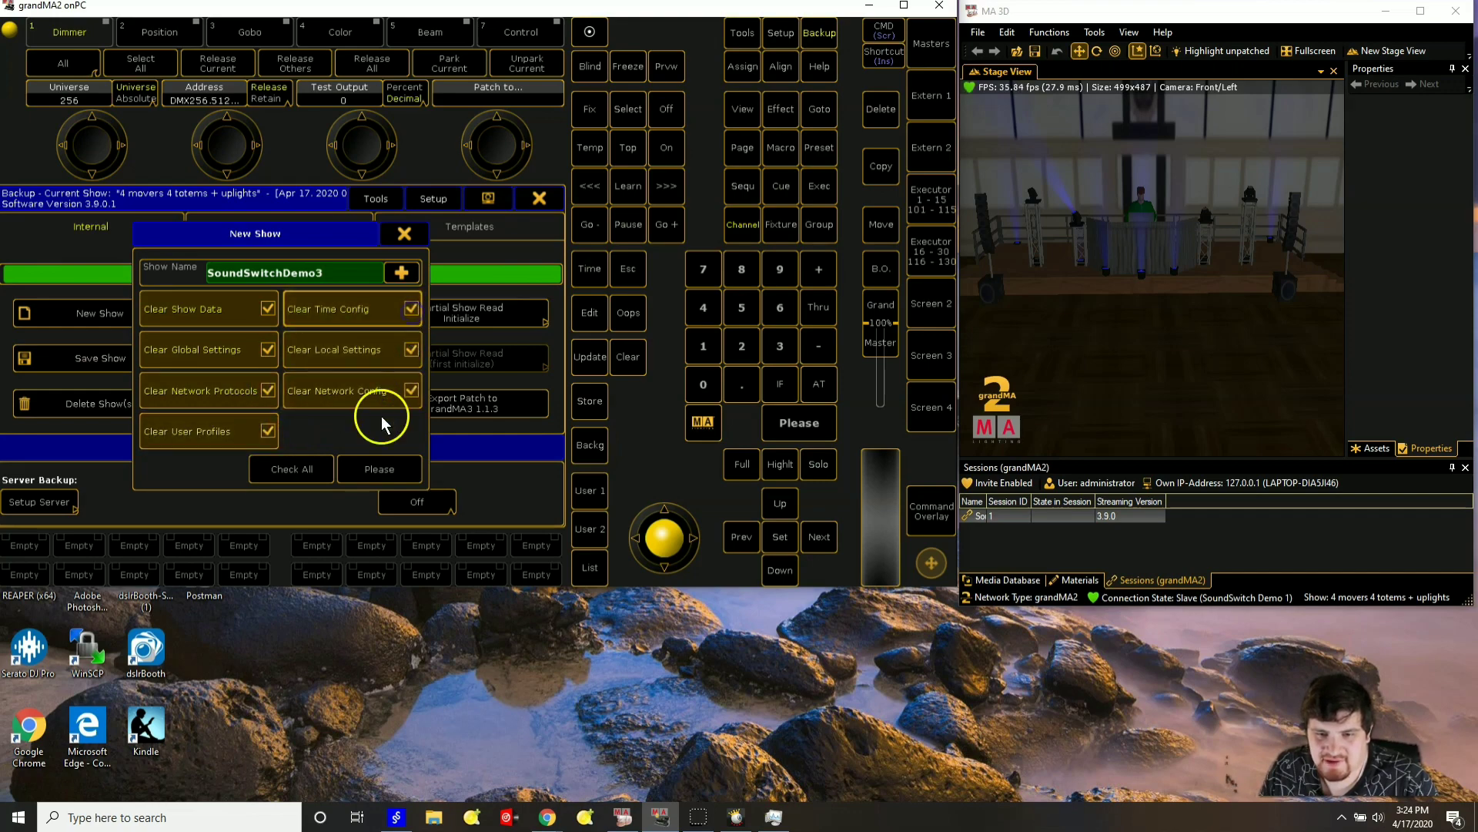
left_click(354, 466)
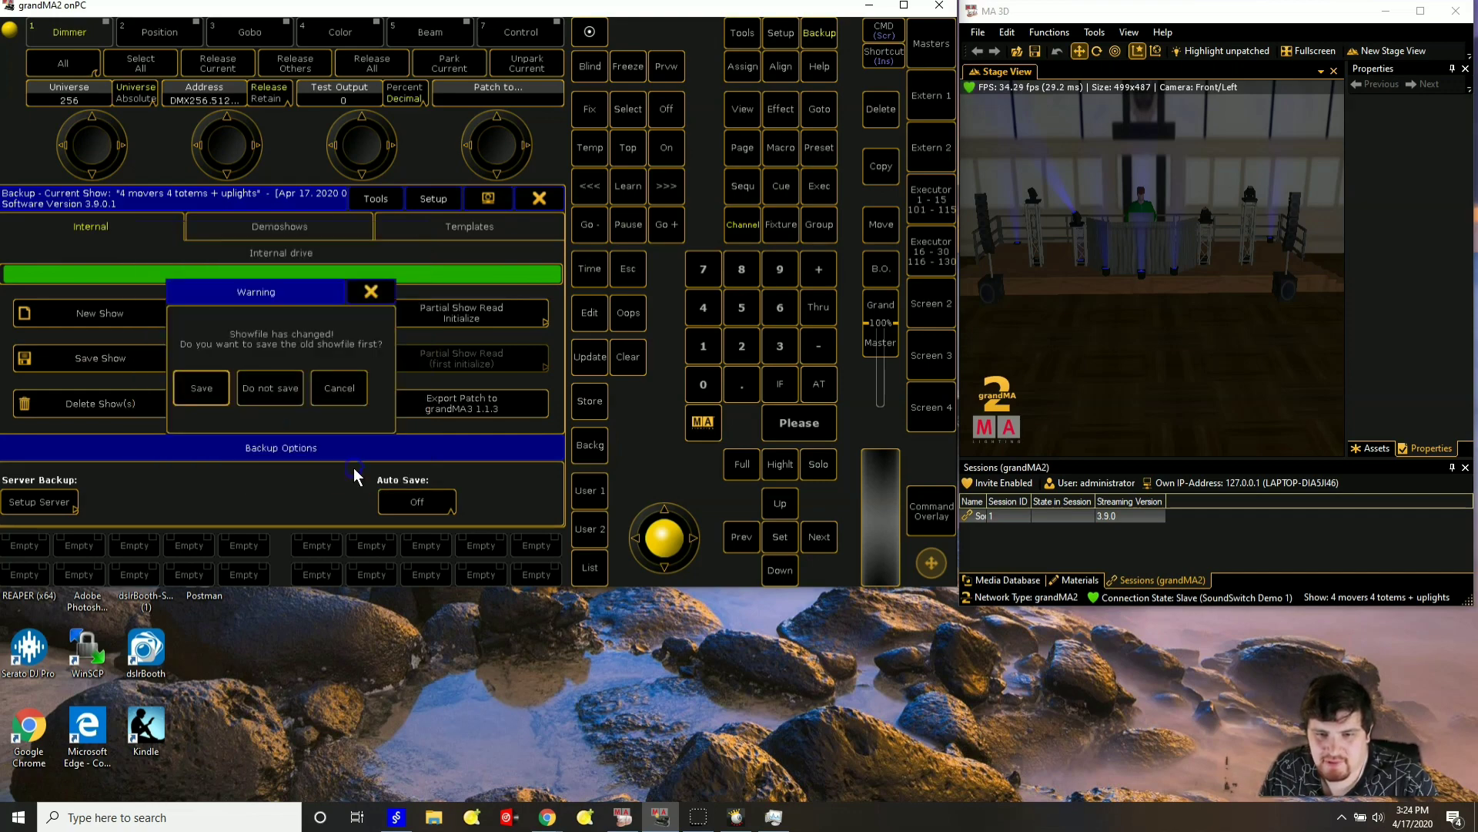
left_click(265, 399)
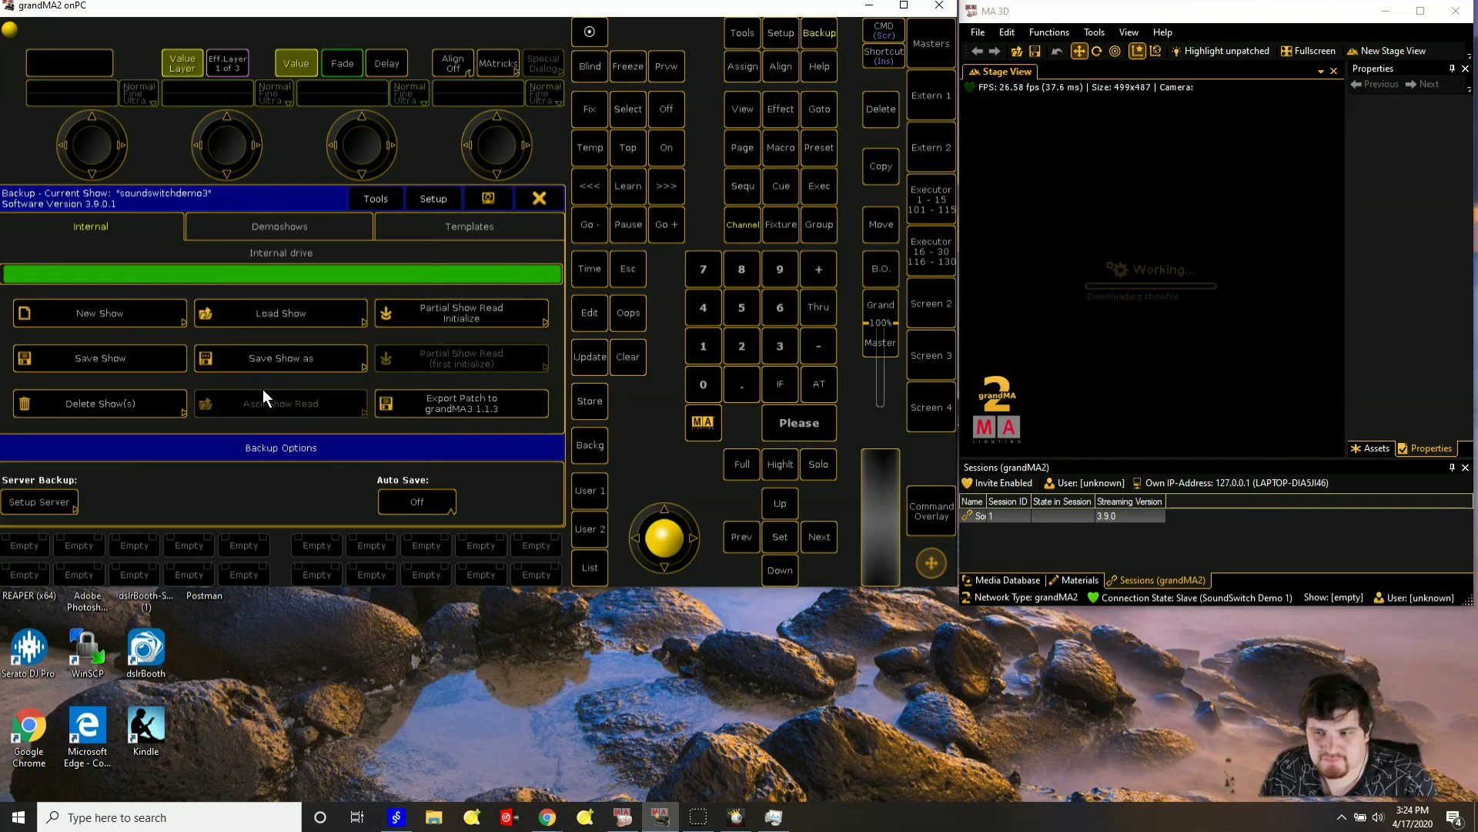
- Leave the SoundSwitch Demo 1 session in MA Network Control
left_click(541, 199)
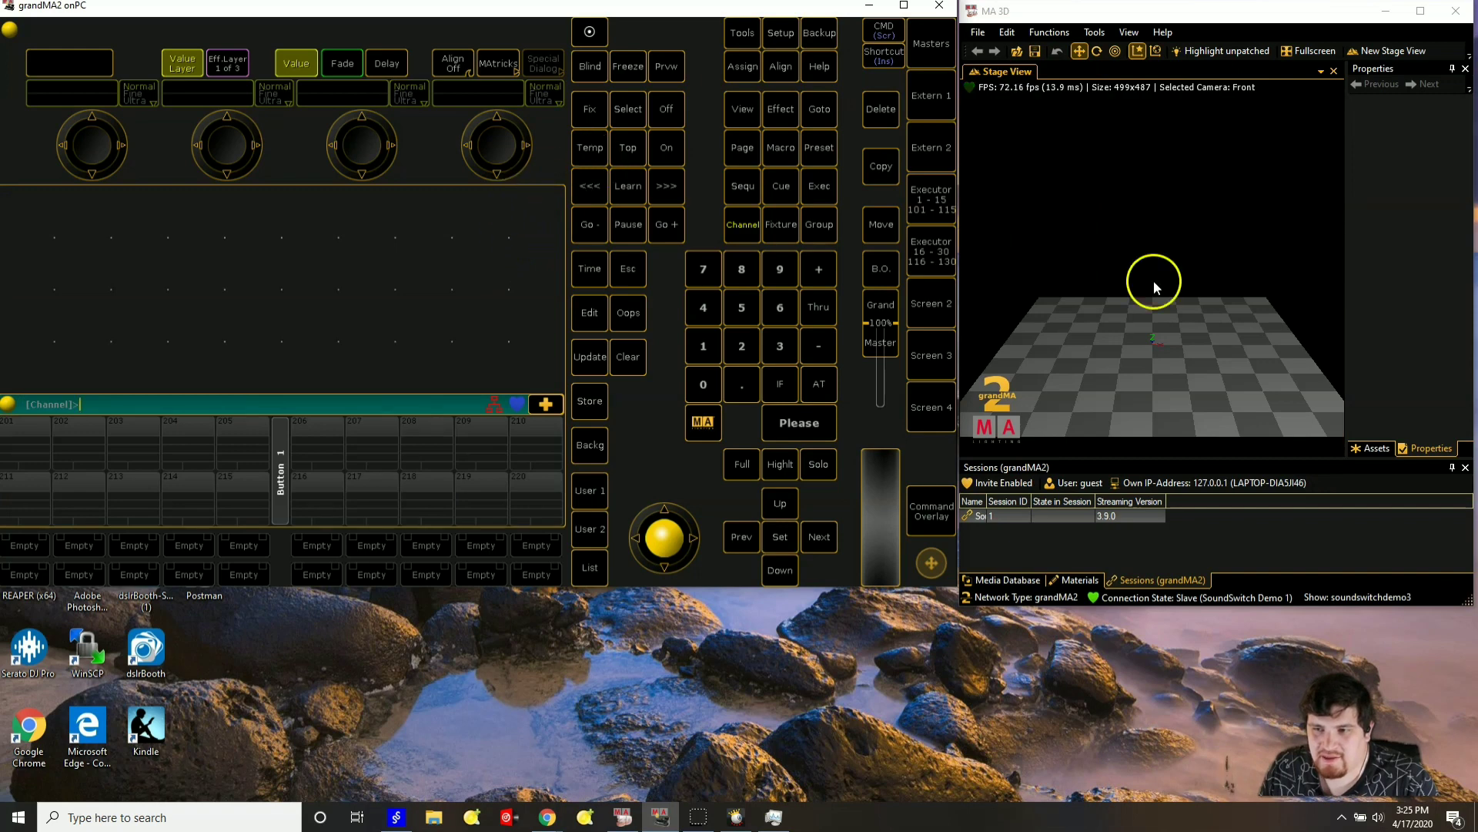
left_click(780, 33)
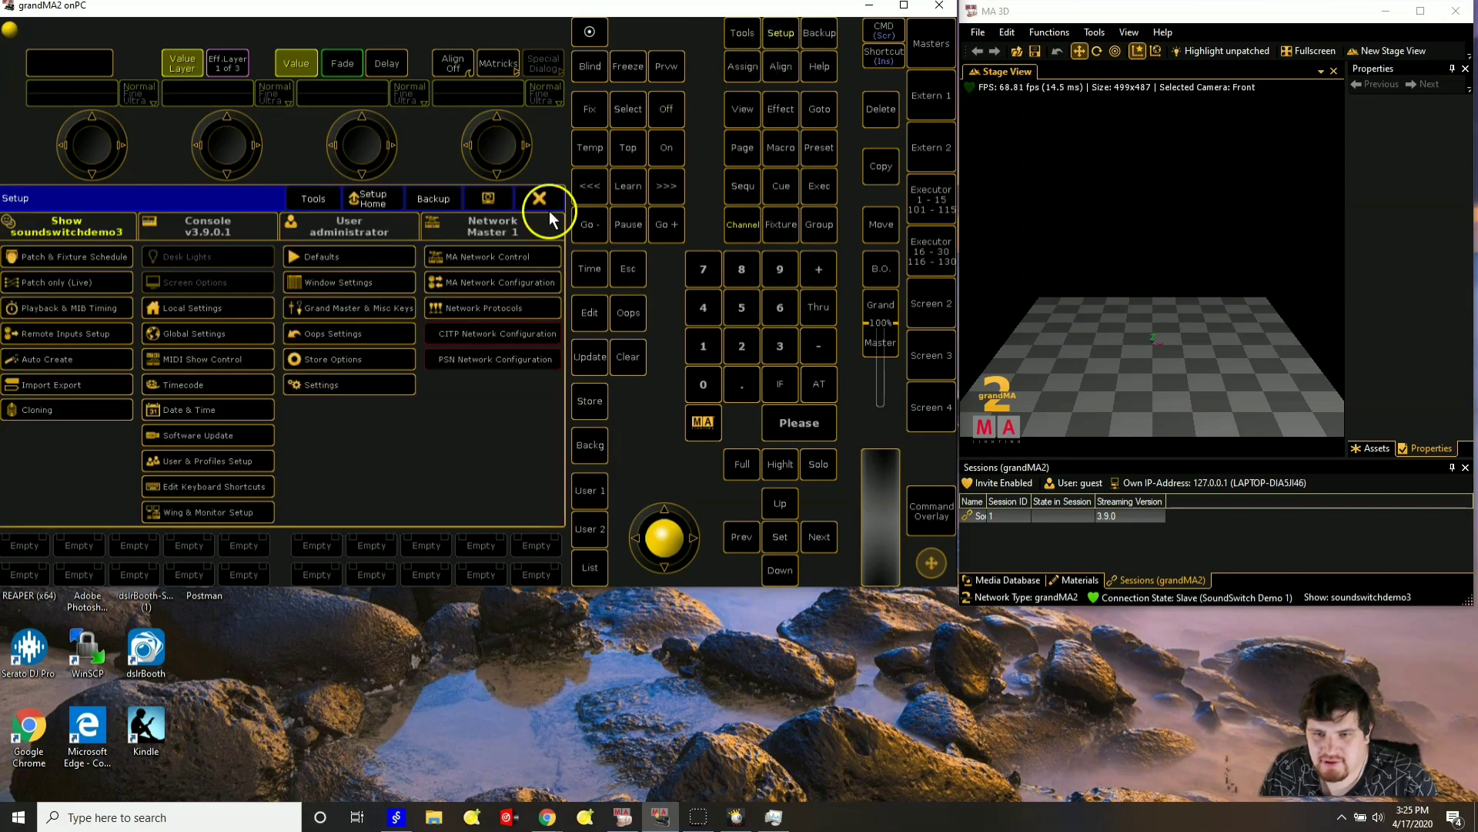
left_click(510, 256)
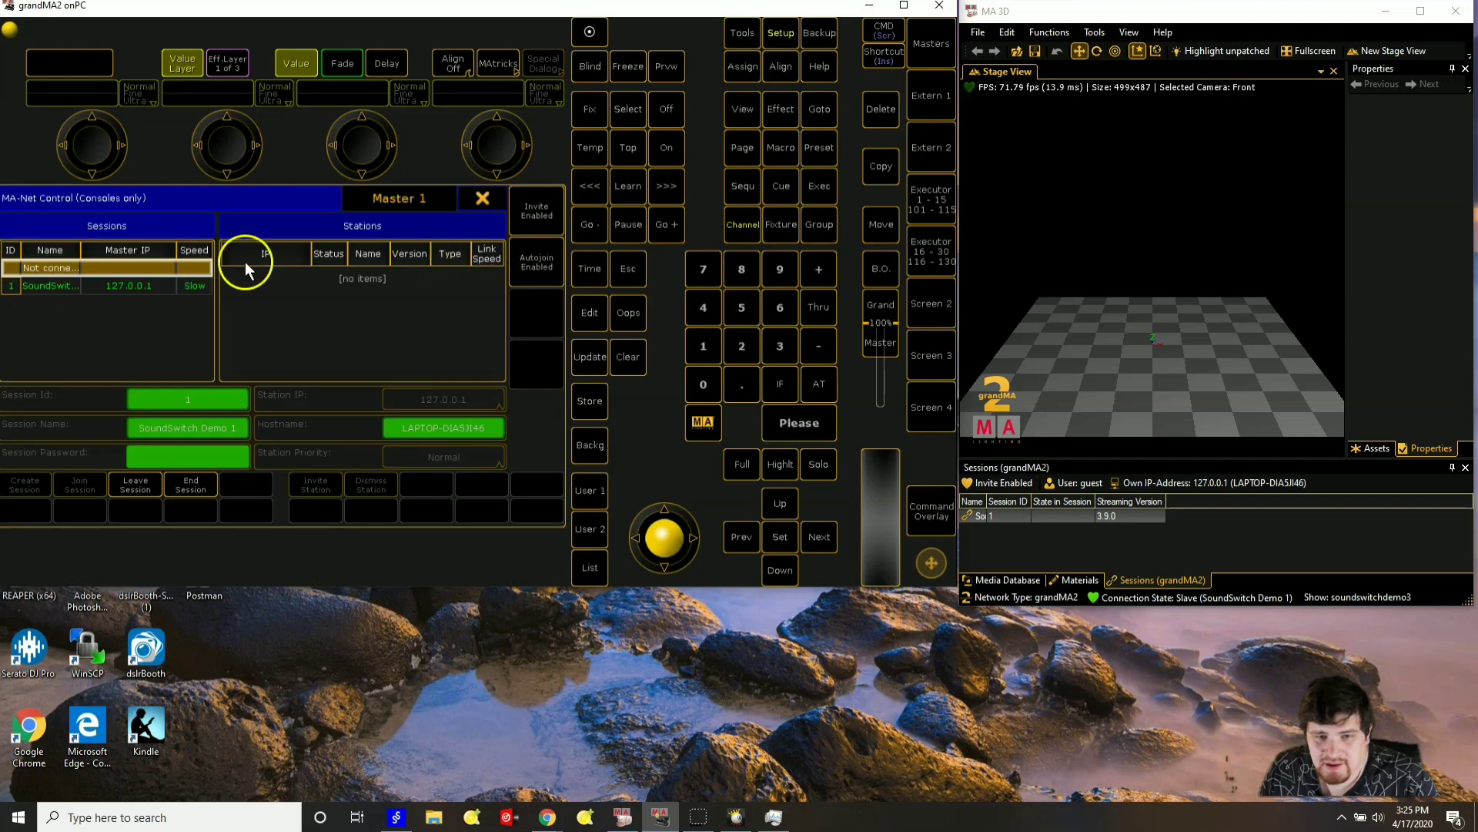
left_click(151, 280)
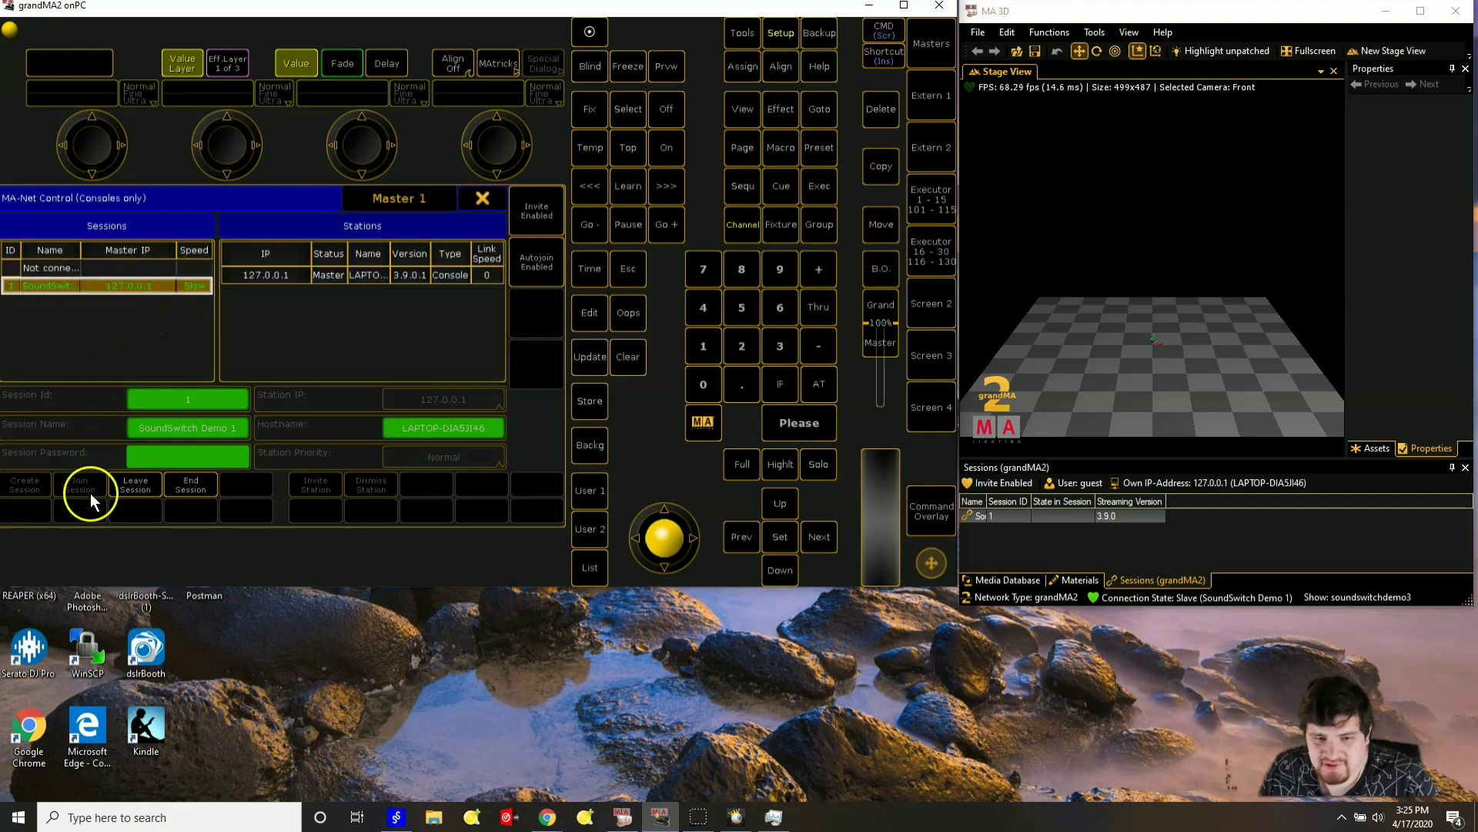
left_click(136, 488)
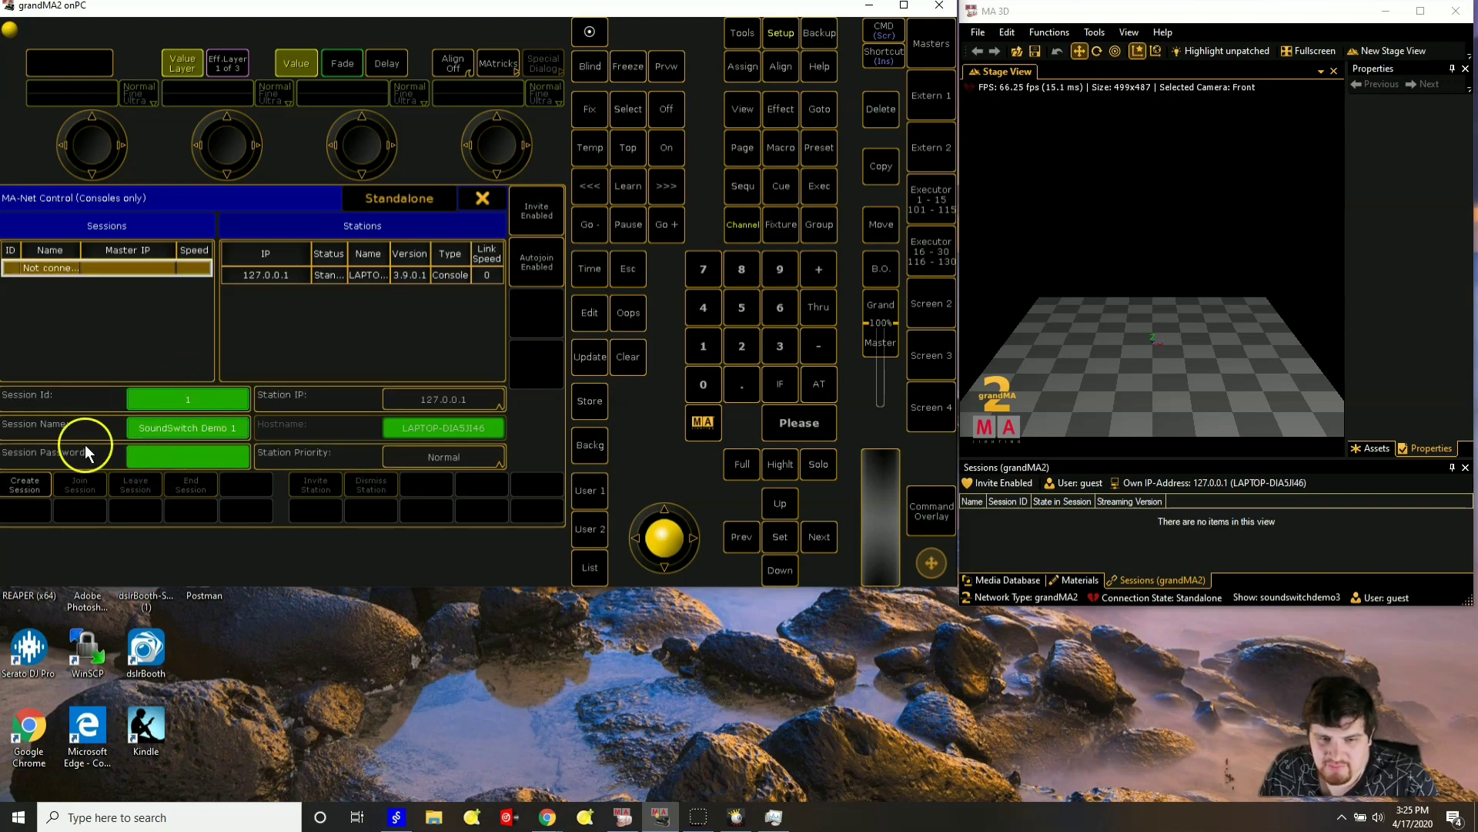
- Review the available station IPs, keeping 127.0.0.1
left_click(423, 405)
left_click_drag(220, 431, 236, 431)
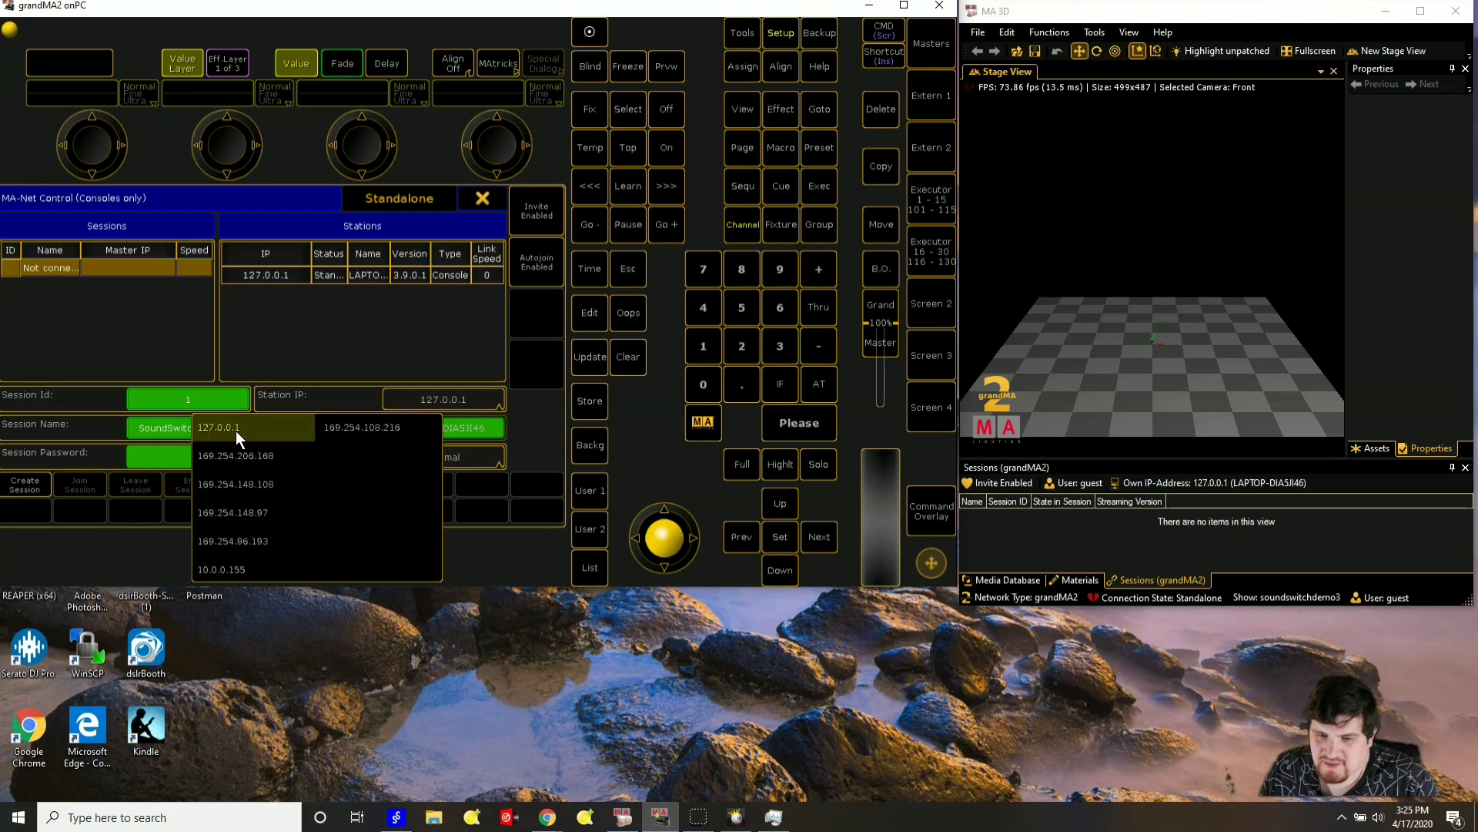
left_click_drag(236, 431, 419, 391)
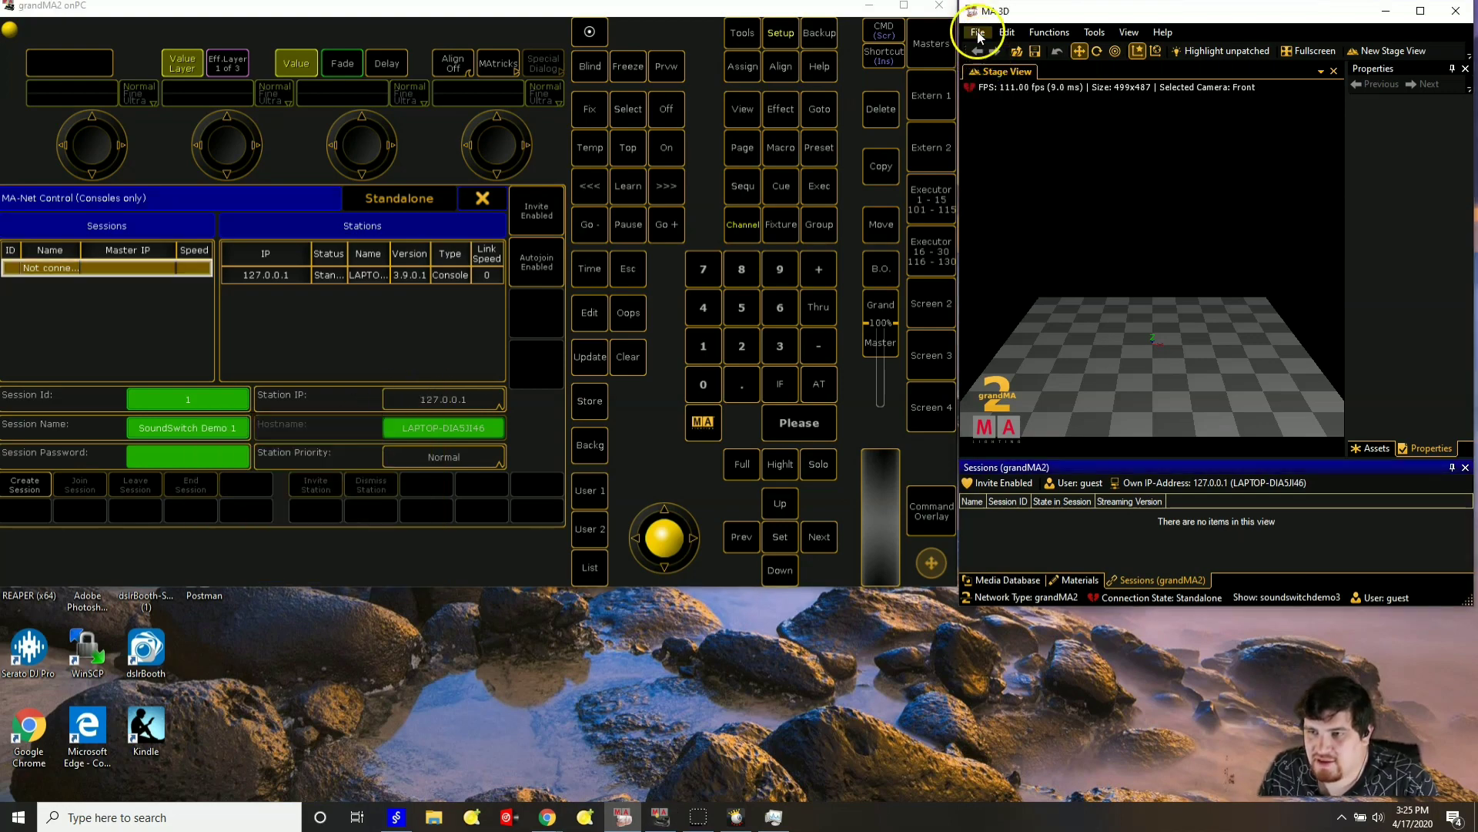
left_click(978, 33)
left_click_drag(980, 35, 1014, 185)
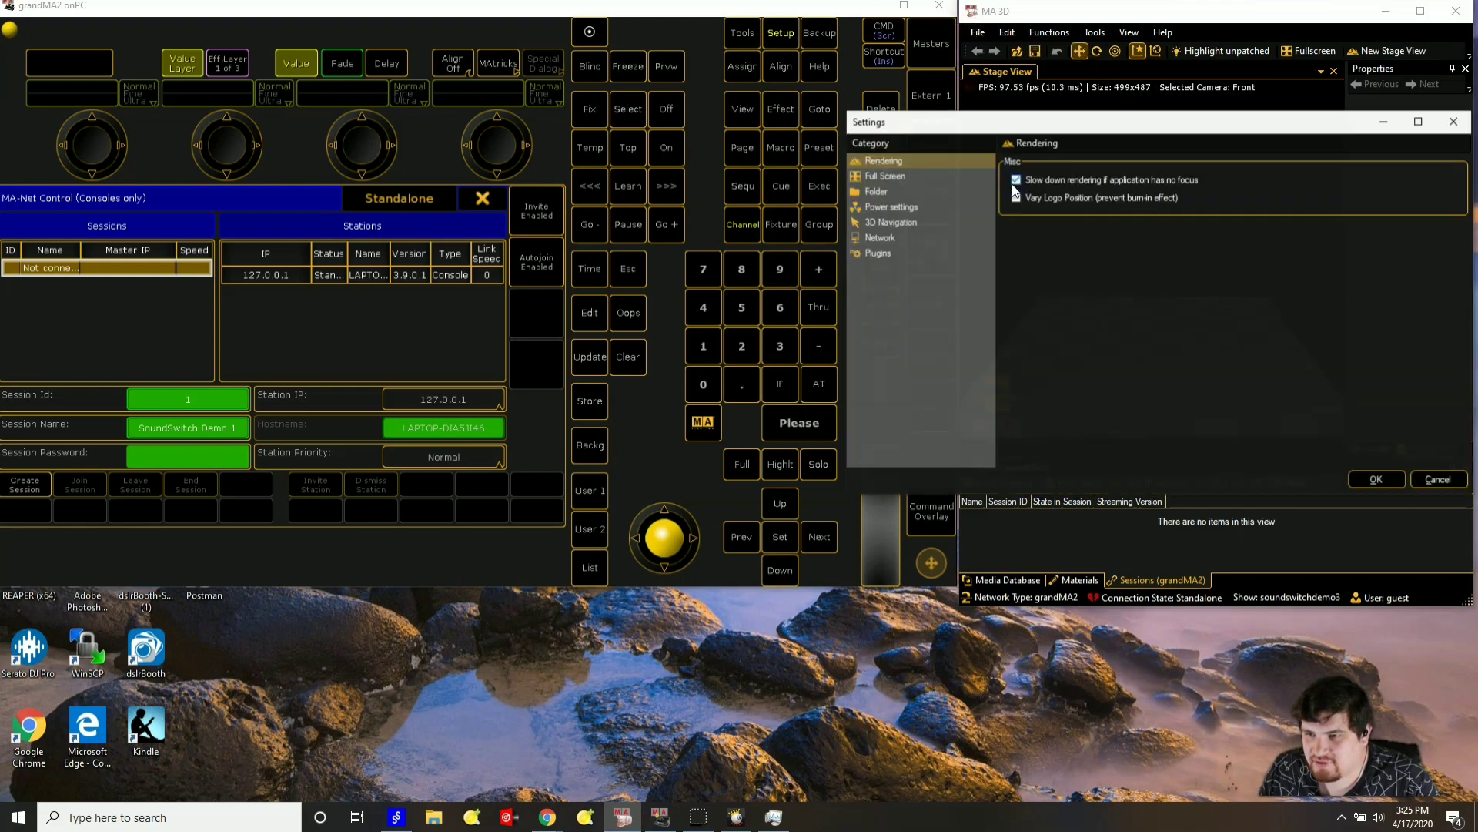
left_click(888, 239)
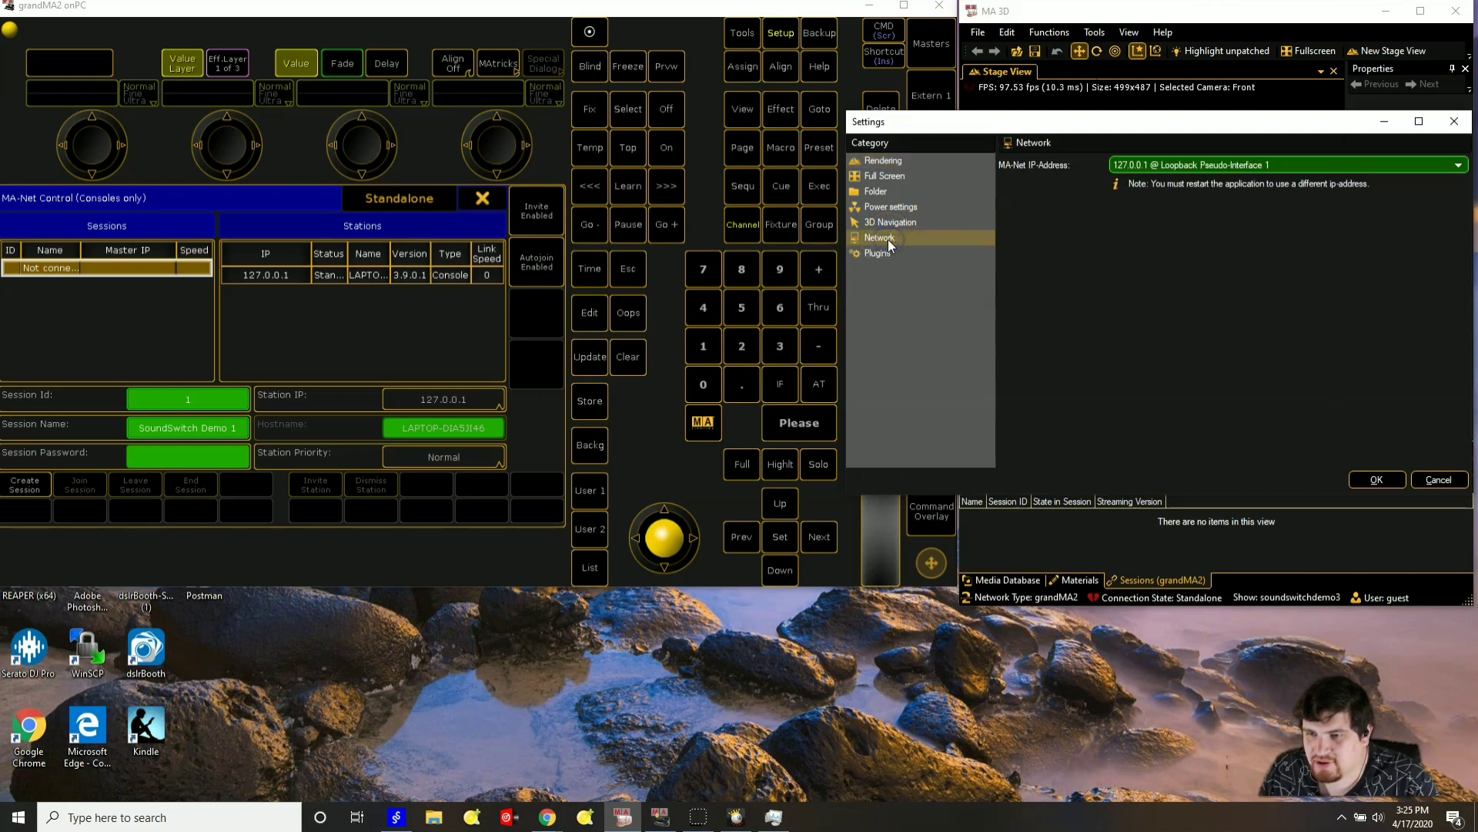
left_click(1124, 169)
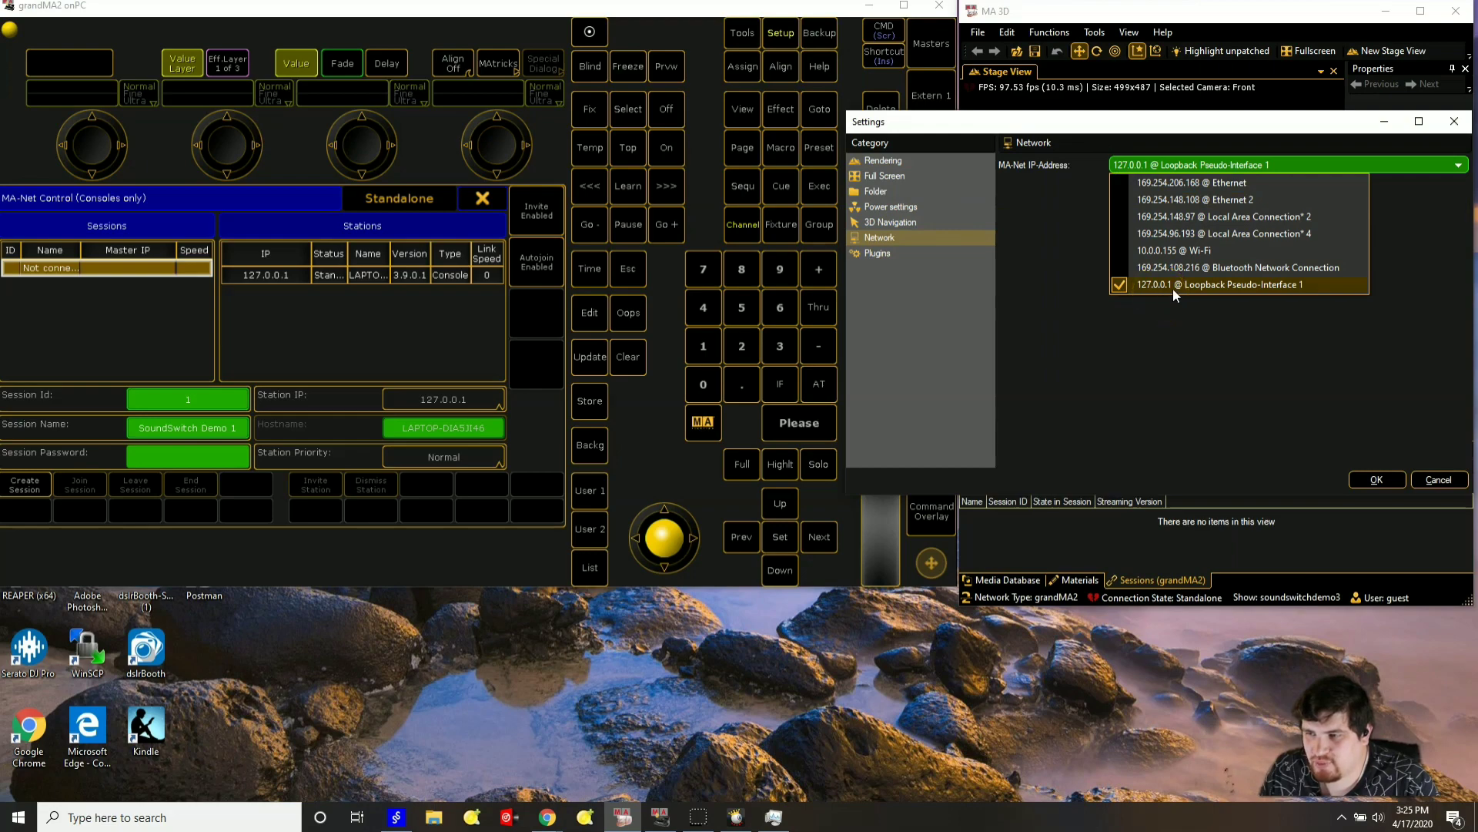
left_click(1389, 483)
- Create the SoundSwitch Demo 1 session on station 127.0.0.1 and select it in MA 3D
left_click(1389, 484)
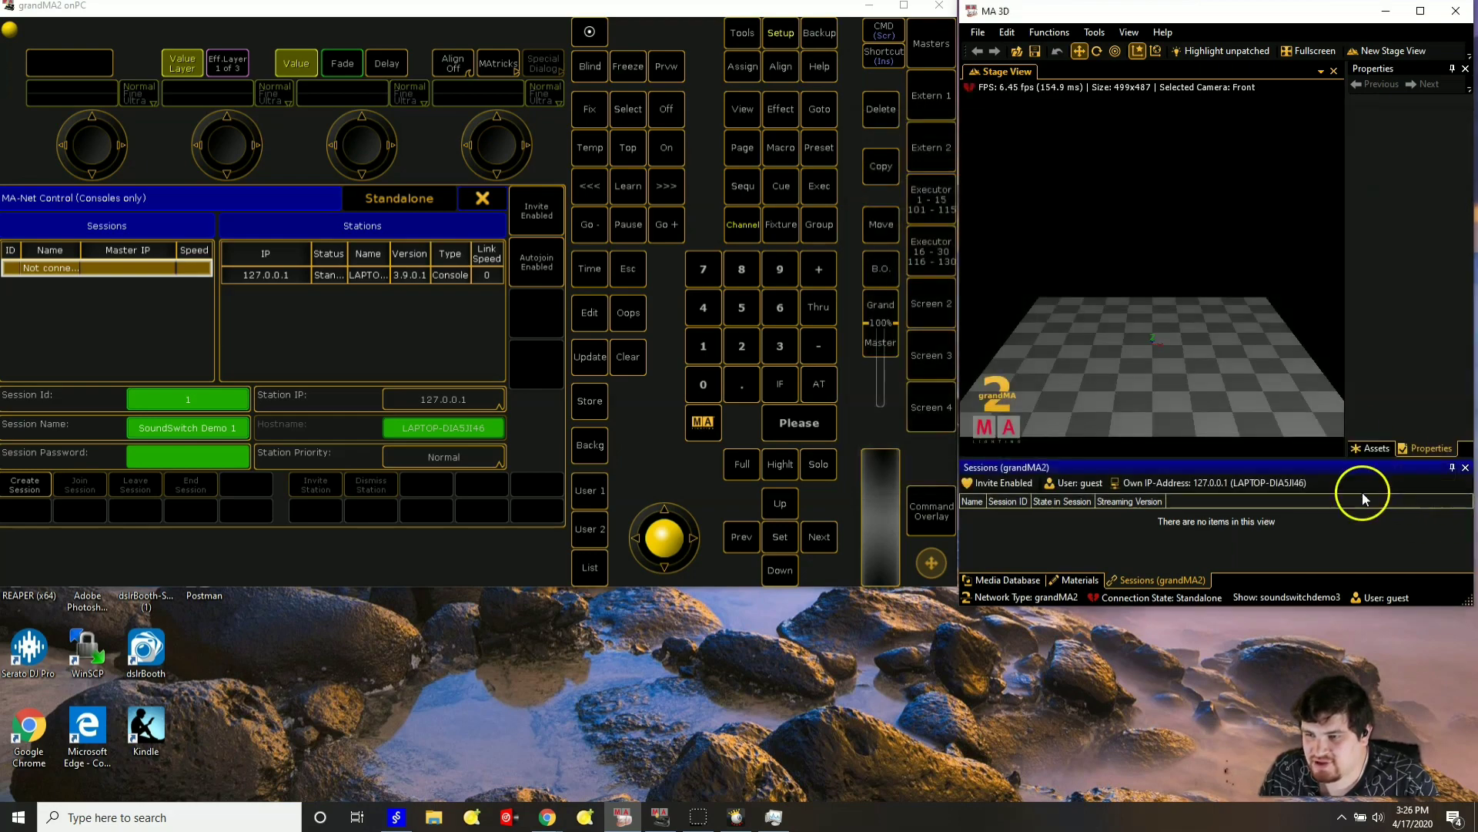
left_click(274, 275)
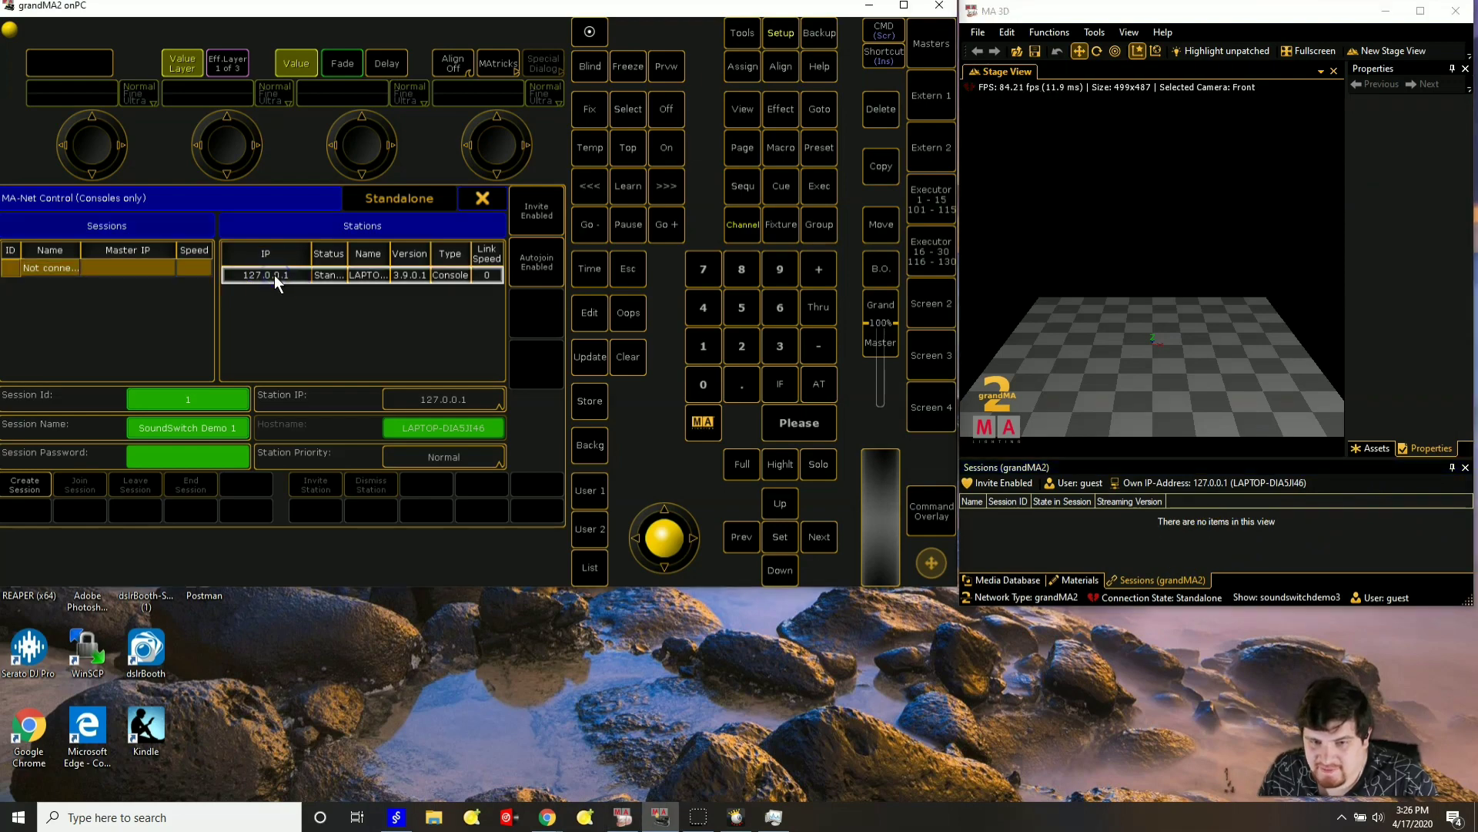
left_click(16, 486)
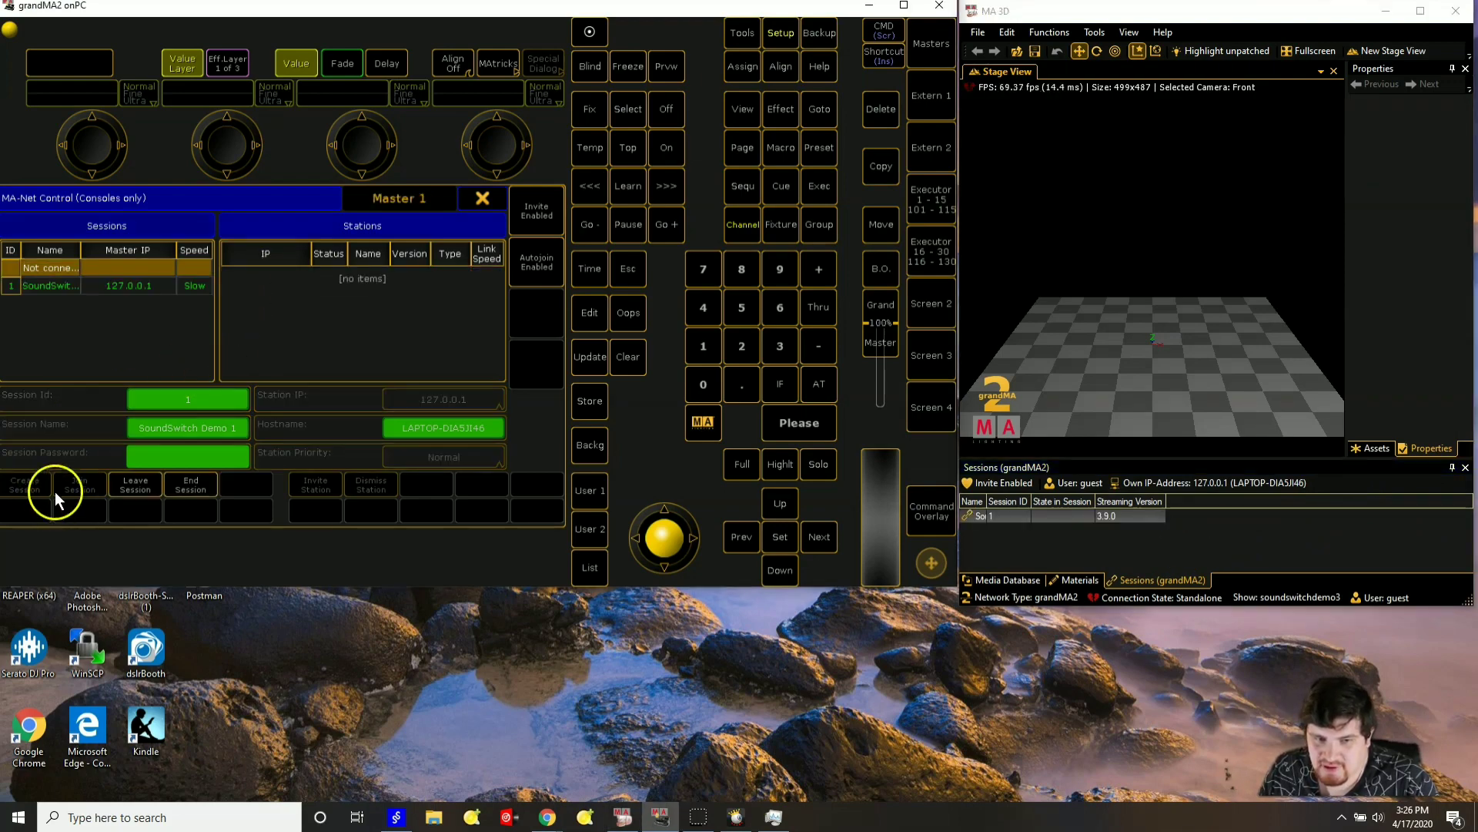
left_click(27, 286)
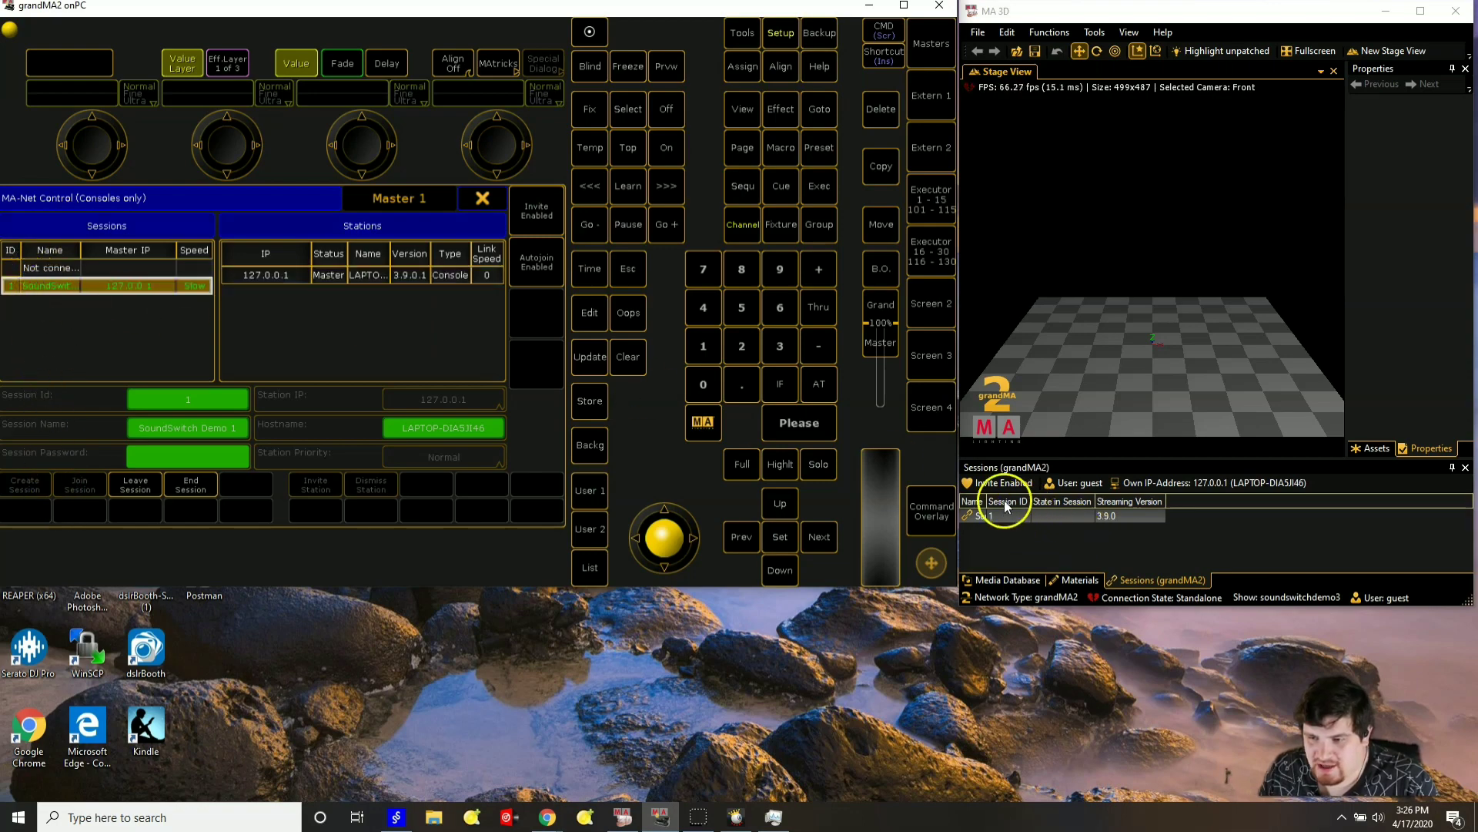
left_click_drag(984, 493, 1069, 497)
left_click(1002, 522)
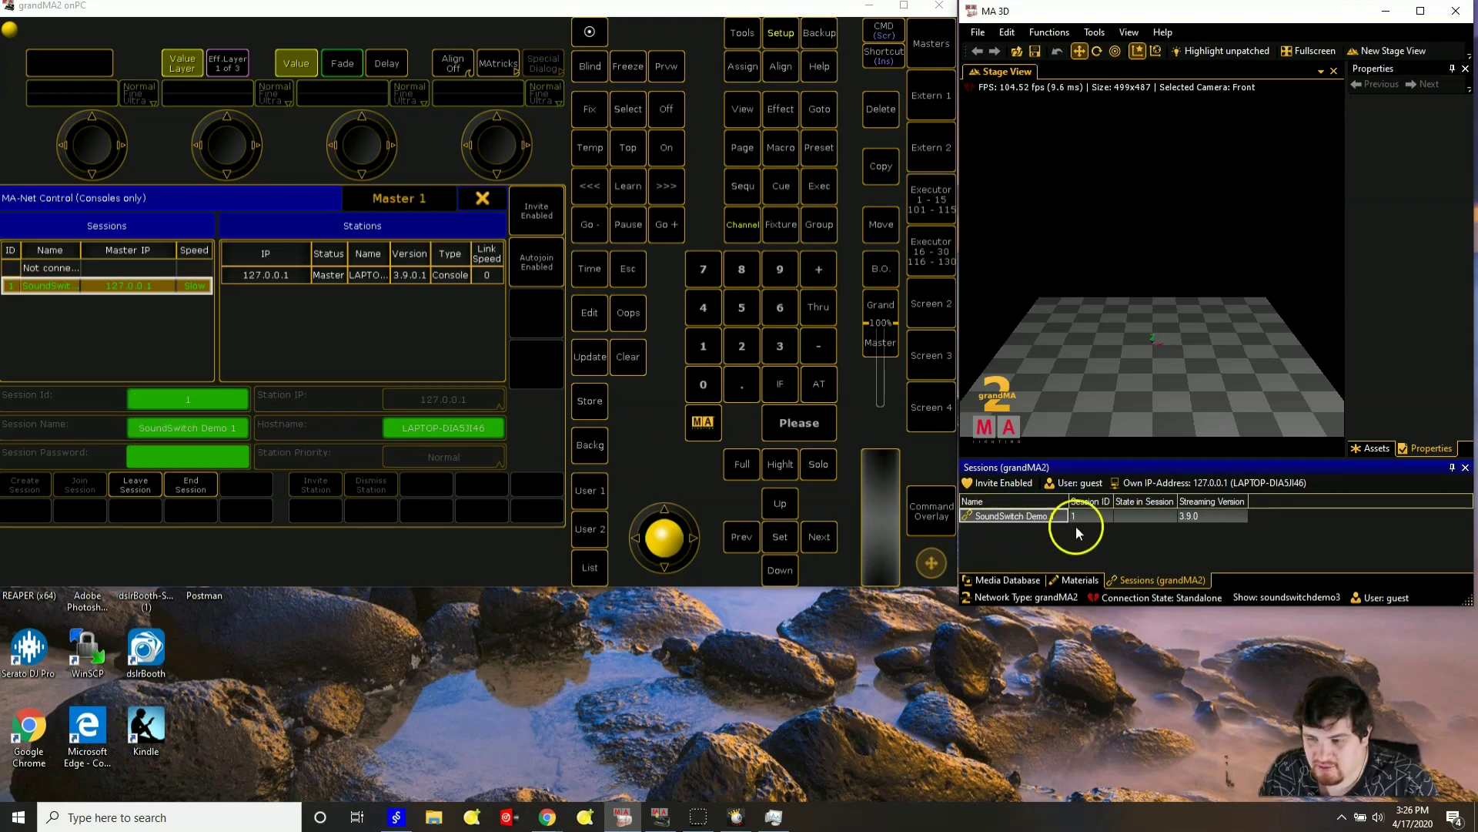
- Make the MA 3D station a session member with user administrator in MA Network Configuration
left_click(462, 195)
left_click(469, 285)
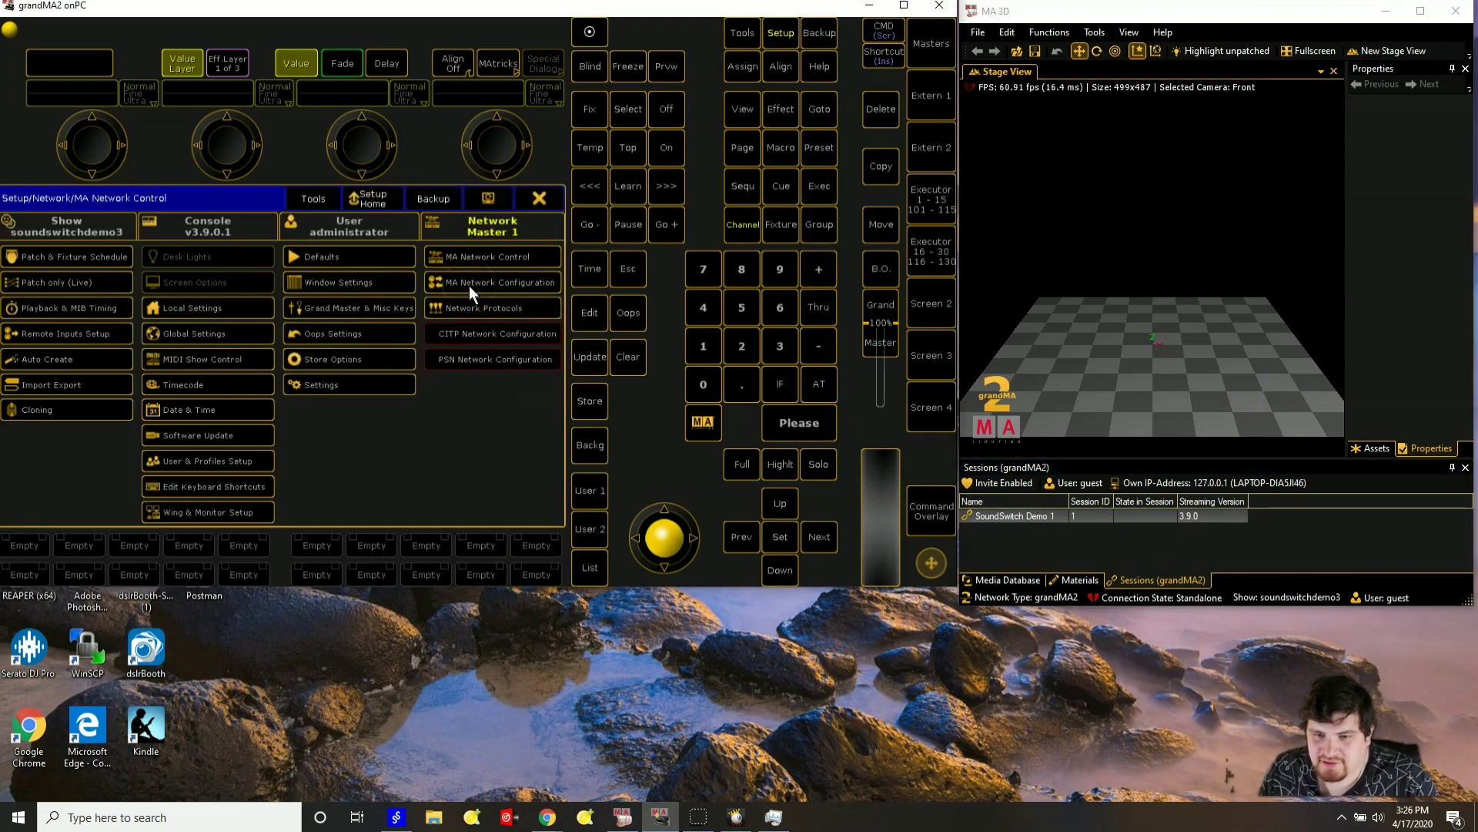
left_click(469, 291)
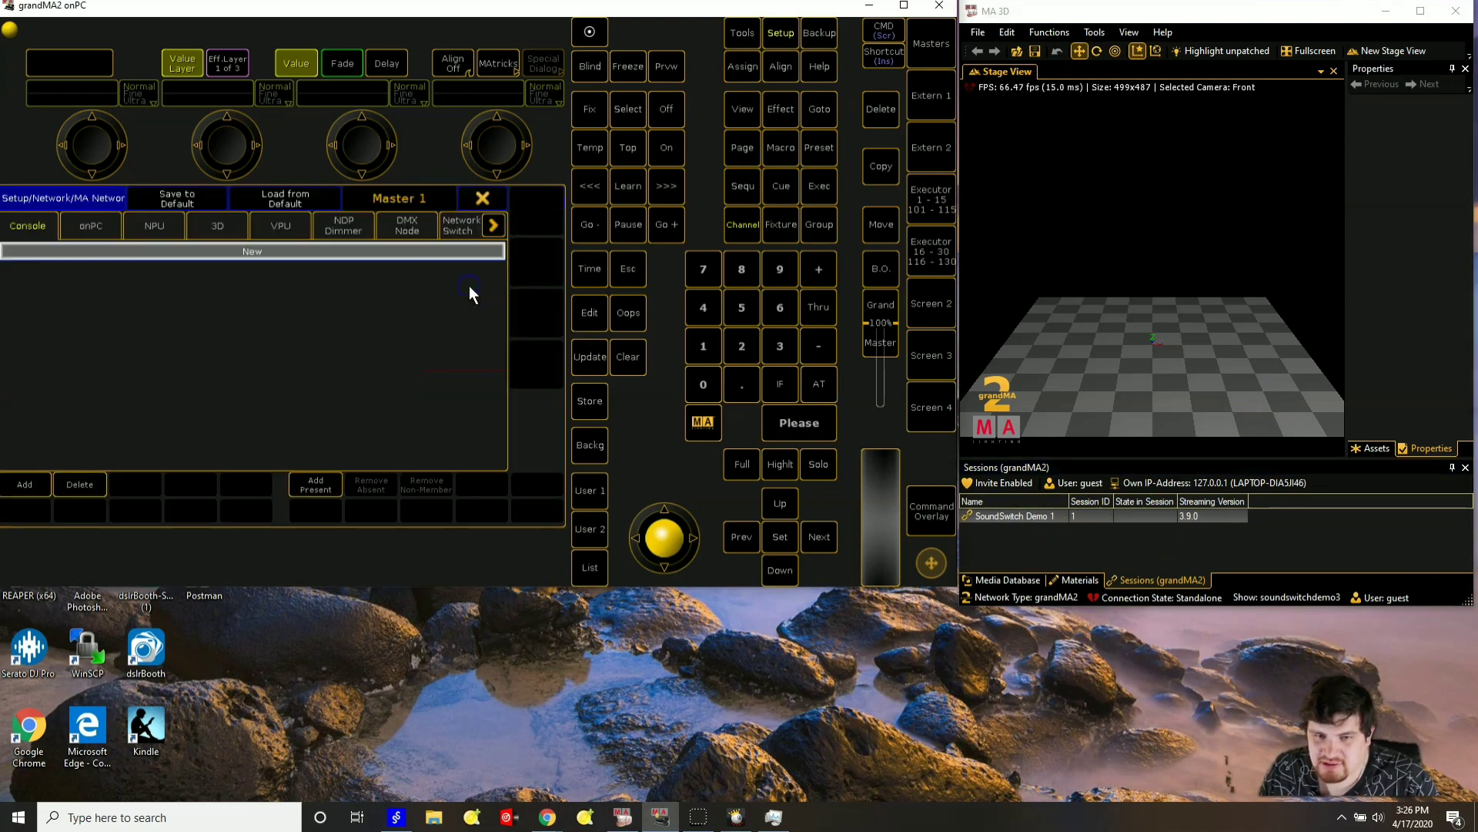
left_click(218, 228)
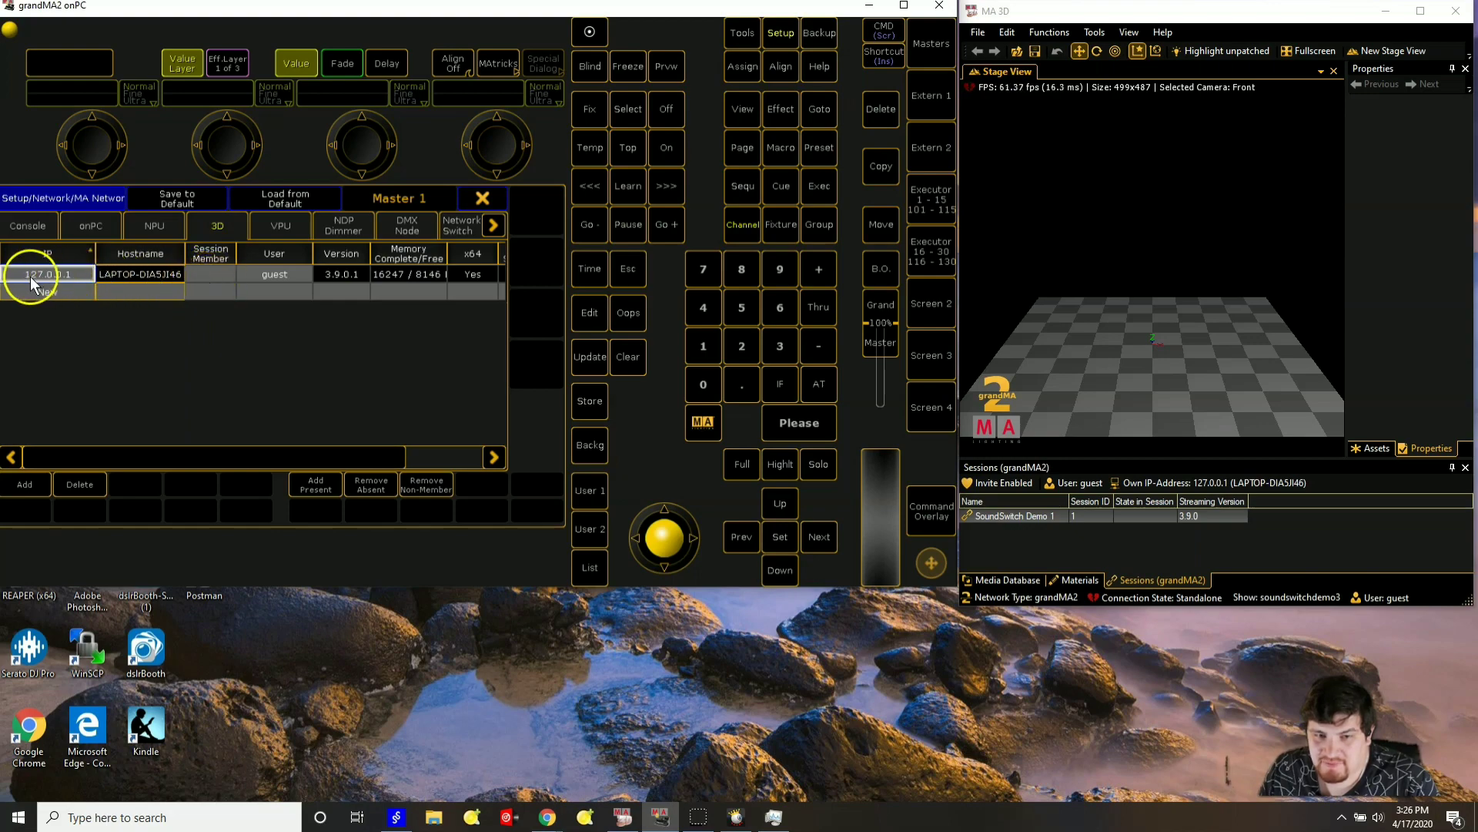
left_click(206, 272)
left_click(248, 267)
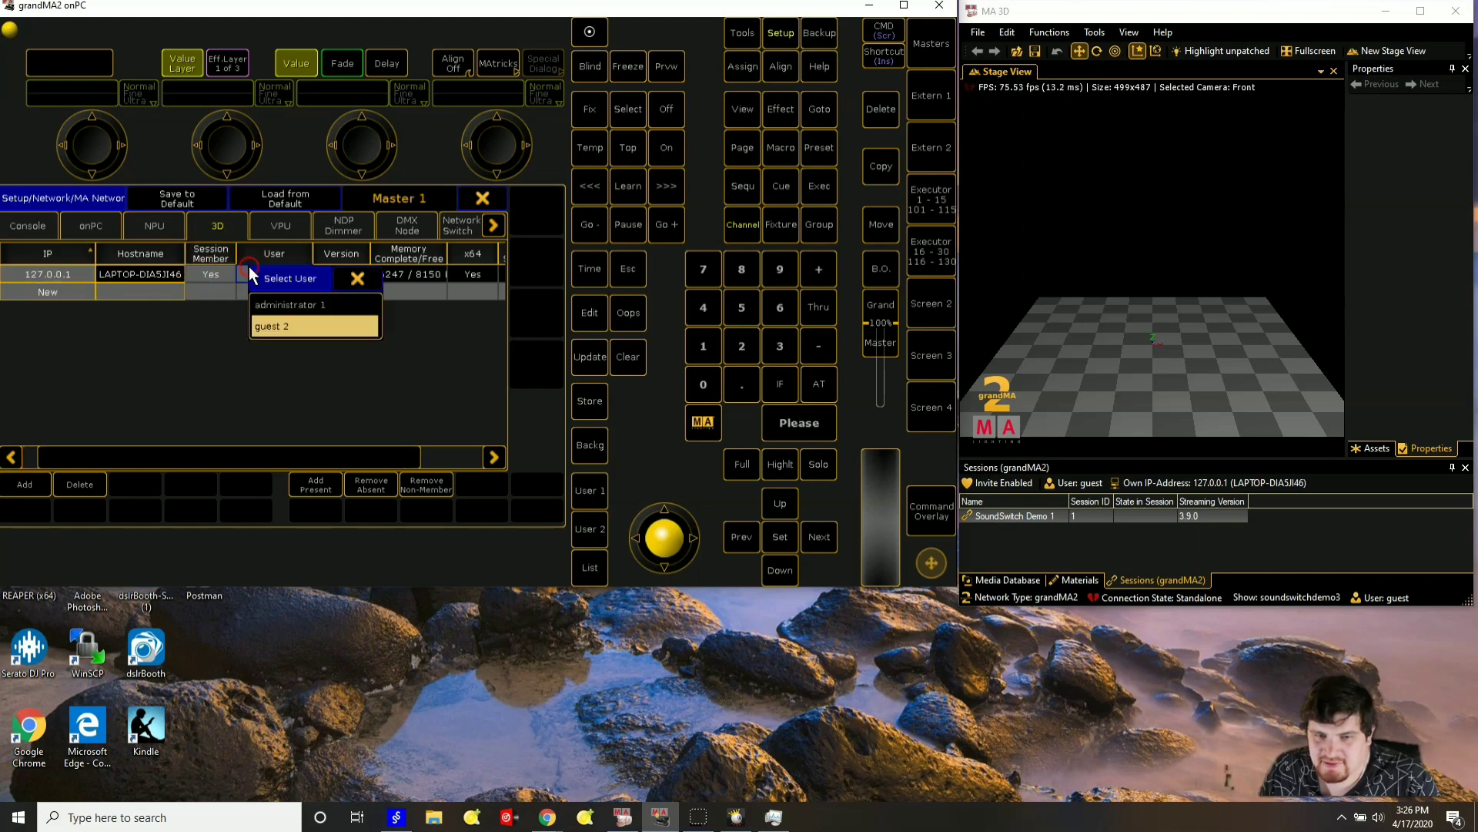
left_click(271, 304)
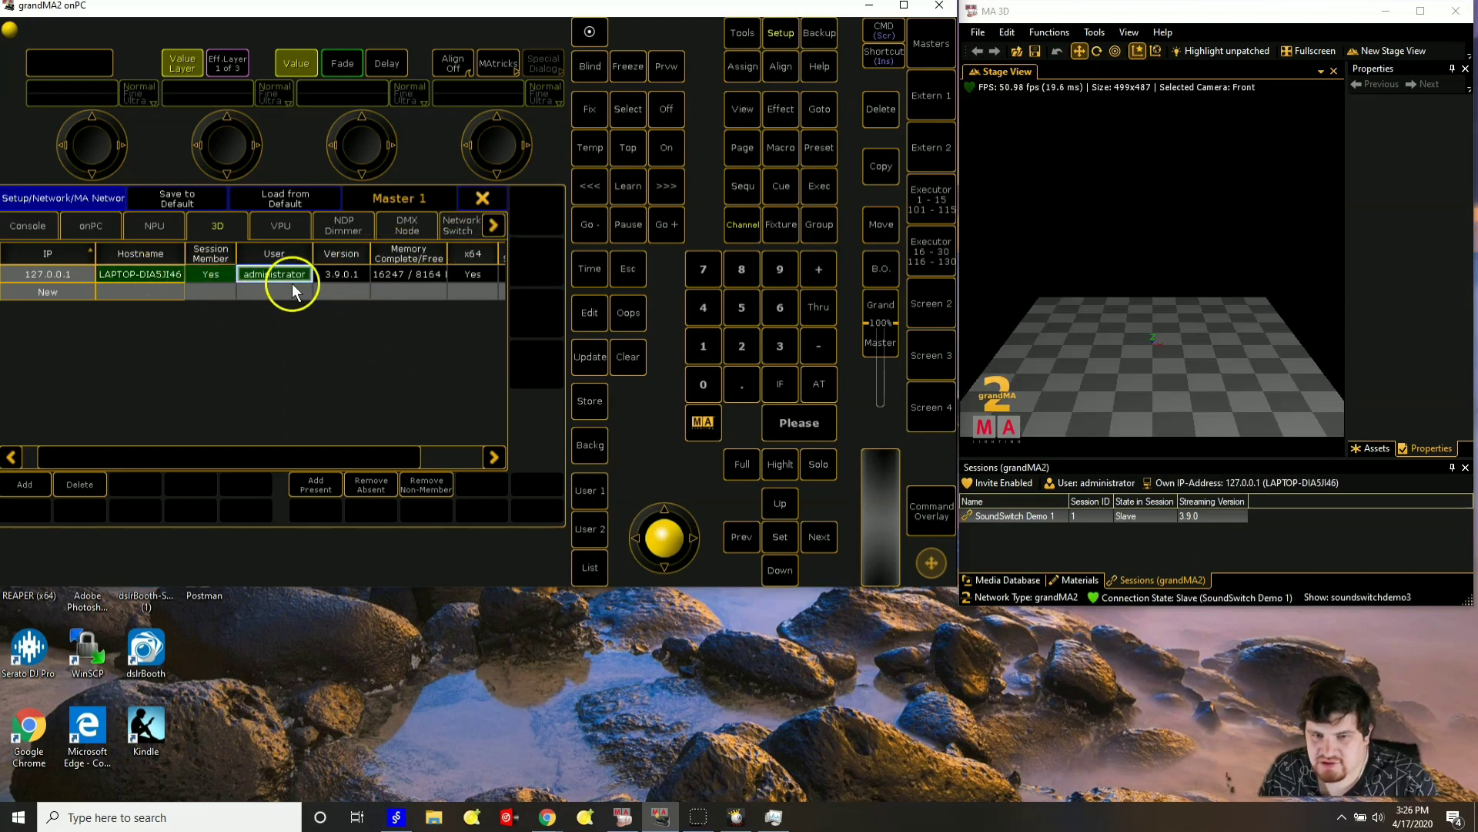
left_click(483, 198)
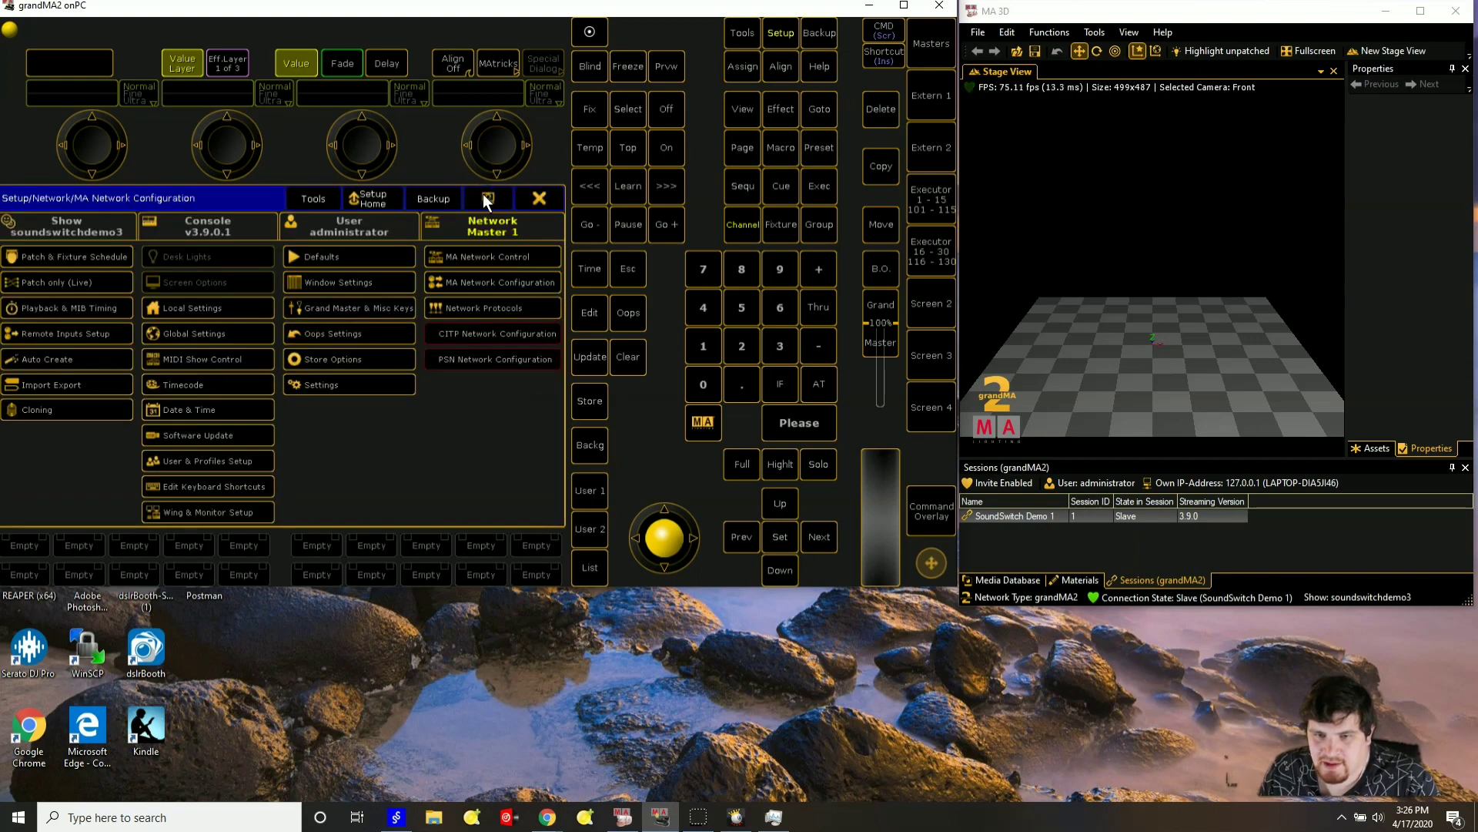
- Change the Art-Net line mode from OutputAuto to Input in Network Protocols
left_click(476, 312)
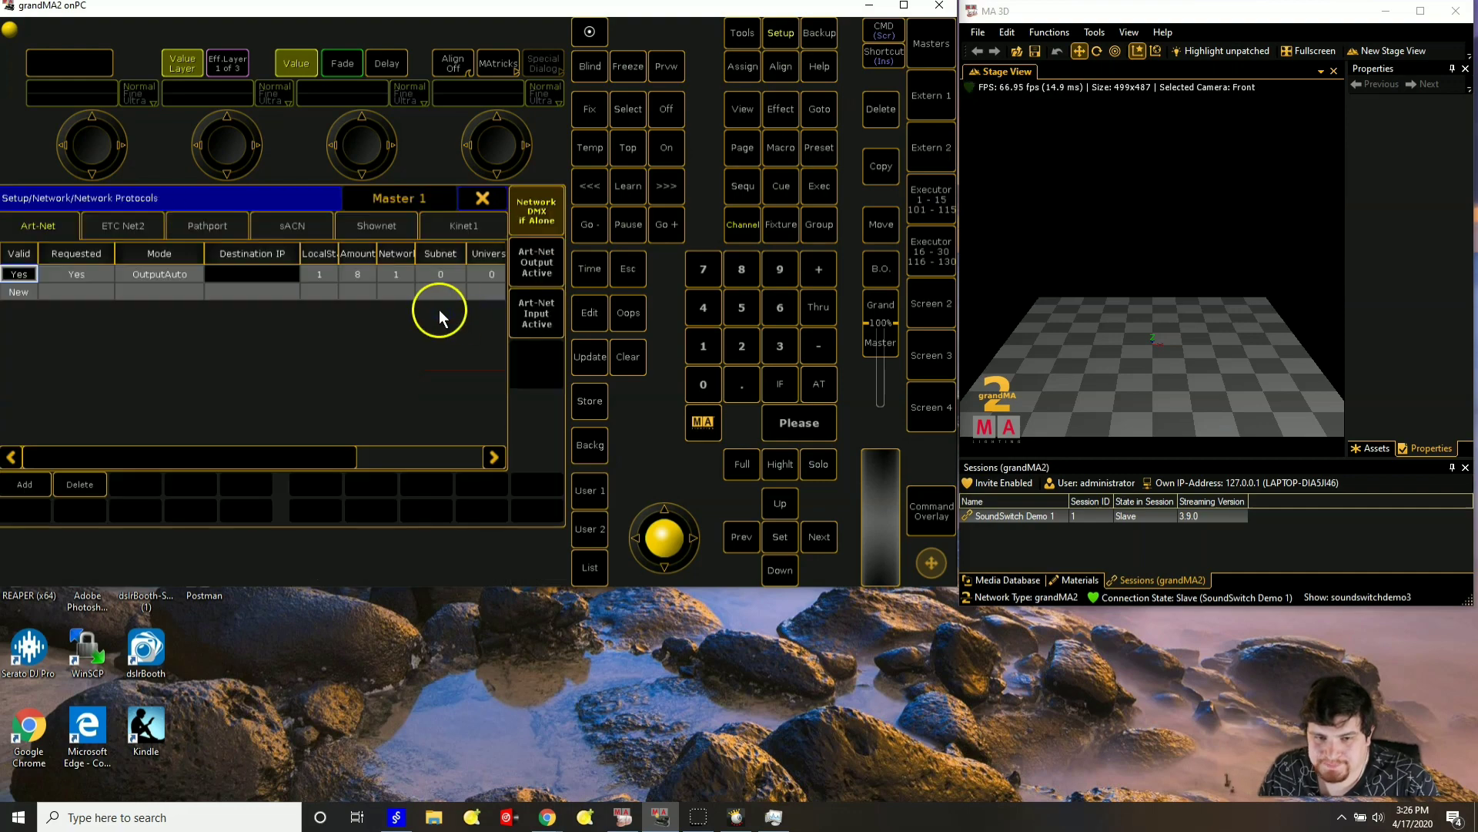
left_click(146, 275)
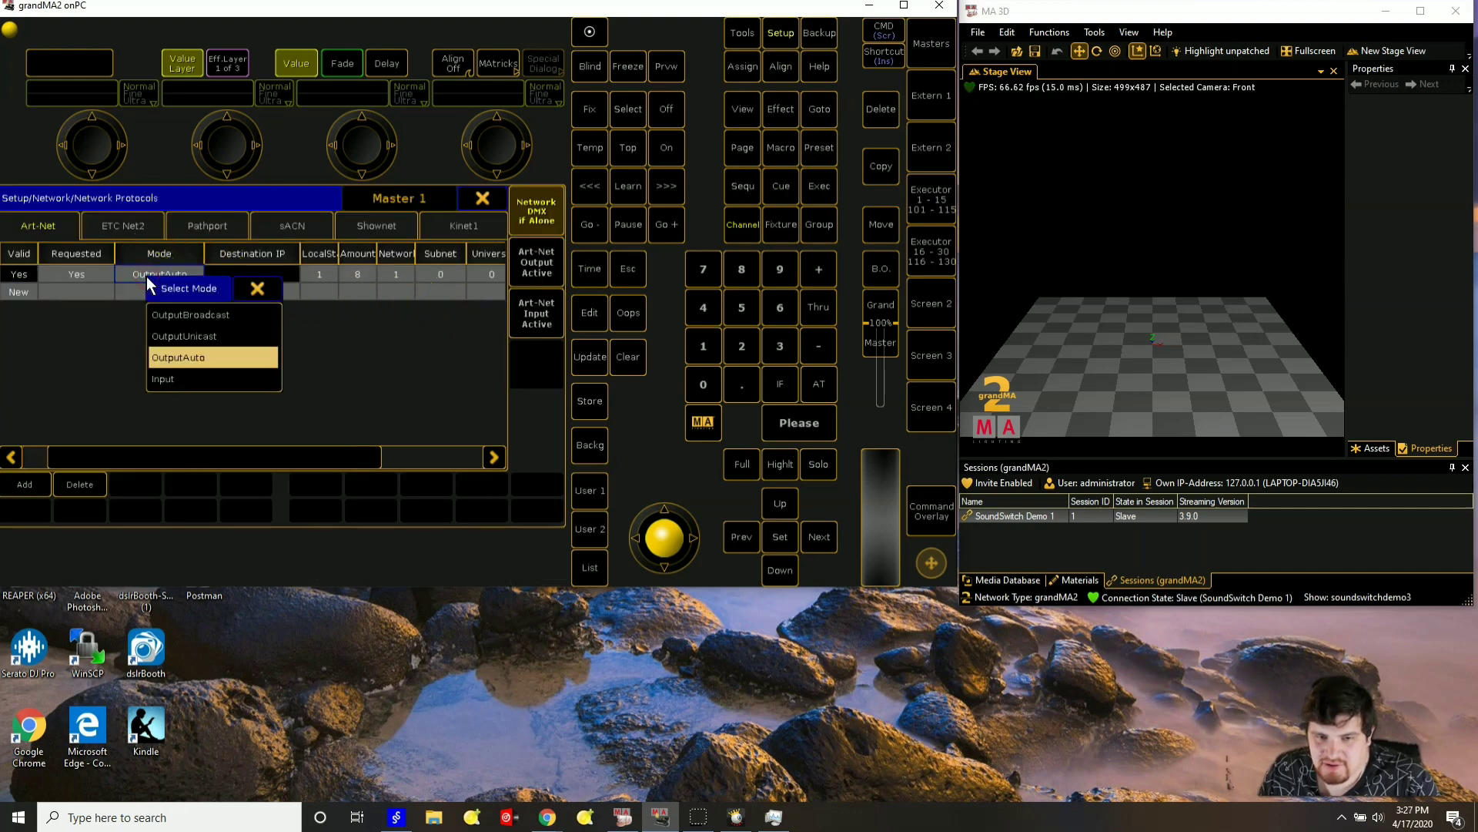
left_click(167, 379)
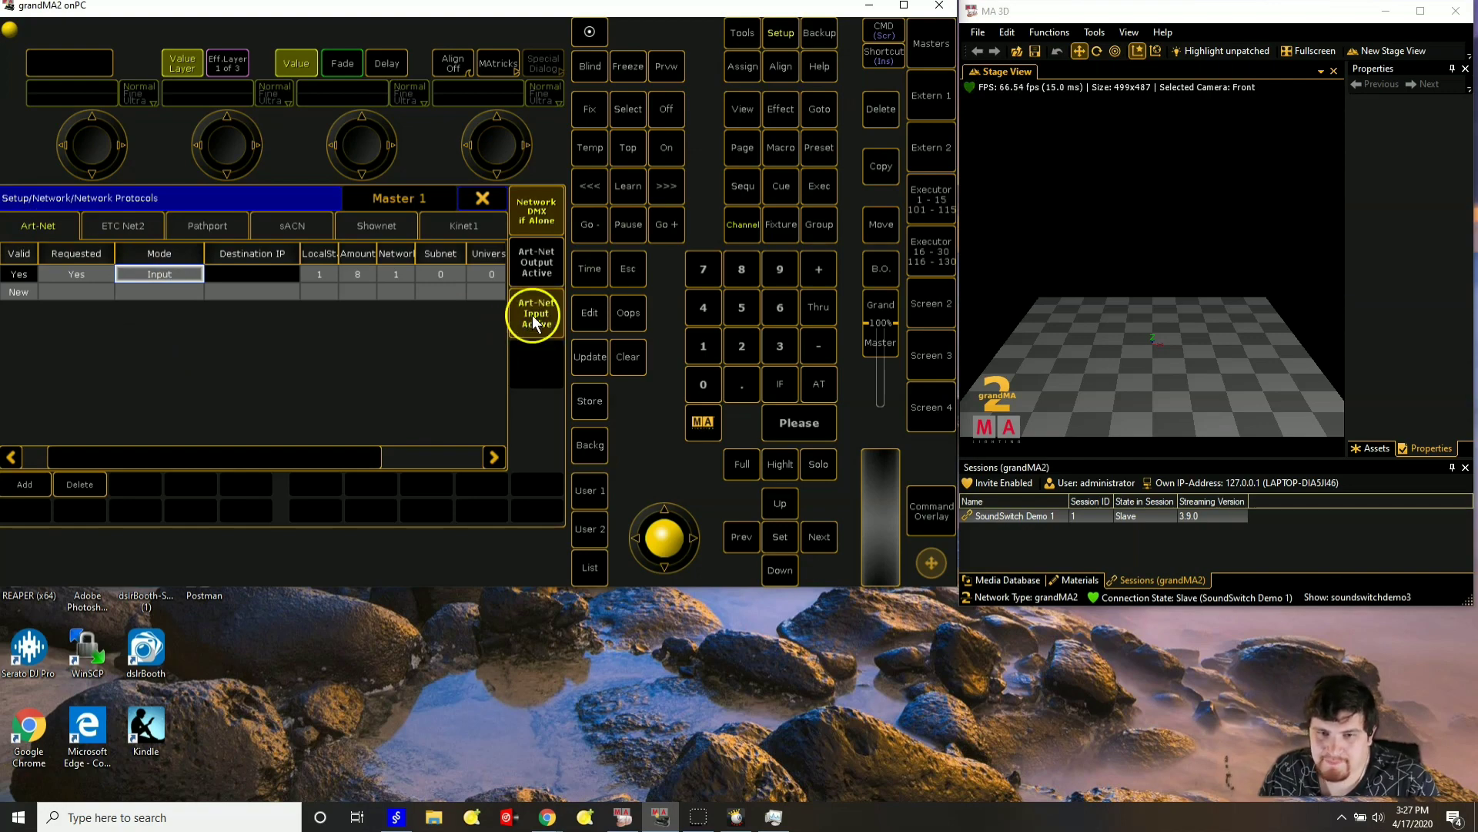
left_click(492, 201)
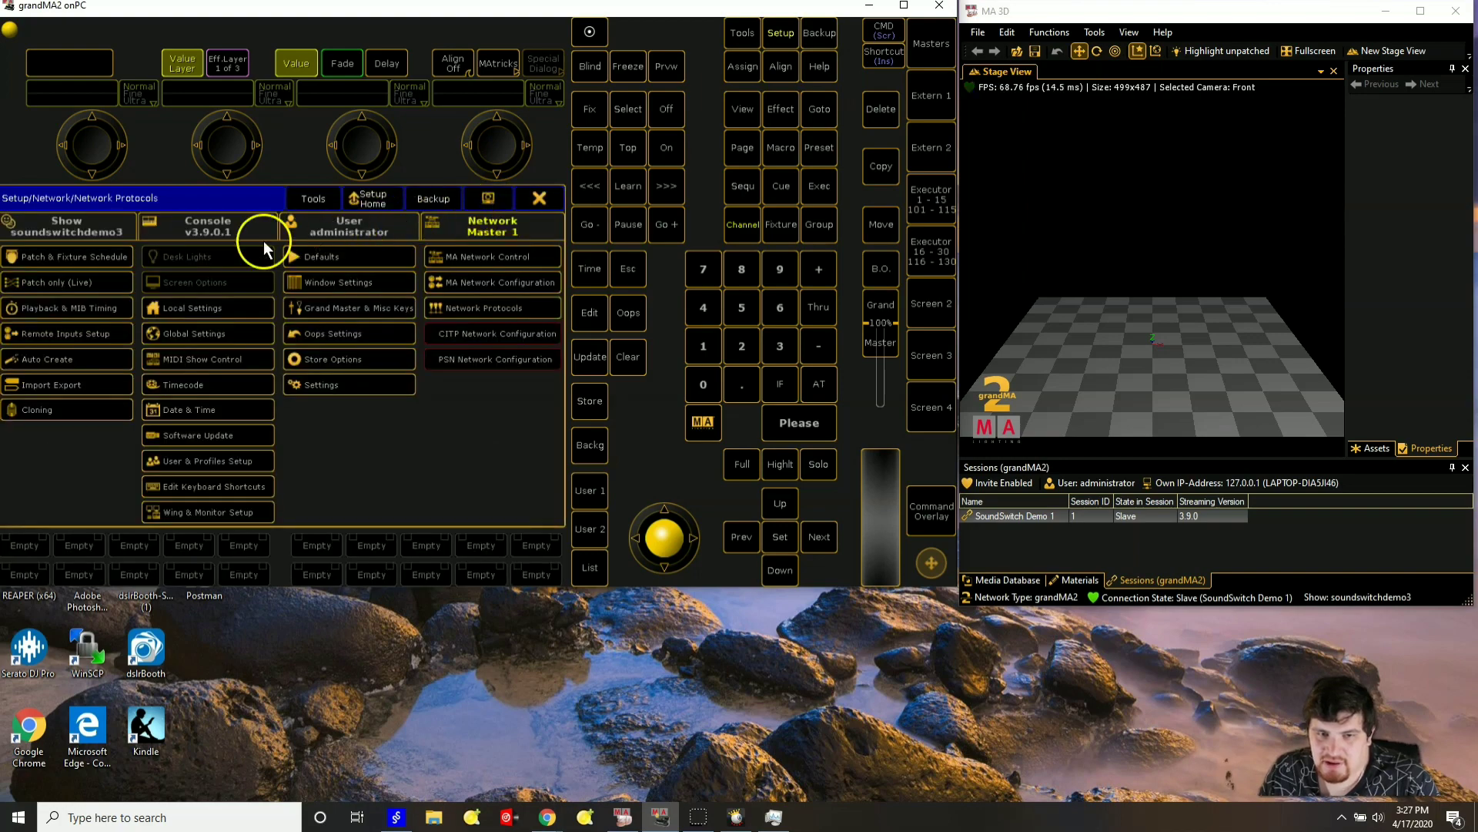
- Add a patch layer named Movers and choose From Library in the Fixture Wizard
left_click(104, 259)
left_click(213, 332)
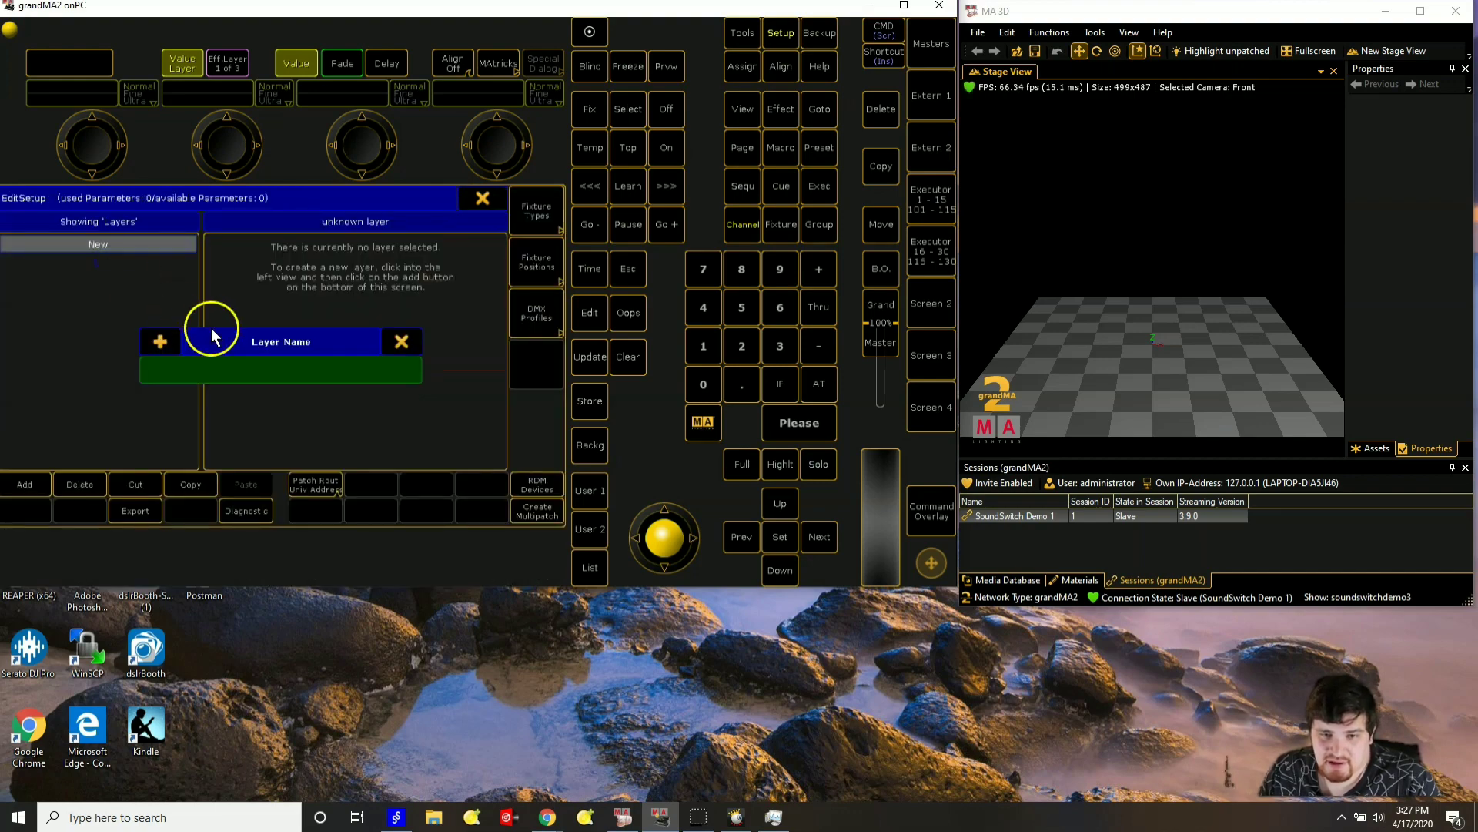
left_click(210, 371)
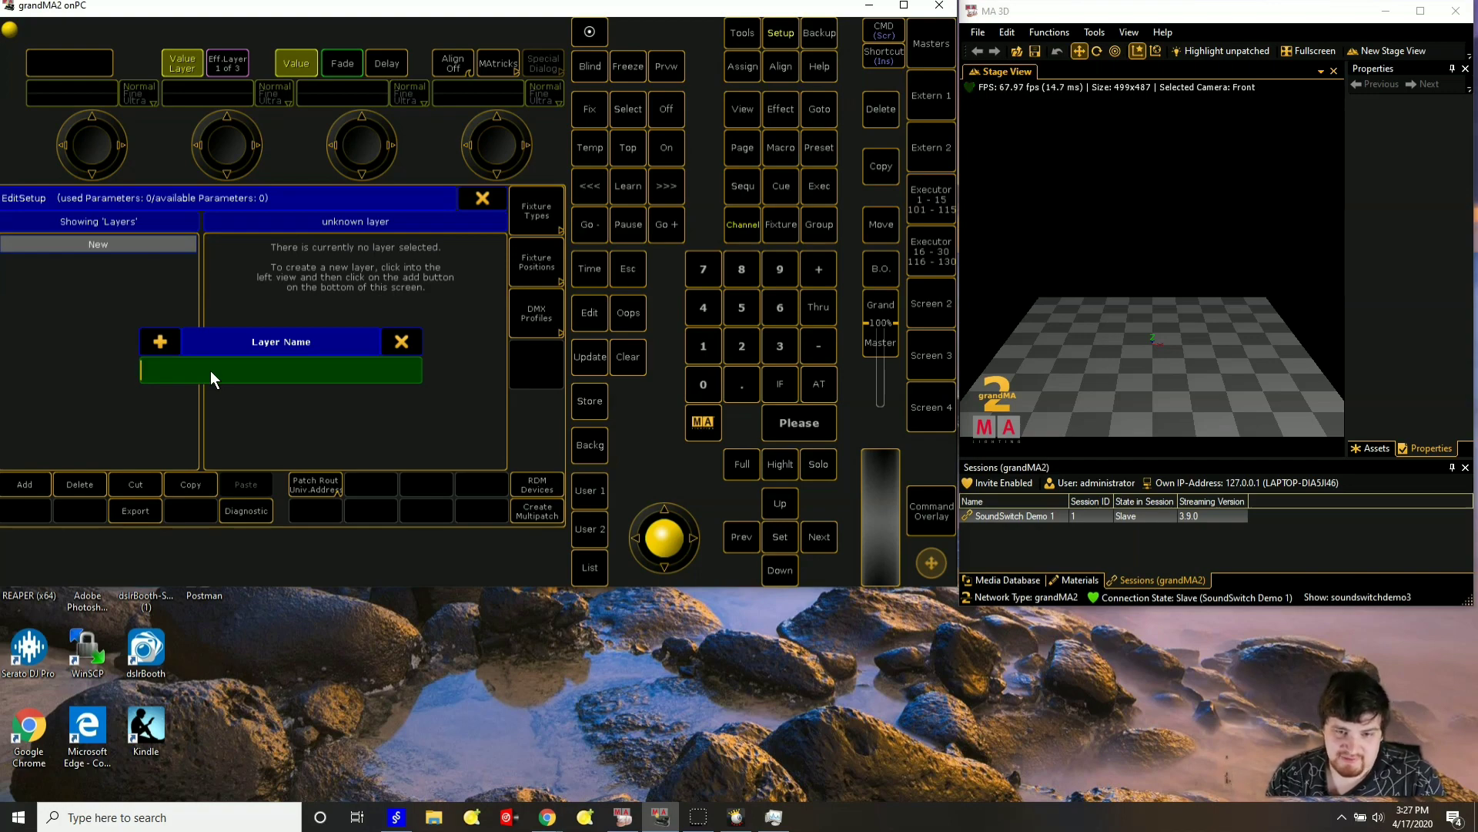
type("Movers")
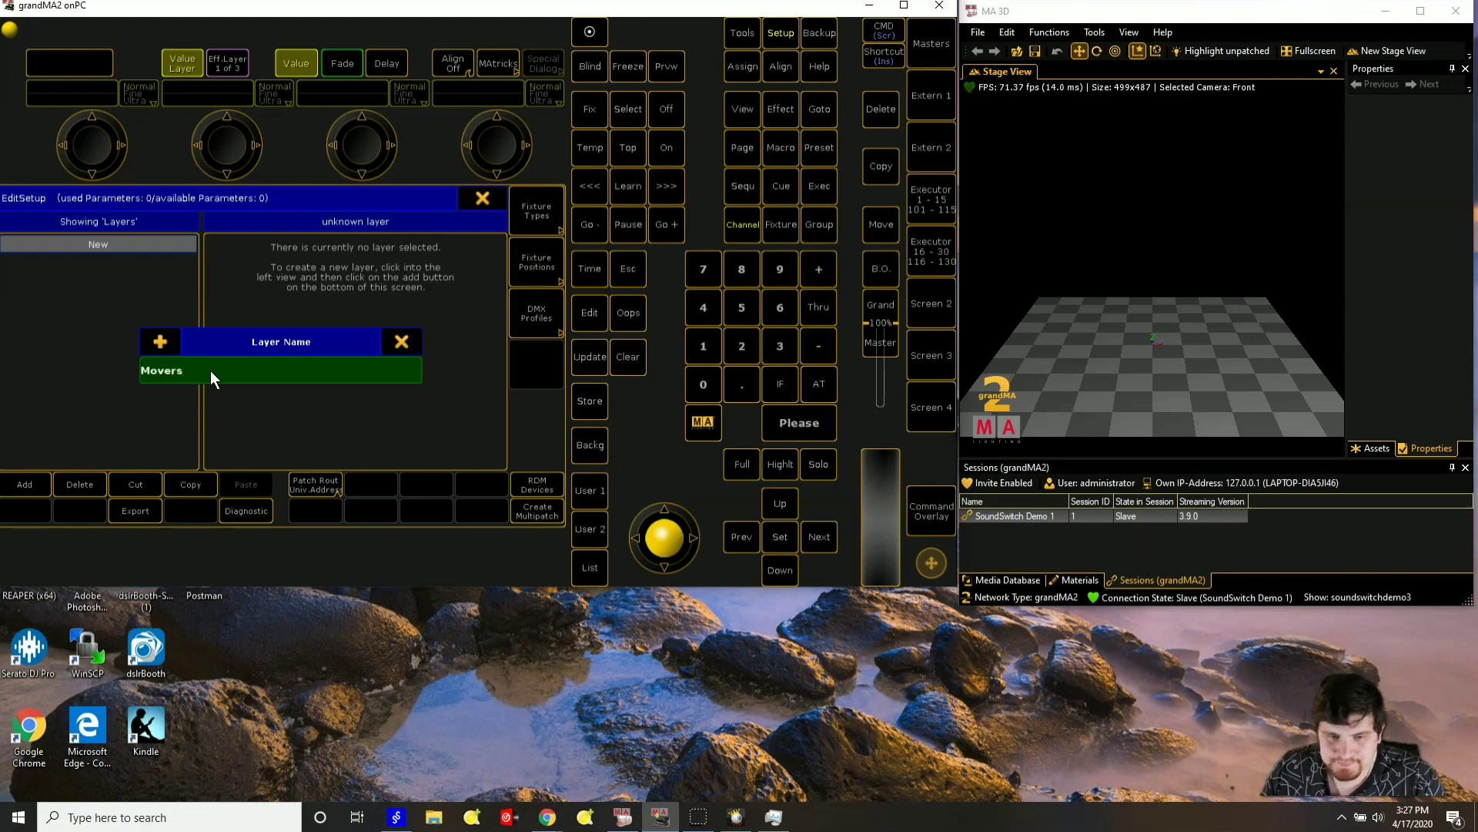
key("Return")
left_click(362, 281)
- Filter by Chauvet and 255, then import the Intimidator Spot 255 IRC 13-channel mode
left_click(142, 257)
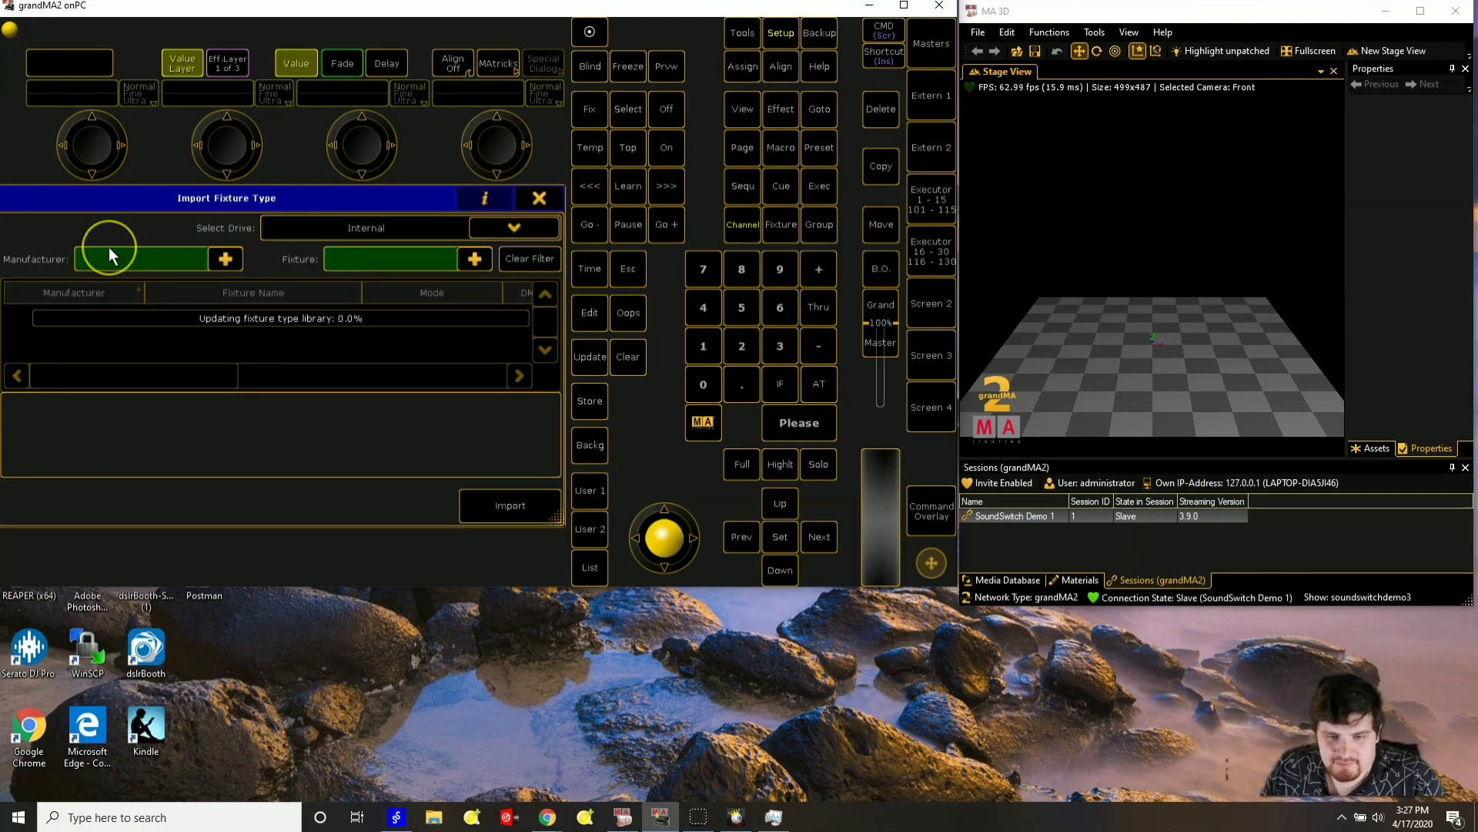
type("Chauvet")
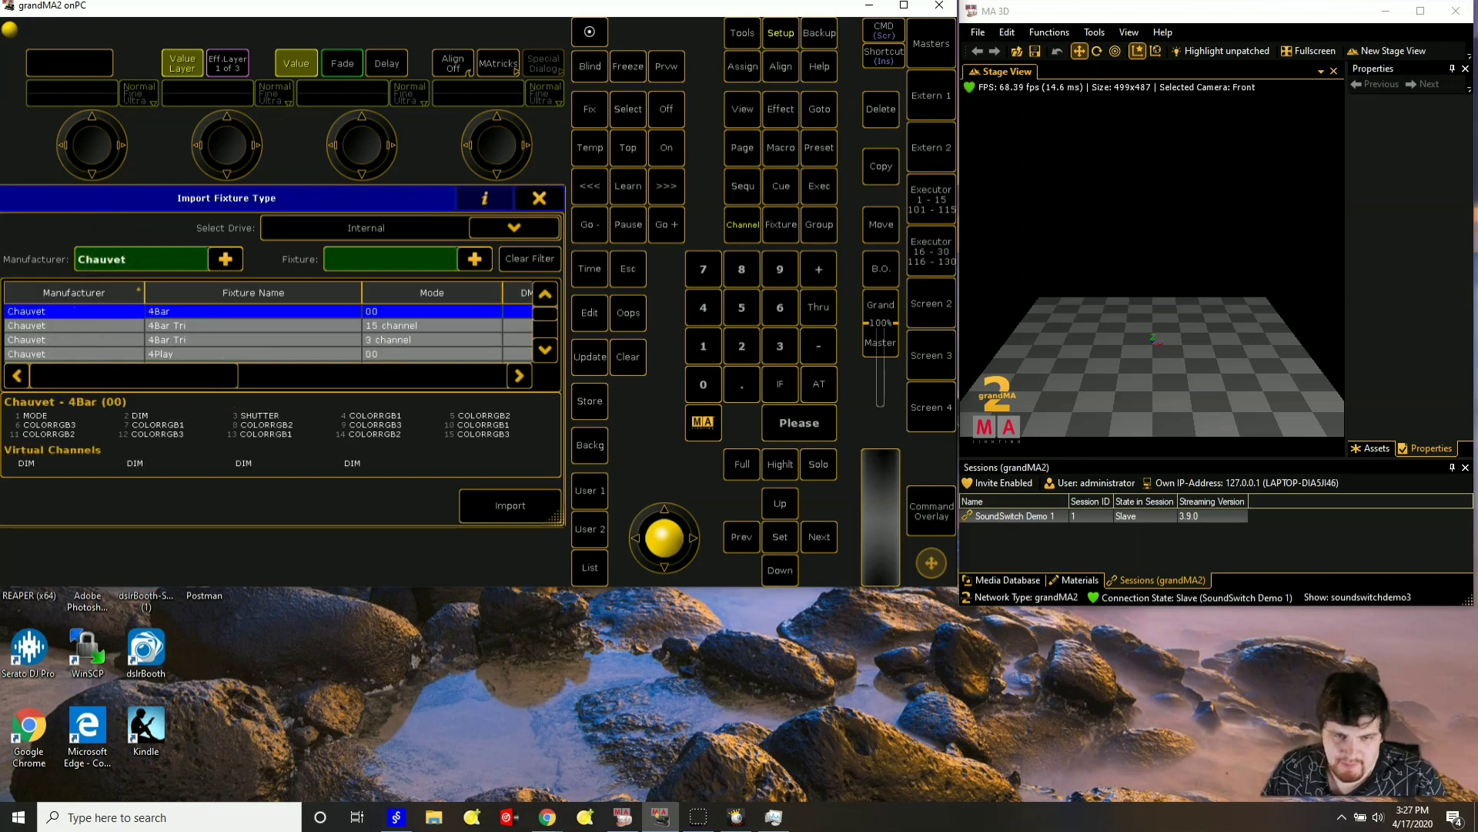
left_click(34, 266)
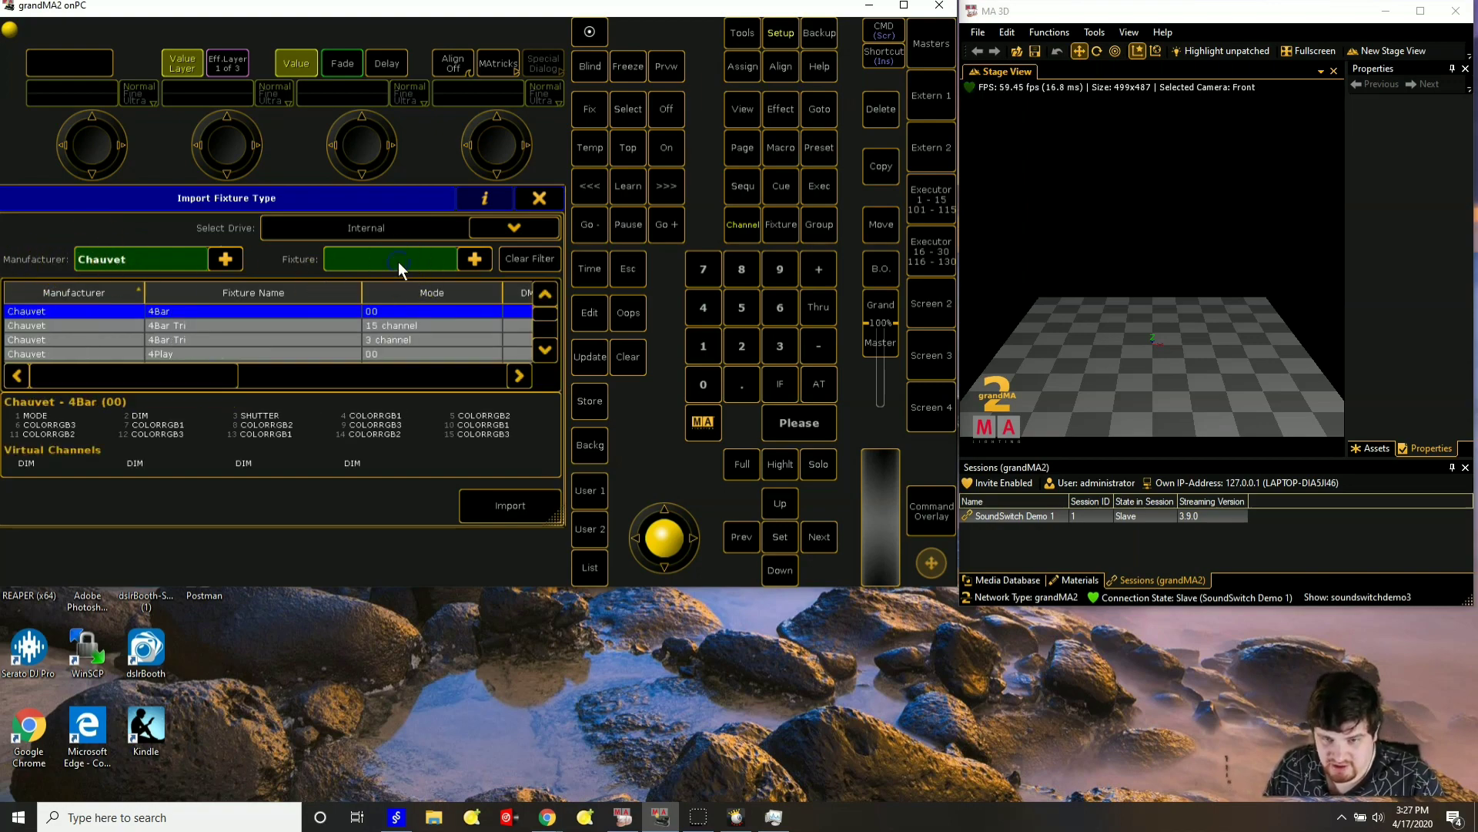
type("255")
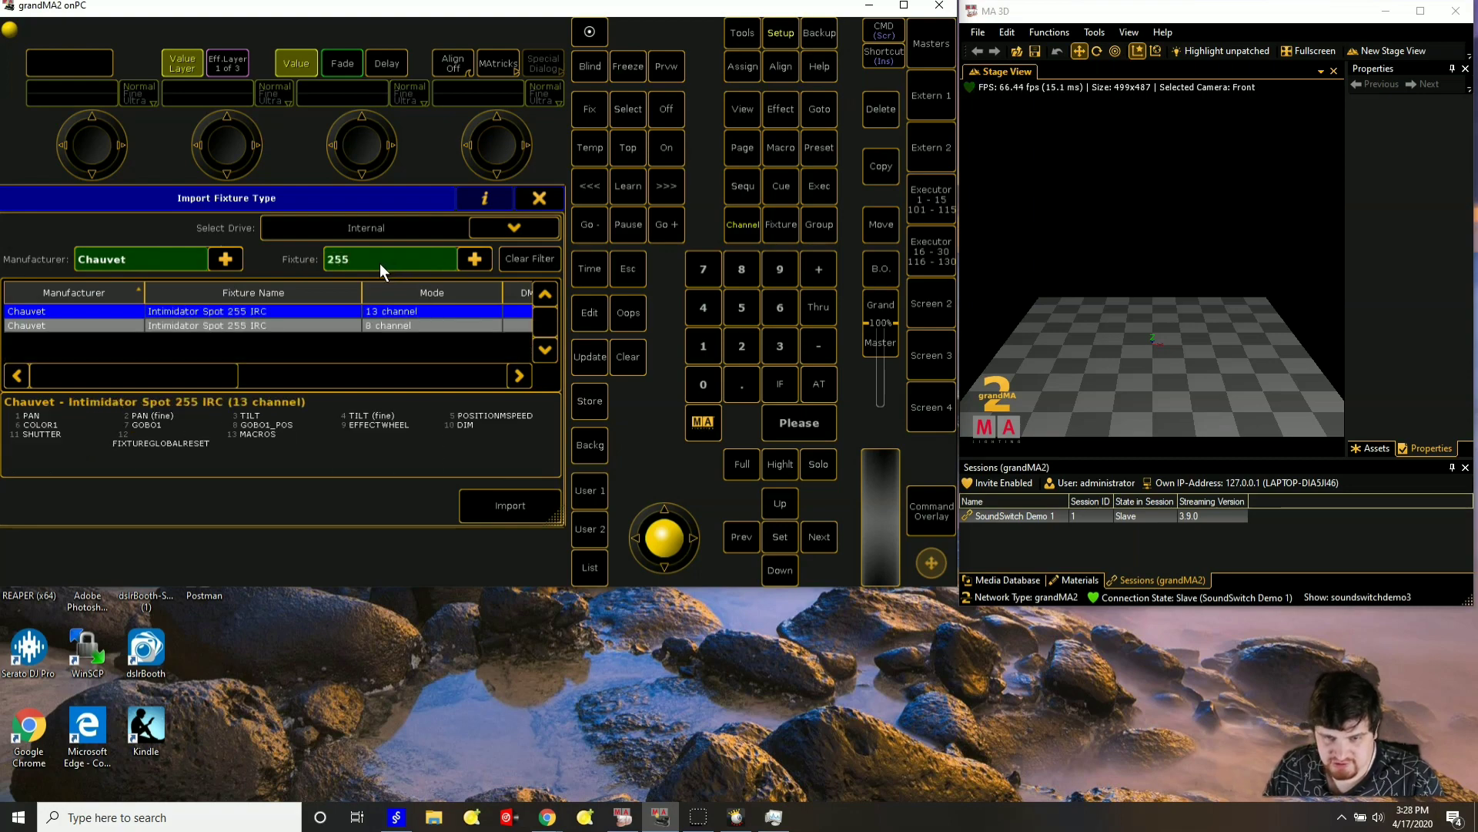
left_click(389, 316)
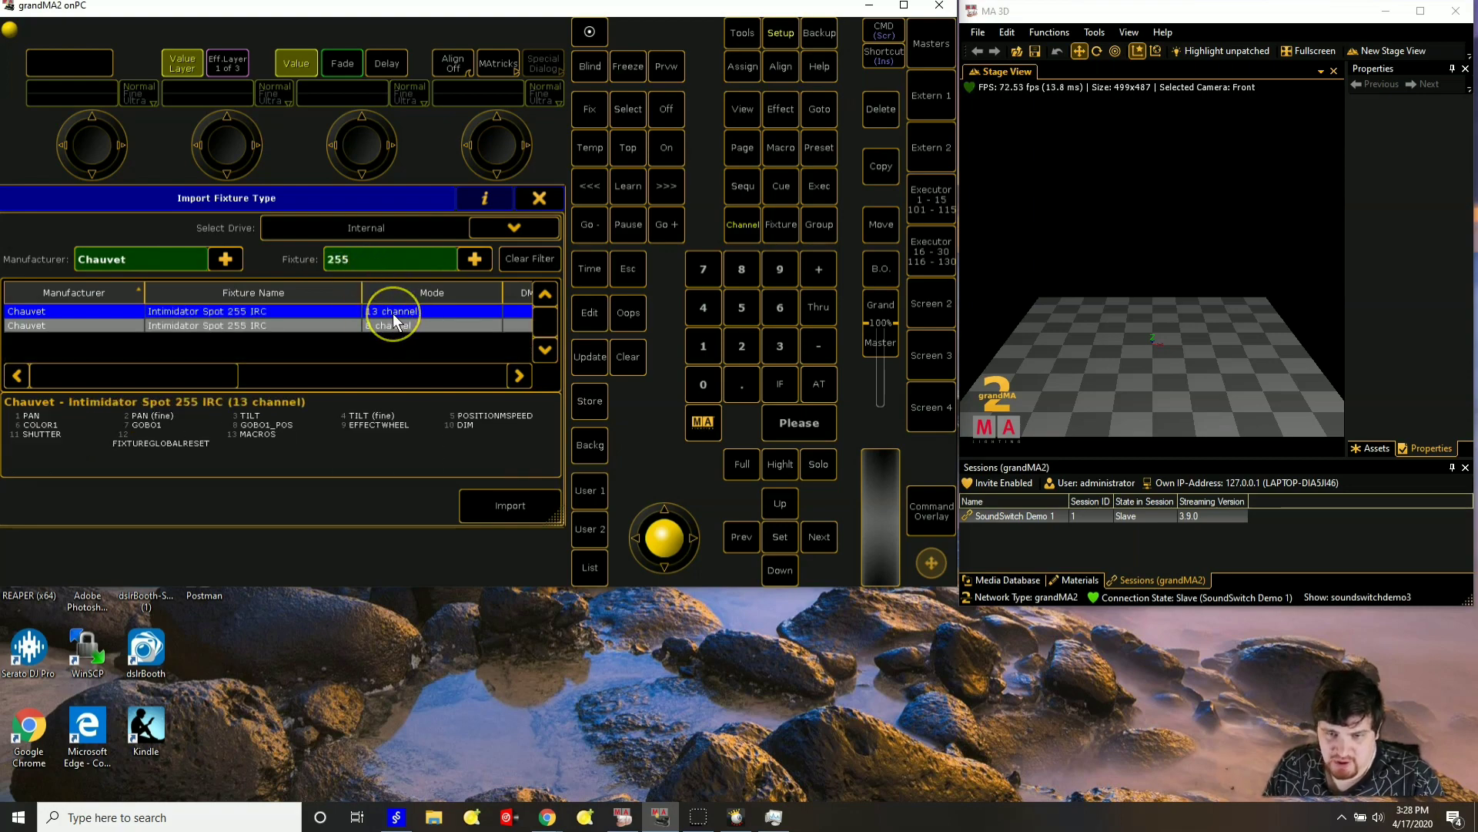
left_click(606, 574)
- Patch 2 Intimidator Spot 255 IRC fixtures, IDs 1 and 2, at 1.001 and 1.014
left_click(496, 507)
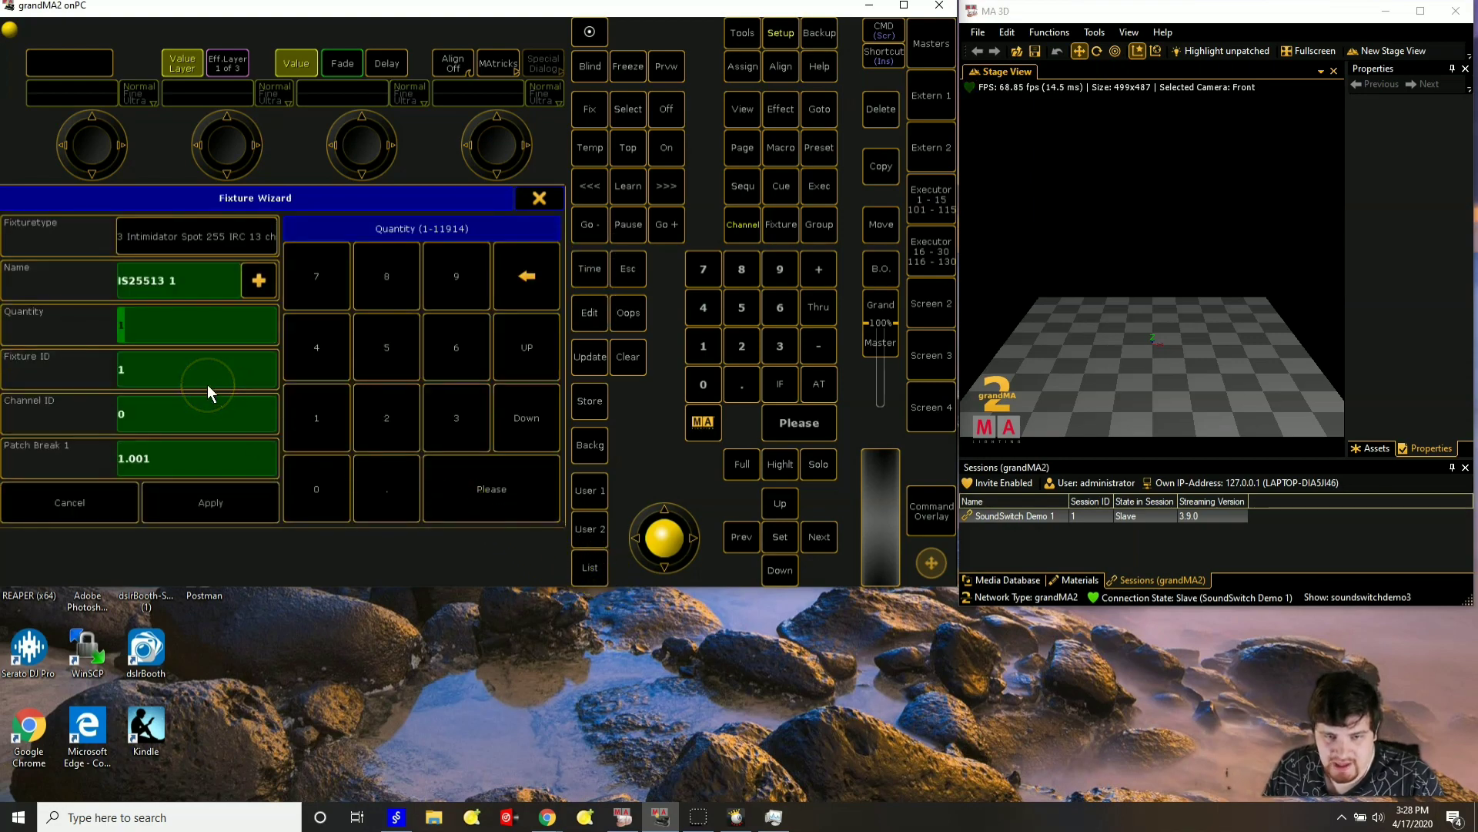
type("2")
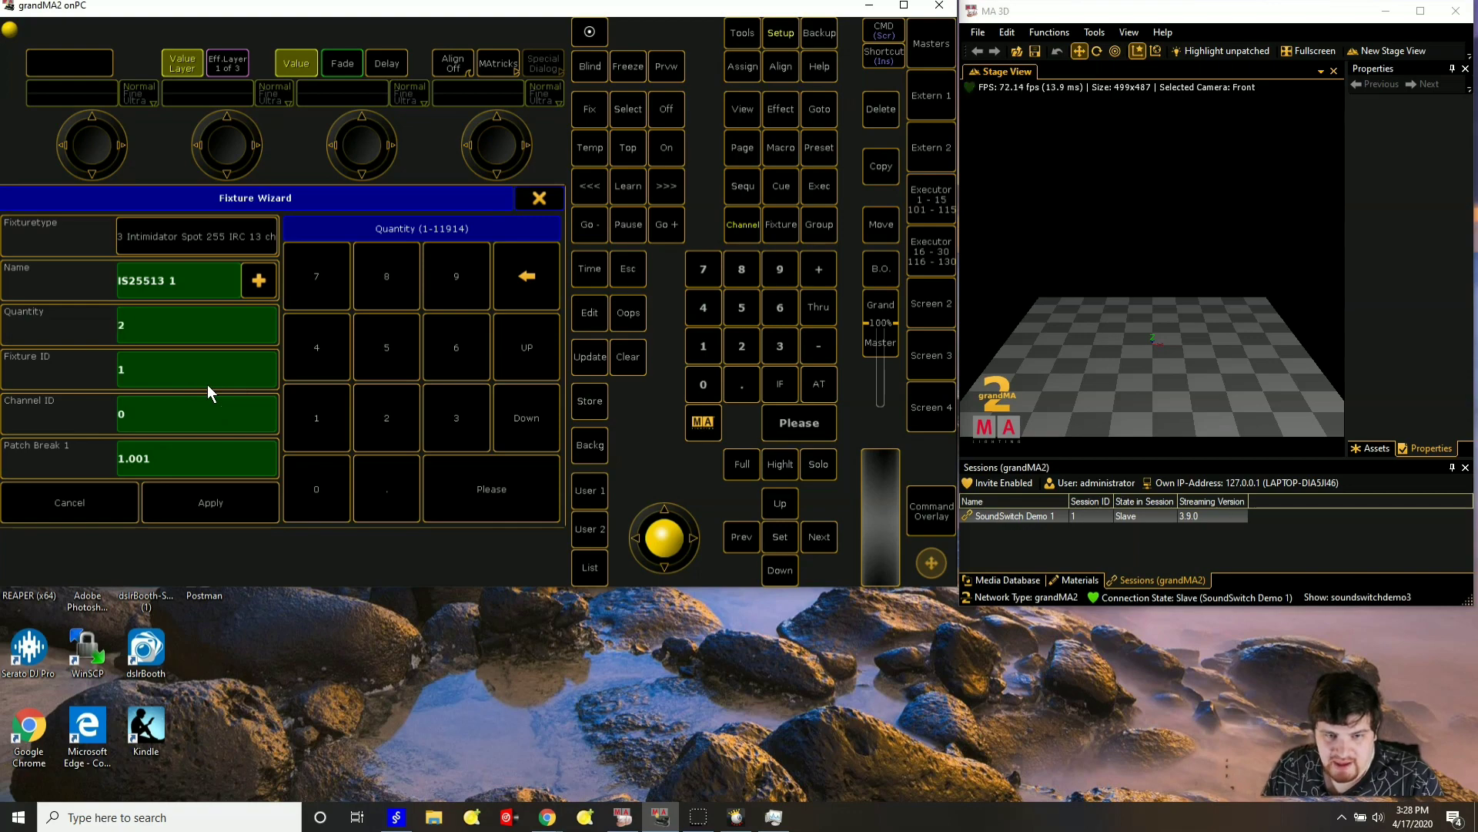
left_click(37, 439)
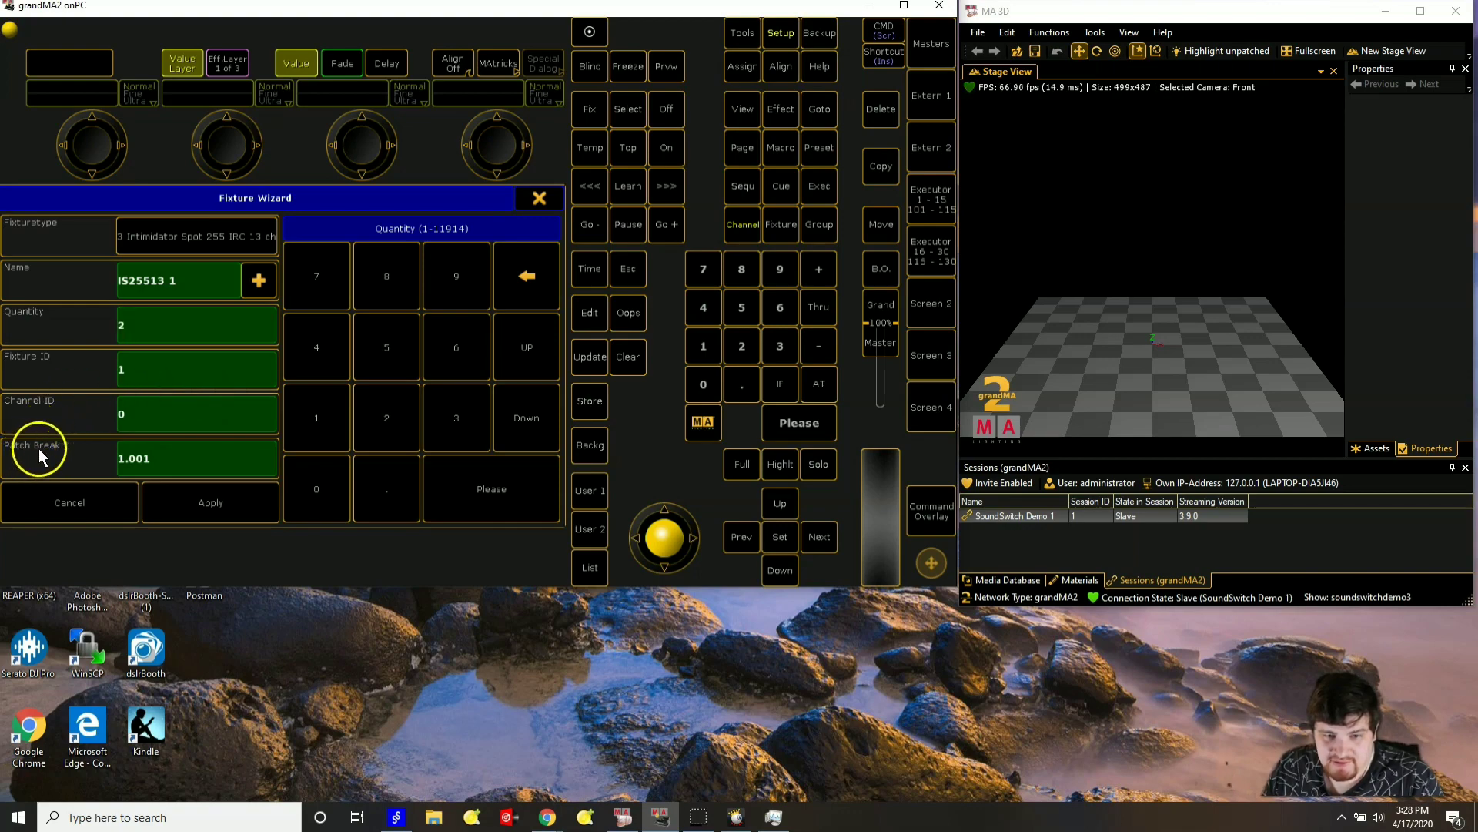
left_click(136, 462)
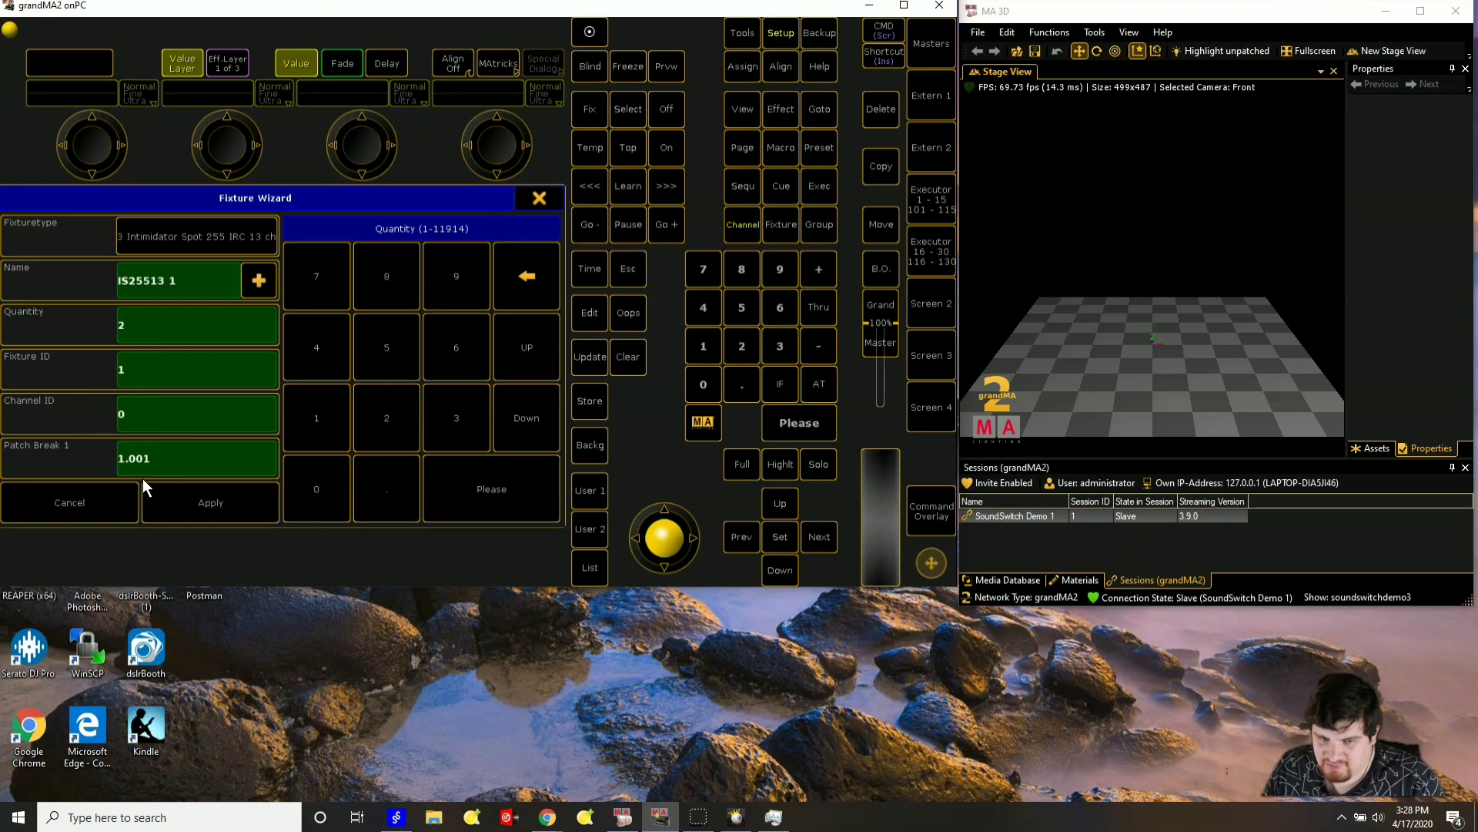
left_click(167, 502)
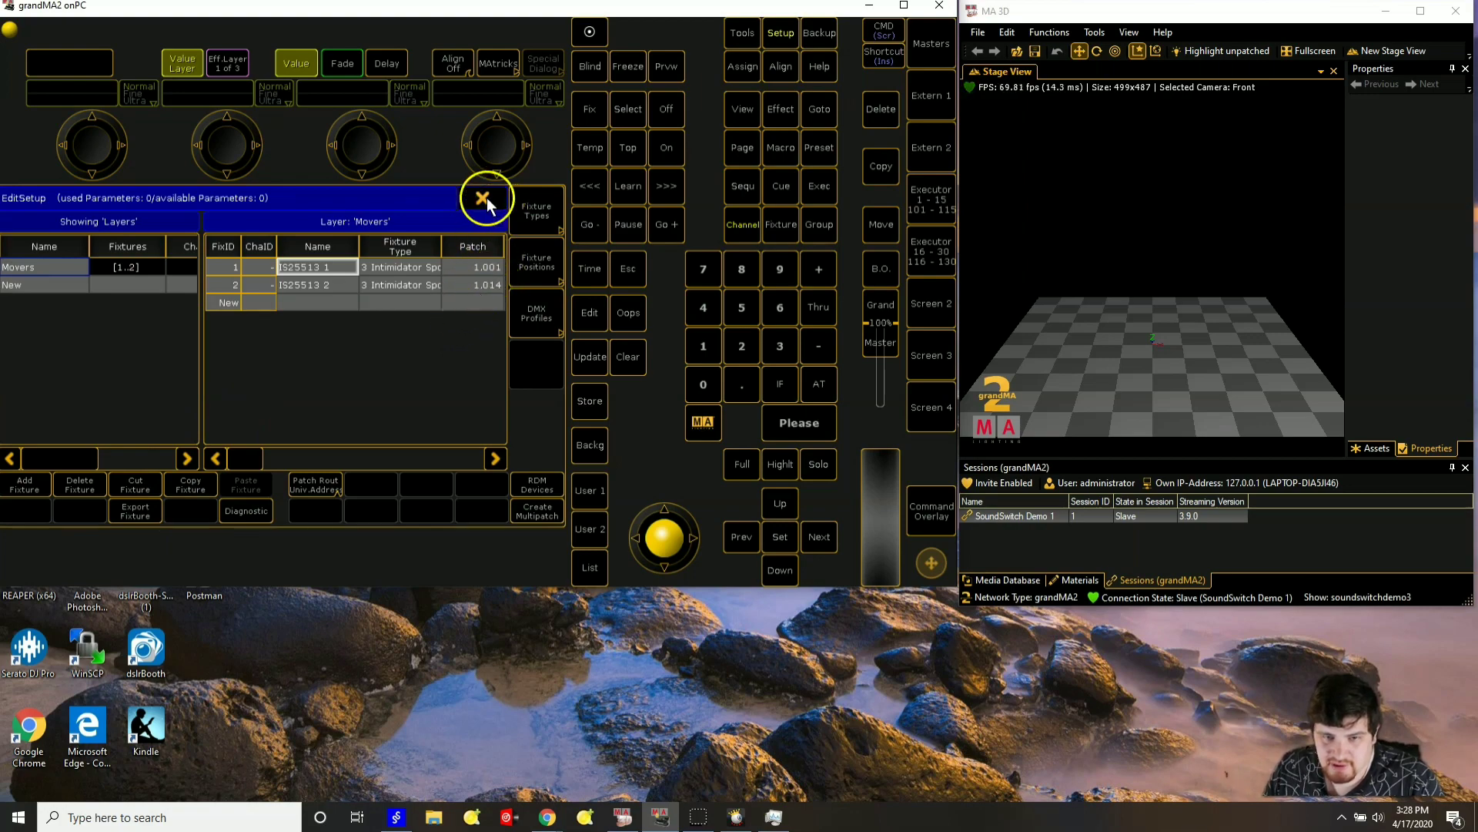
- Add a new patch layer named 'Pas'
left_click(17, 285)
left_click(17, 285)
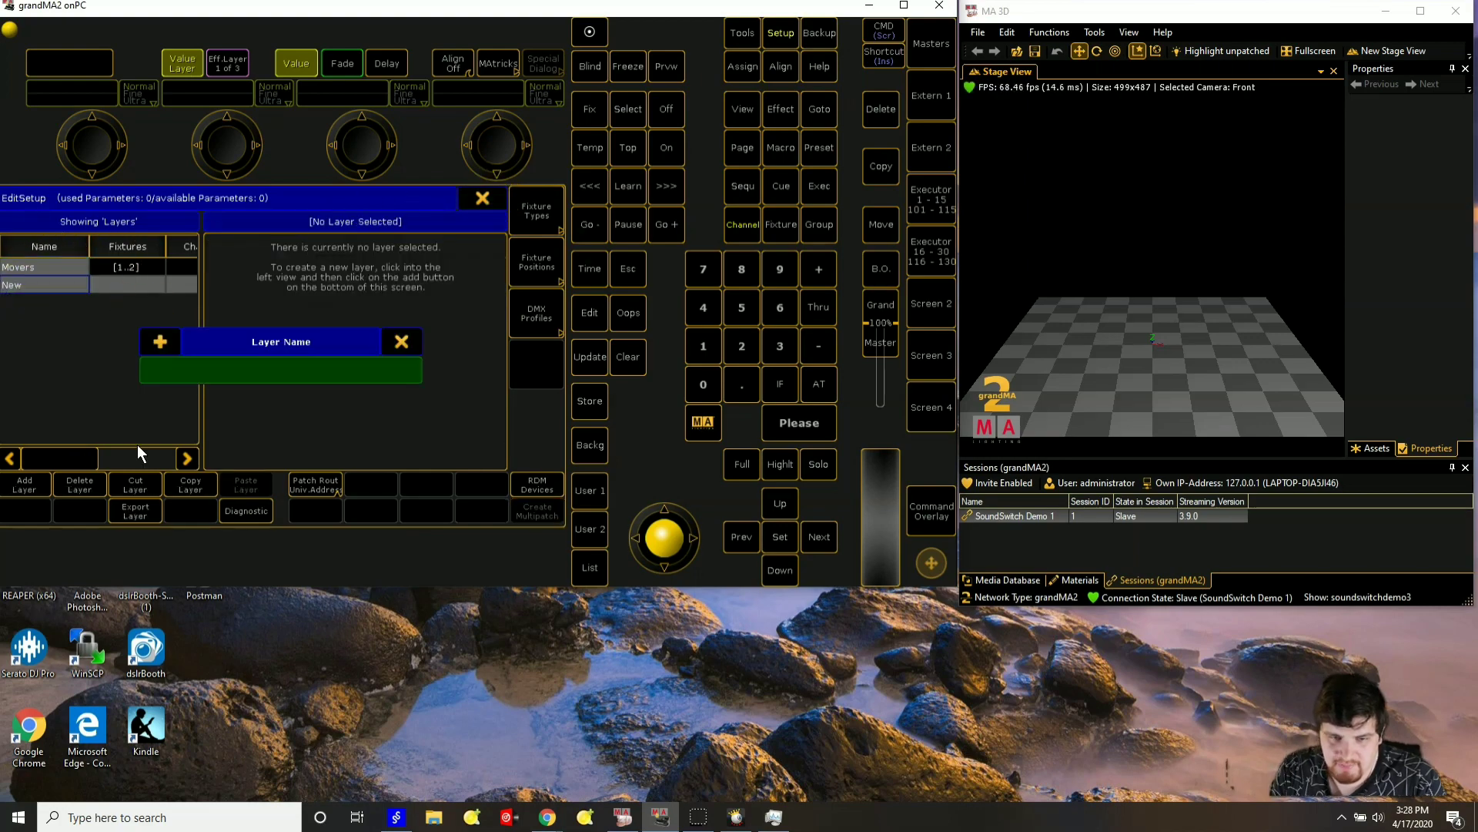
type("Pas")
key("Return")
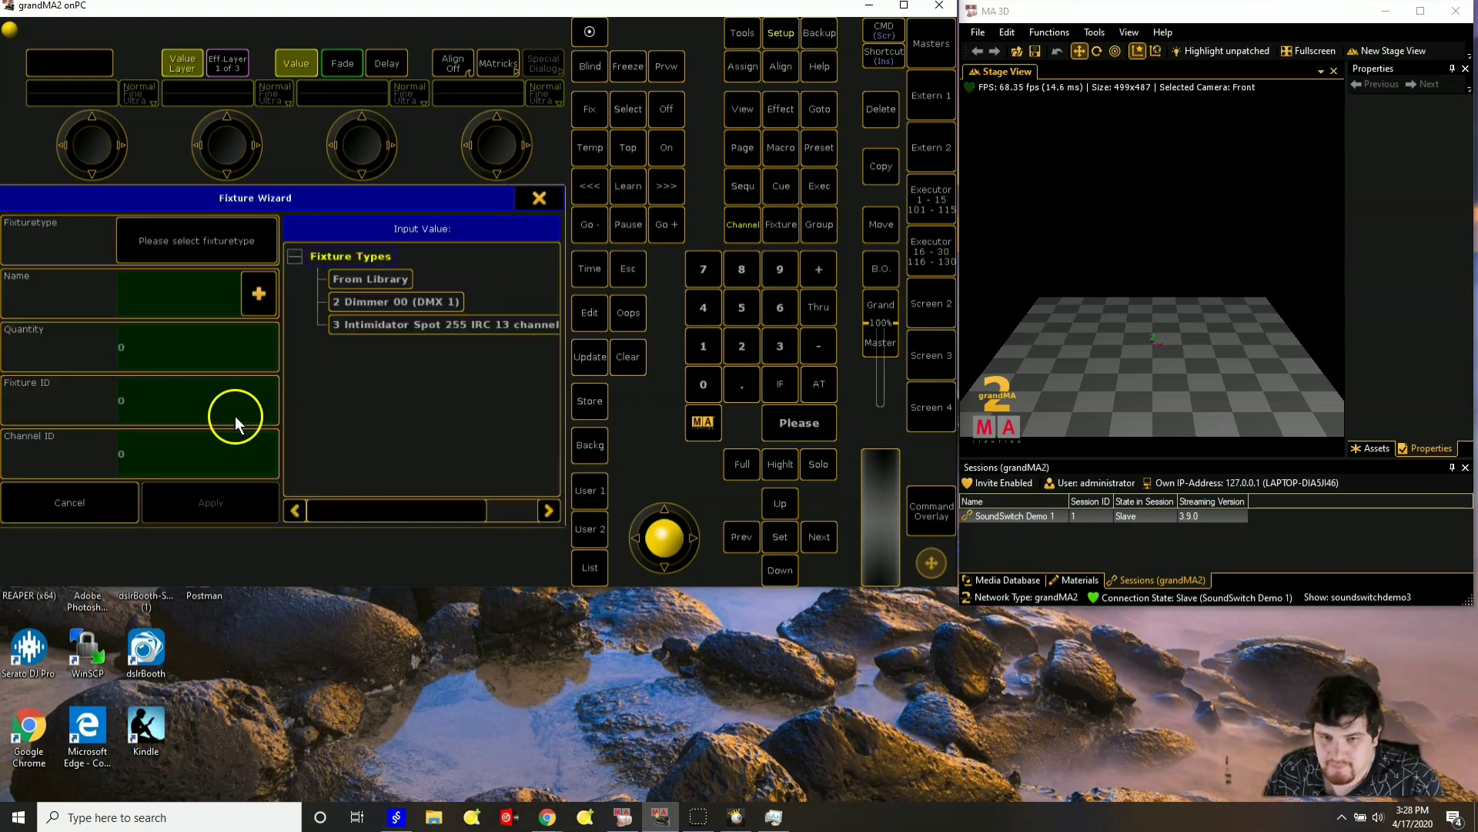
- Open the fixture library, clear the Chauvet and 255 filters, and search manufacturer 'chavuet'
left_click(388, 279)
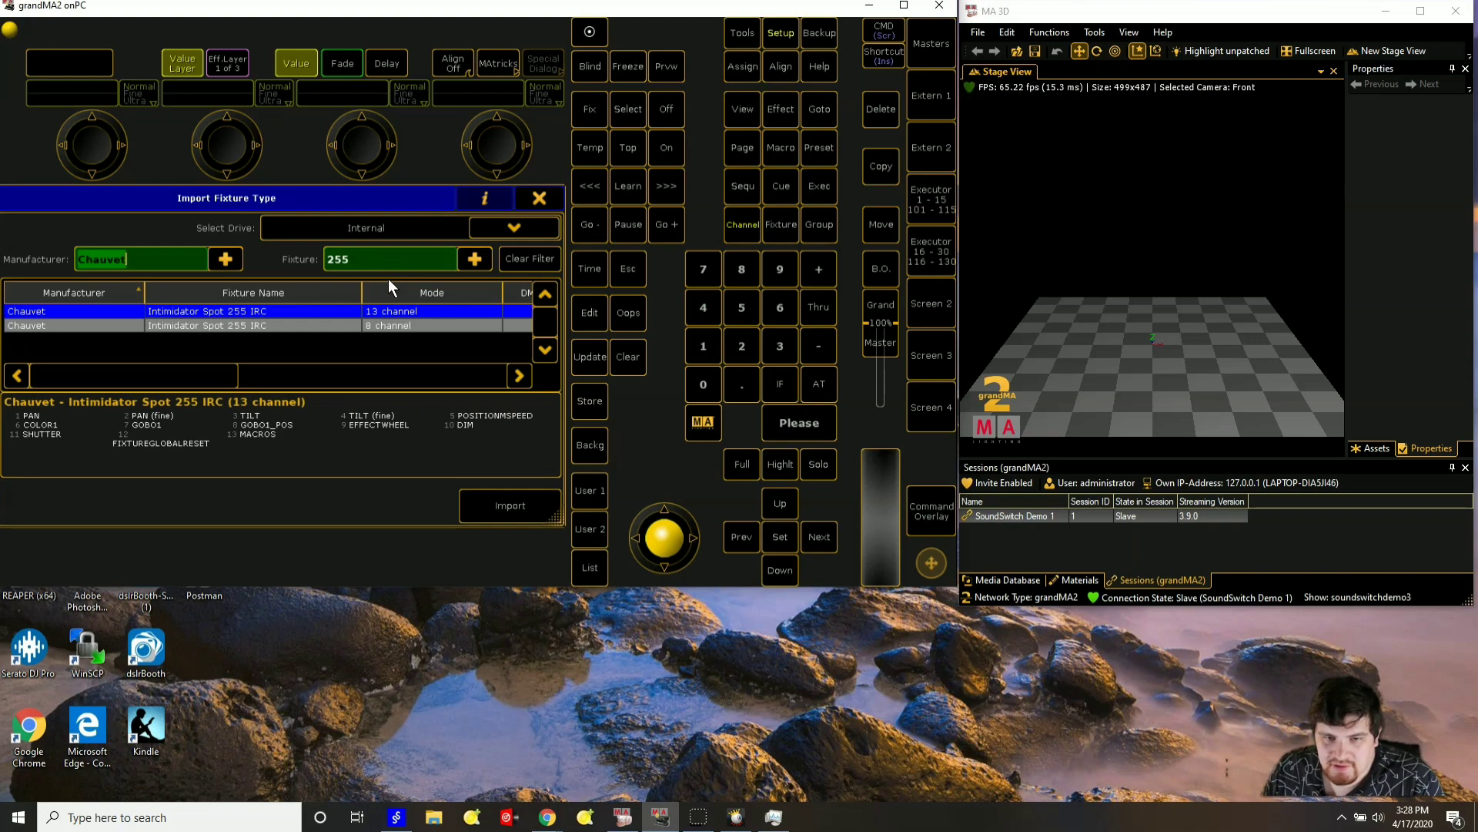
key("BackSpace")
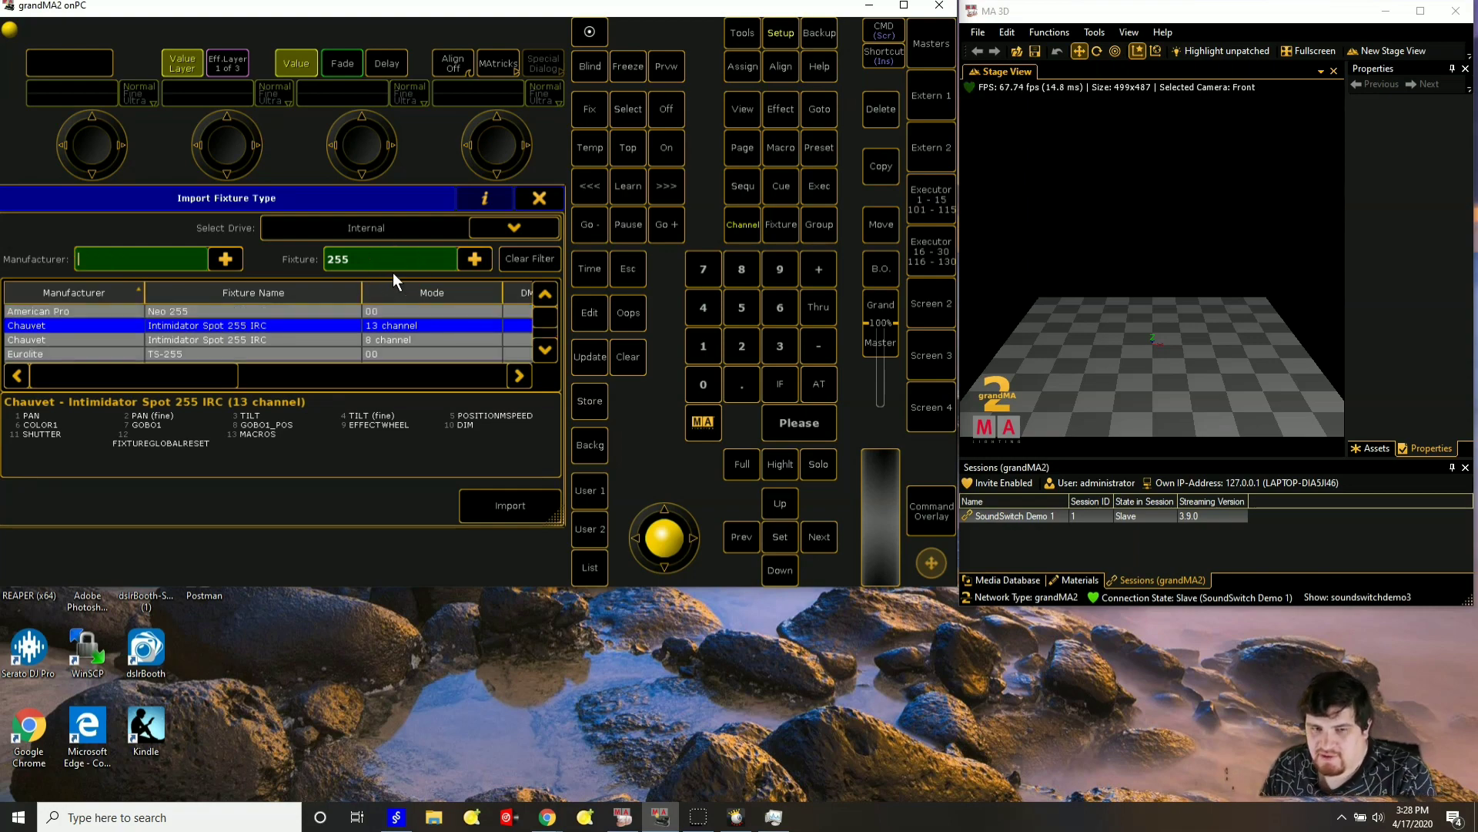
left_click(268, 260)
key("BackSpace")
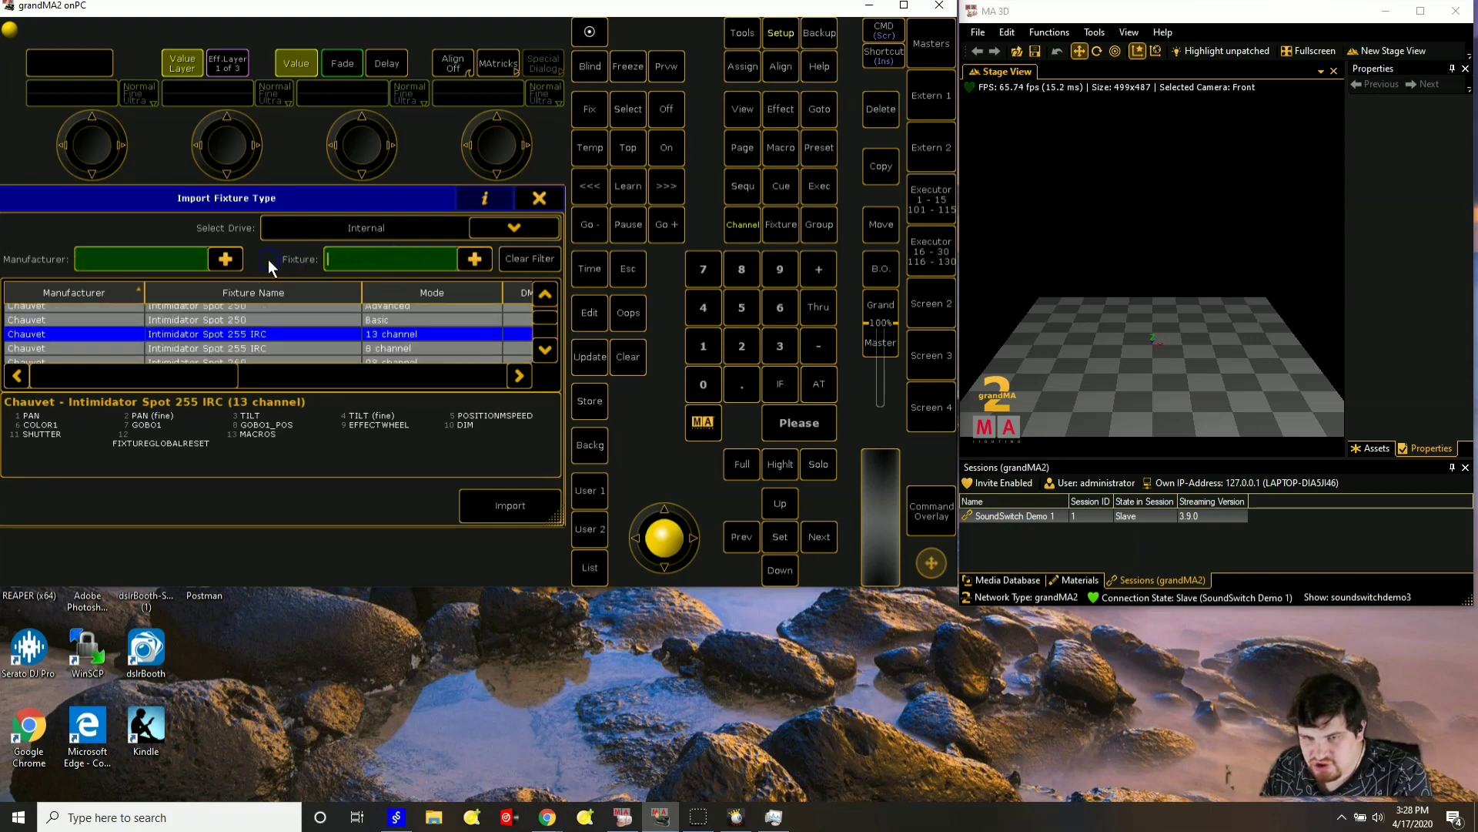
left_click(159, 253)
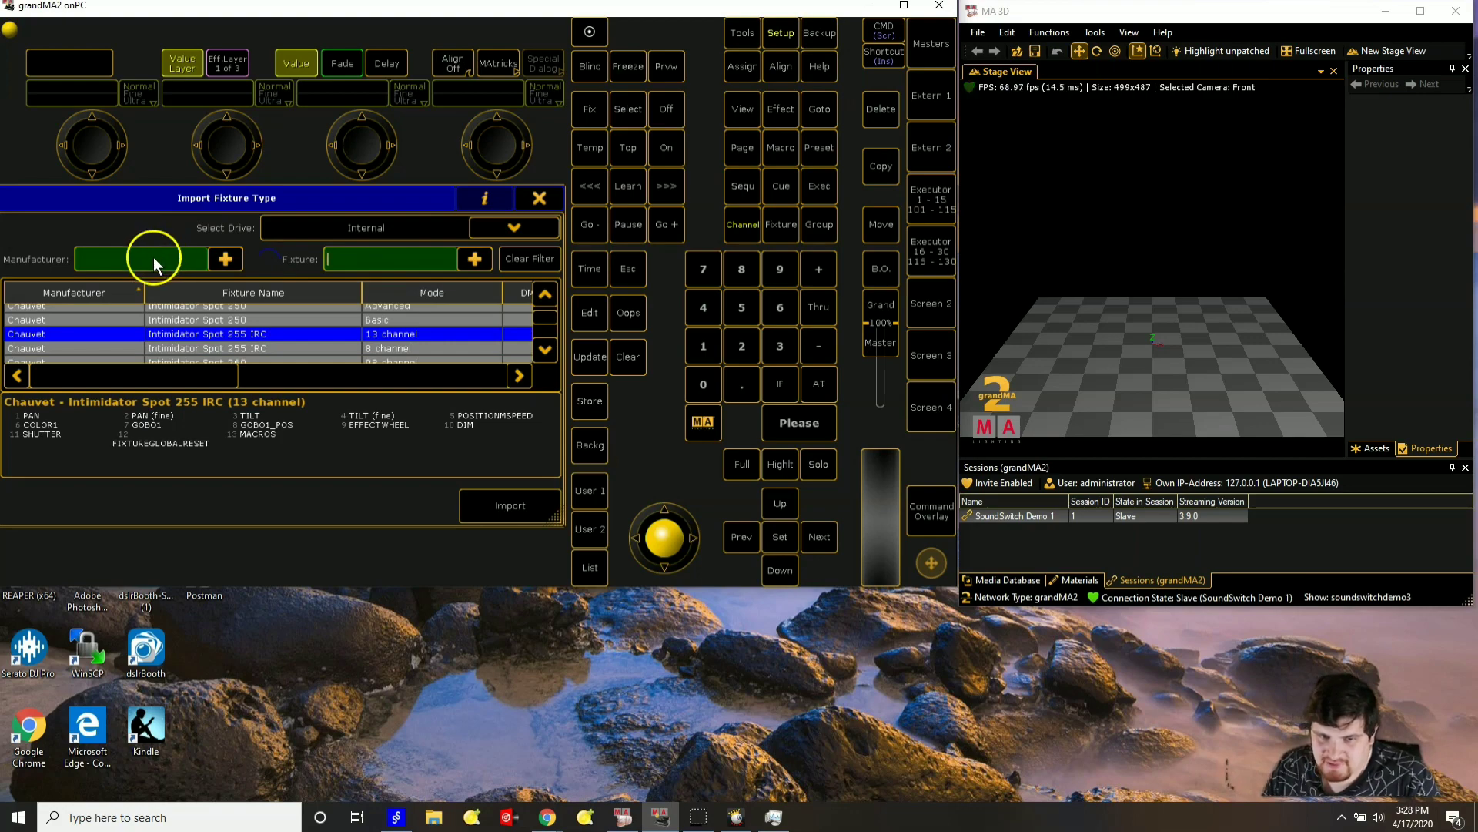
type("cha")
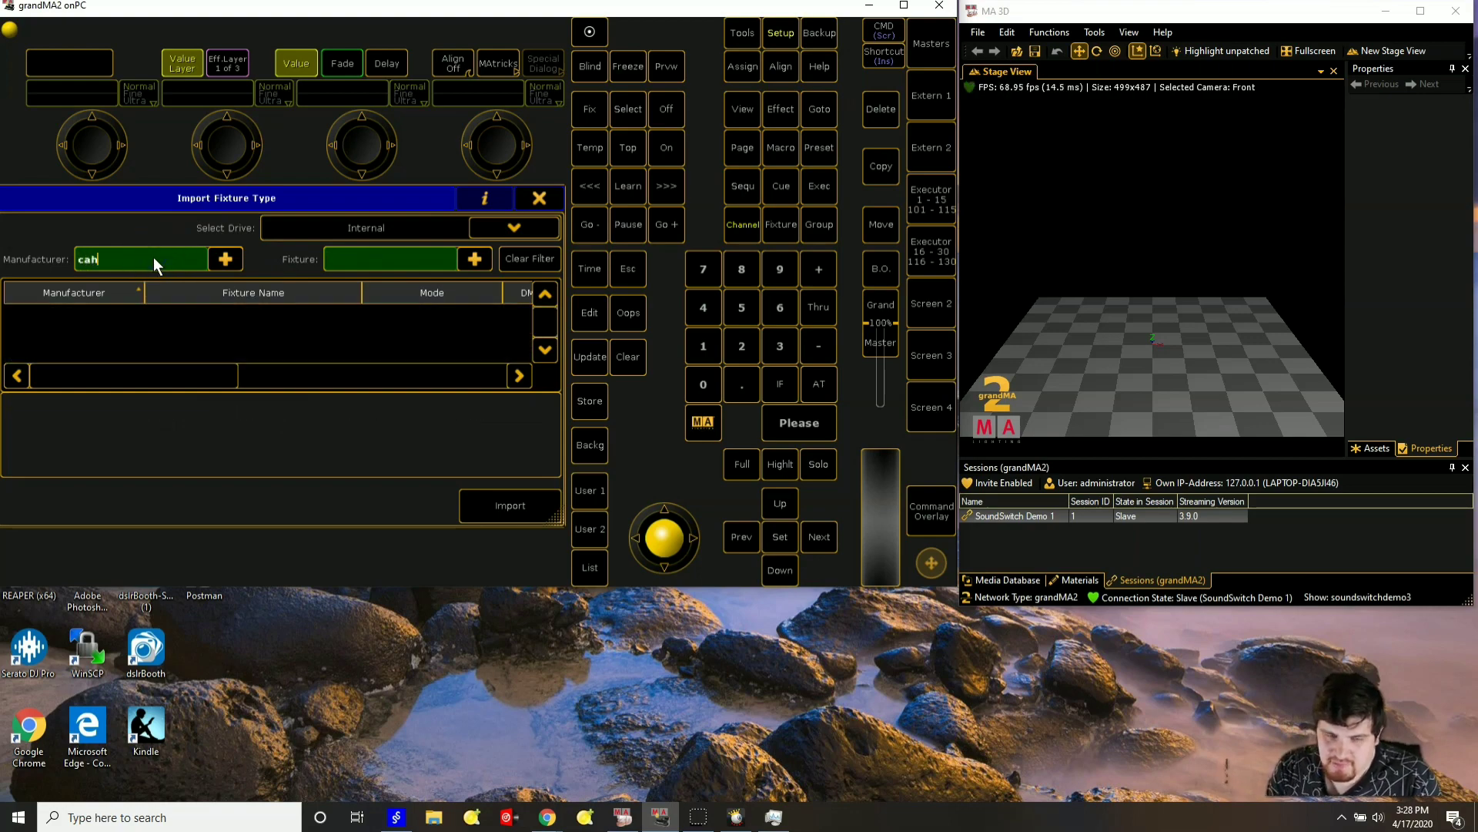
type("vuet")
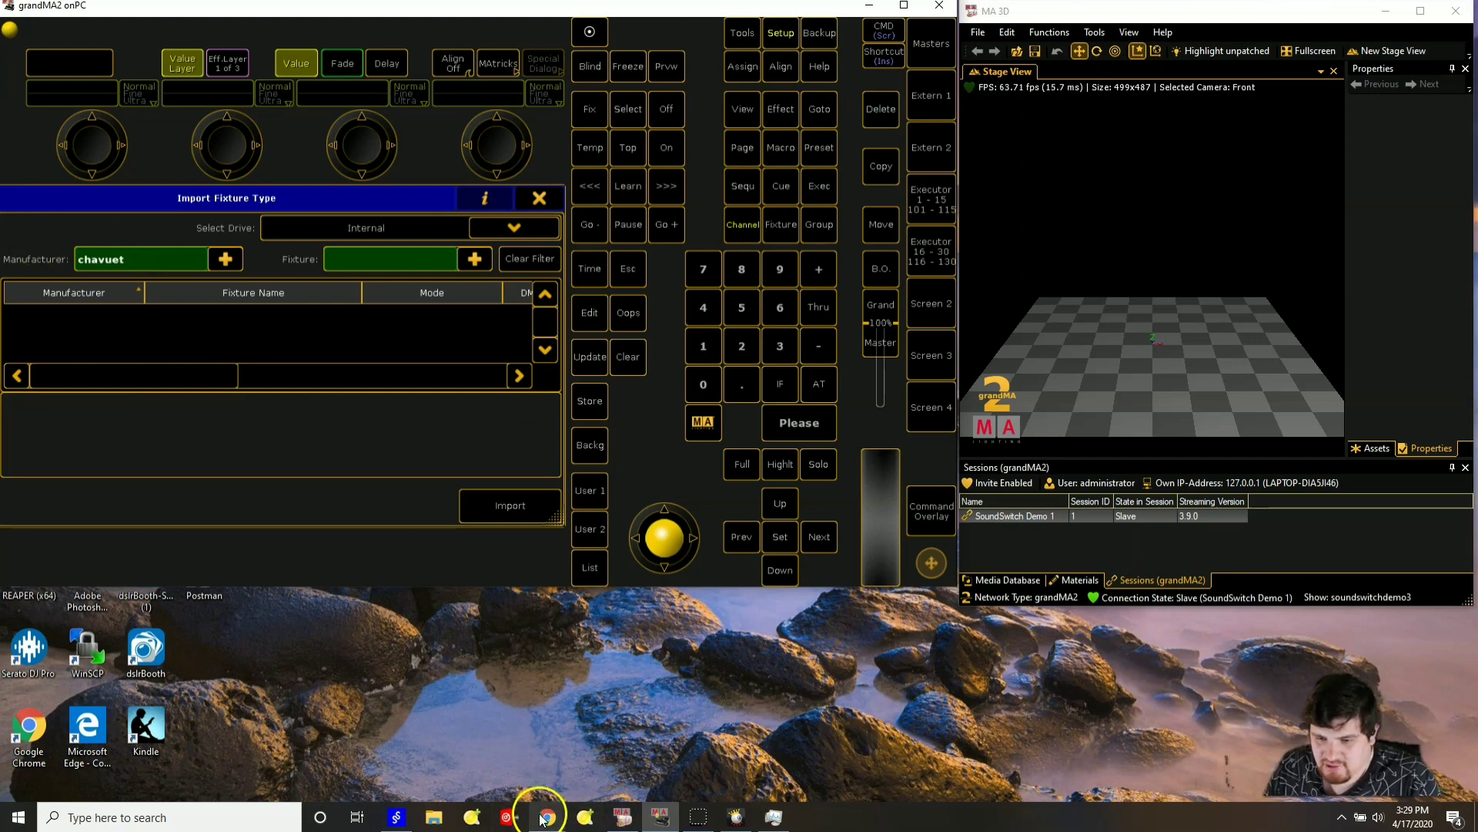
- Show the par light PDF manual's 10-channel table in a smaller Chrome window beside grandMA2
mouse_move(547, 812)
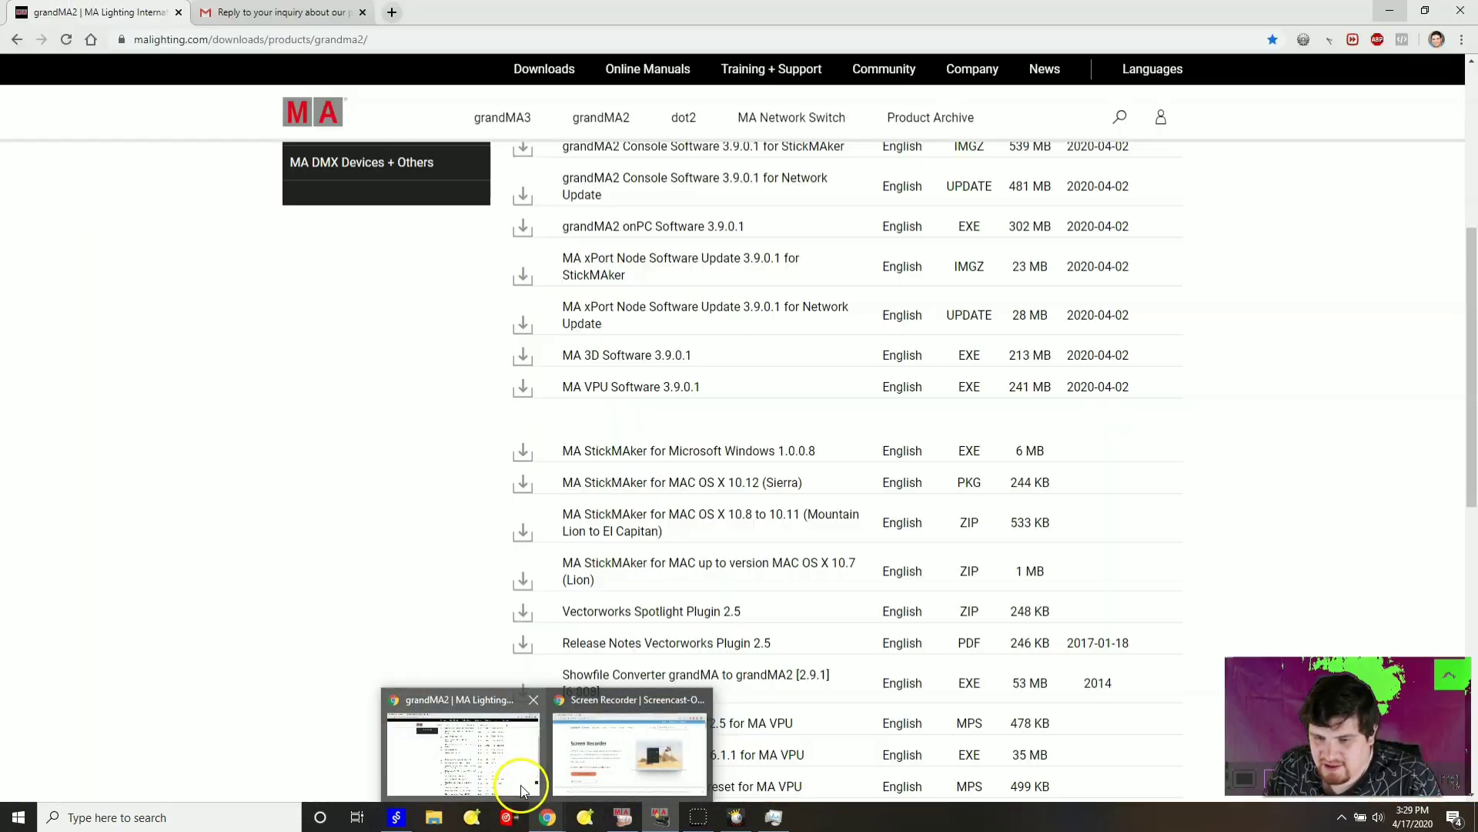
left_click(462, 751)
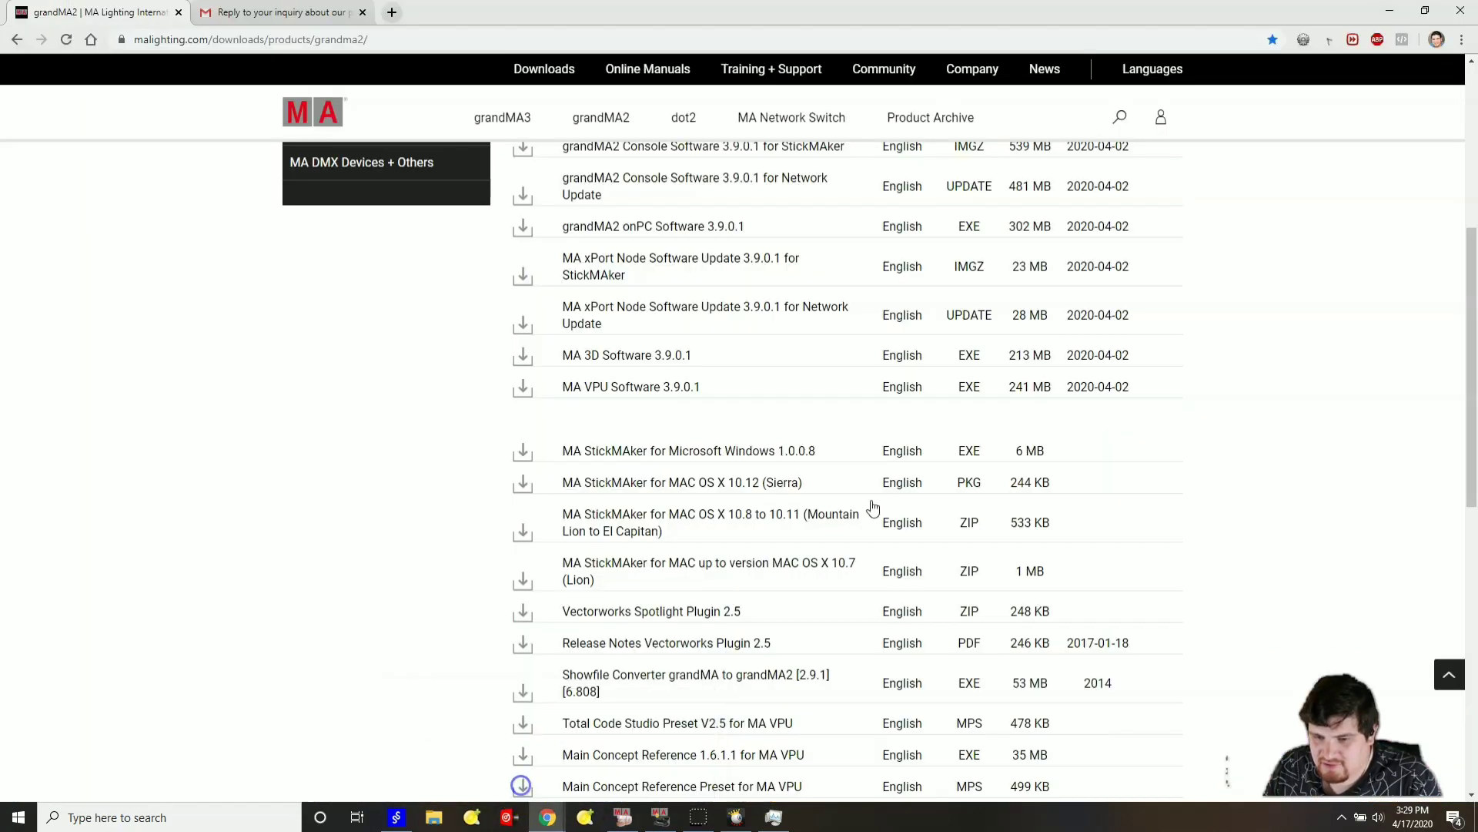
left_click(362, 8)
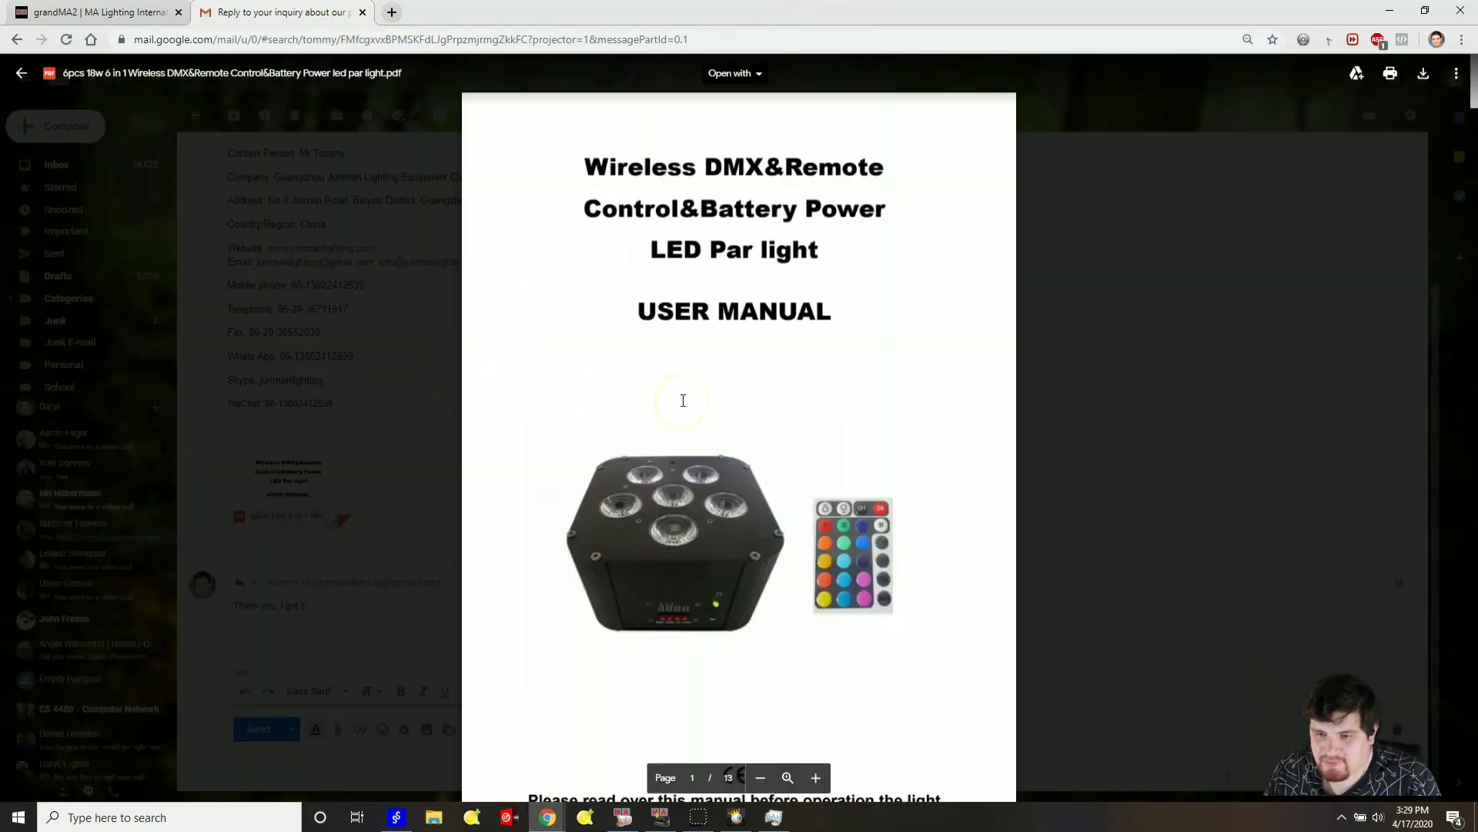
scroll(683, 400, "down", 18)
scroll(683, 400, "down", 20)
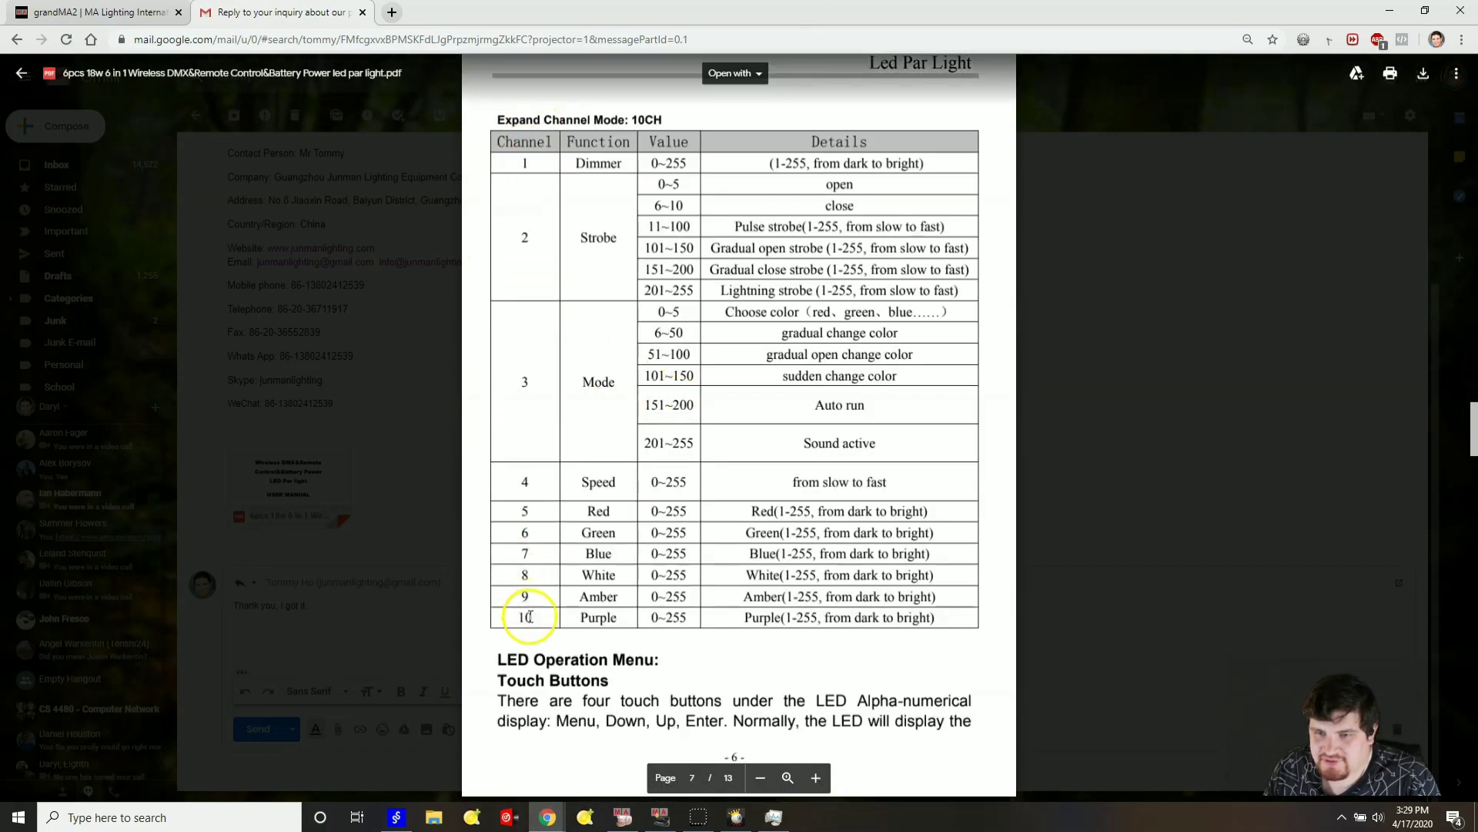
scroll(585, 158, "down", 1)
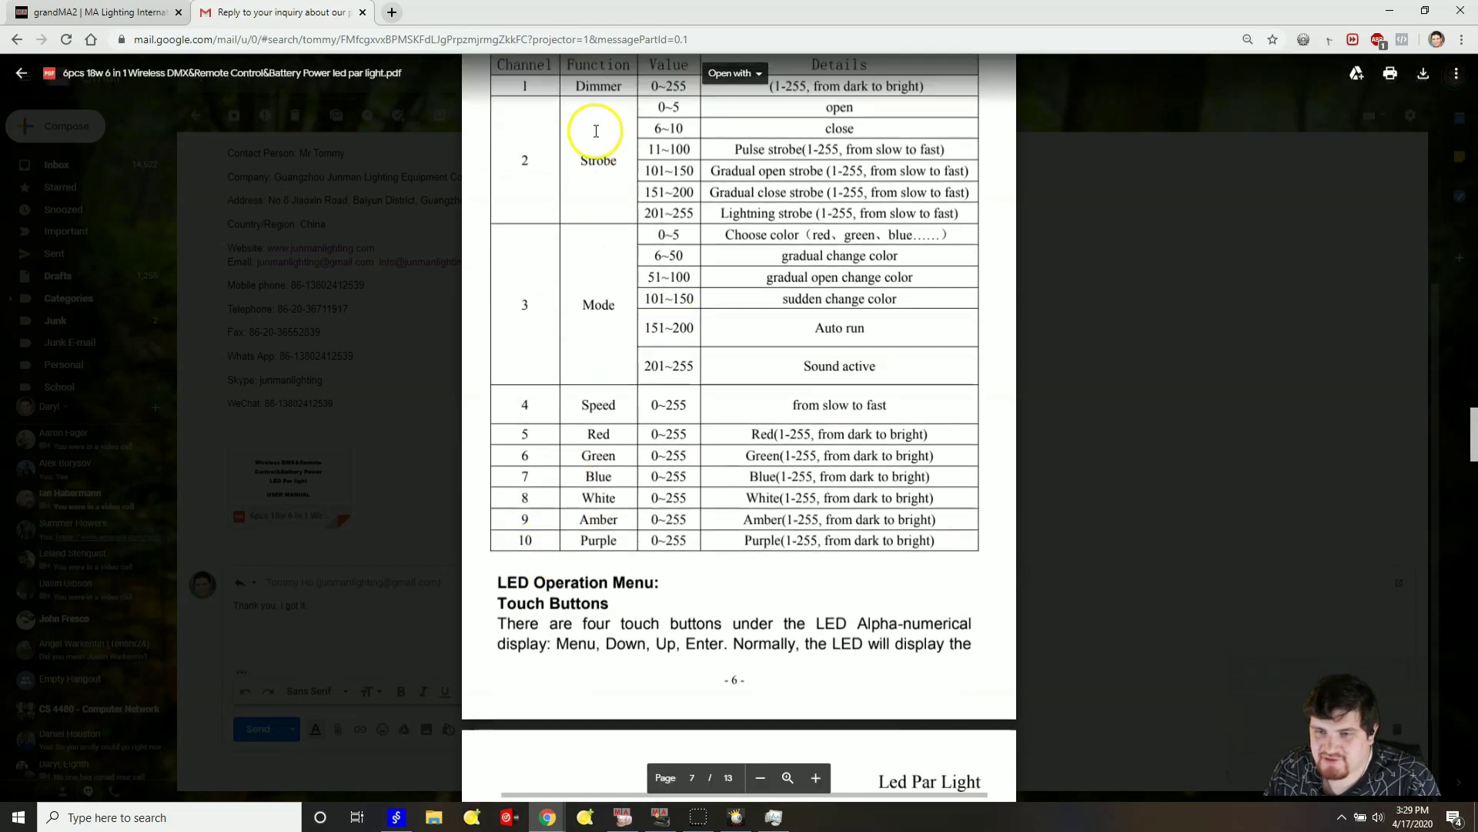
scroll(589, 158, "up", 1)
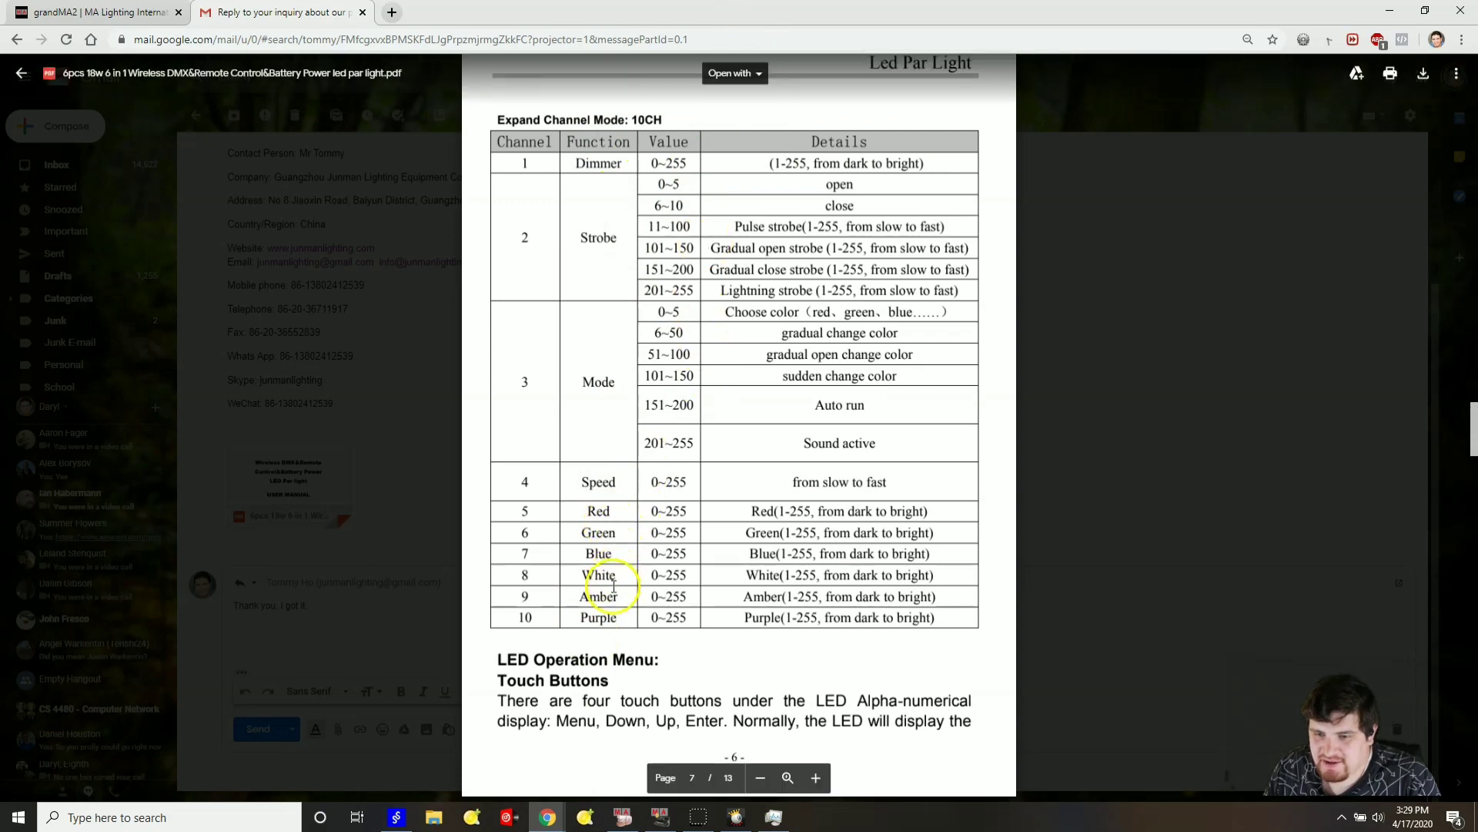
left_click_drag(807, 10, 1098, 81)
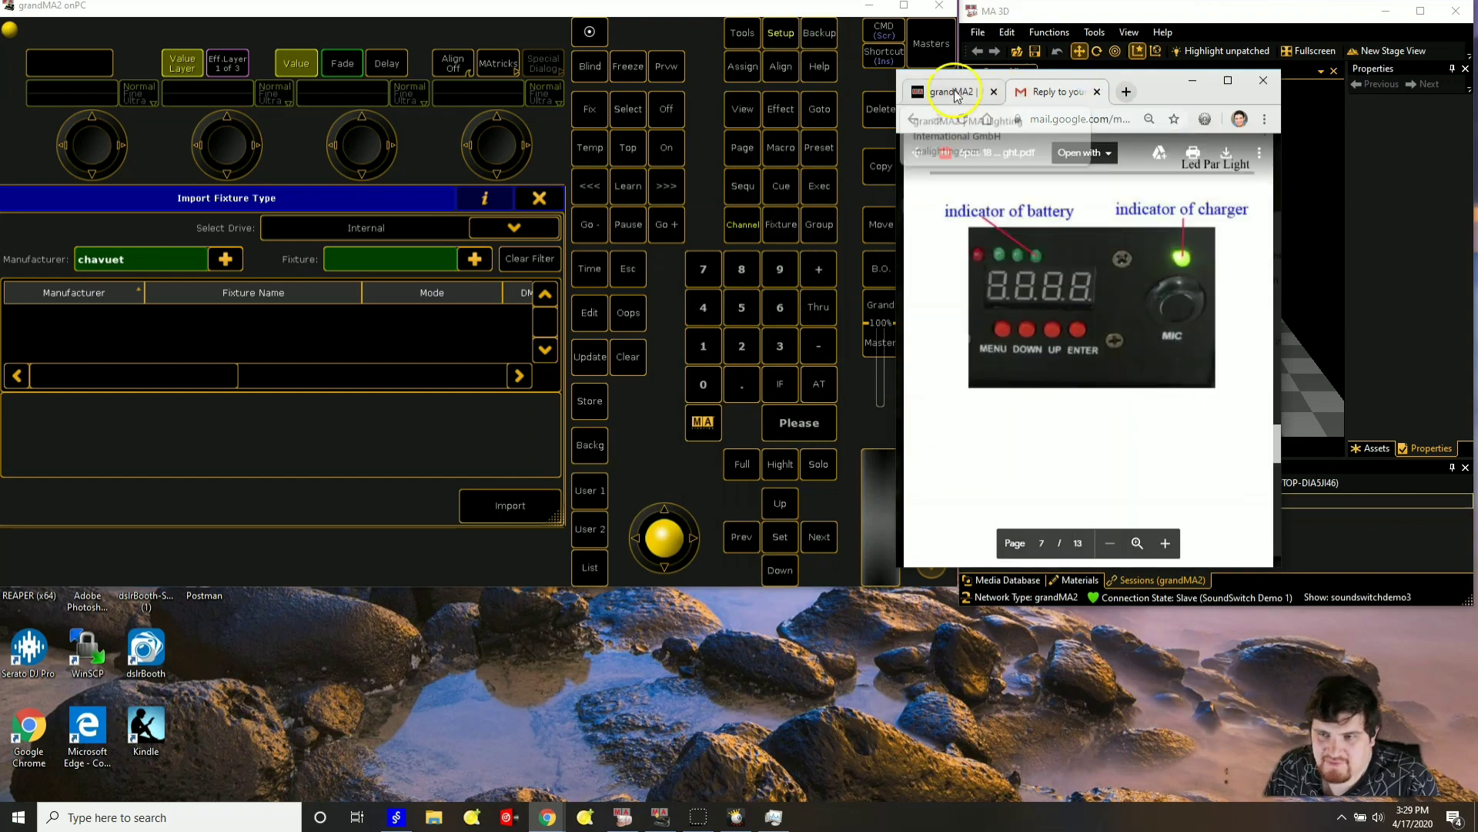
- Narrow the Chrome manual window to uncover the grandMA2 console
left_click(1047, 341)
scroll(1047, 341, "up", 15)
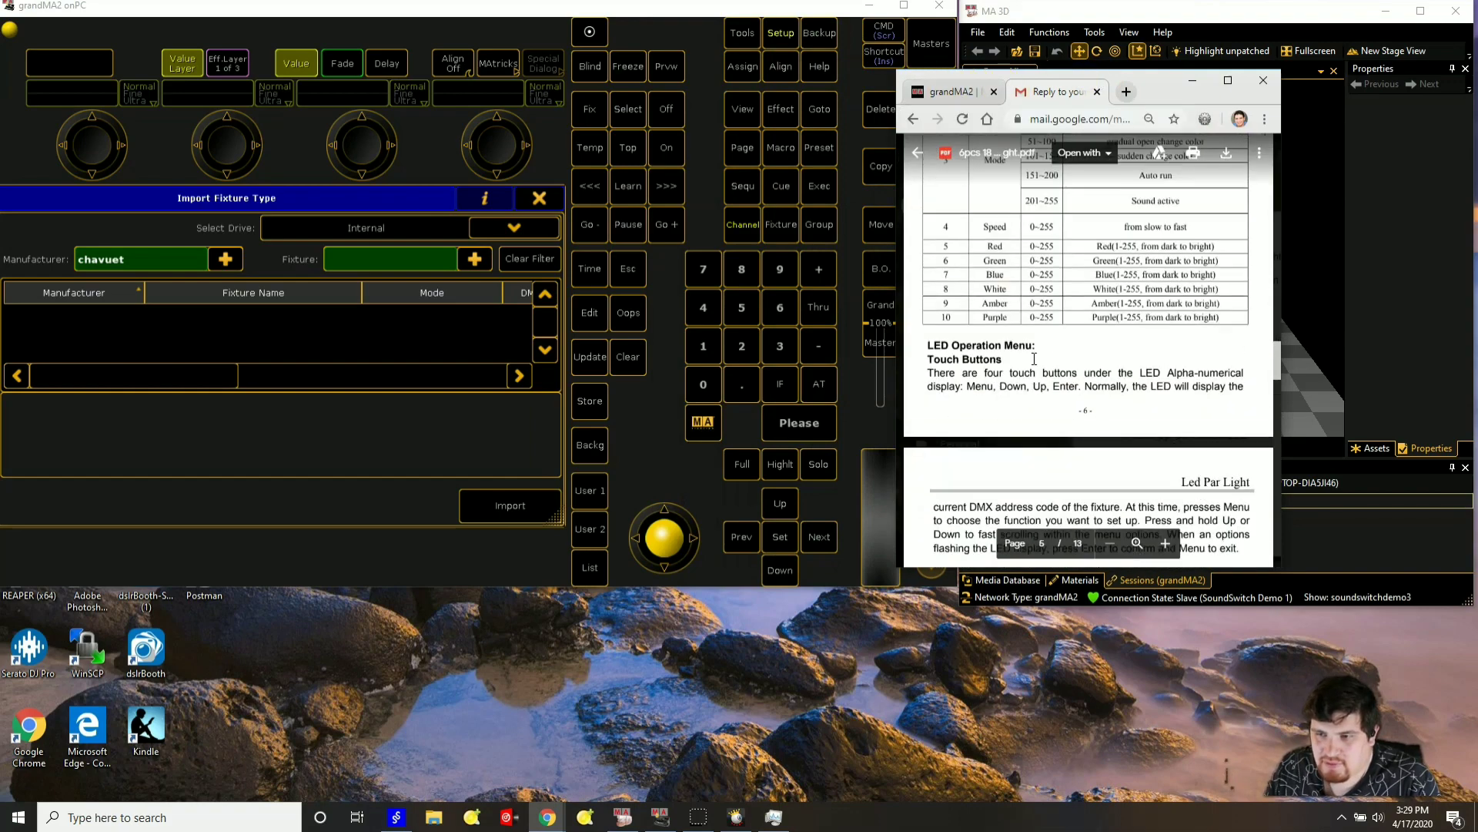
scroll(1034, 358, "up", 3)
scroll(1034, 358, "down", 5)
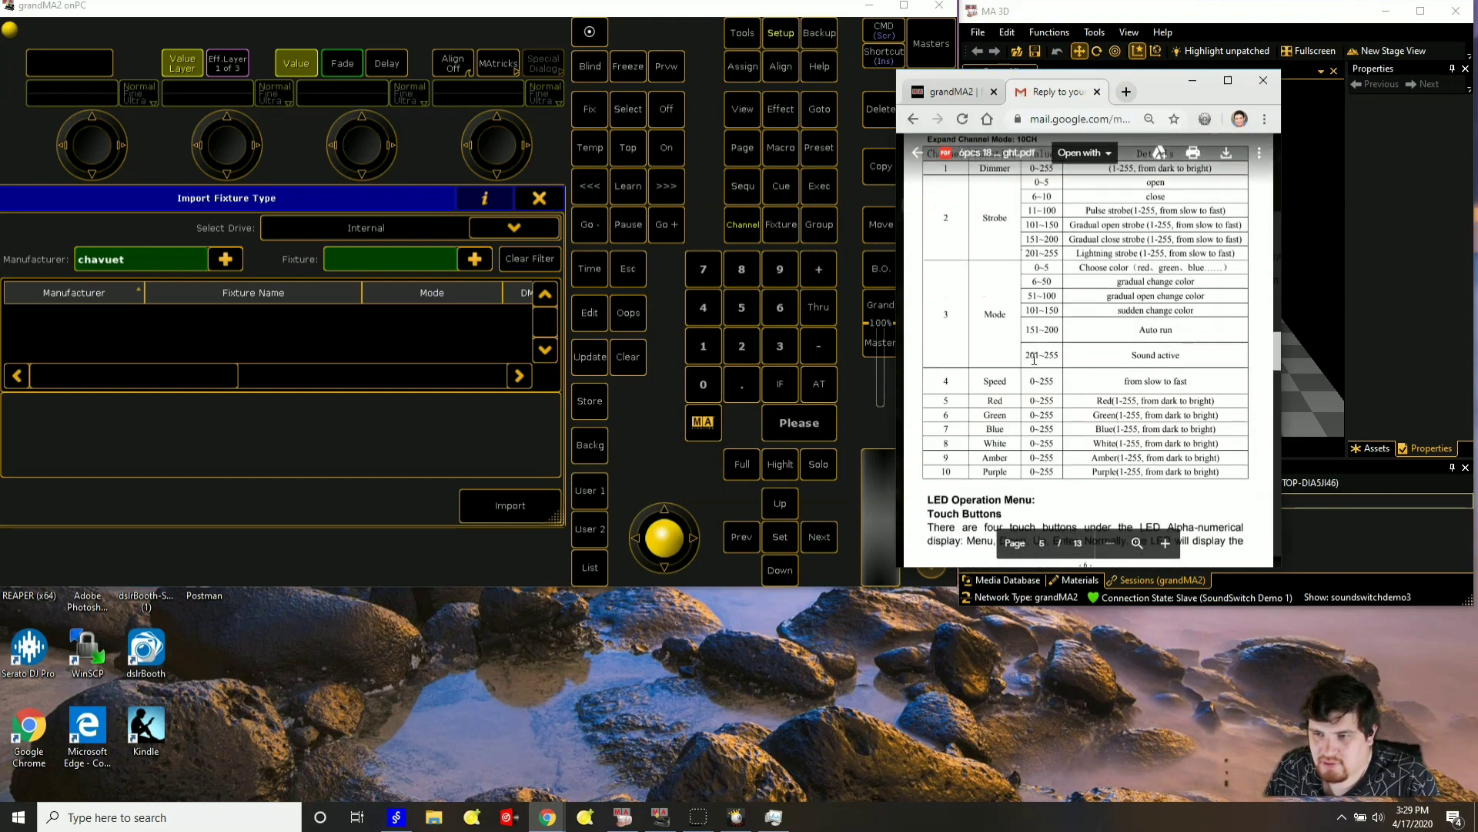
left_click(892, 324)
left_click_drag(892, 324, 959, 324)
- Filter the library by fixture 'par' and manufacturer 'chauvet', selecting Colordash Par-H12 IP 8 channel
left_click(353, 257)
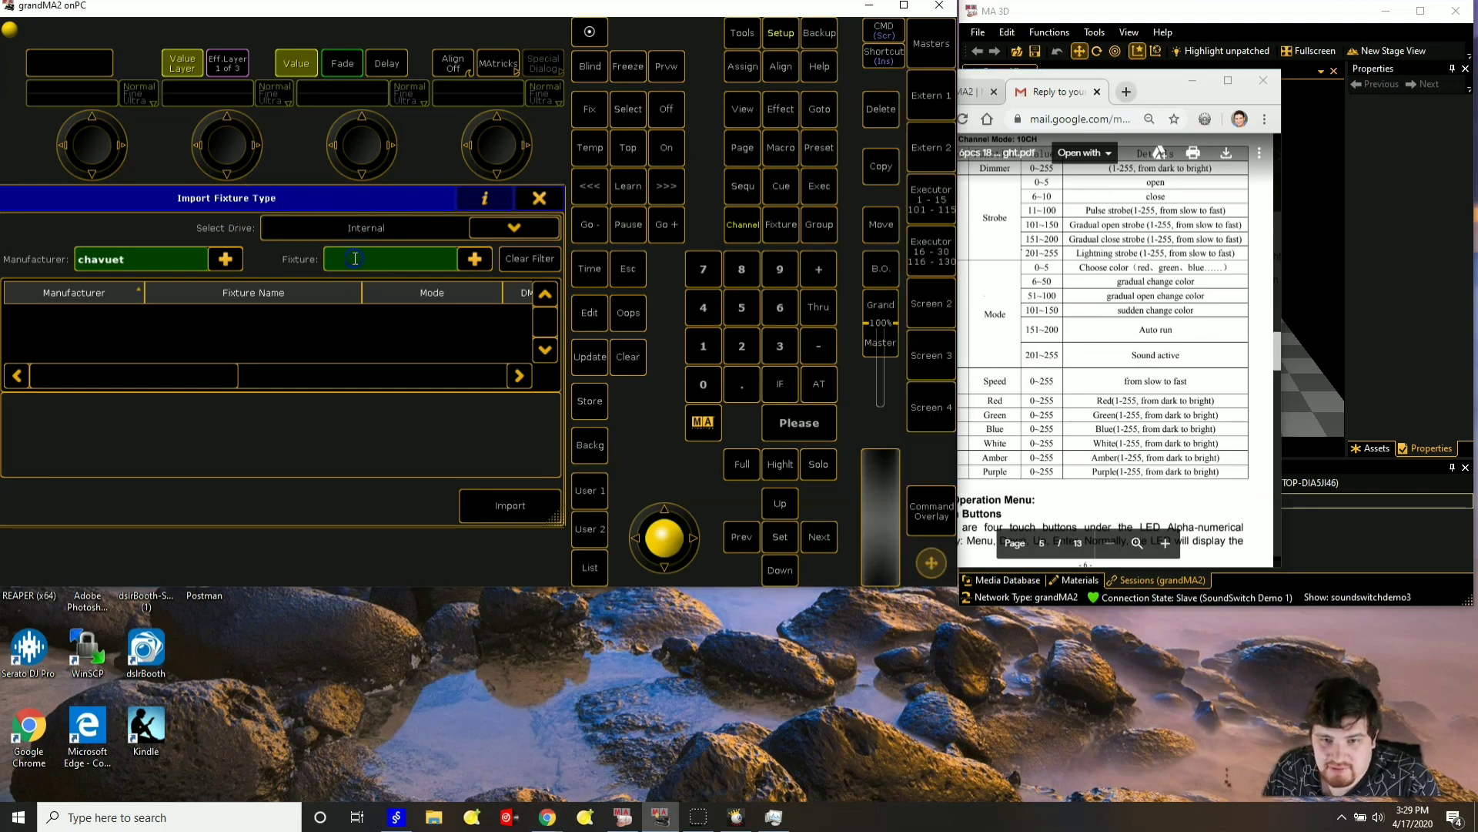
type("par")
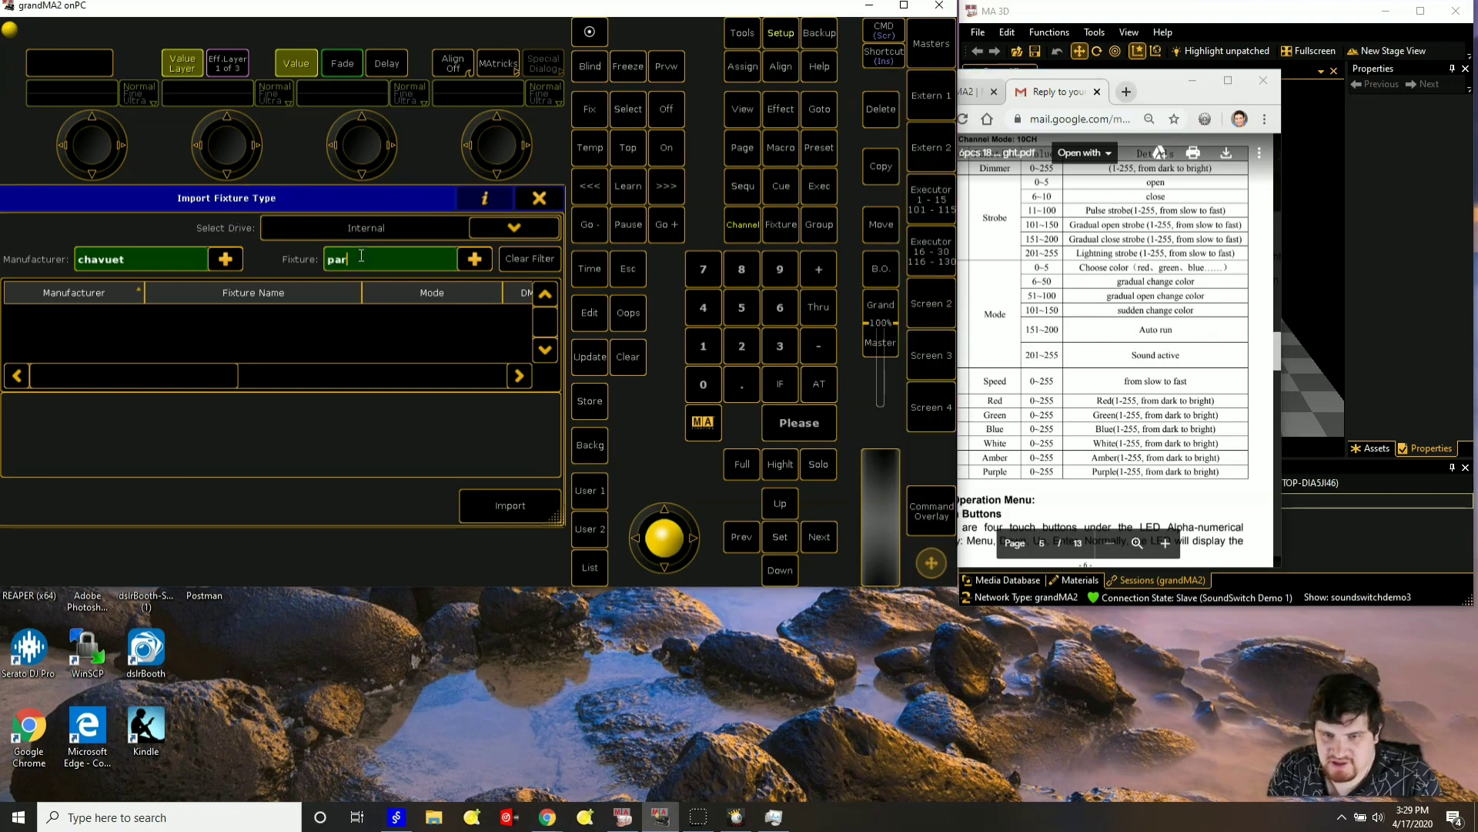
left_click(159, 290)
type("chauvet")
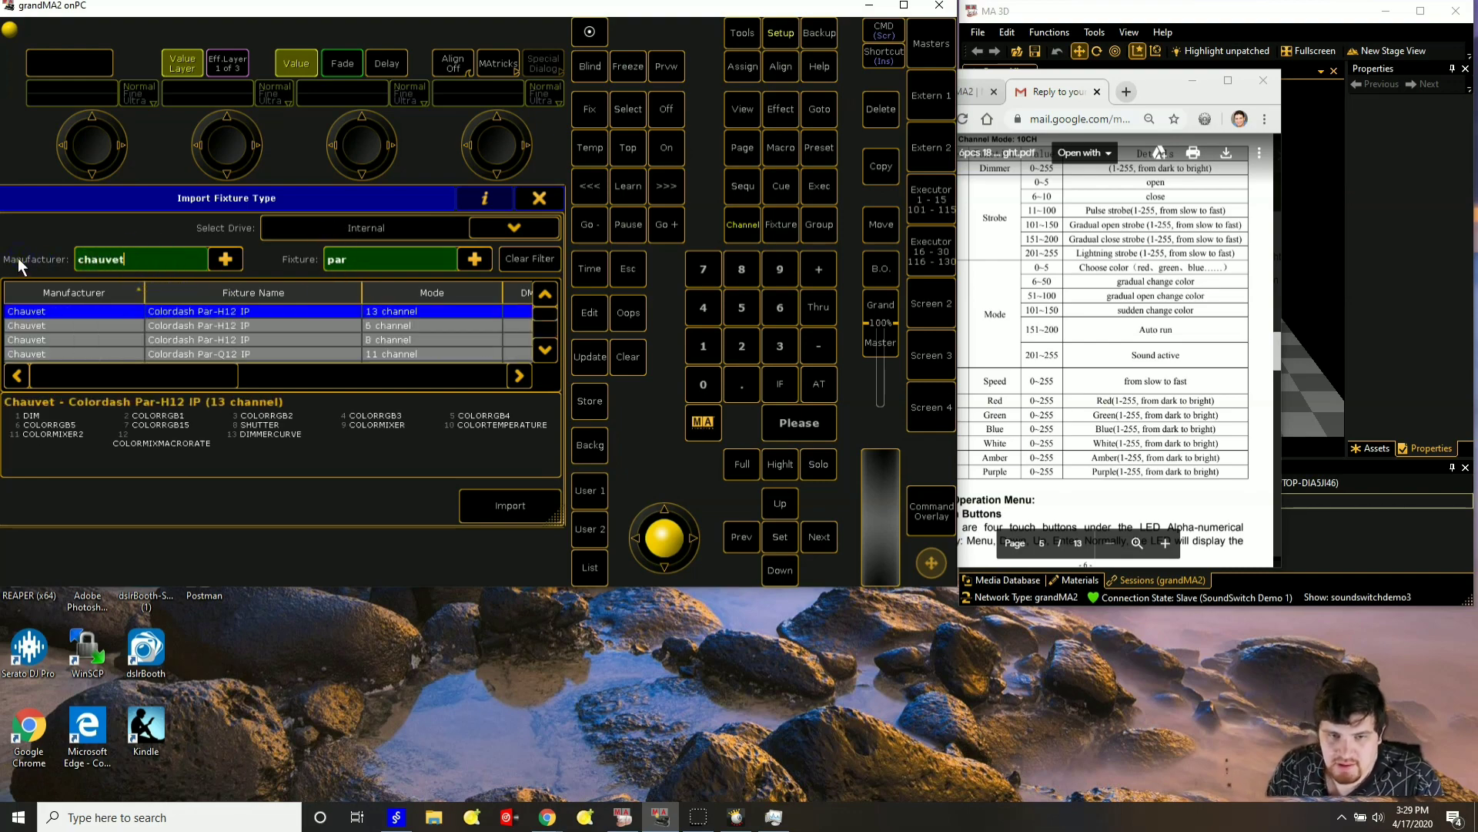
left_click(116, 240)
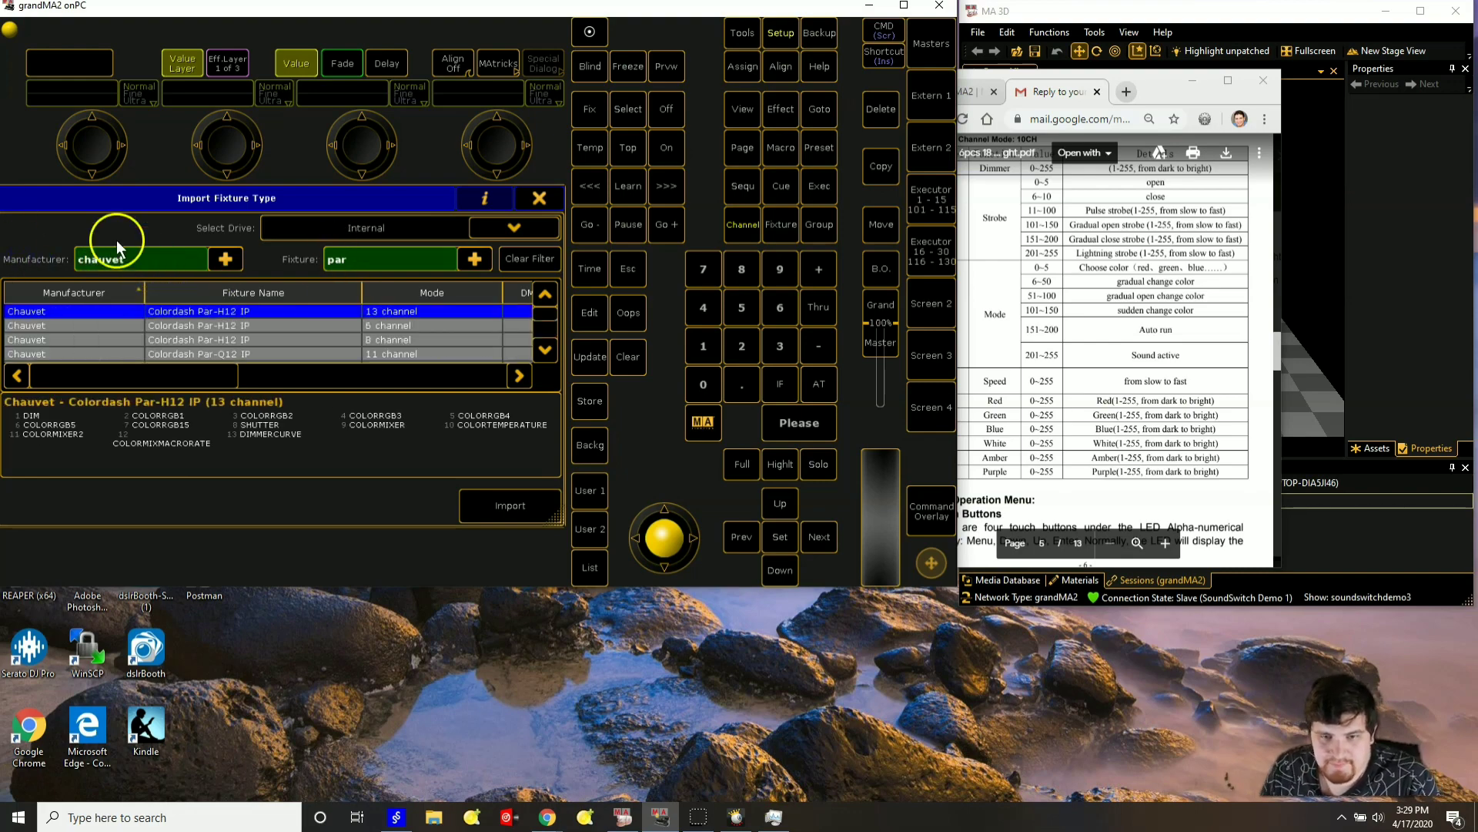
left_click(248, 339)
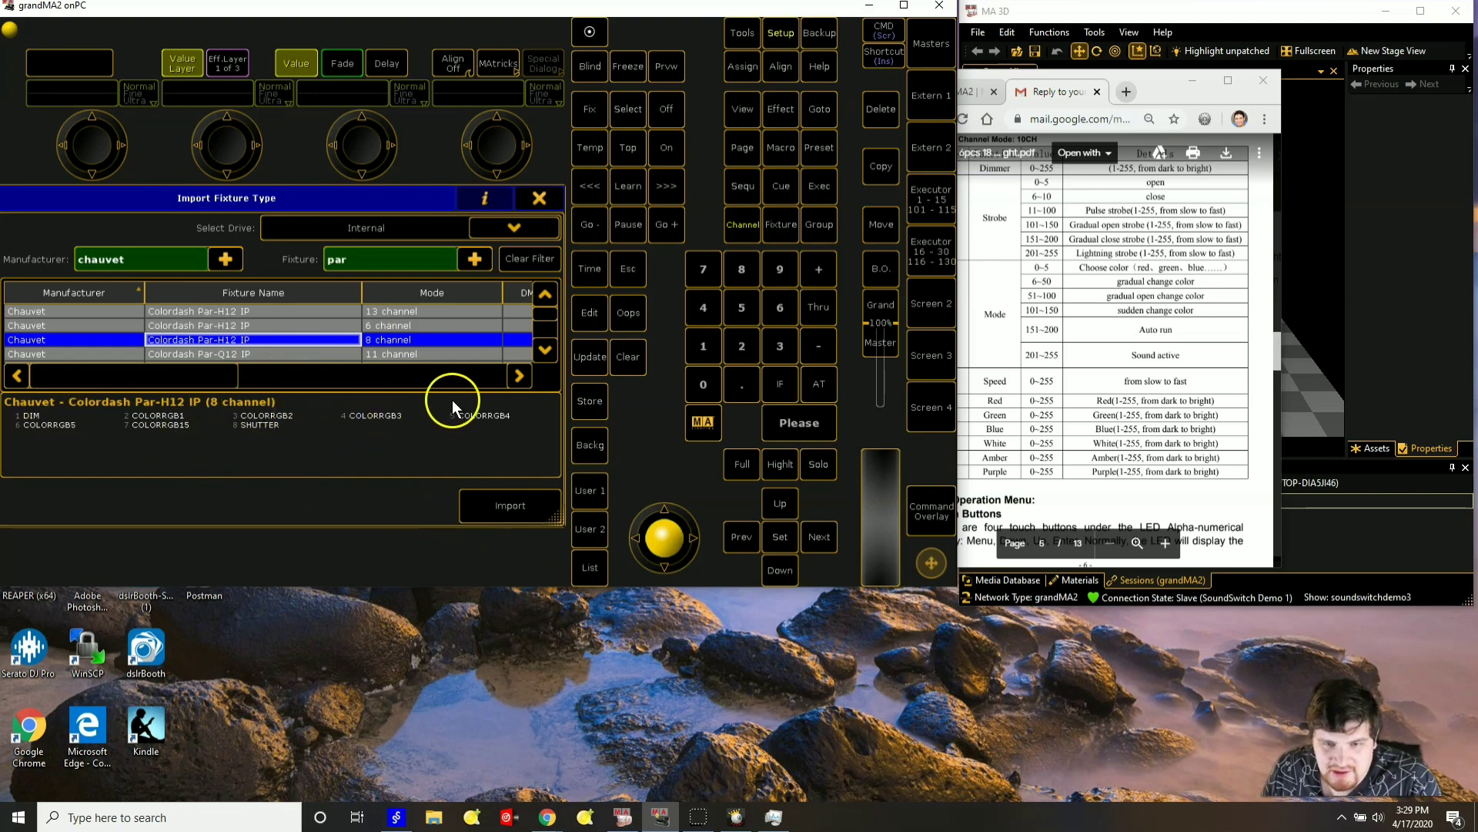
- Import the Colordash type, add CdH128 1 and 2, and select it in Fixture Types
left_click(493, 505)
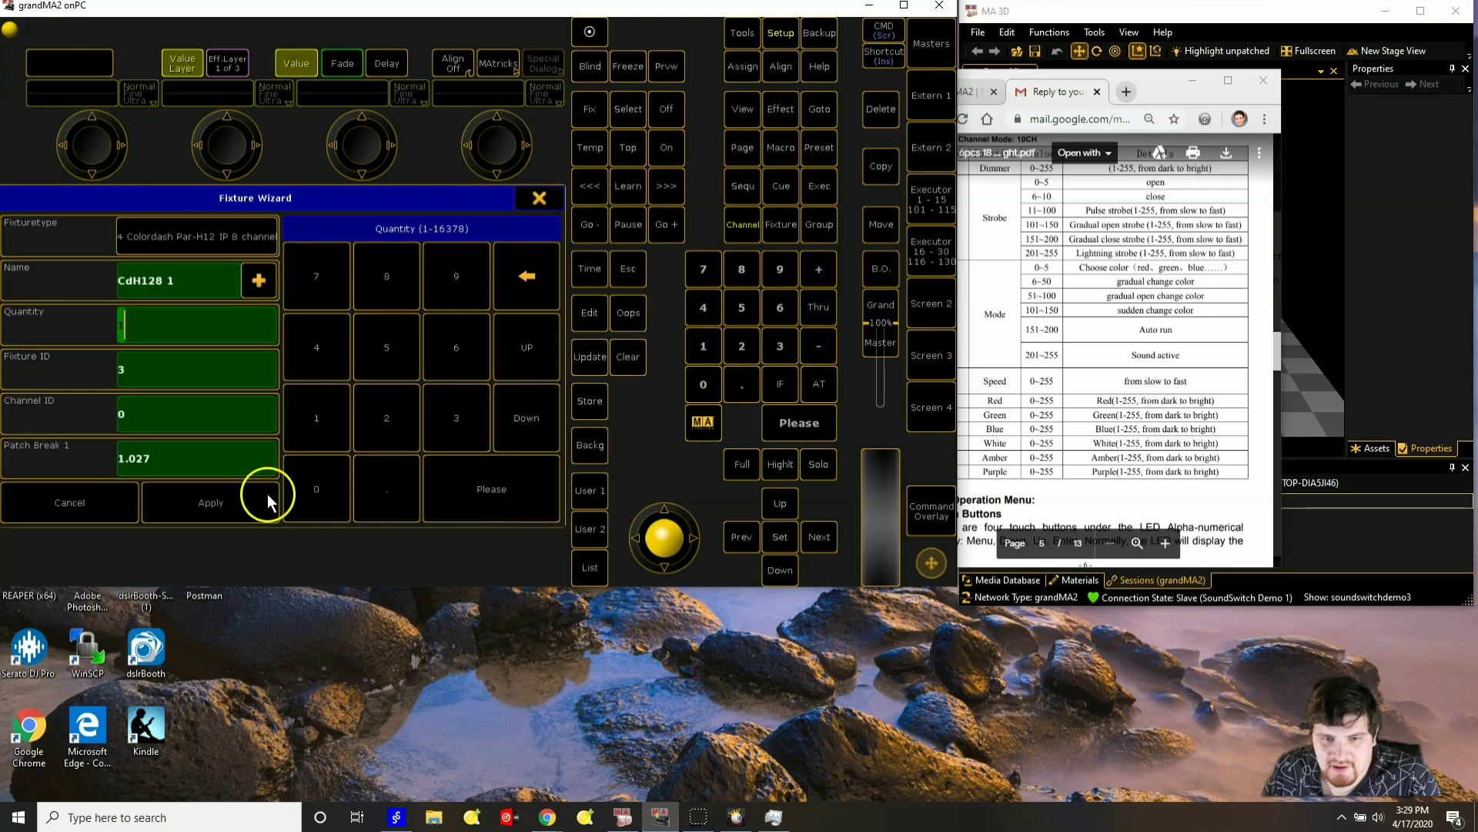
left_click(191, 510)
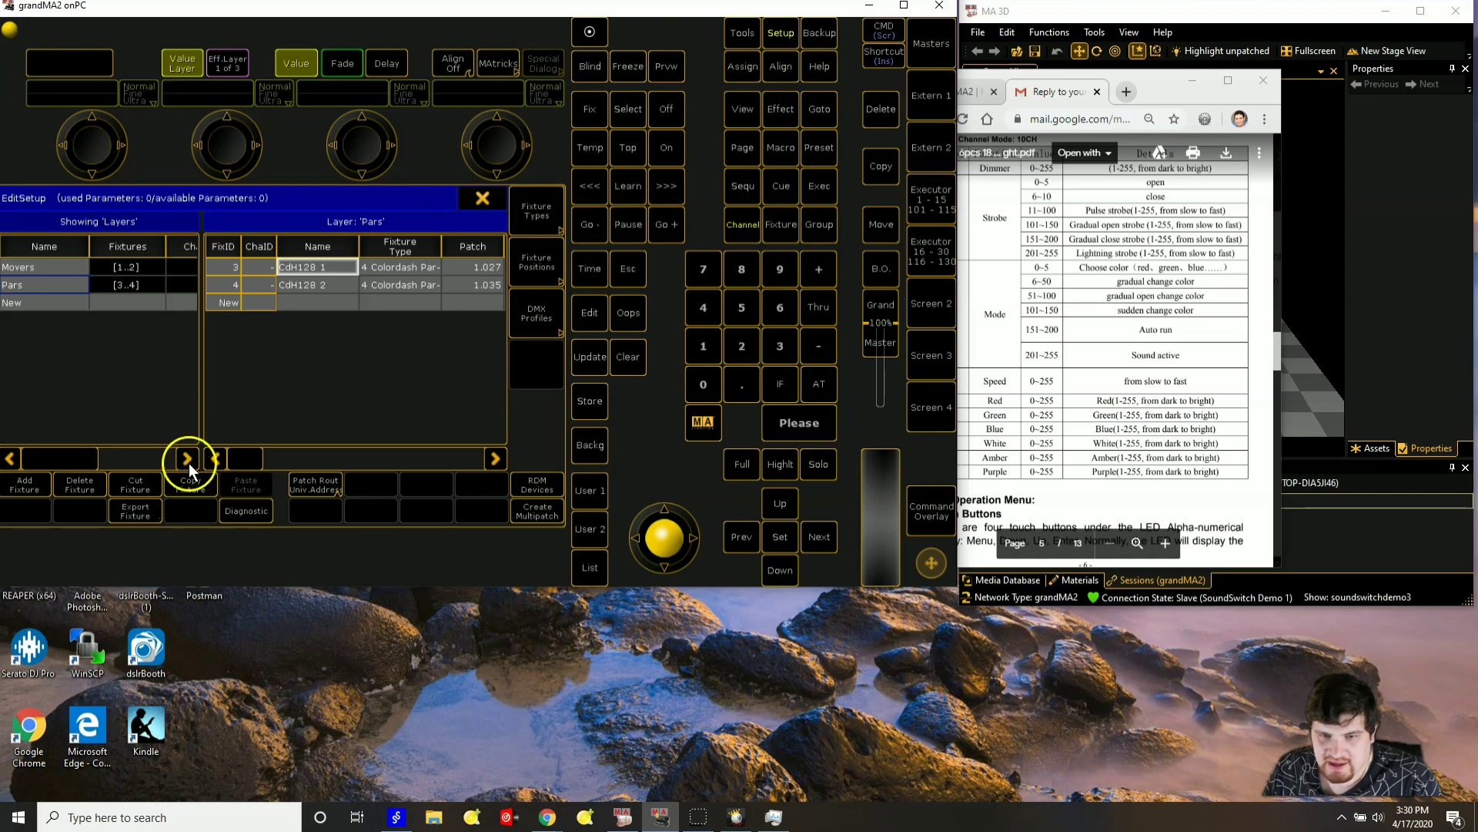
left_click(537, 220)
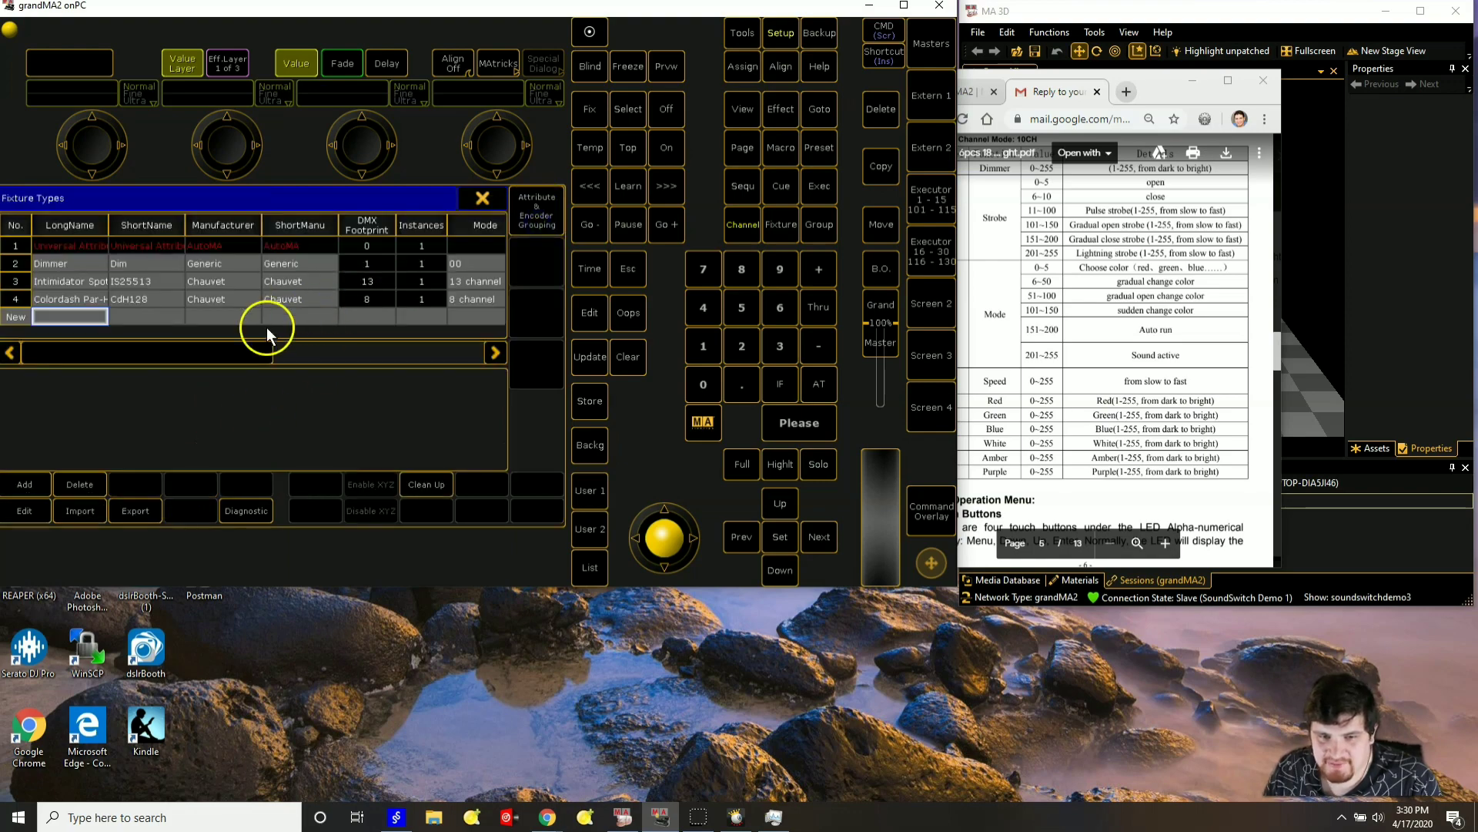
left_click(91, 298)
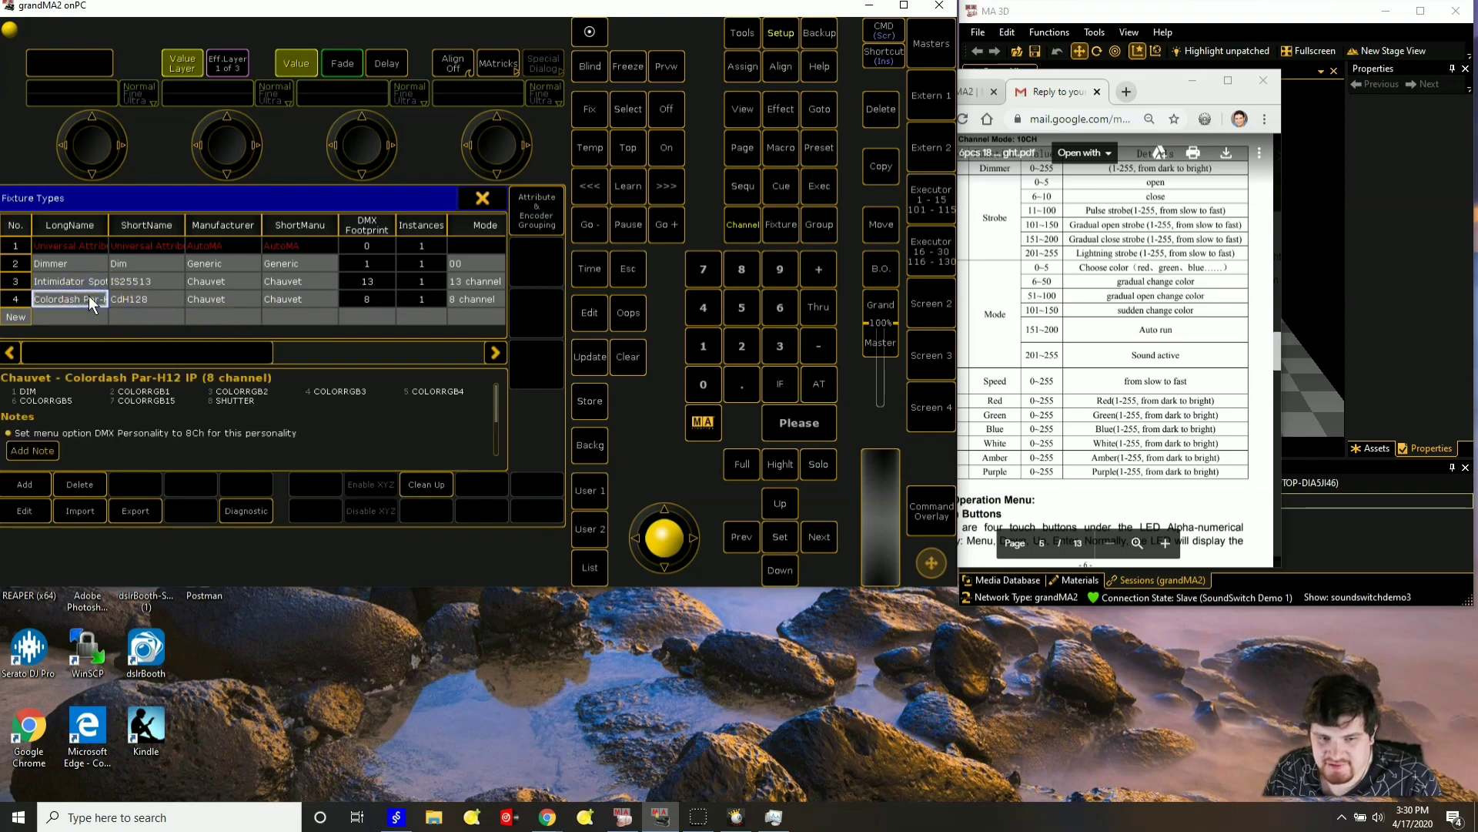
- Edit the Colordash Par-H12 type and add MP Trans X, Y and Z channels
left_click(34, 510)
left_click_drag(113, 228, 166, 228)
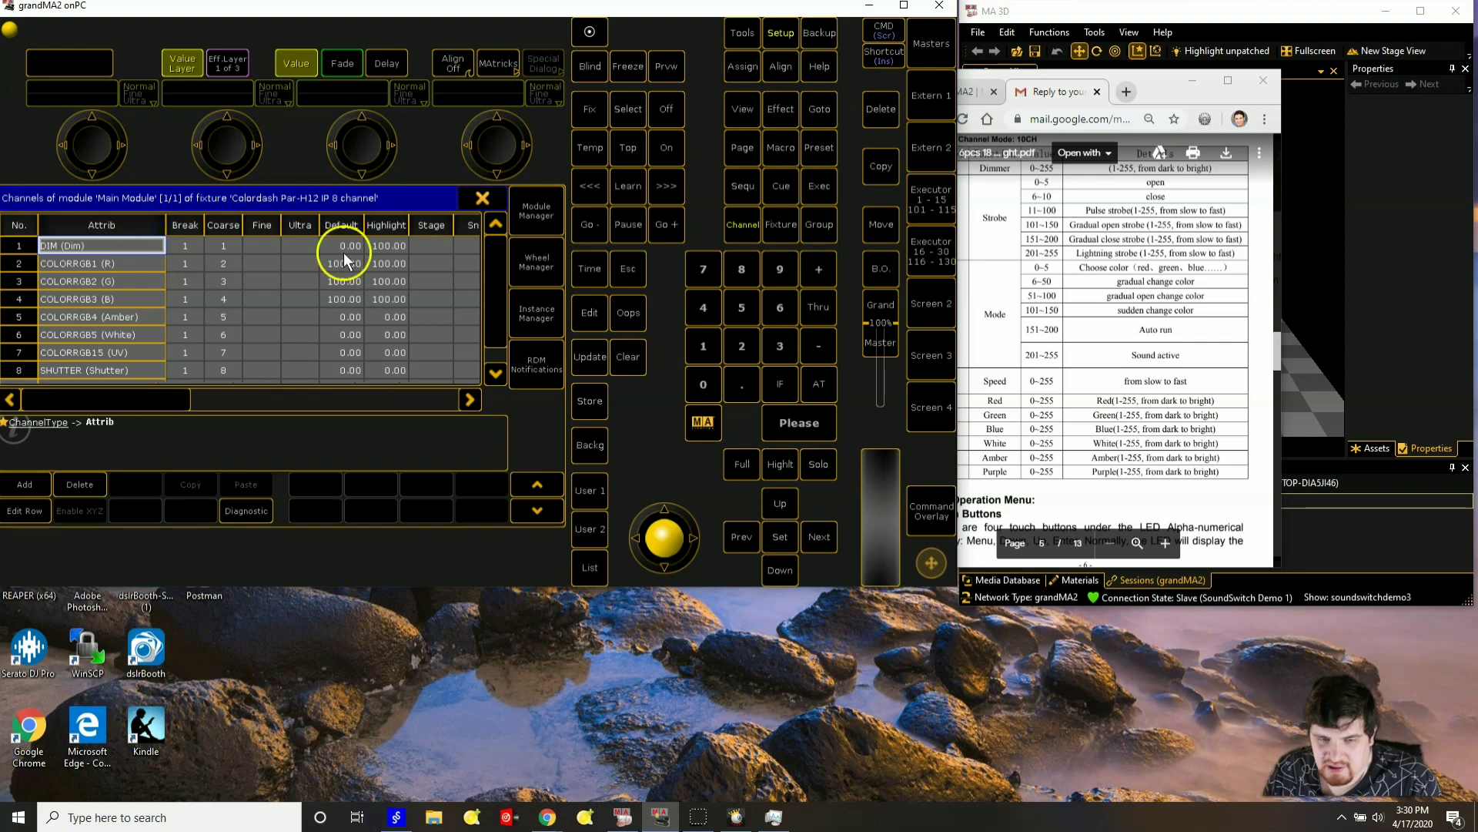
scroll(996, 286, "up", 1)
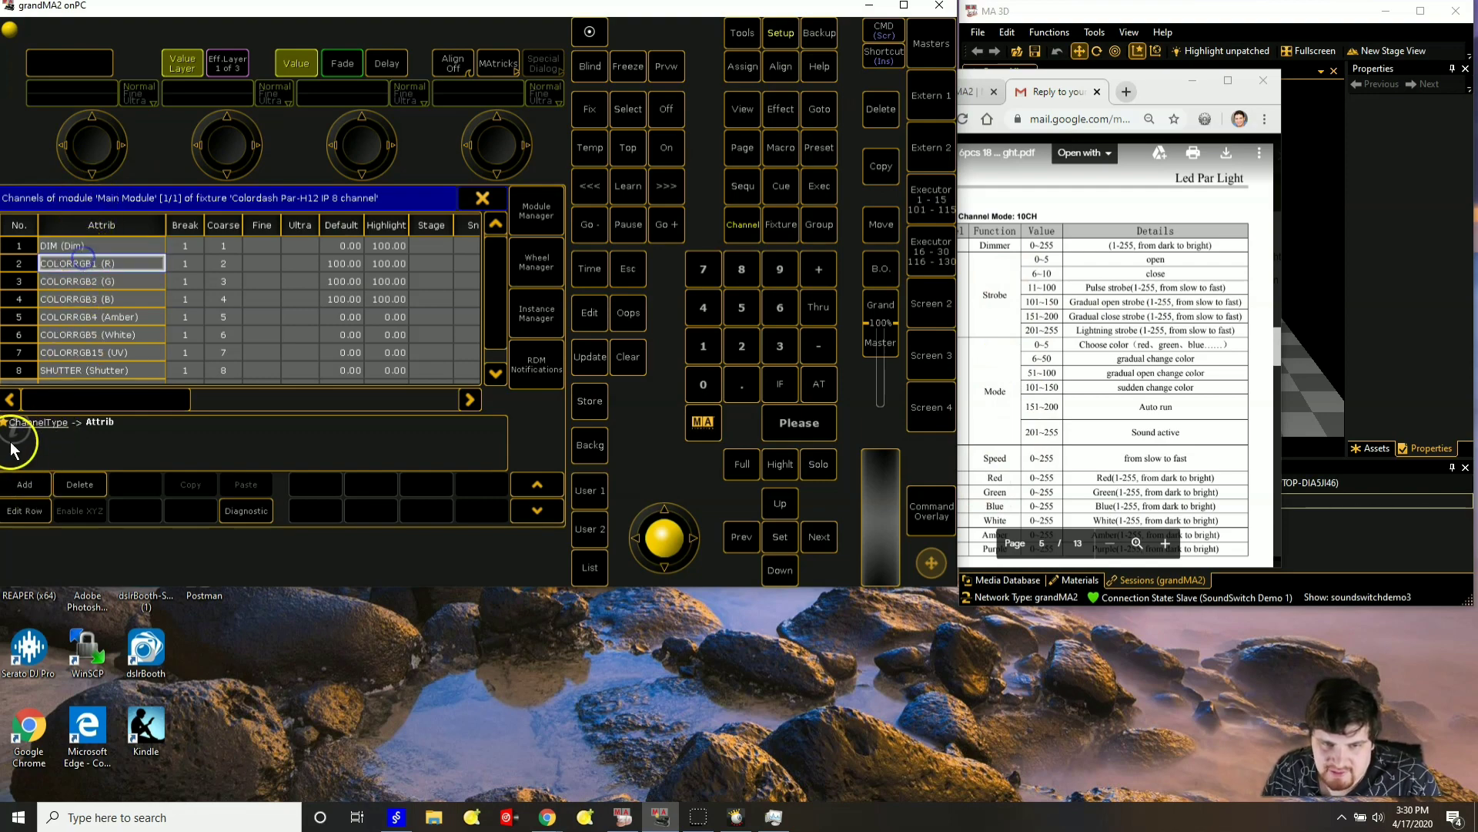
left_click(24, 484)
left_click(213, 375)
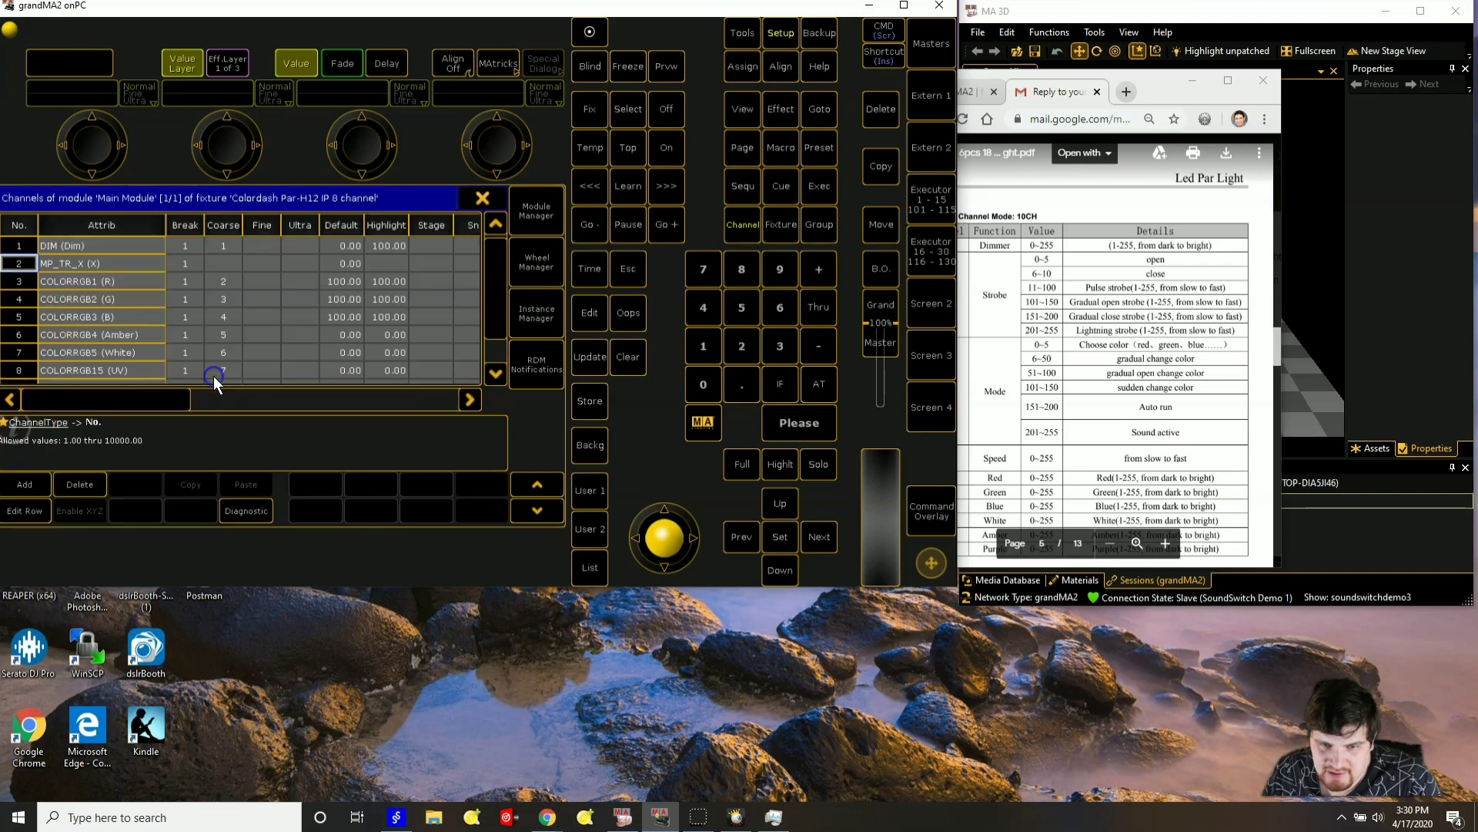
left_click(25, 485)
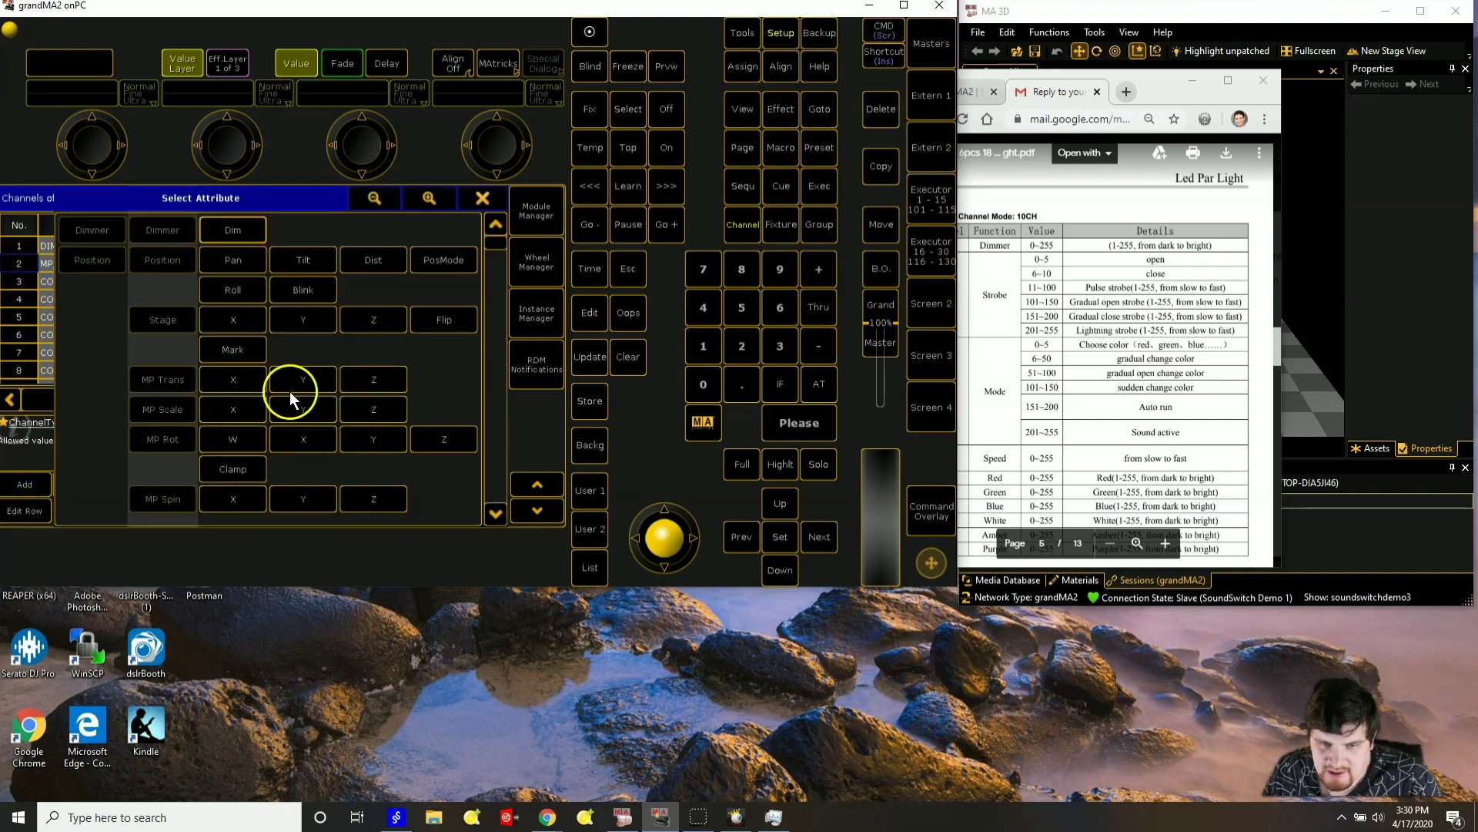
left_click(295, 389)
left_click(25, 484)
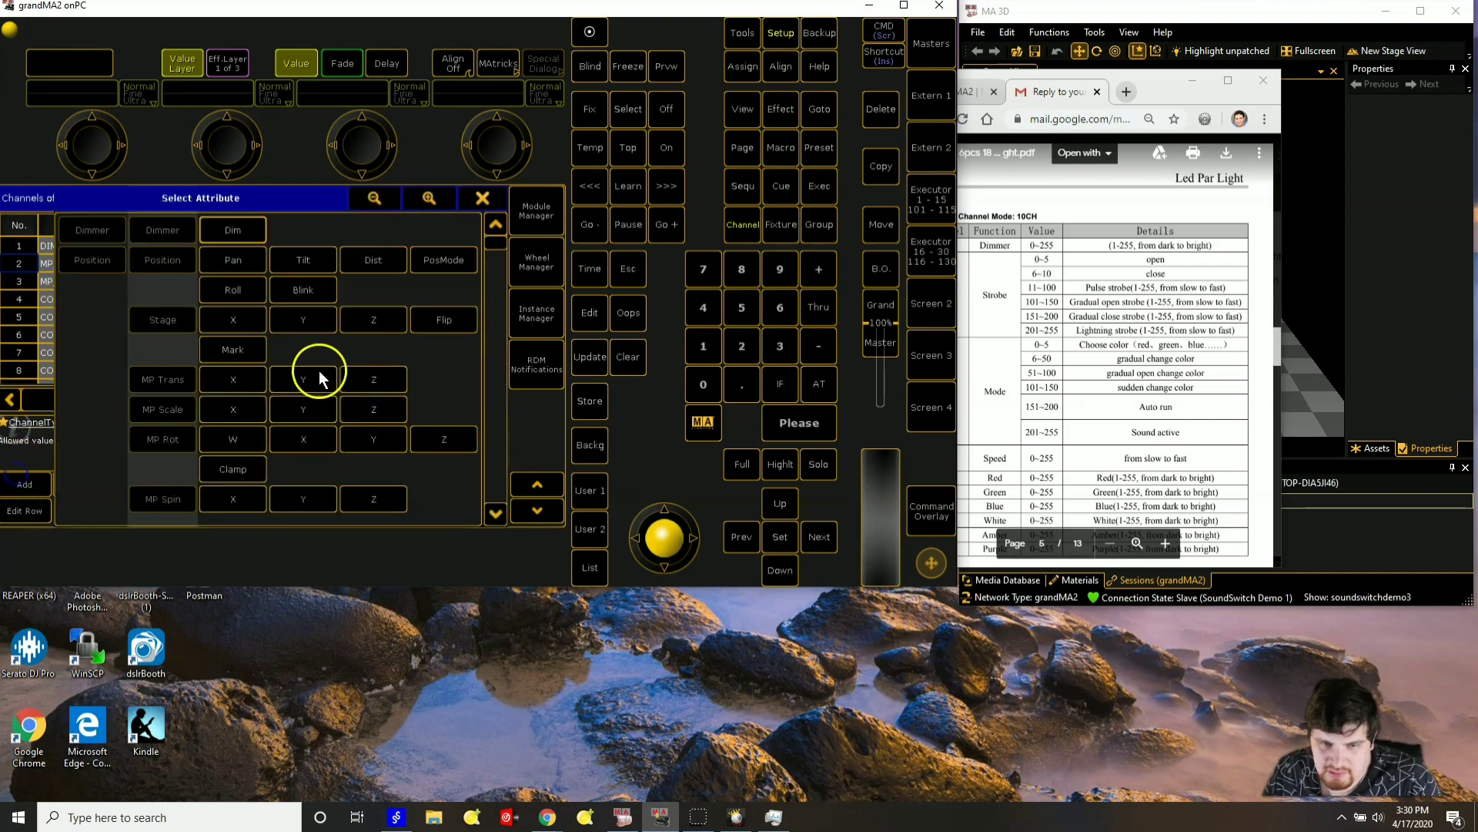
left_click(373, 379)
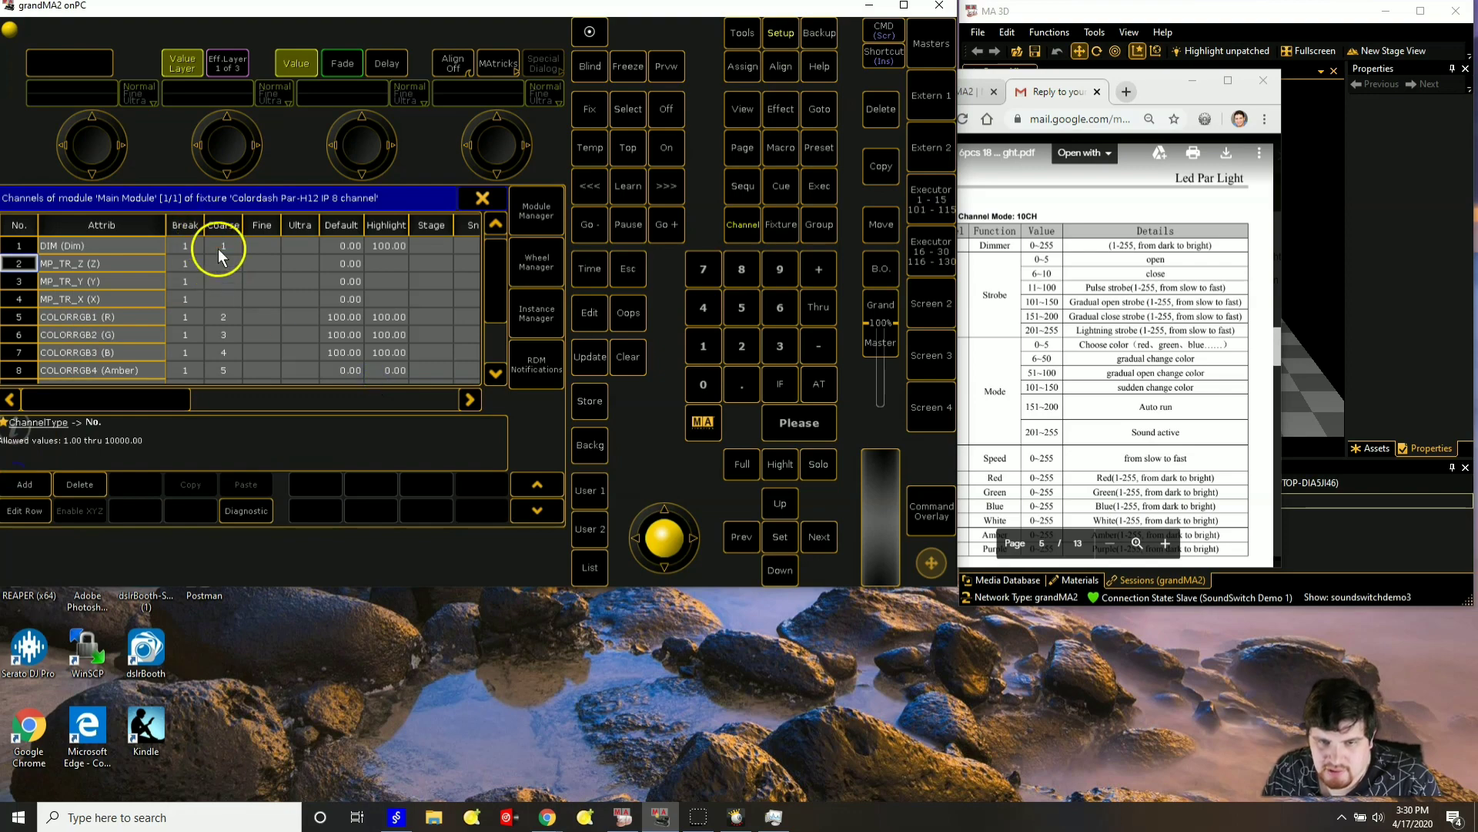
- Set channel 8 to White and channel 9 to Amber
scroll(208, 262, "down", 2)
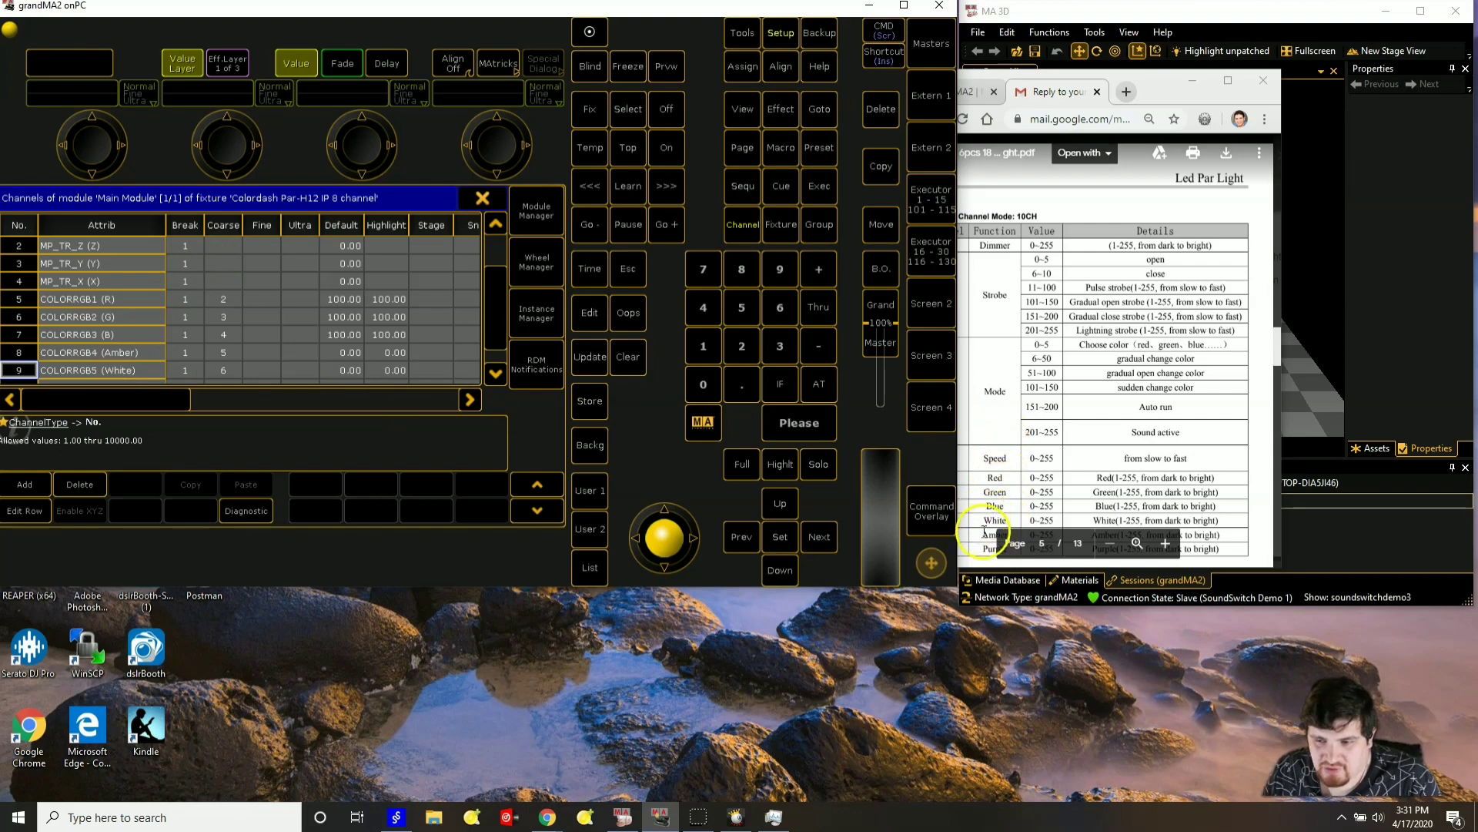
left_click(117, 352)
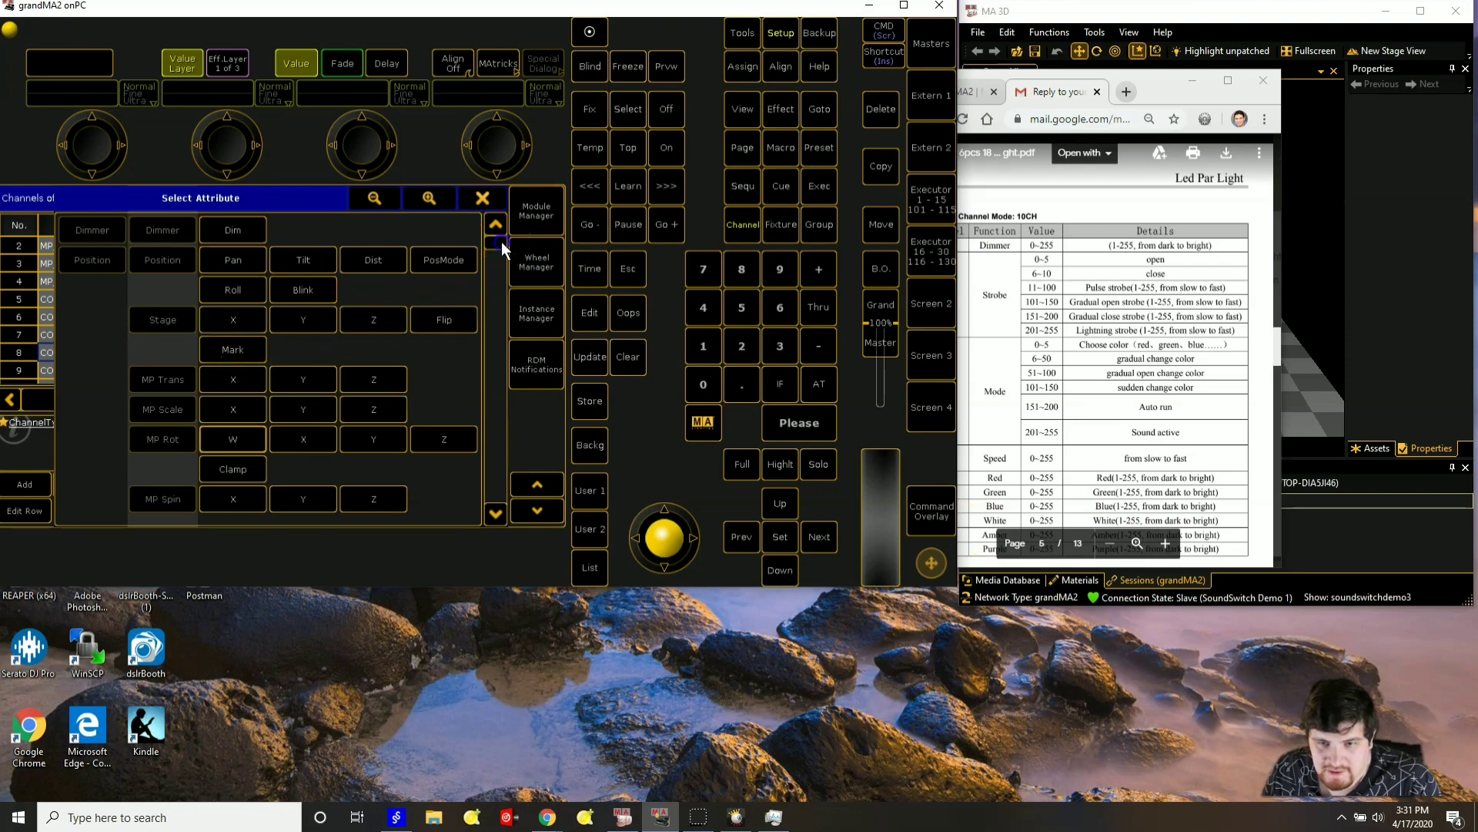
left_click_drag(494, 256, 490, 294)
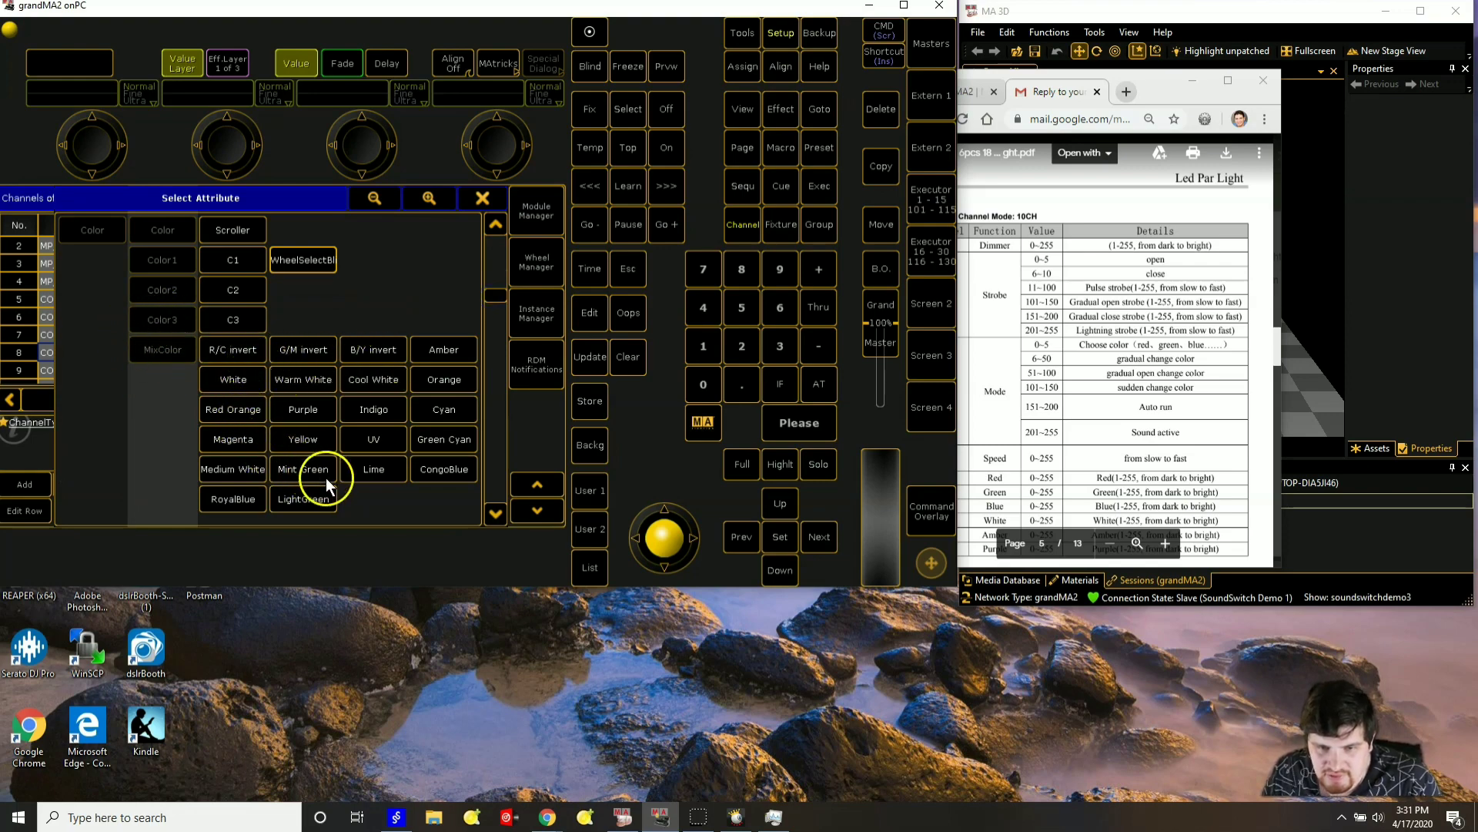
left_click(248, 379)
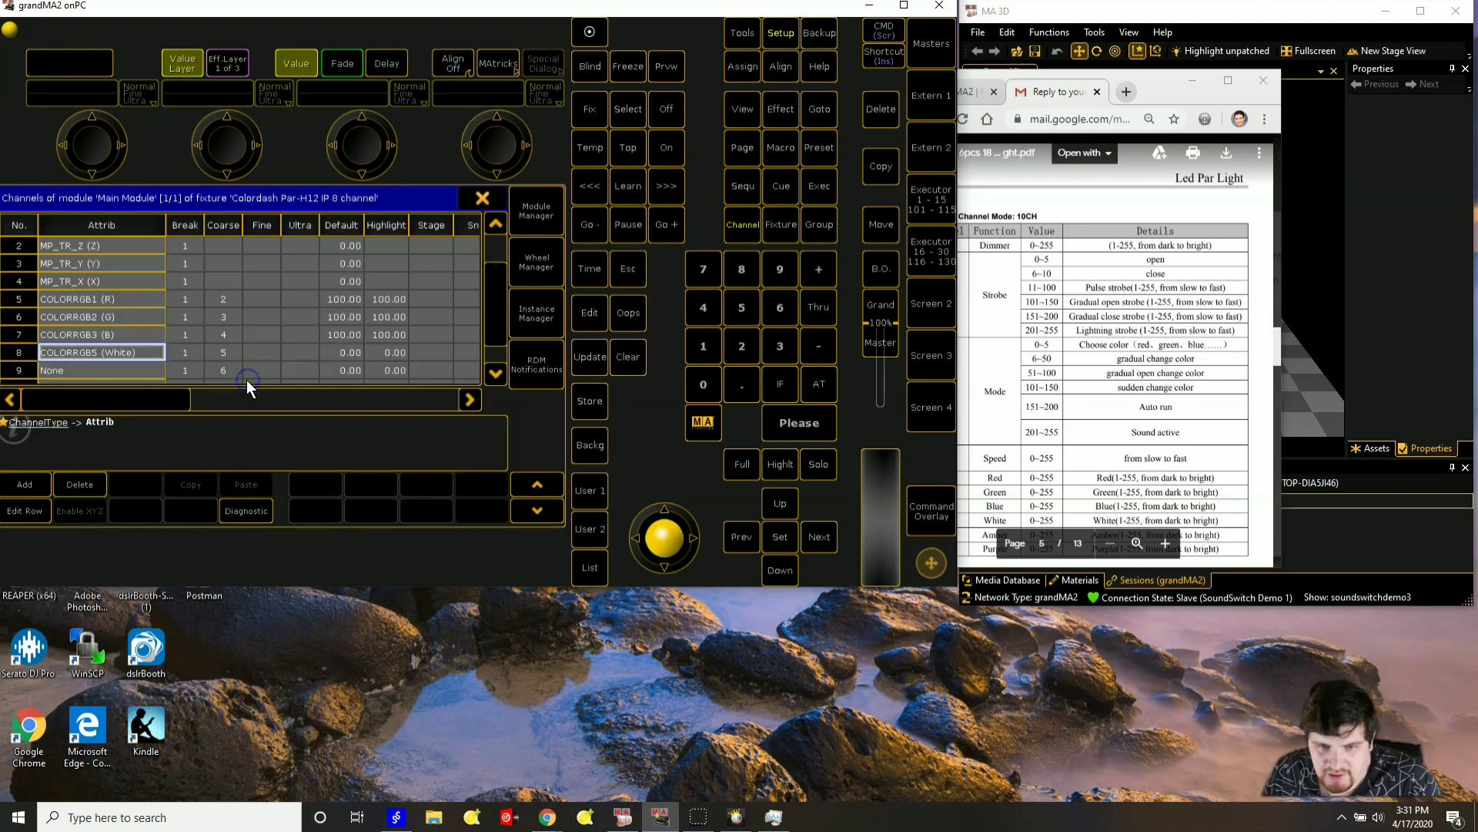
key("Down")
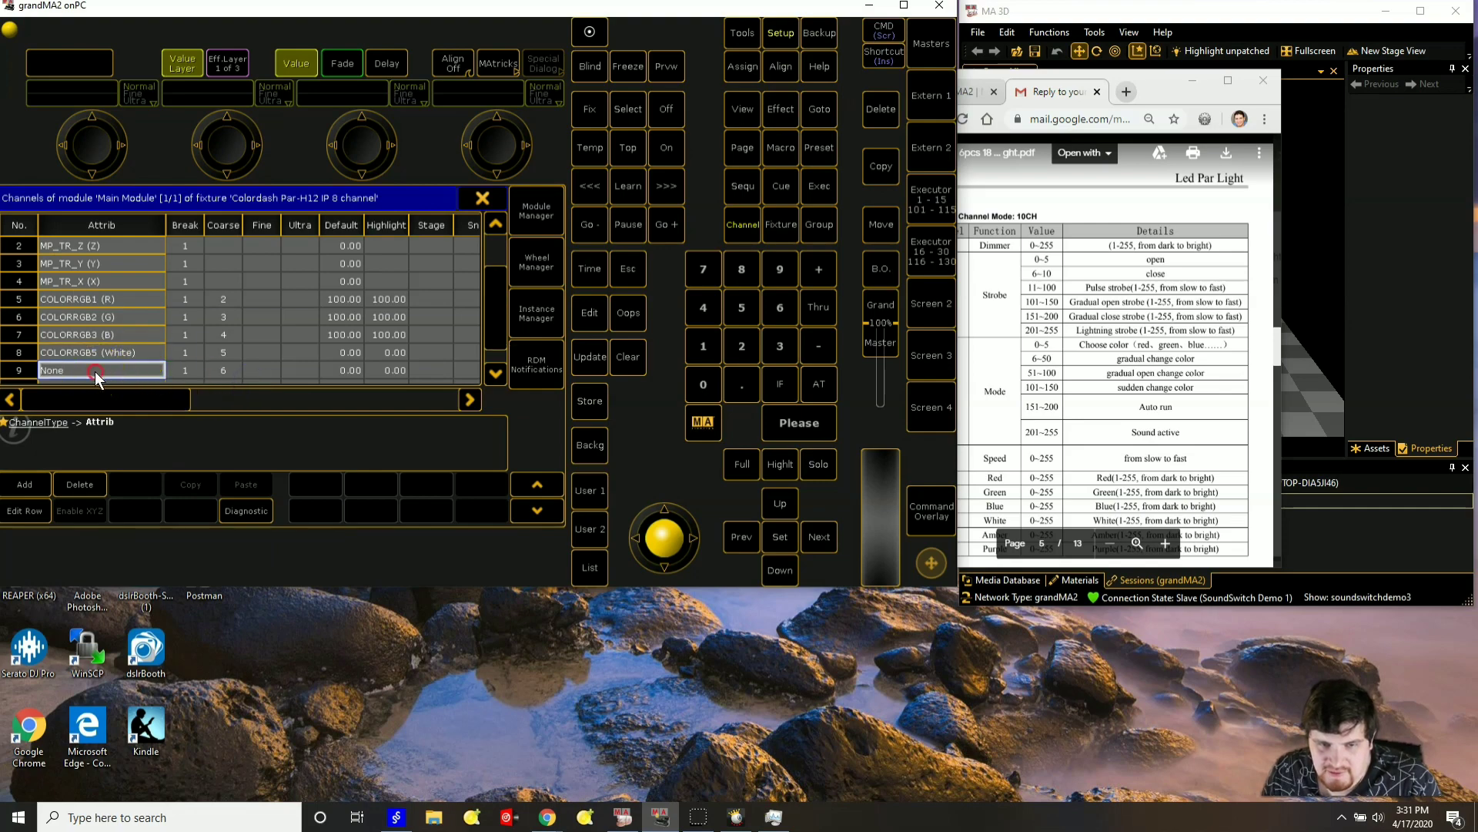
left_click(94, 372)
left_click(441, 353)
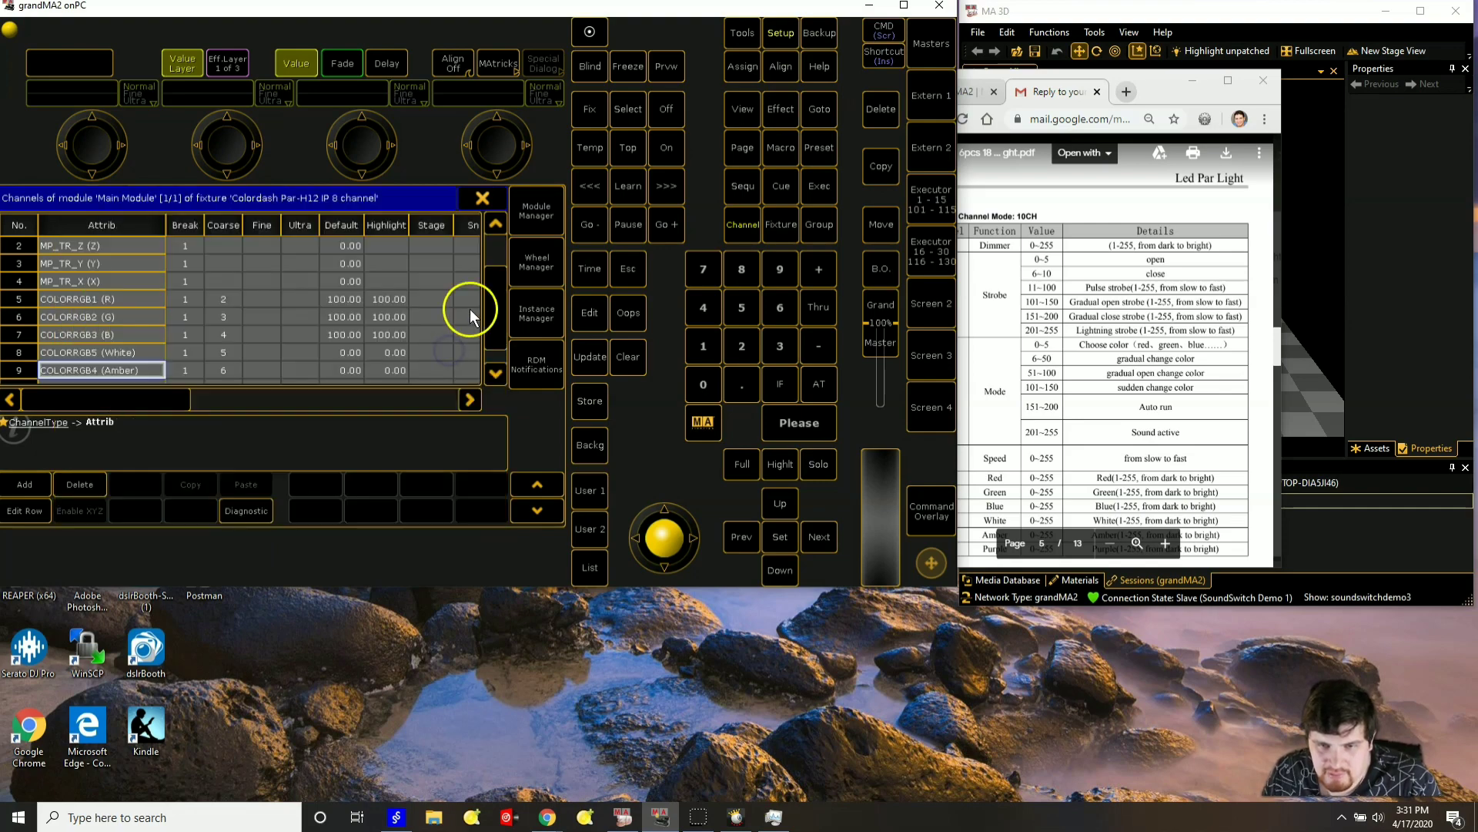
- Delete the Shutter channel from the fixture type
scroll(493, 306, "down", 3)
left_click(76, 350)
left_click(76, 349)
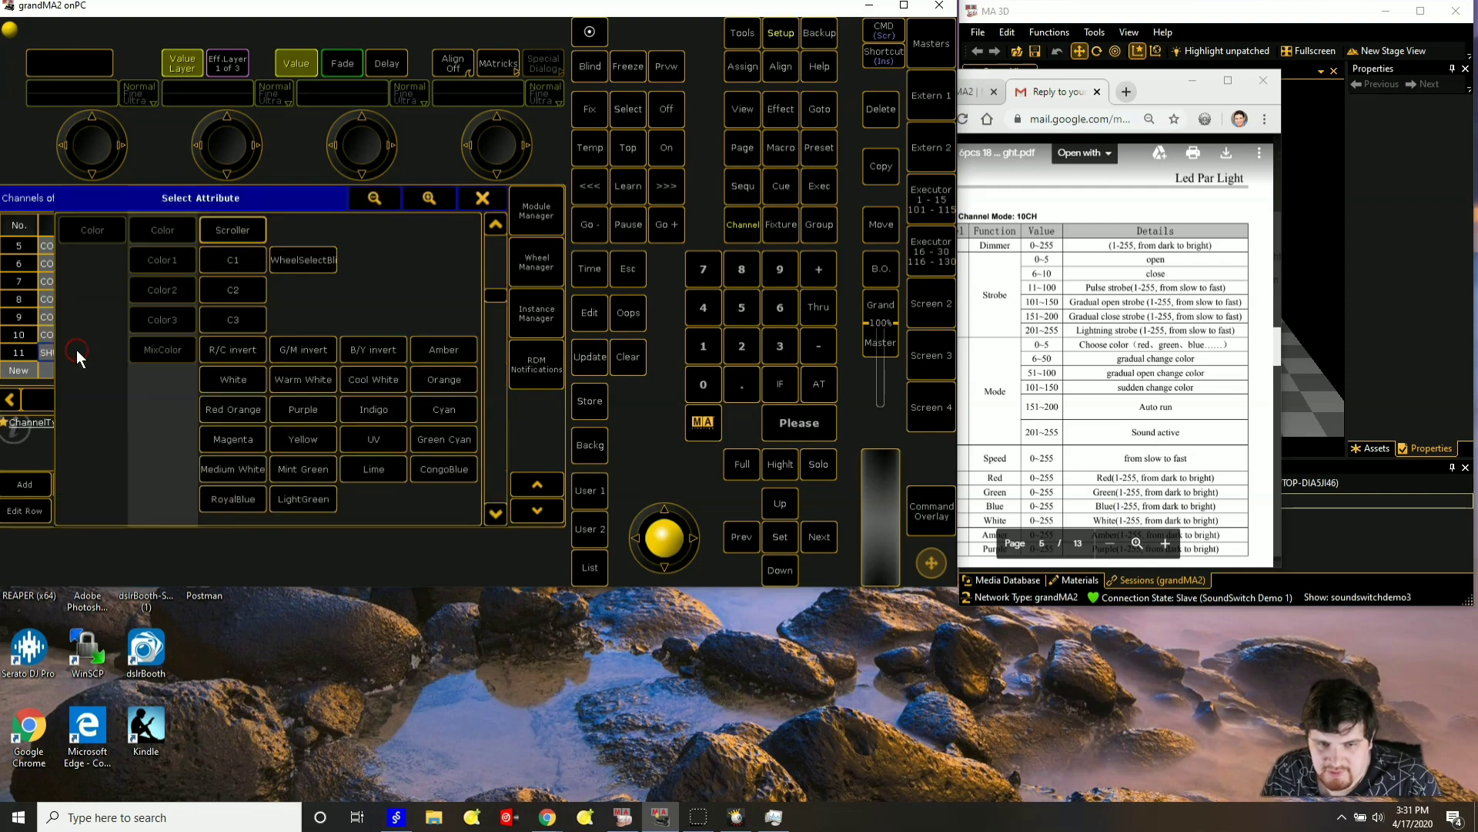
left_click(485, 198)
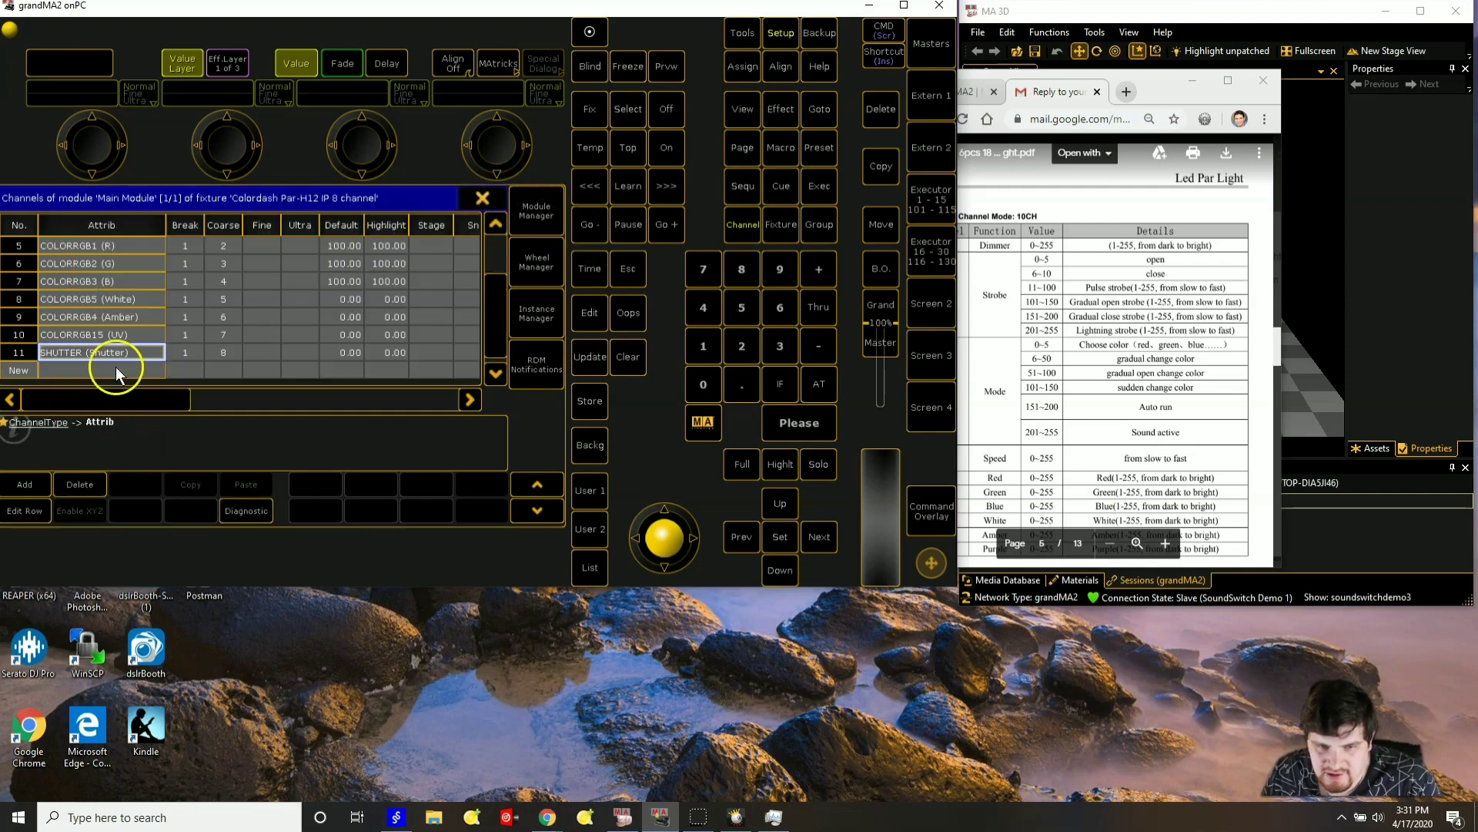
left_click(83, 485)
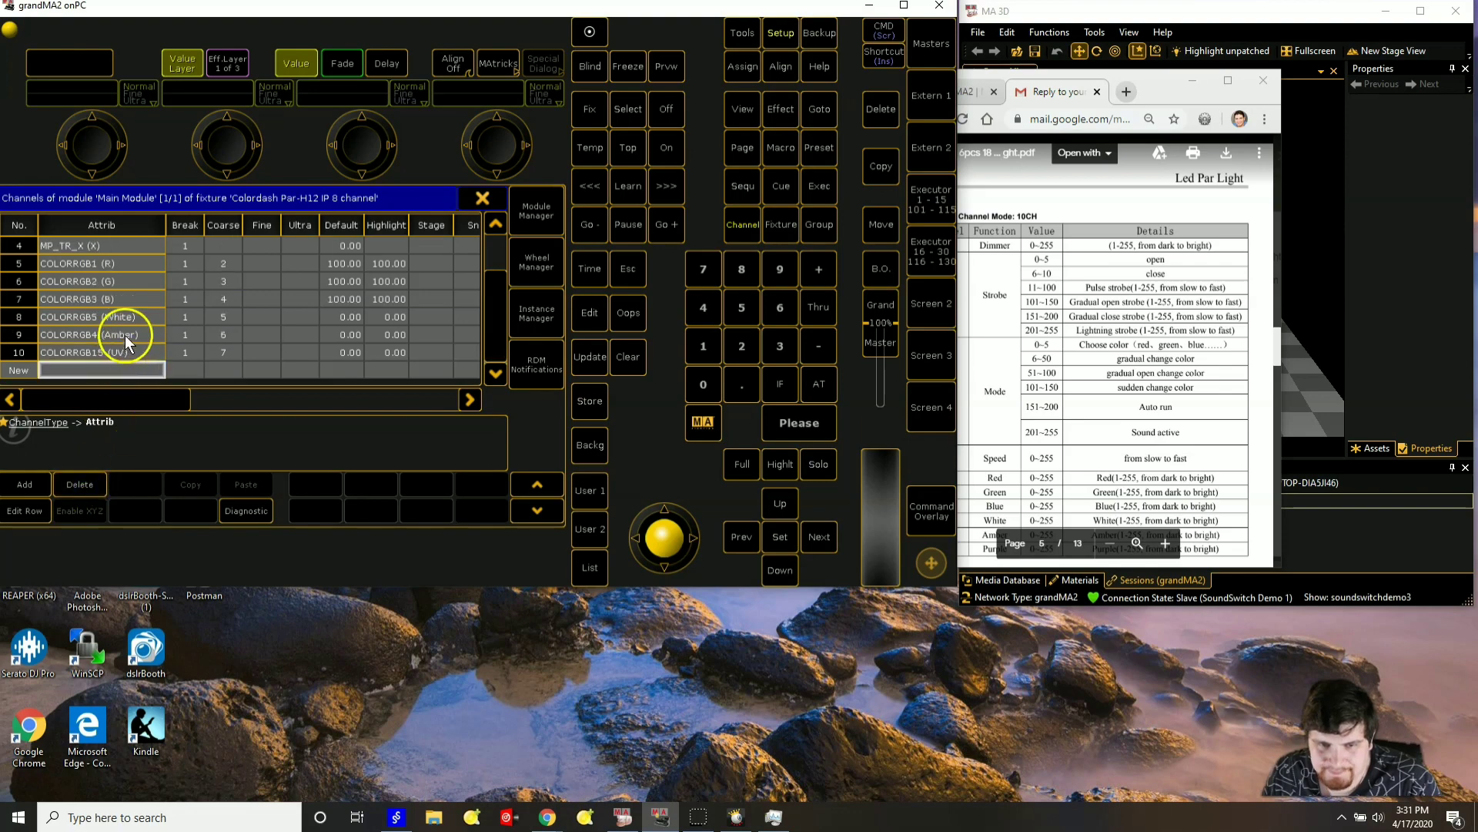
scroll(139, 322, "up", 5)
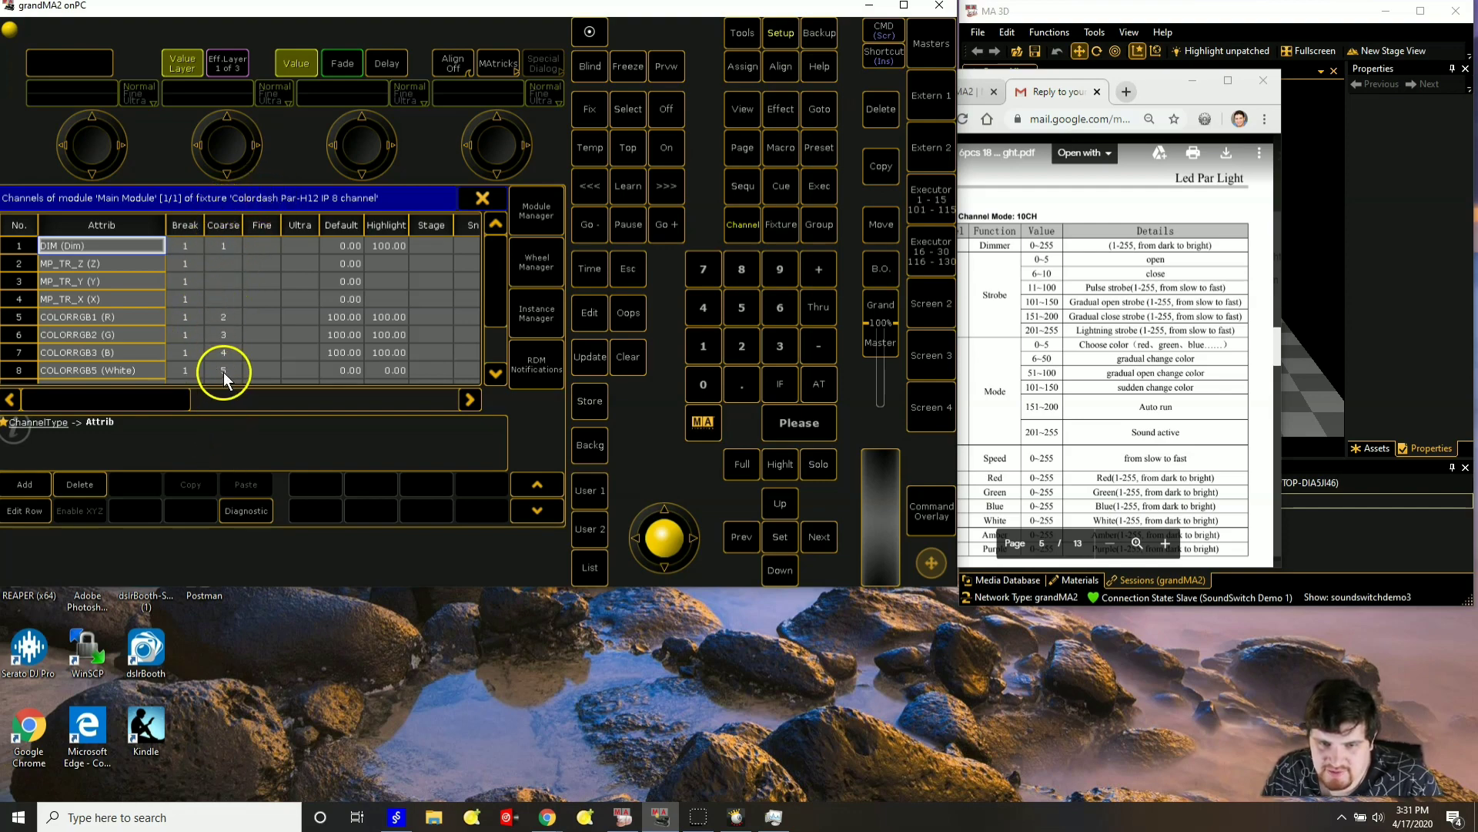
- Set the Coarse addresses of channels 2 through 5 to 2, 3, 4 and 5
scroll(223, 370, "down", 5)
scroll(223, 368, "up", 6)
left_click(218, 241)
right_click(220, 262)
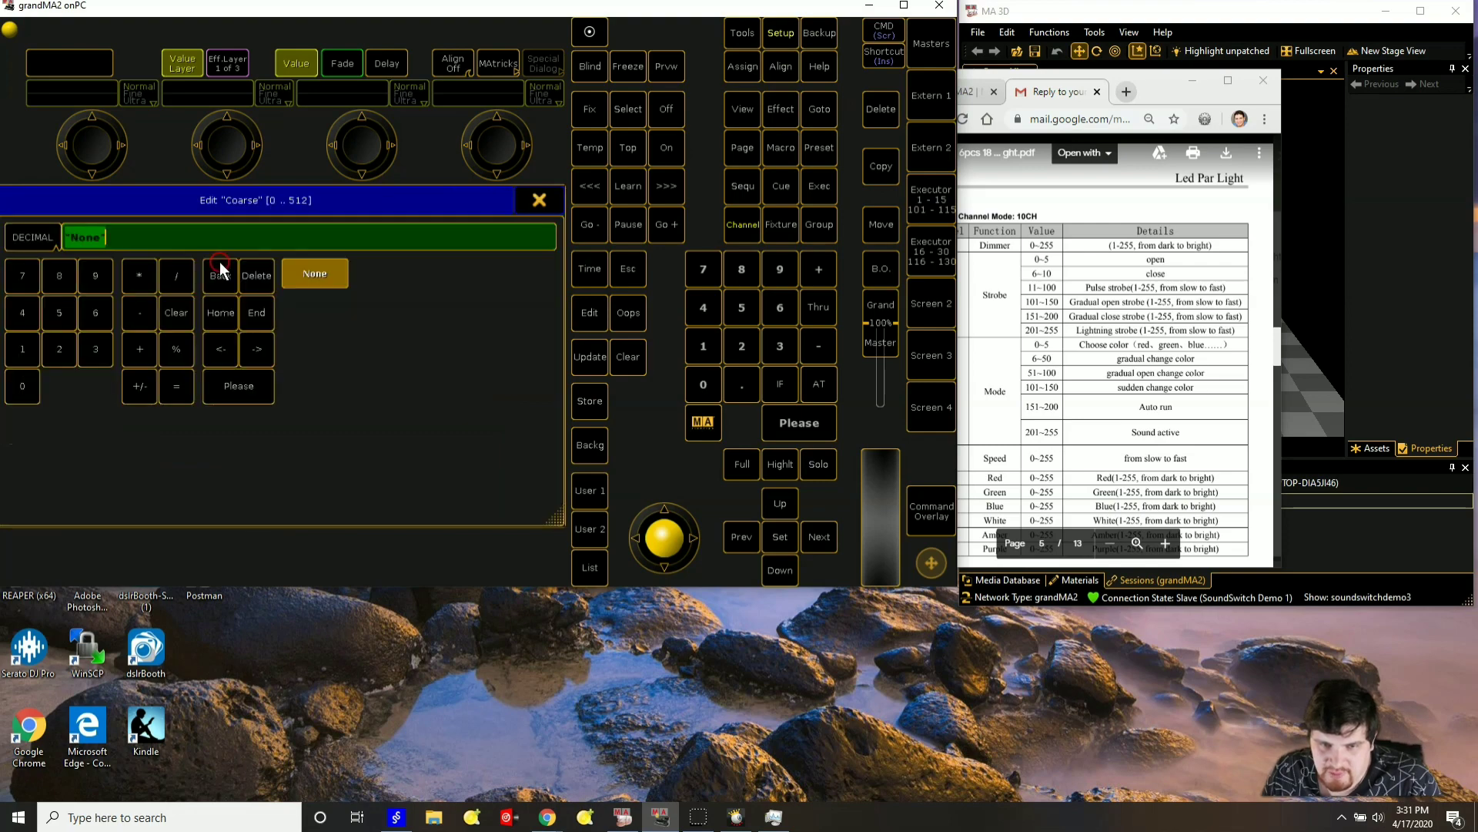
left_click(220, 266)
type("2")
left_click(258, 390)
right_click(222, 283)
type("3")
left_click(230, 371)
right_click(230, 298)
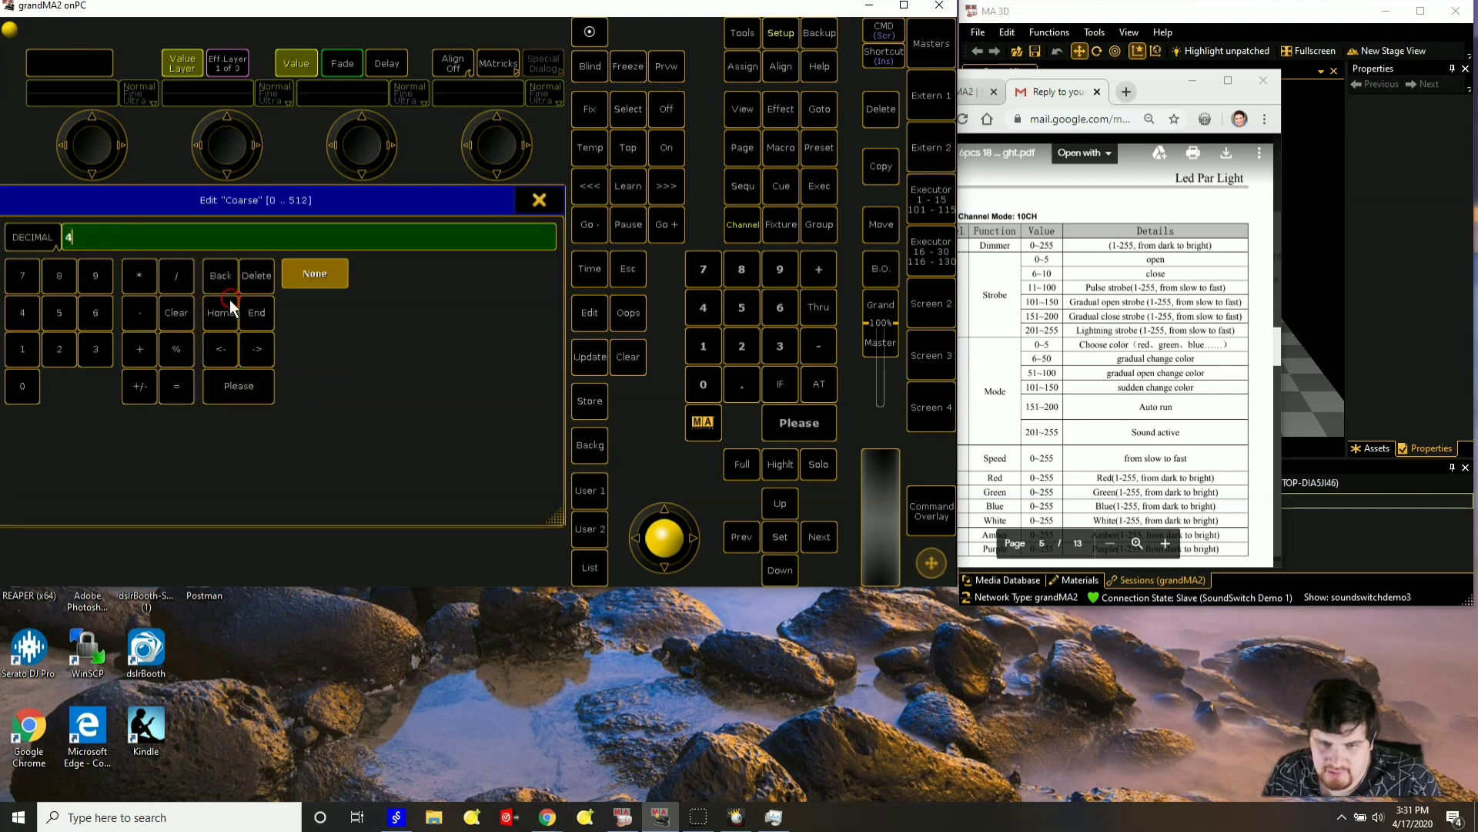
type("4")
left_click(224, 376)
right_click(232, 321)
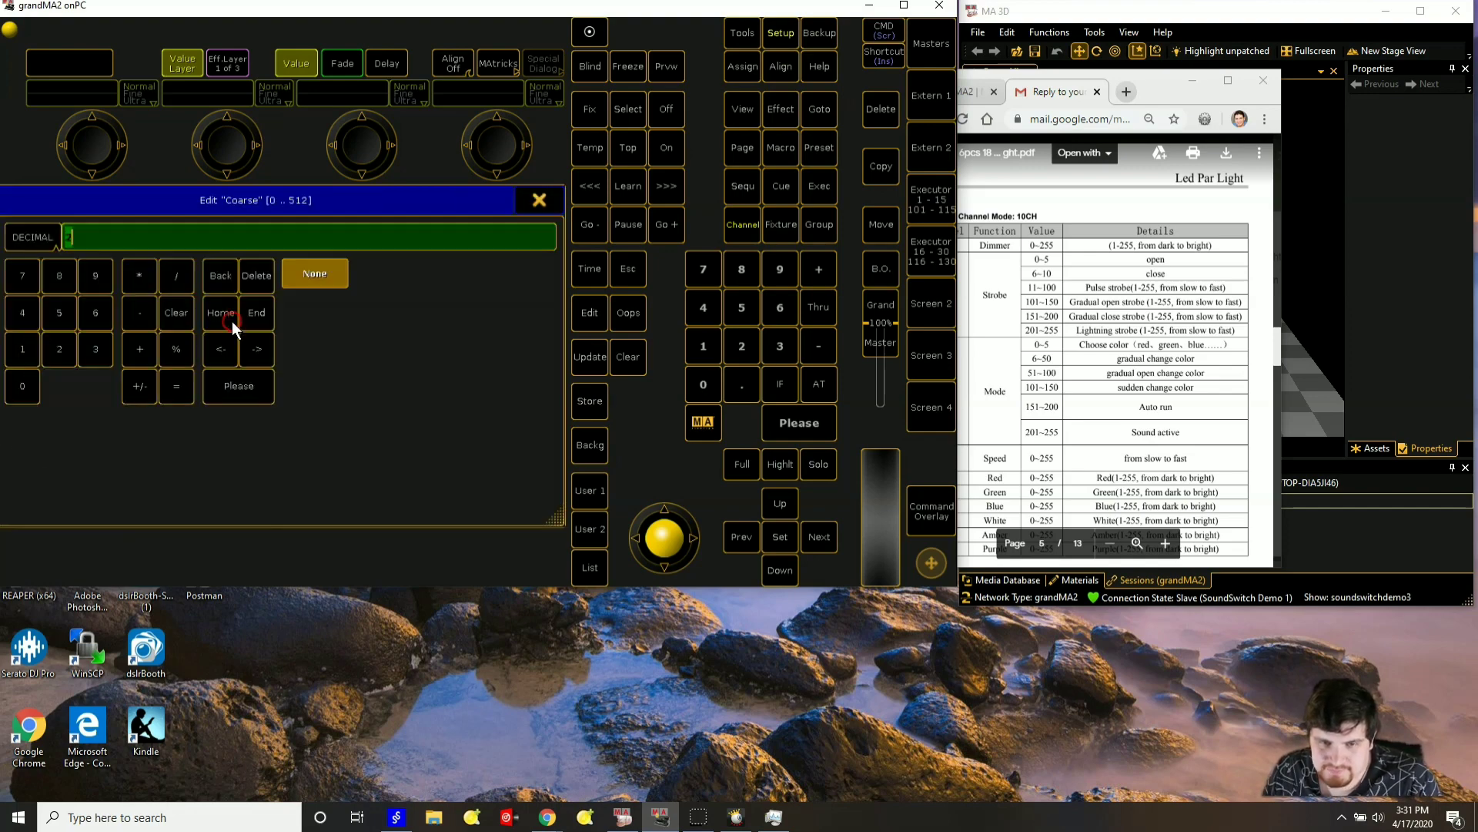
type("5")
left_click(233, 385)
- Adjust channel 6's Coarse address, then close the channel list and Fixture Types window
right_click(228, 345)
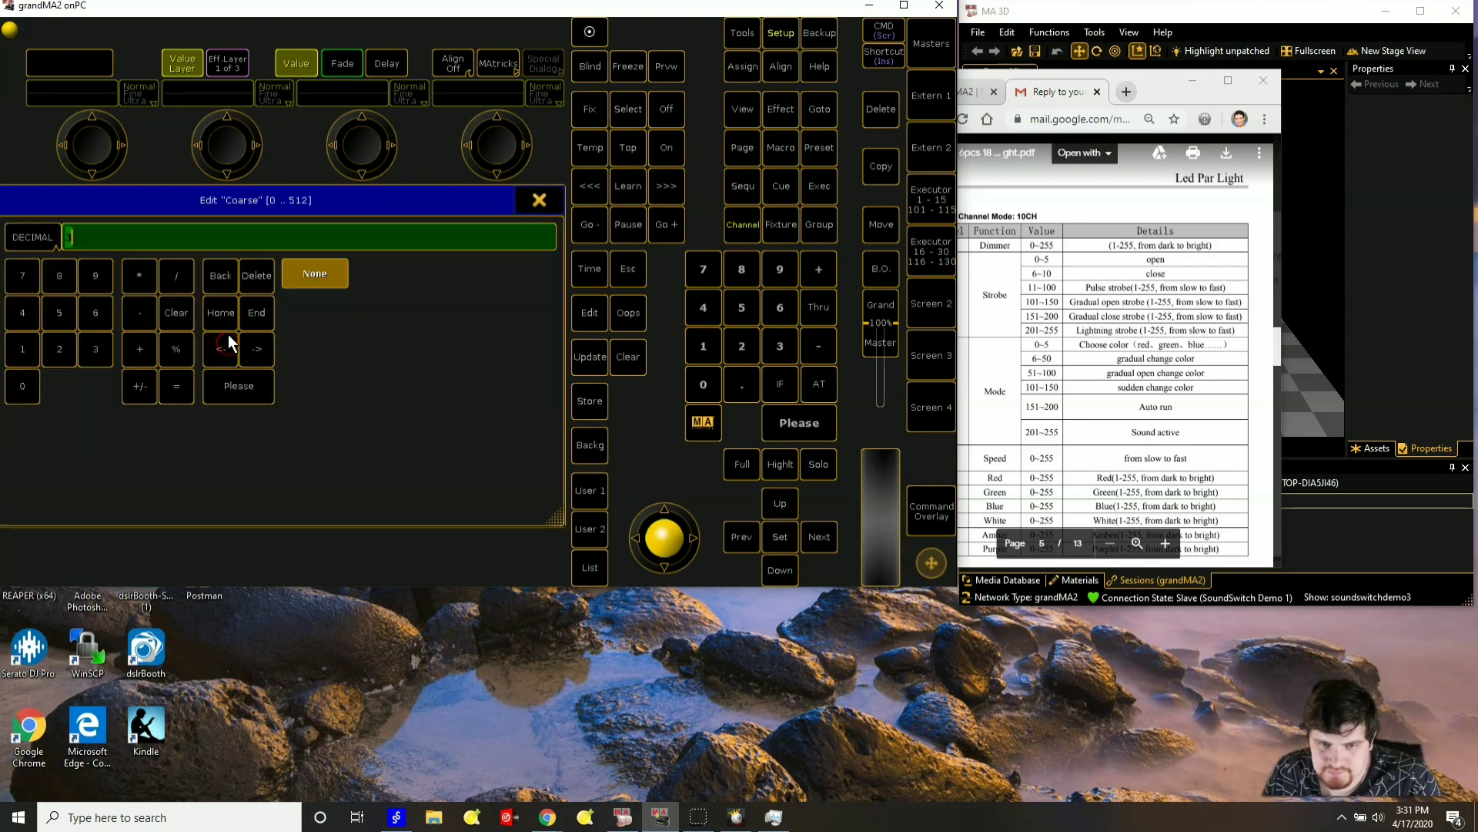
left_click(539, 200)
right_click(251, 338)
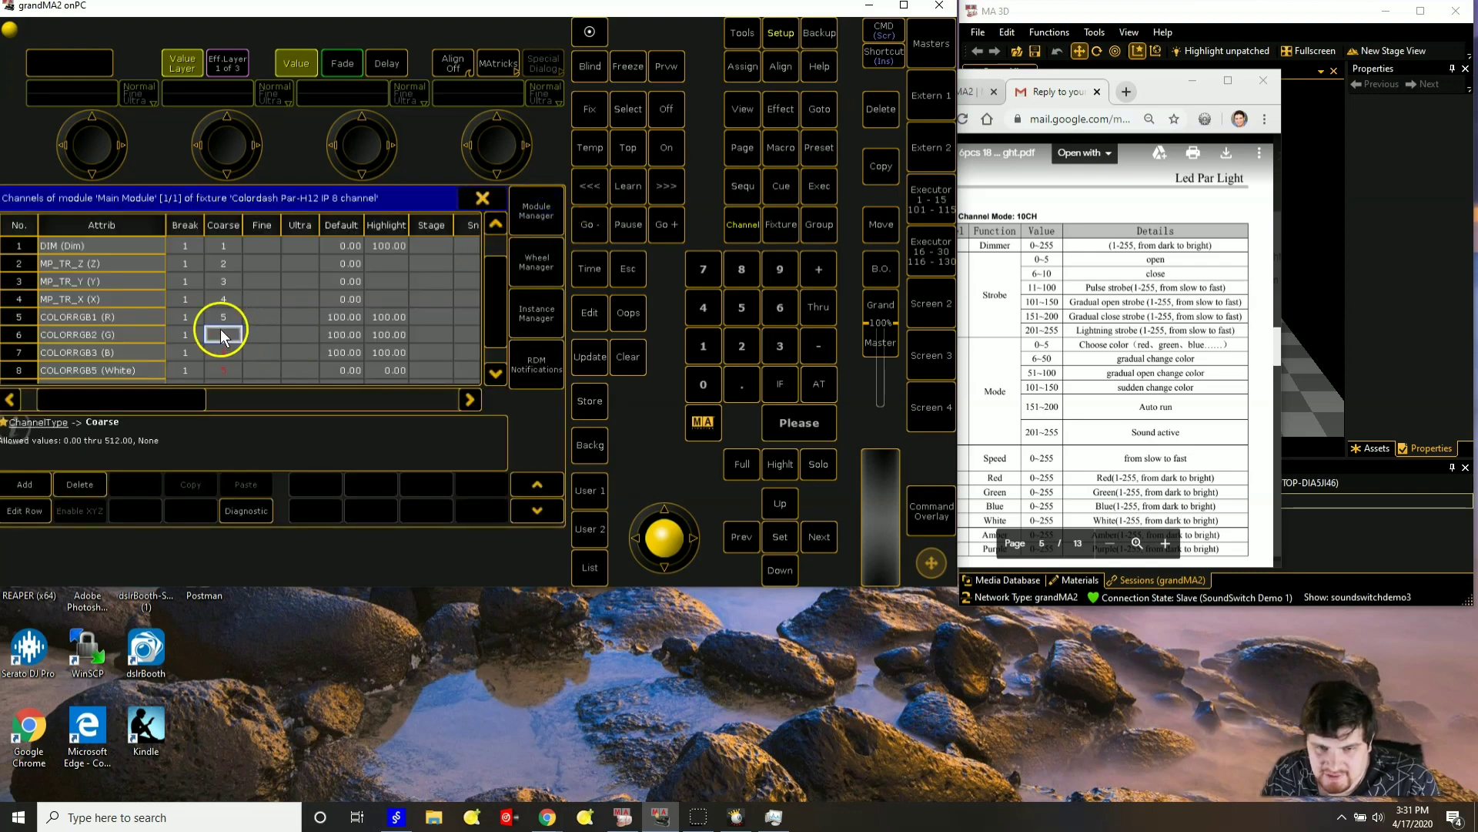
left_click(224, 324)
left_click(244, 381)
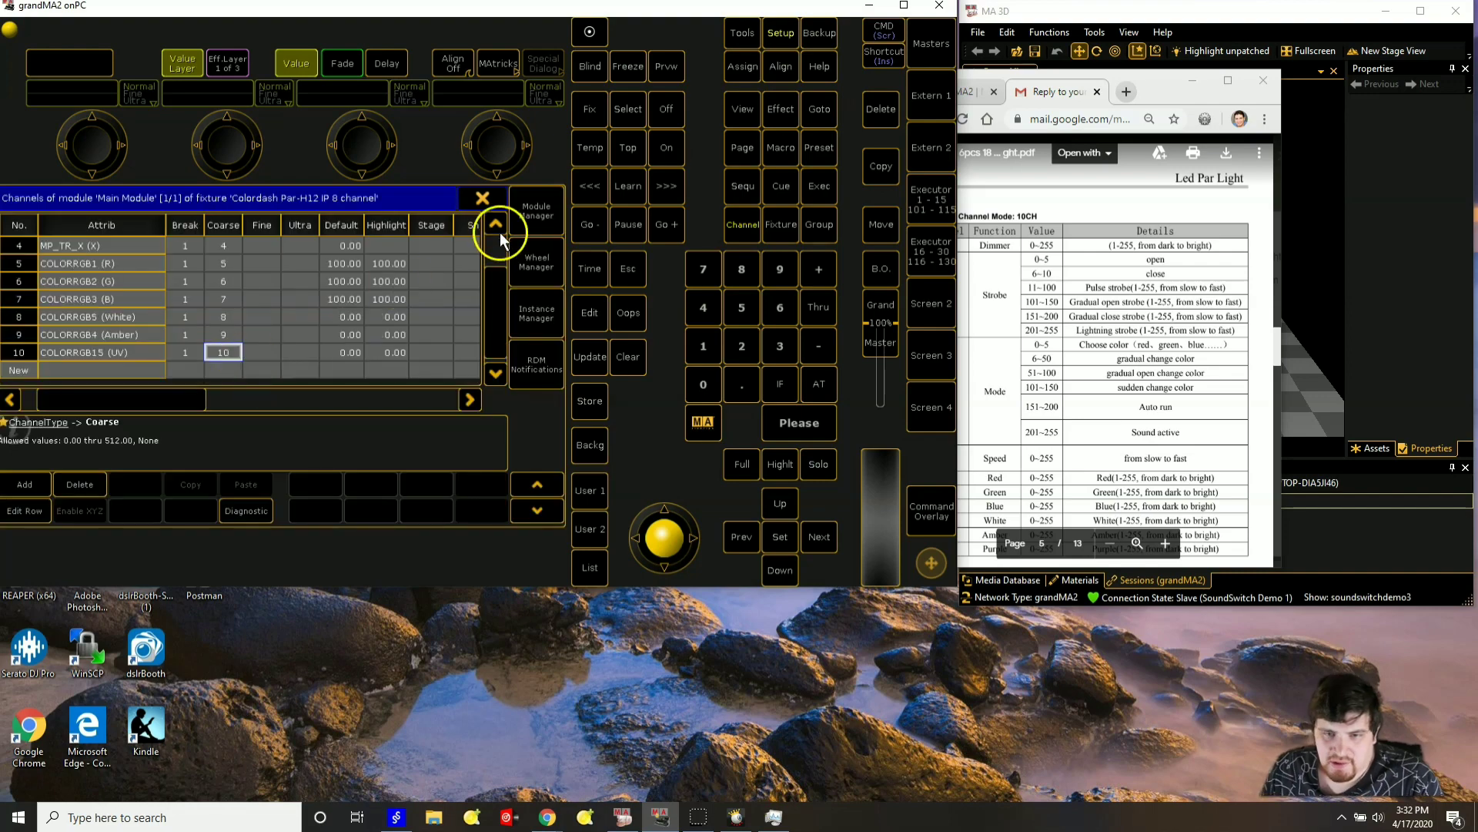
left_click(482, 198)
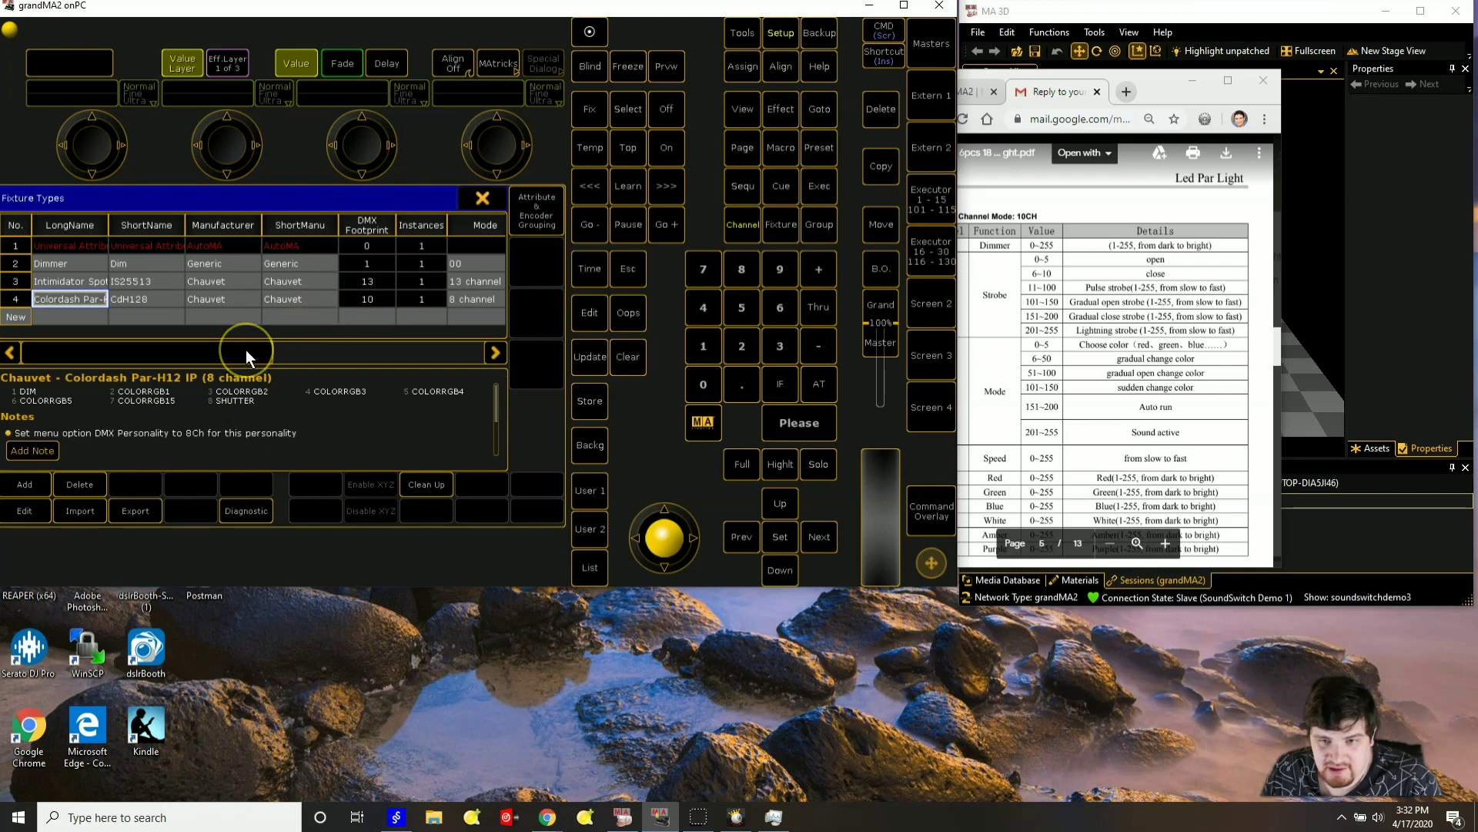
left_click(472, 197)
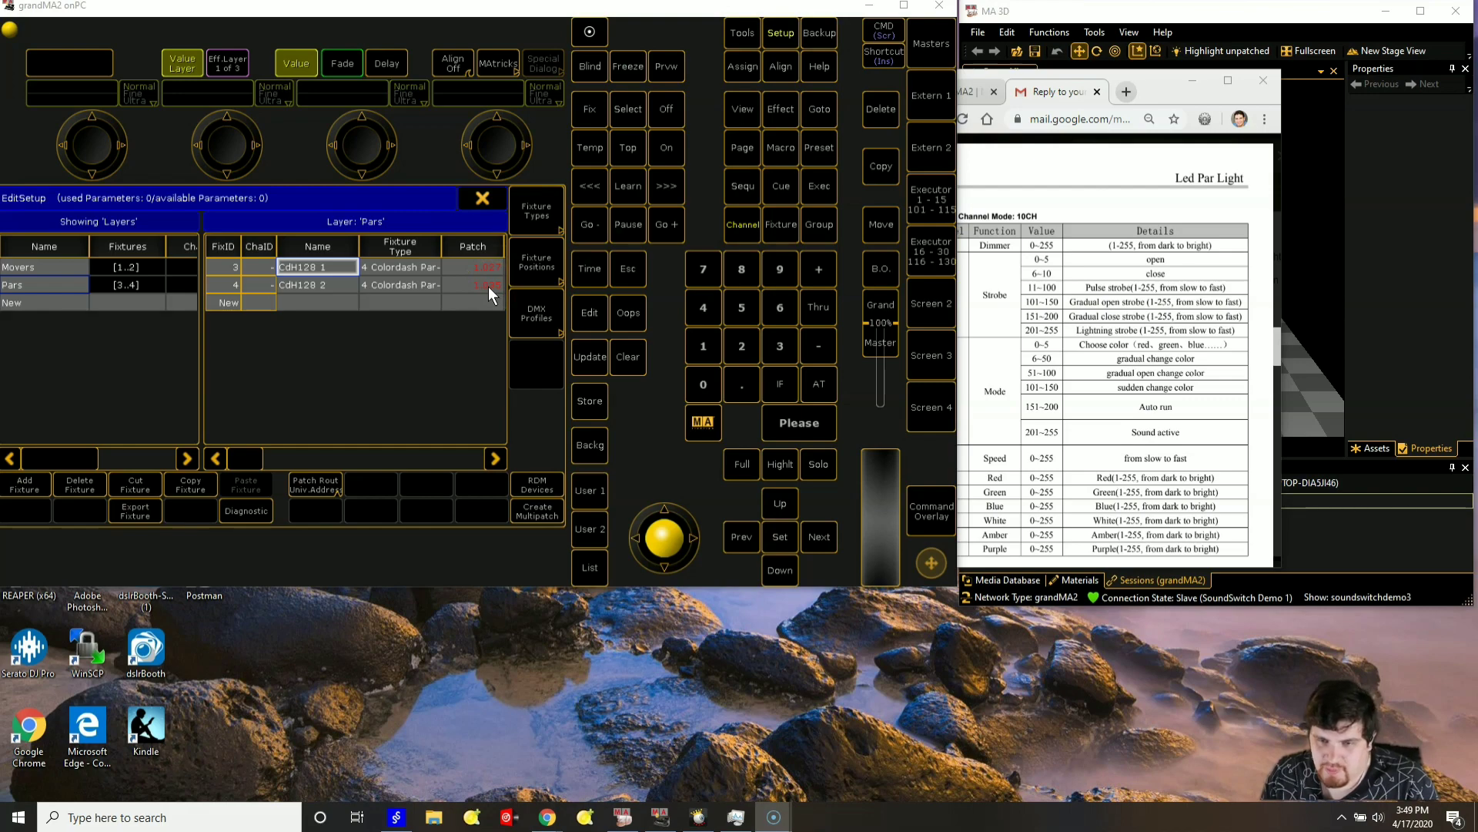
- Repatch CdH128 2 to address 1.037 and save the patch changes on leaving EditSetup
double_click(488, 287)
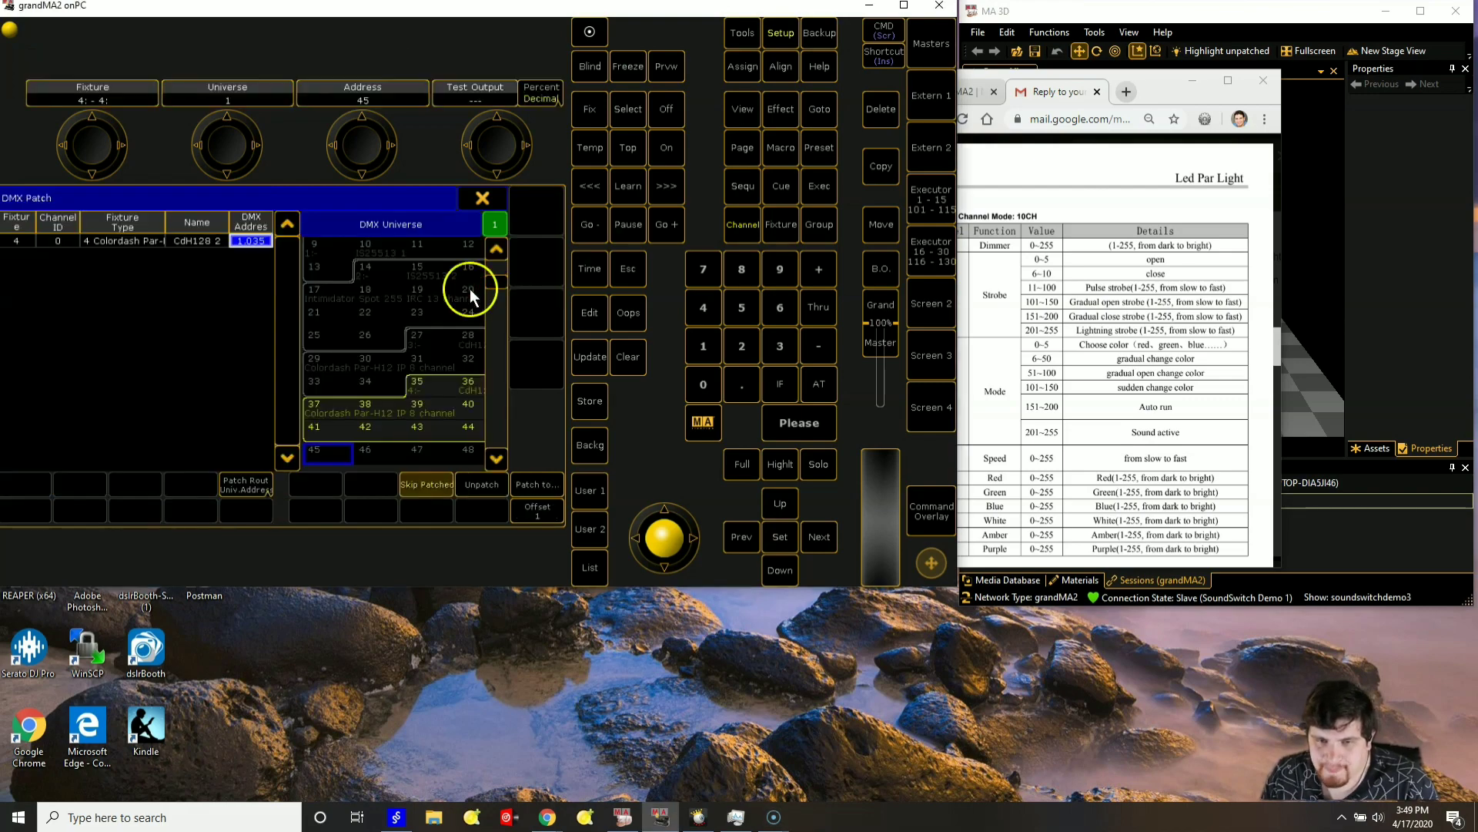
left_click(260, 243)
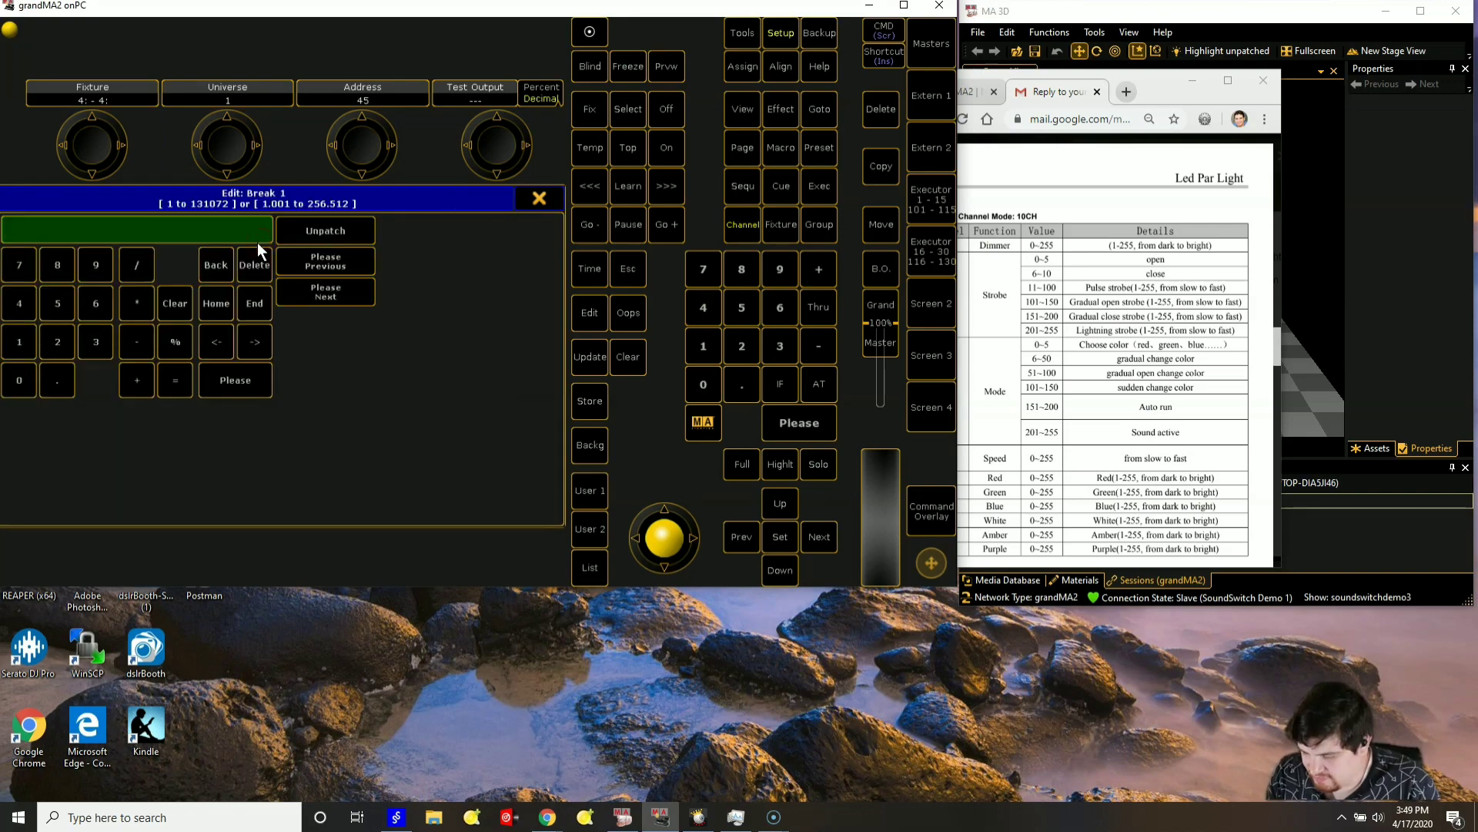
type("37")
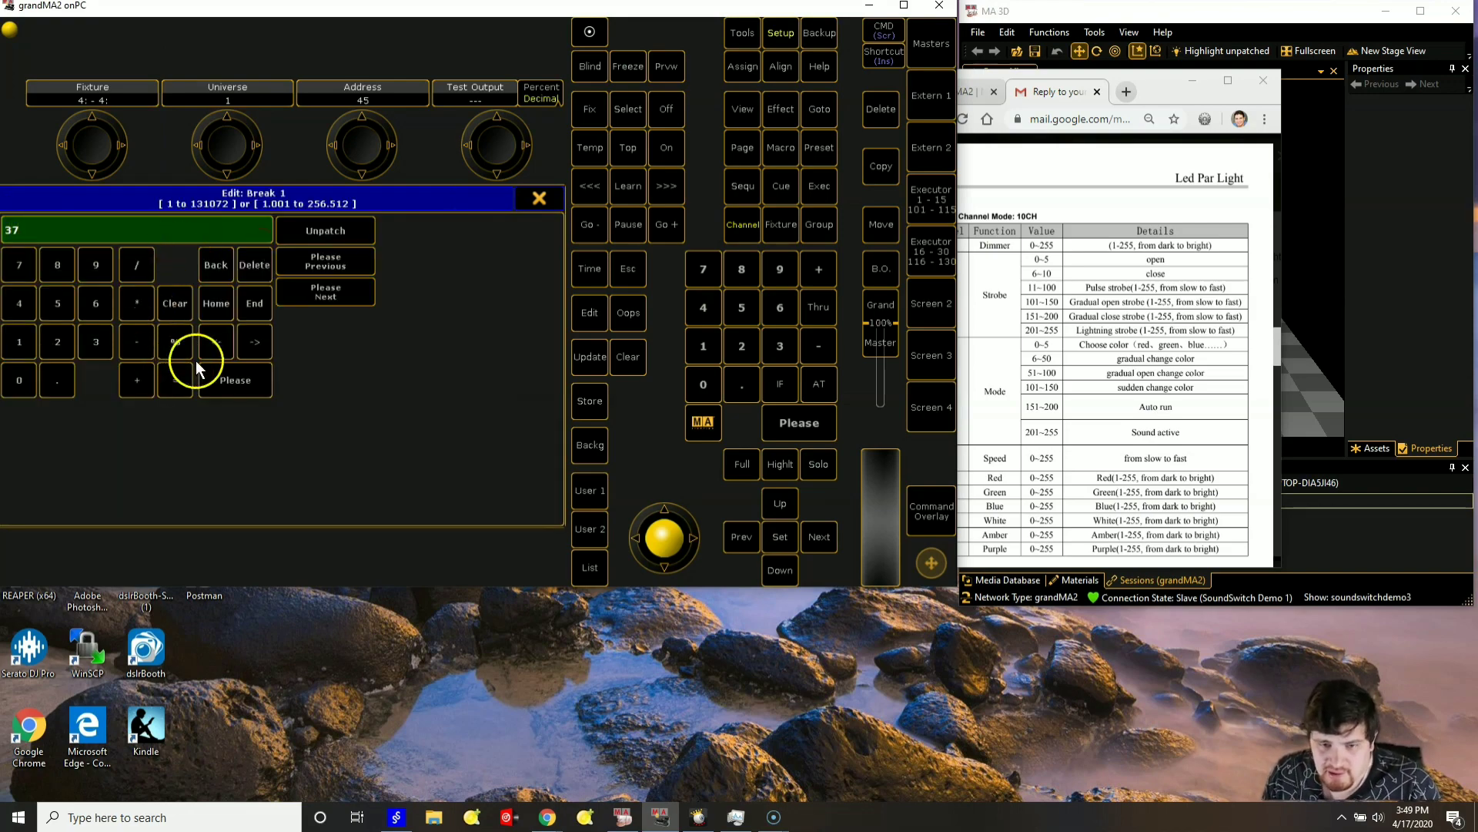
left_click(216, 376)
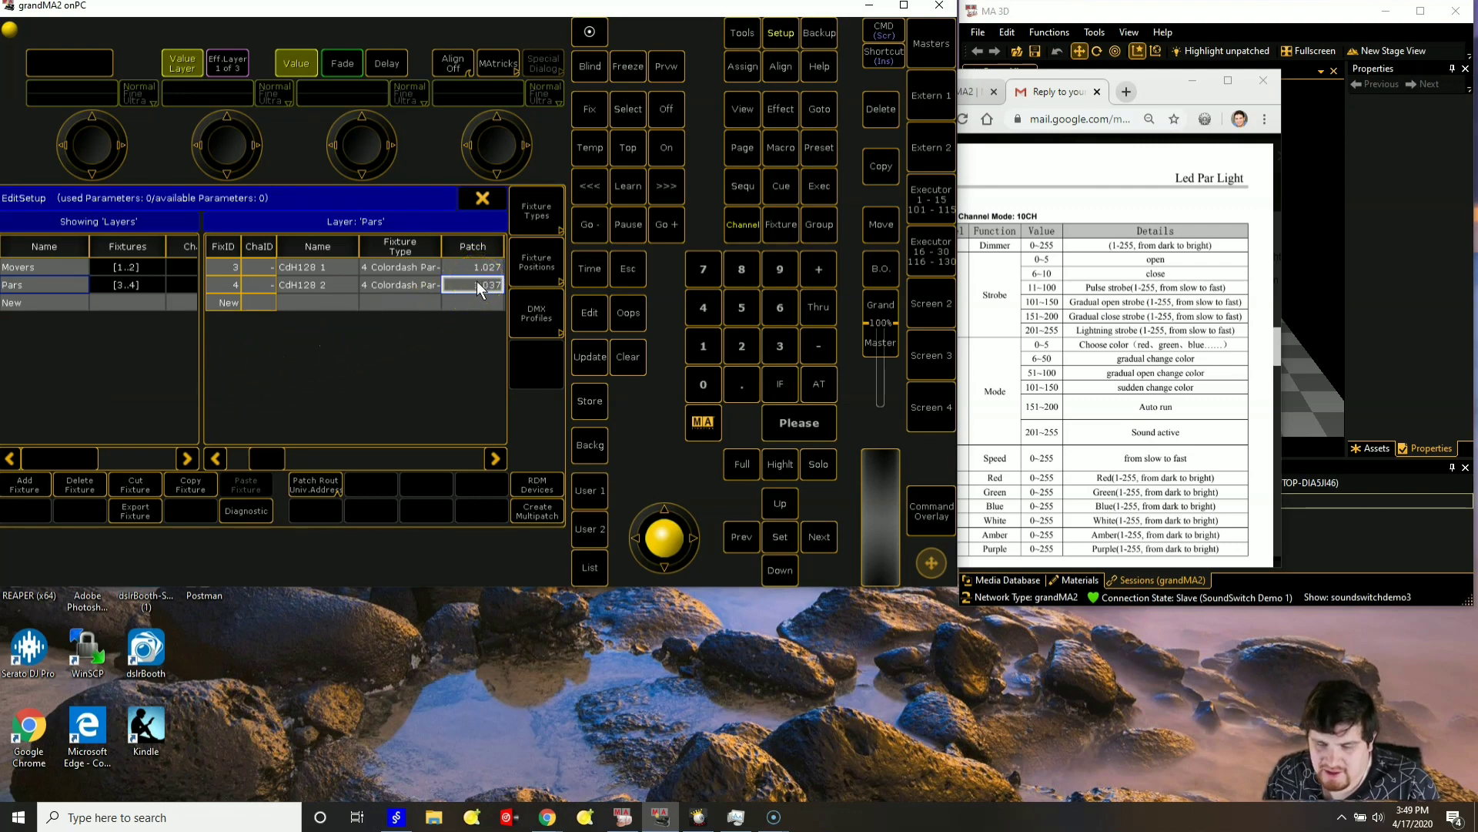
left_click(485, 199)
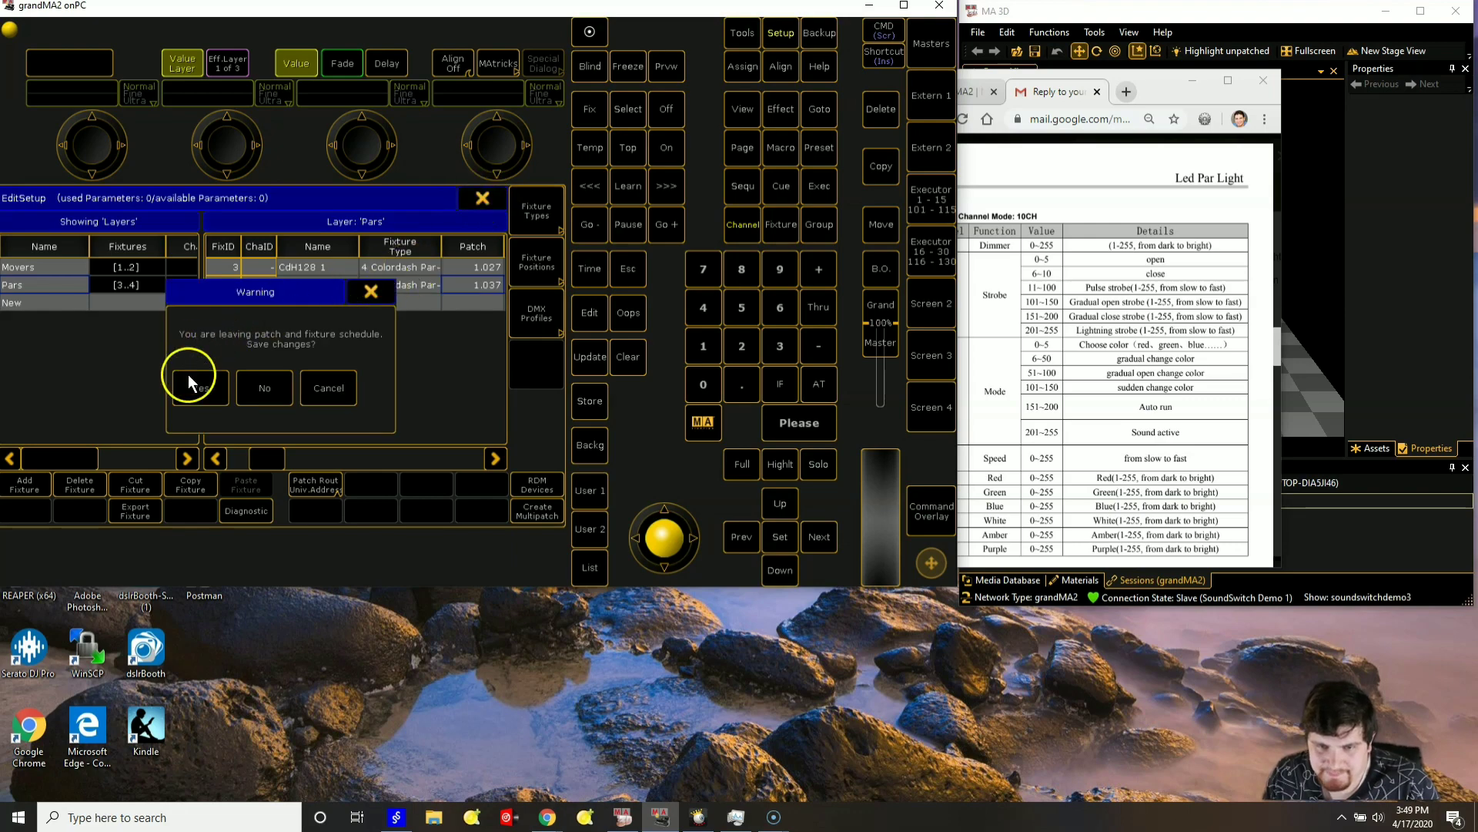
left_click(202, 390)
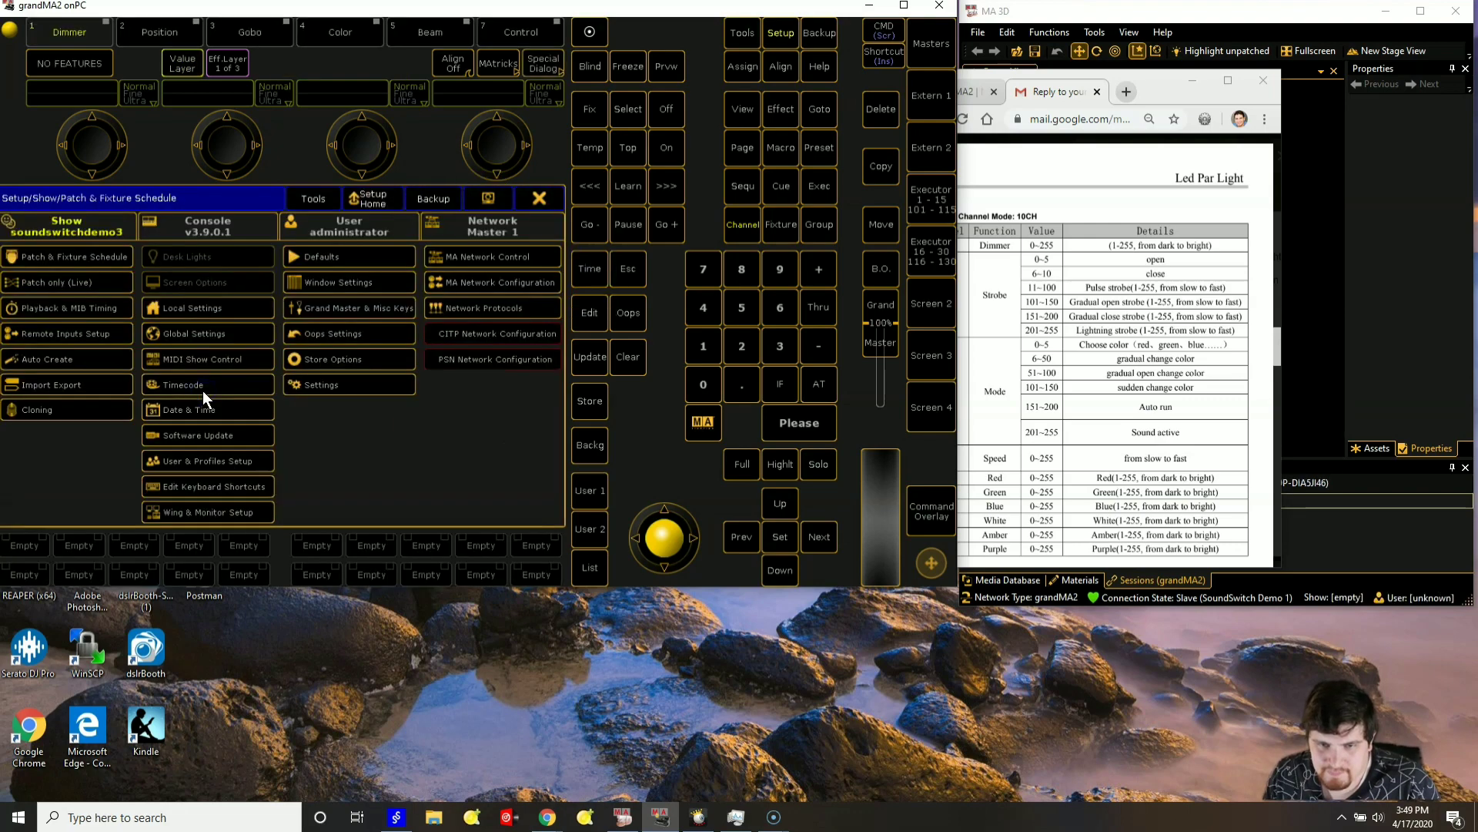
- Minimize Chrome, raise a fixture, and lift the stage floor to 0.34 m
left_click(1186, 80)
left_click(1190, 80)
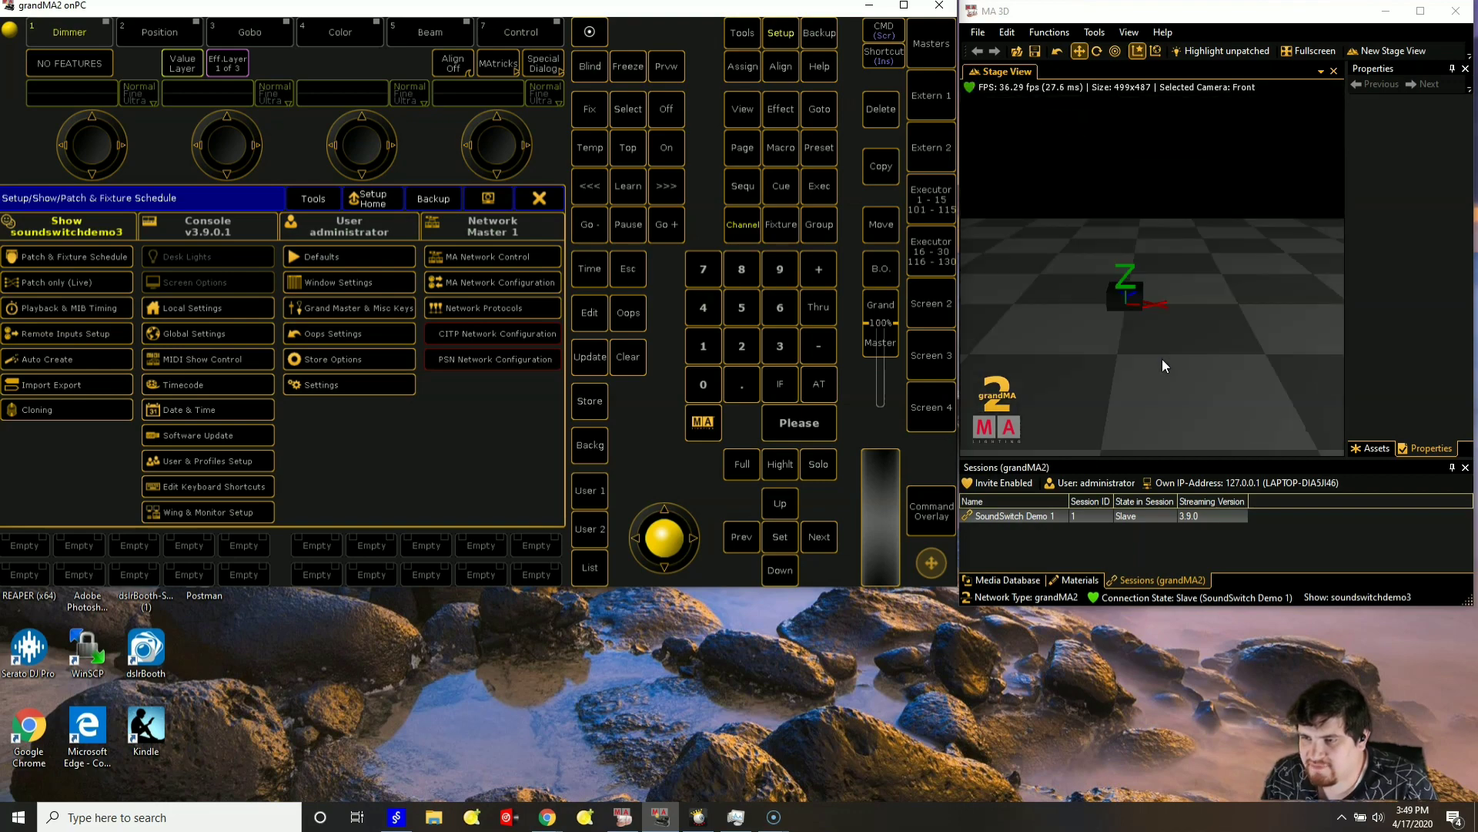
left_click(1160, 348)
left_click(1135, 316)
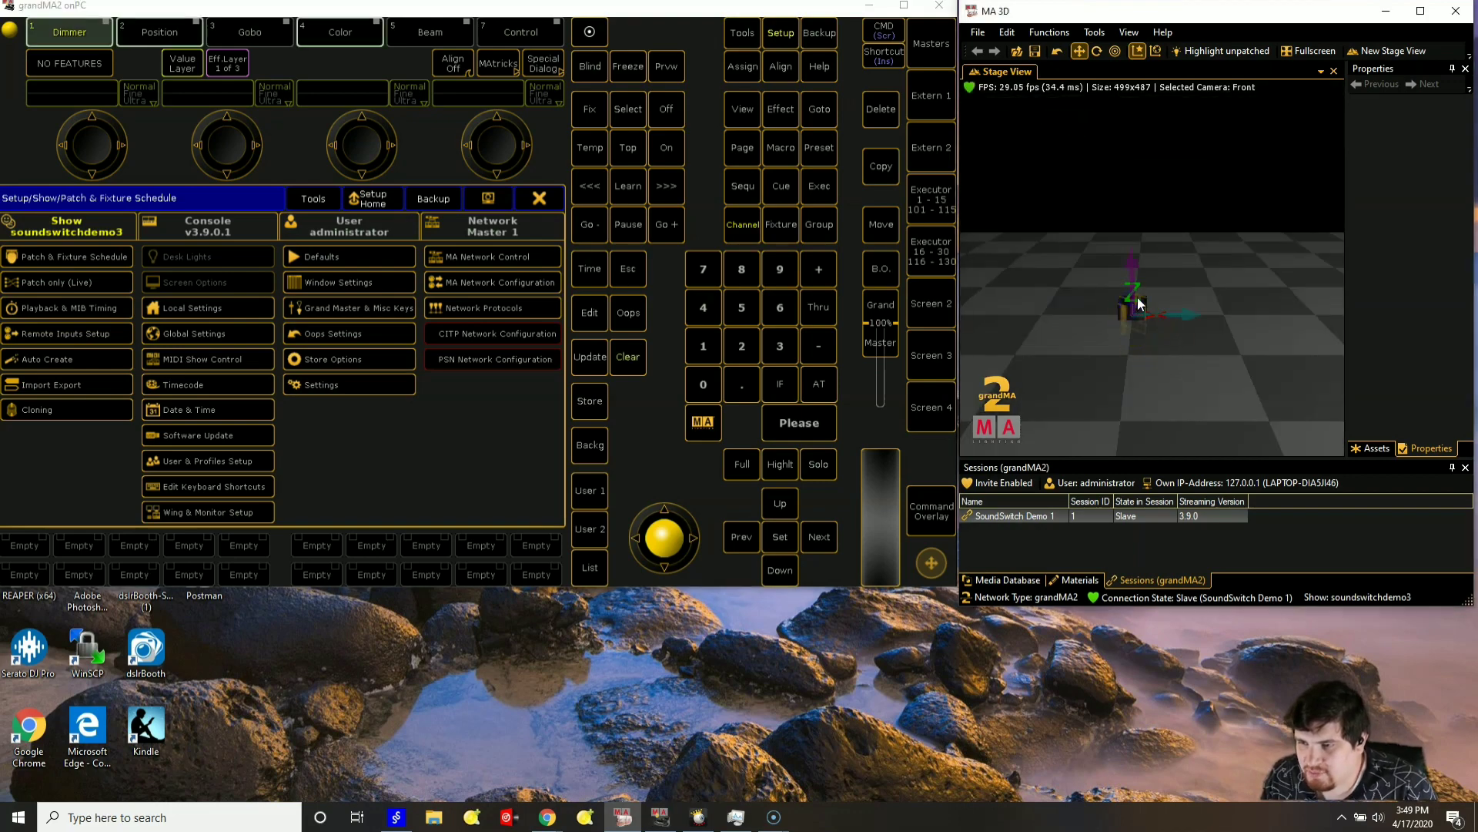
left_click_drag(1132, 264, 1132, 188)
left_click(1145, 313)
left_click(1129, 322)
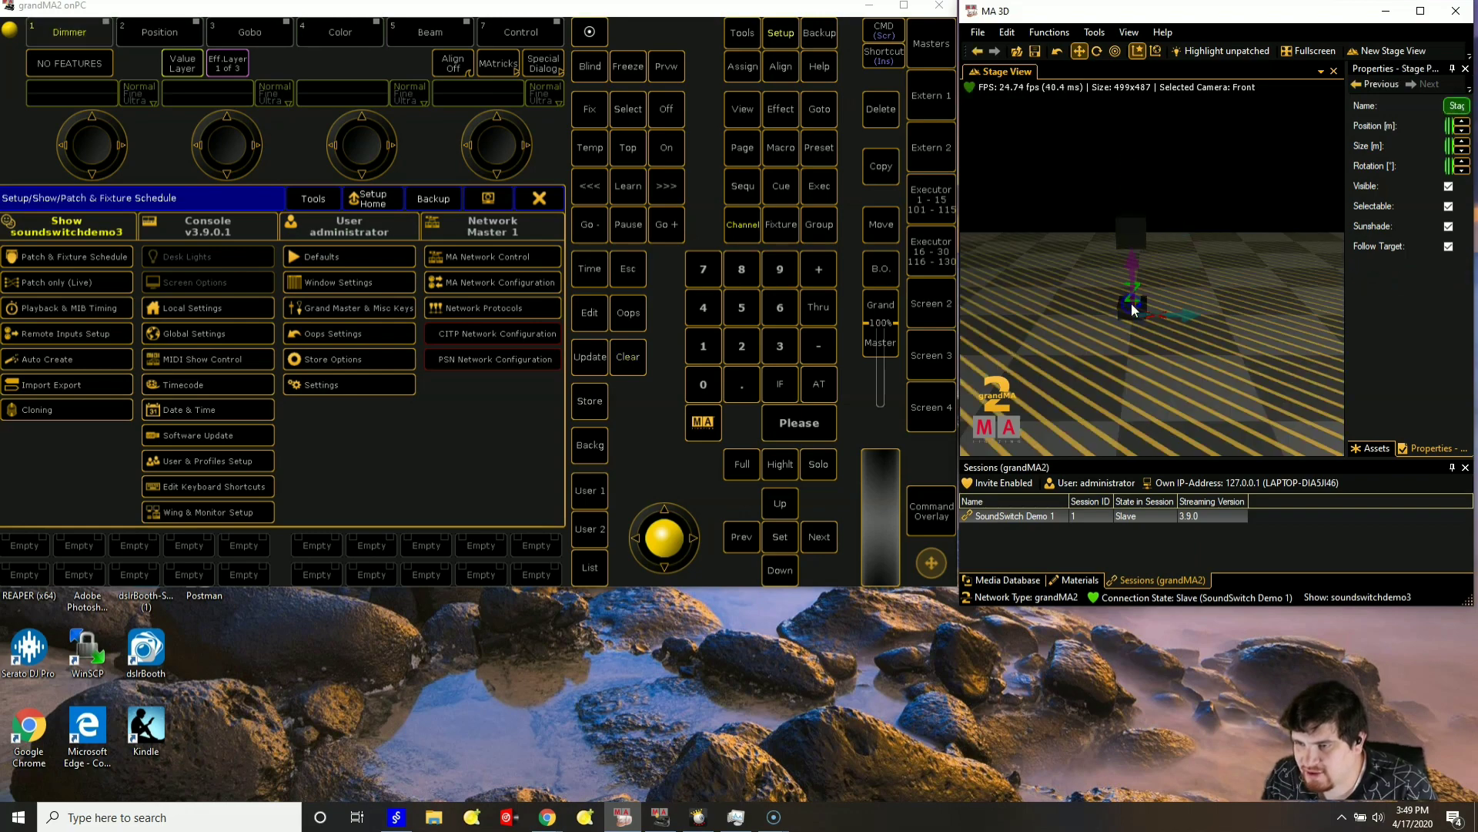
left_click_drag(1134, 256, 1132, 298)
- Move Colordash par ID 3 to the left on the stage
left_click(1132, 310)
left_click(1135, 293)
left_click(1134, 266)
left_click_drag(1134, 266, 1269, 302)
- Move spot fixture IS25513 1 farther up the stage and select the right-hand spot
left_click(1133, 321)
left_click(1132, 286)
left_click(1129, 271)
left_click(1132, 339)
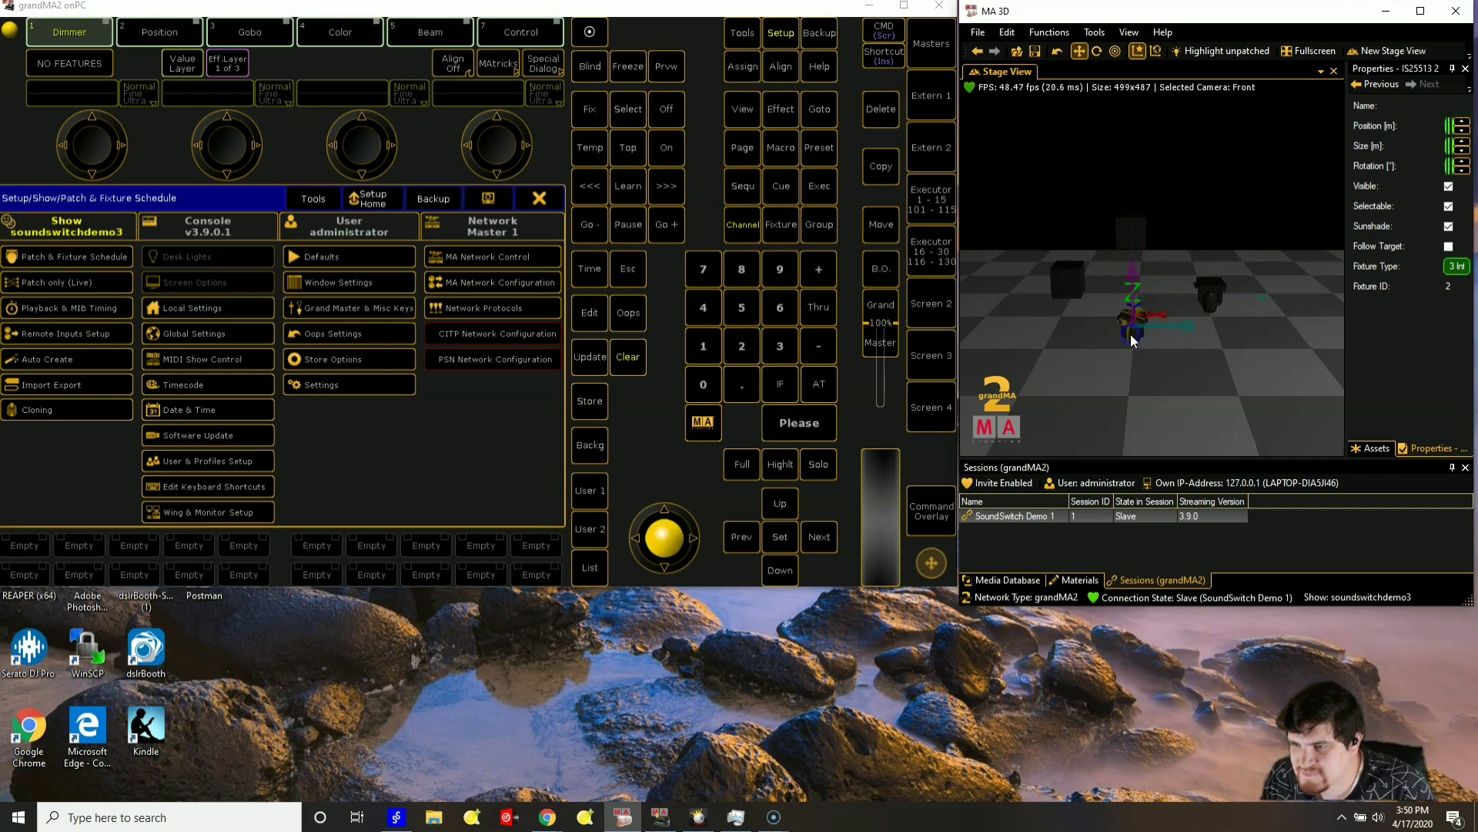
left_click_drag(1135, 270, 1139, 251)
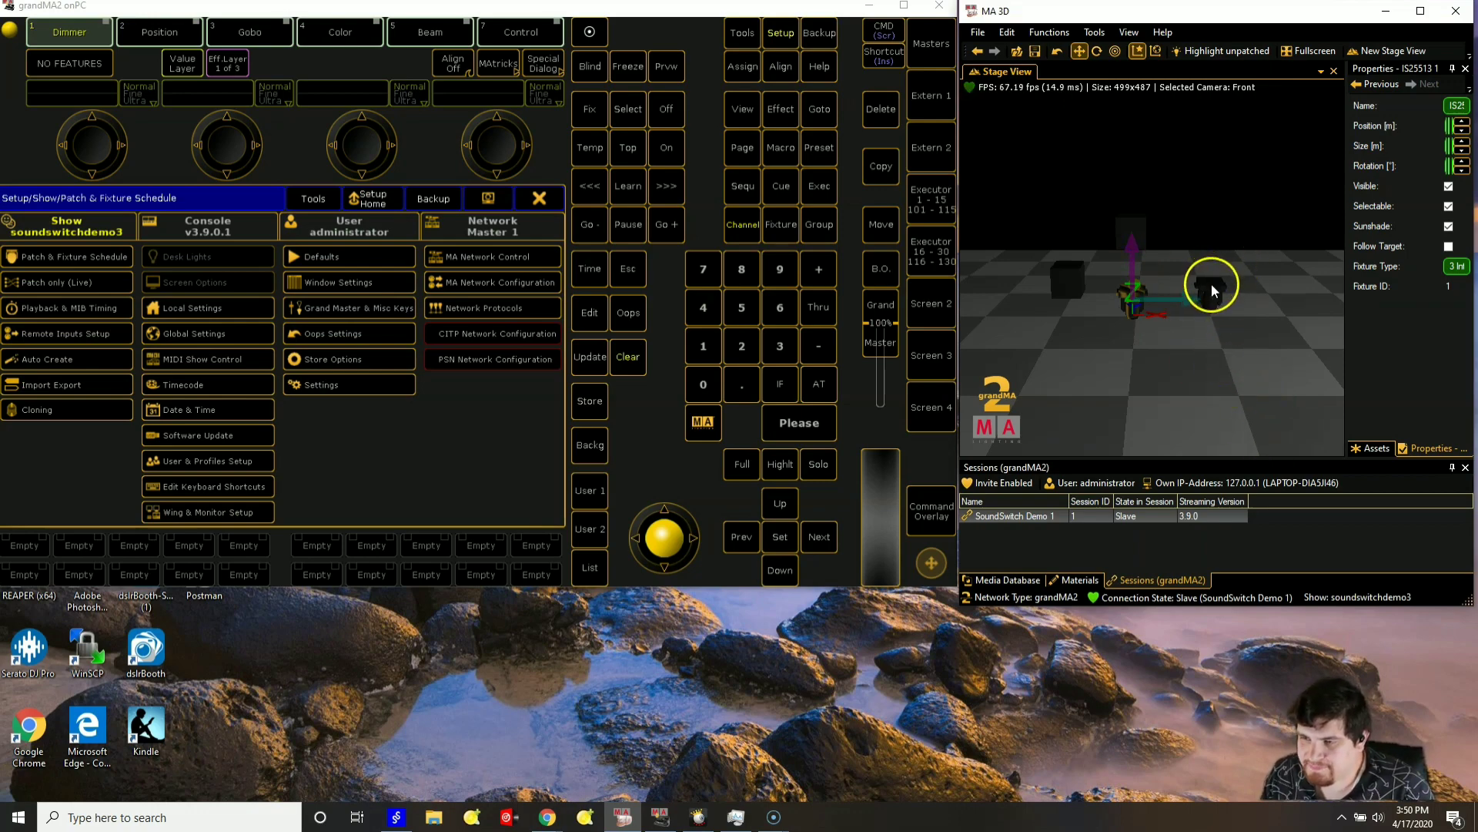
left_click_drag(1228, 255, 1206, 296)
left_click(1203, 344)
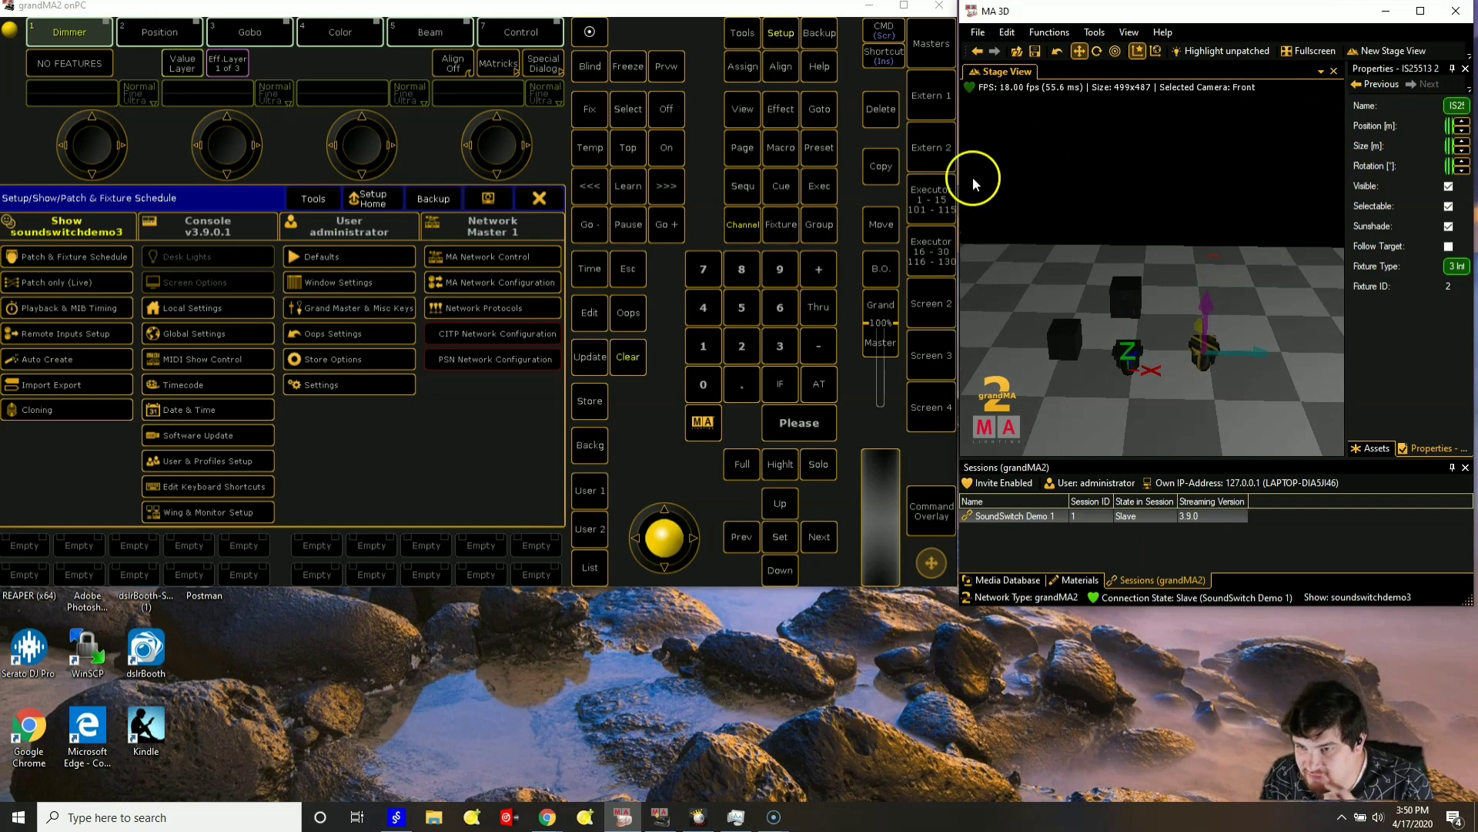
left_click_drag(955, 163, 755, 200)
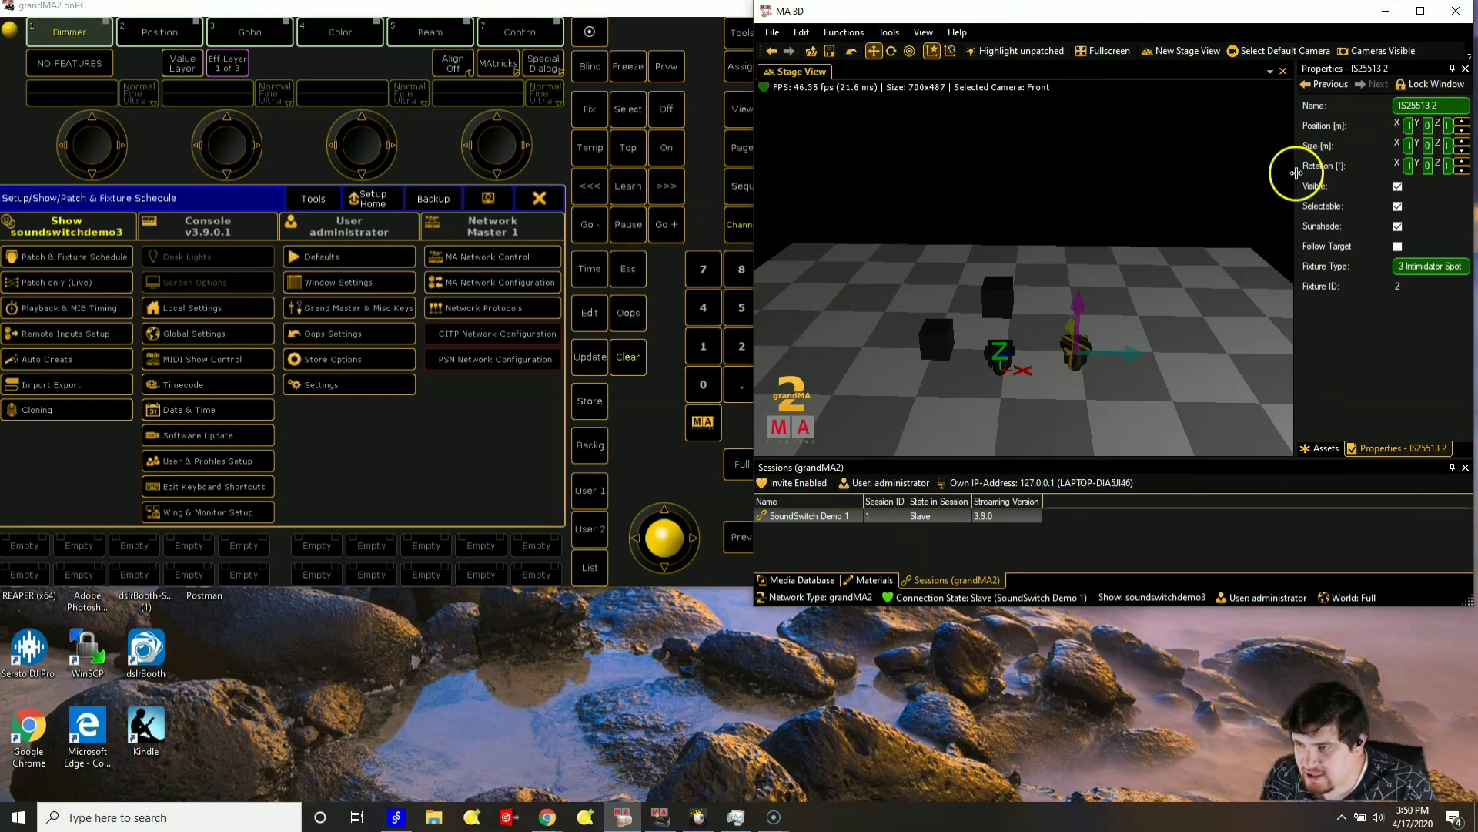
- Set the selected fixture's Rotation Y to 80 degrees in the Properties panel
left_click_drag(1296, 172, 1270, 177)
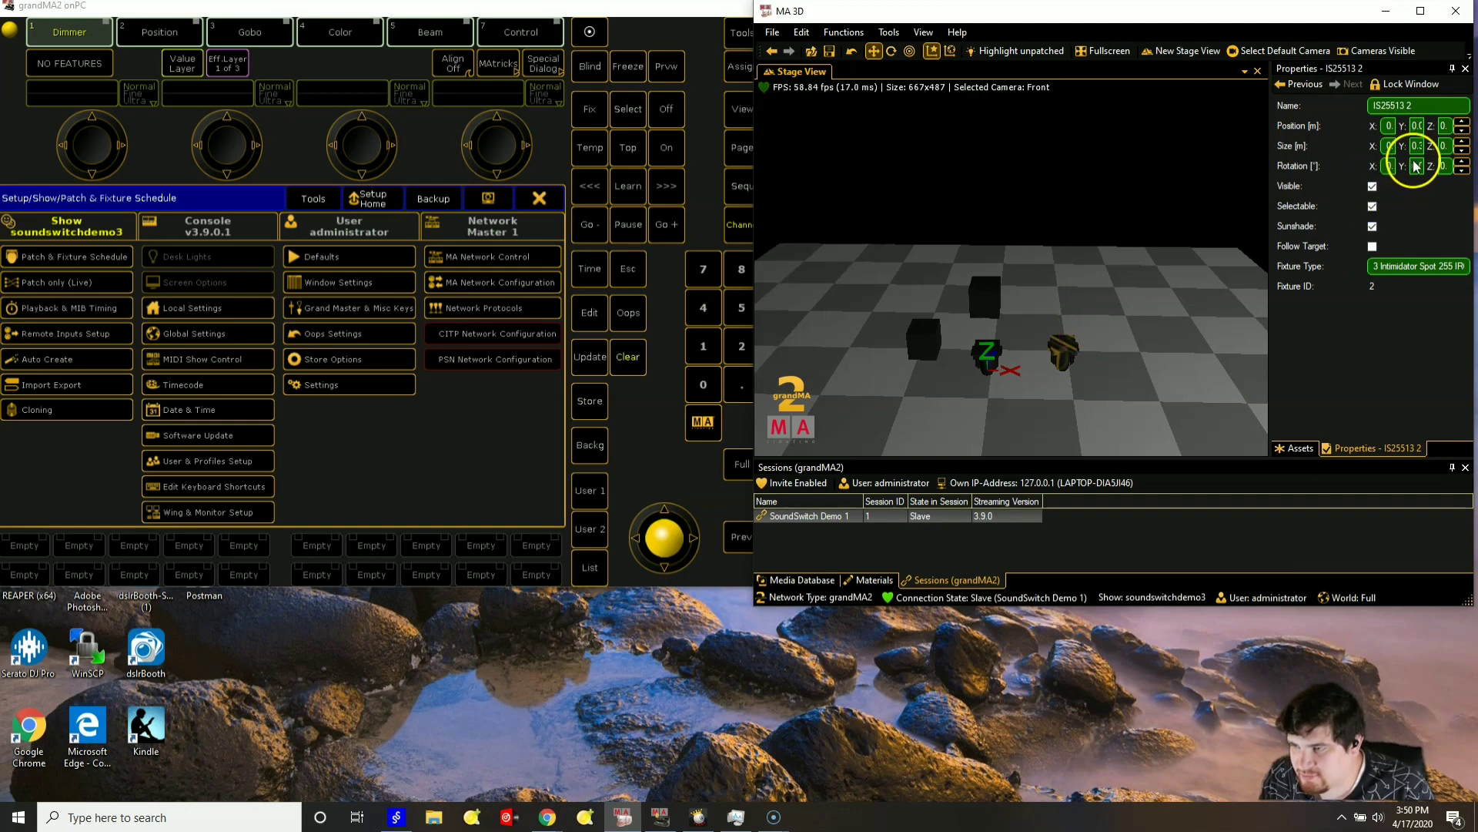
left_click(1417, 166)
type("80")
key("Return")
left_click(1218, 322)
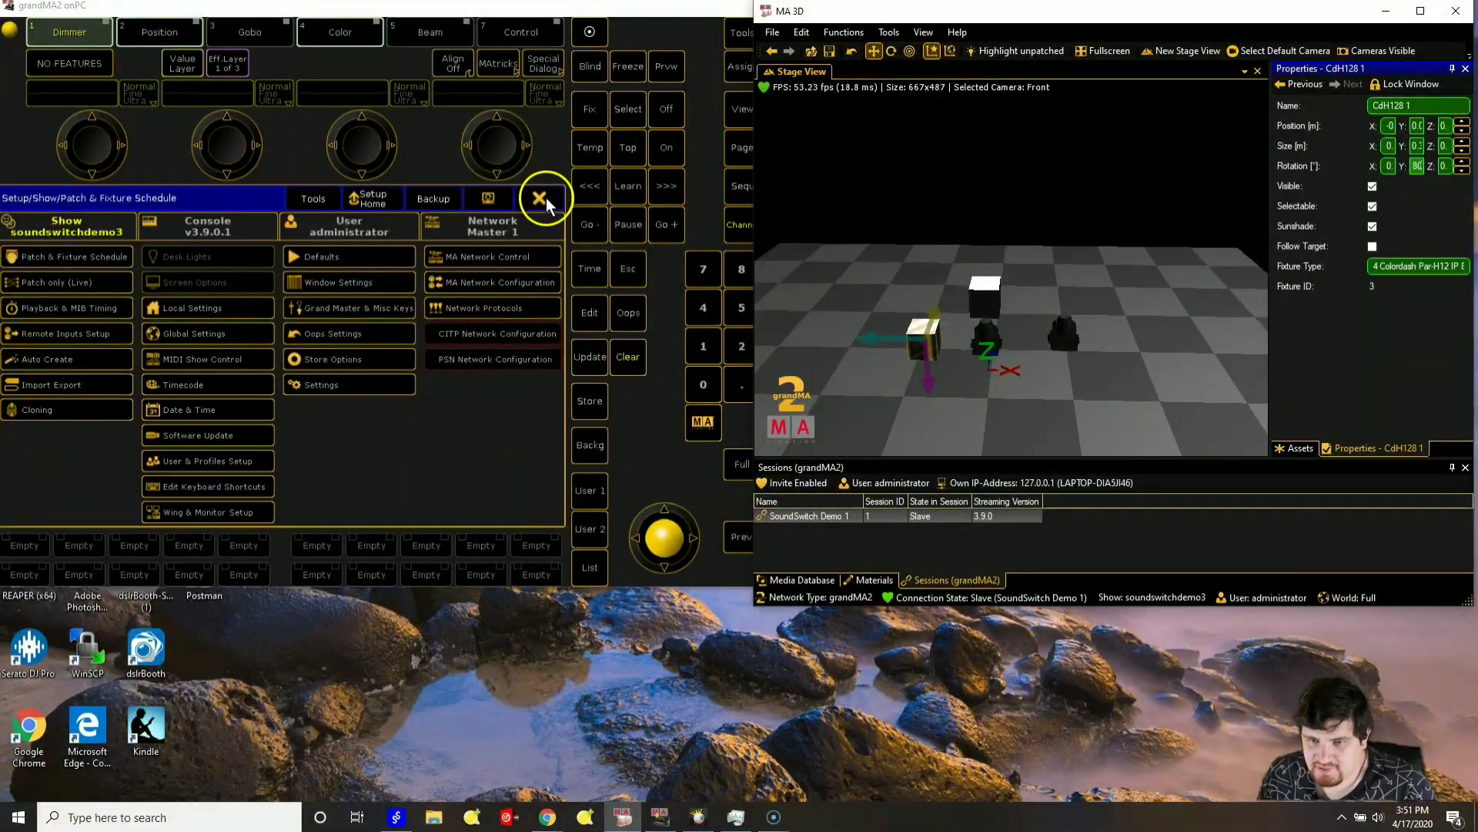
- Zero all DMX channels with 'dmx 1.1 thru at 0', then select the second Colordash par
left_click(543, 199)
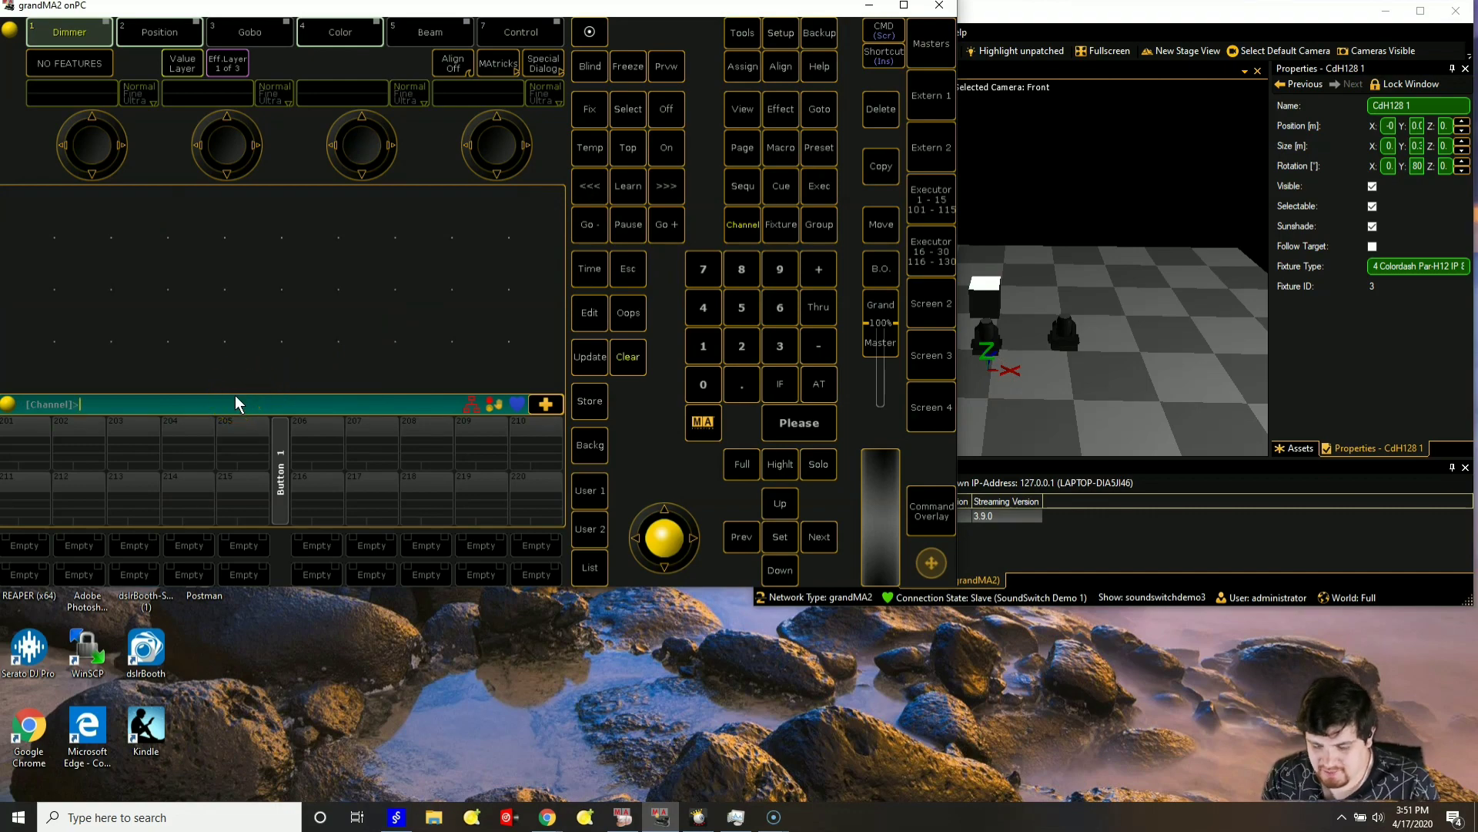
type("dmx")
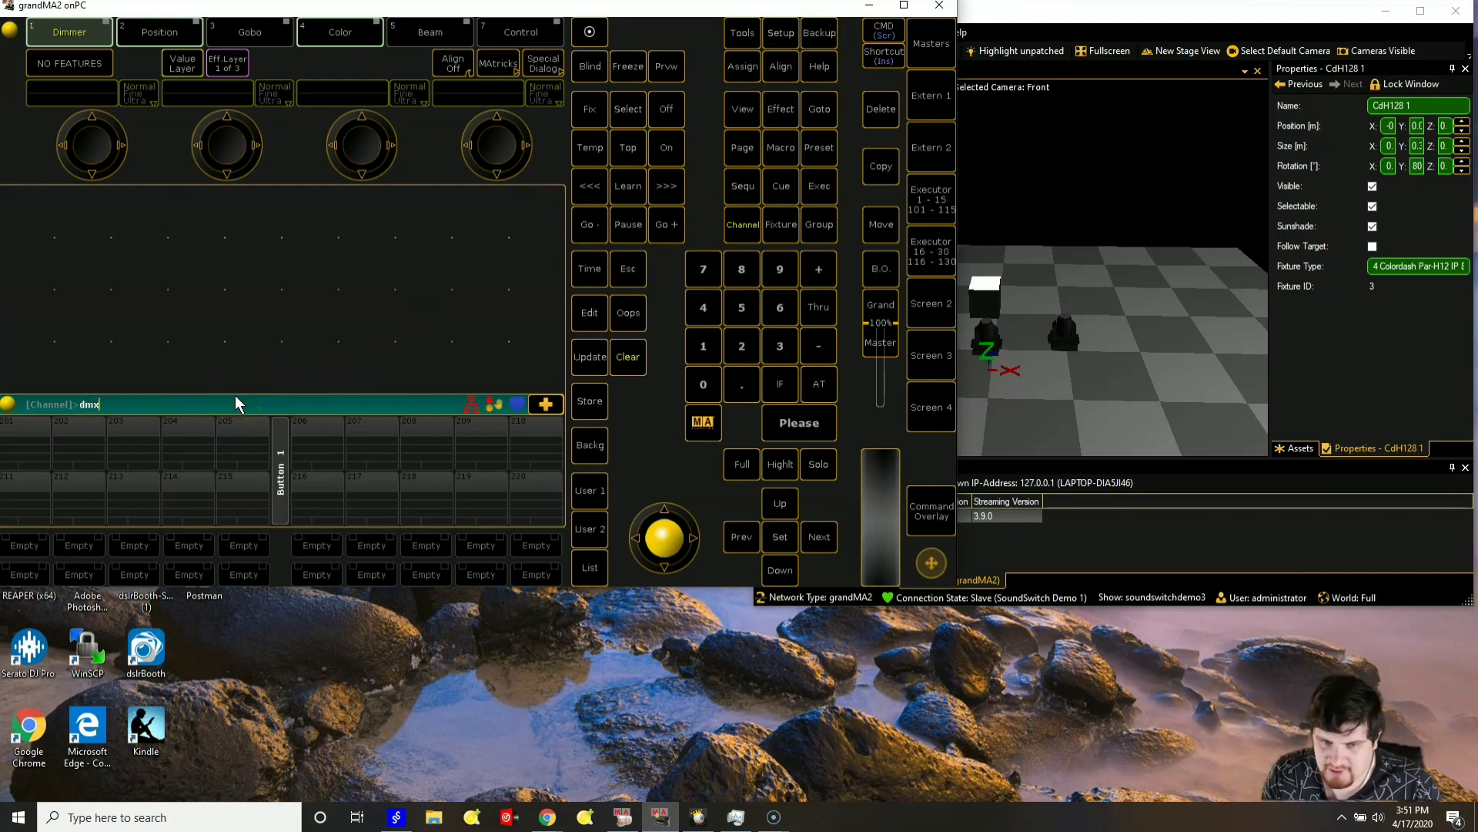
type(" 1.1")
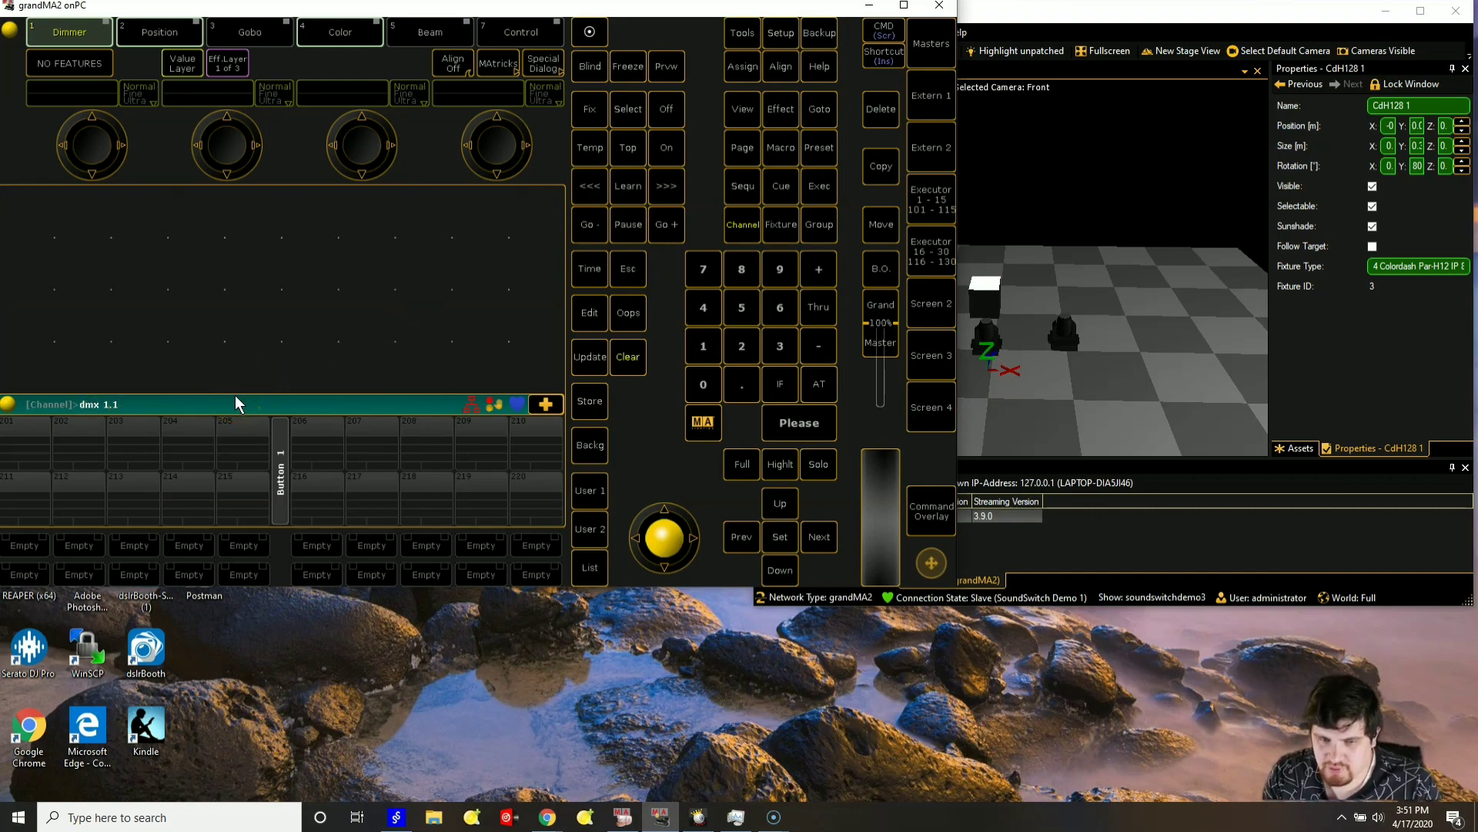
type(" thru at ")
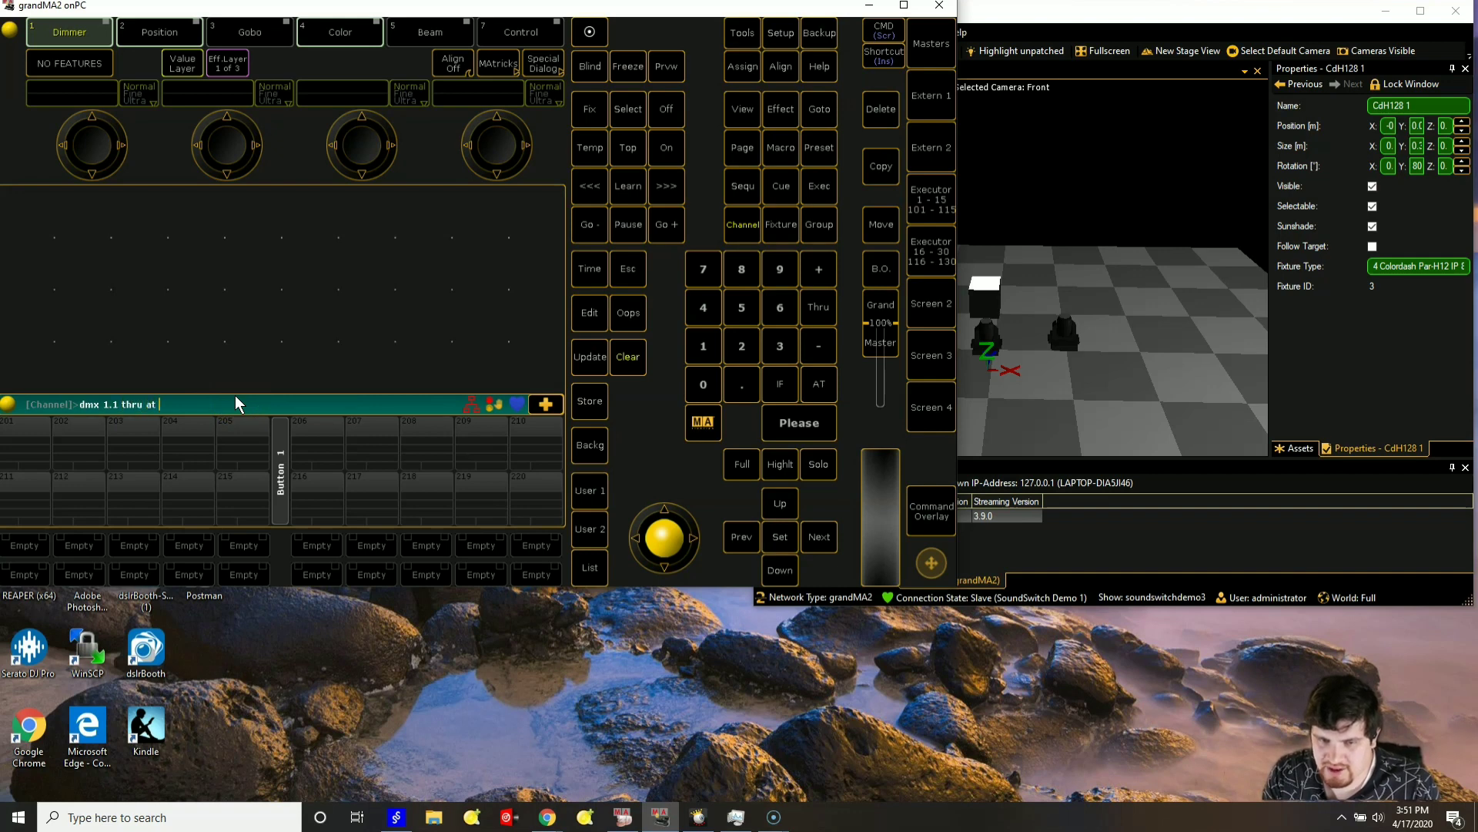
type("0")
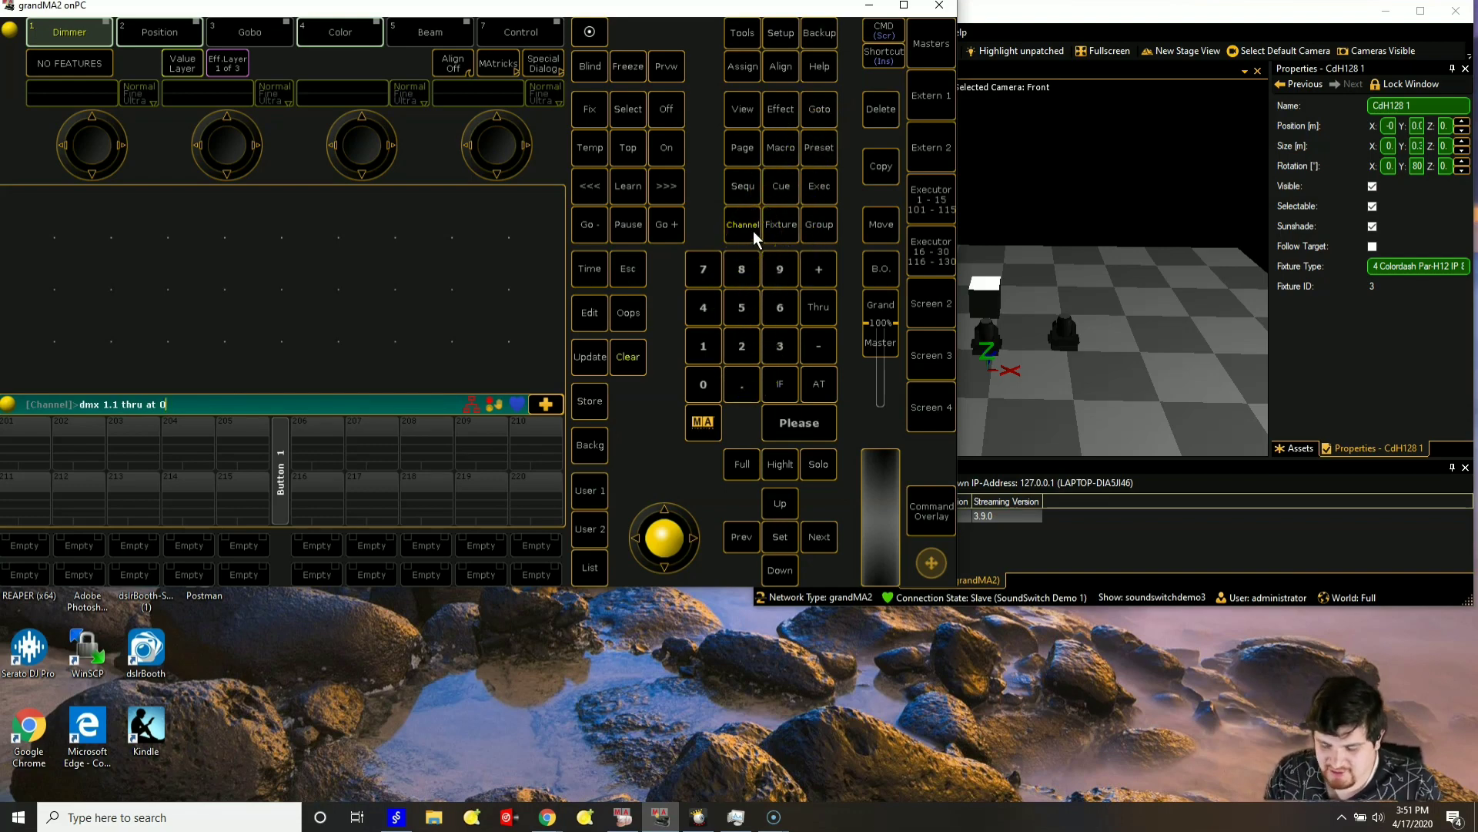
key("Return")
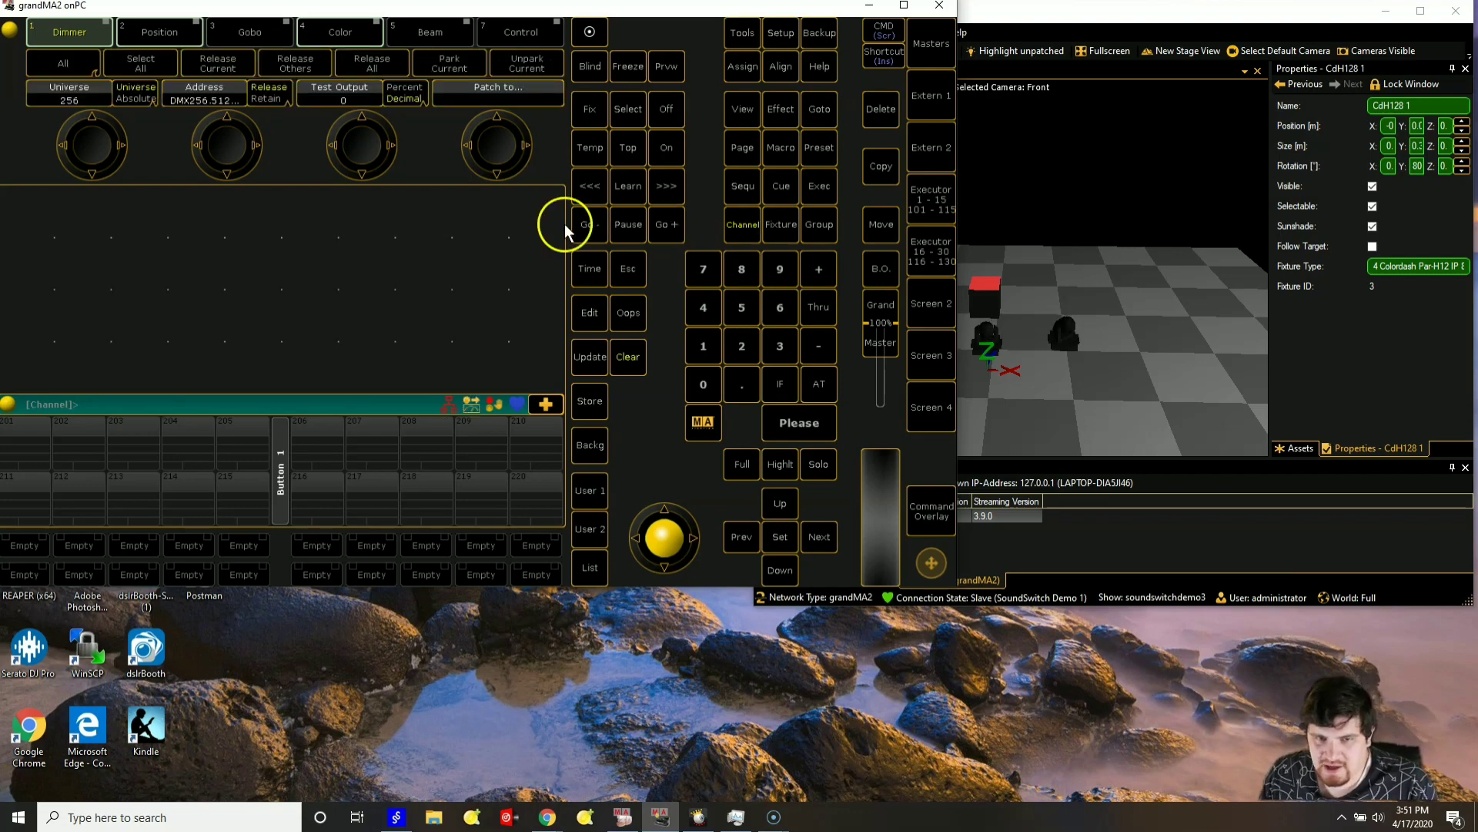
left_click(1037, 263)
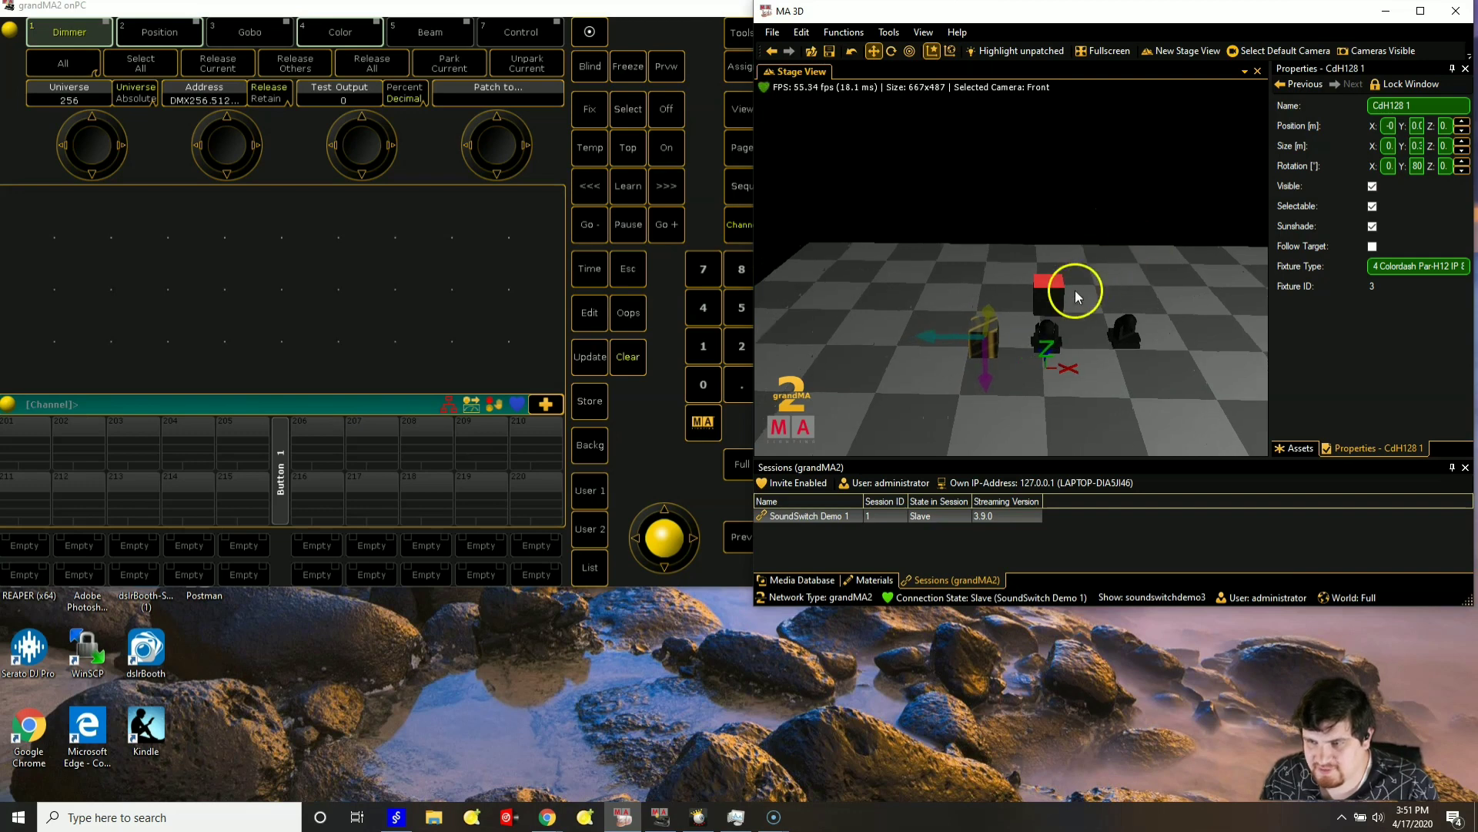
left_click(1052, 302)
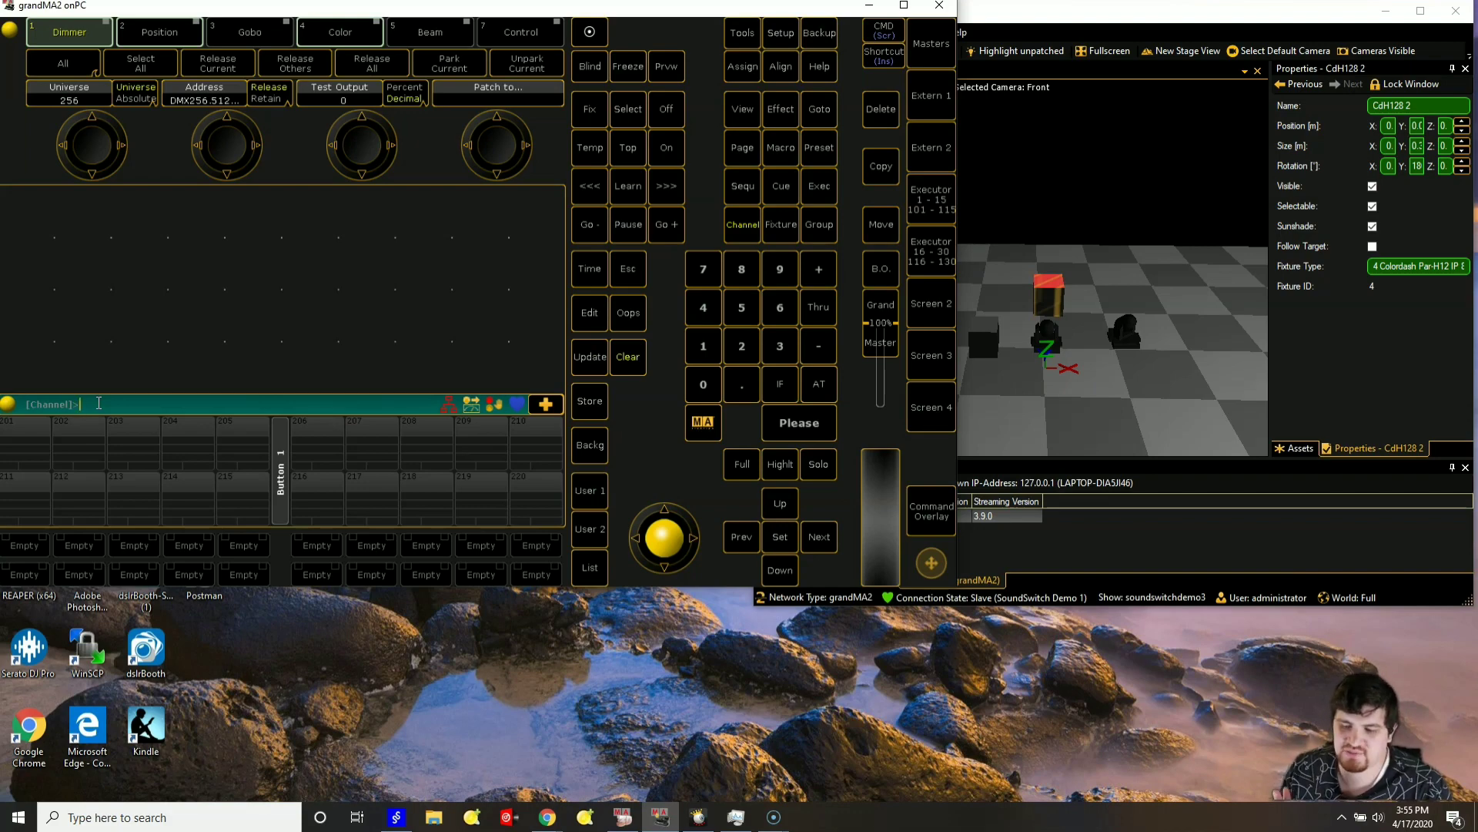
- Run 'Park Fixture 1 Thru' on the command line to hold the fixtures' output
type("Park Fixutture 1 TGh")
key("BackSpace")
type("hru Park Channel 1")
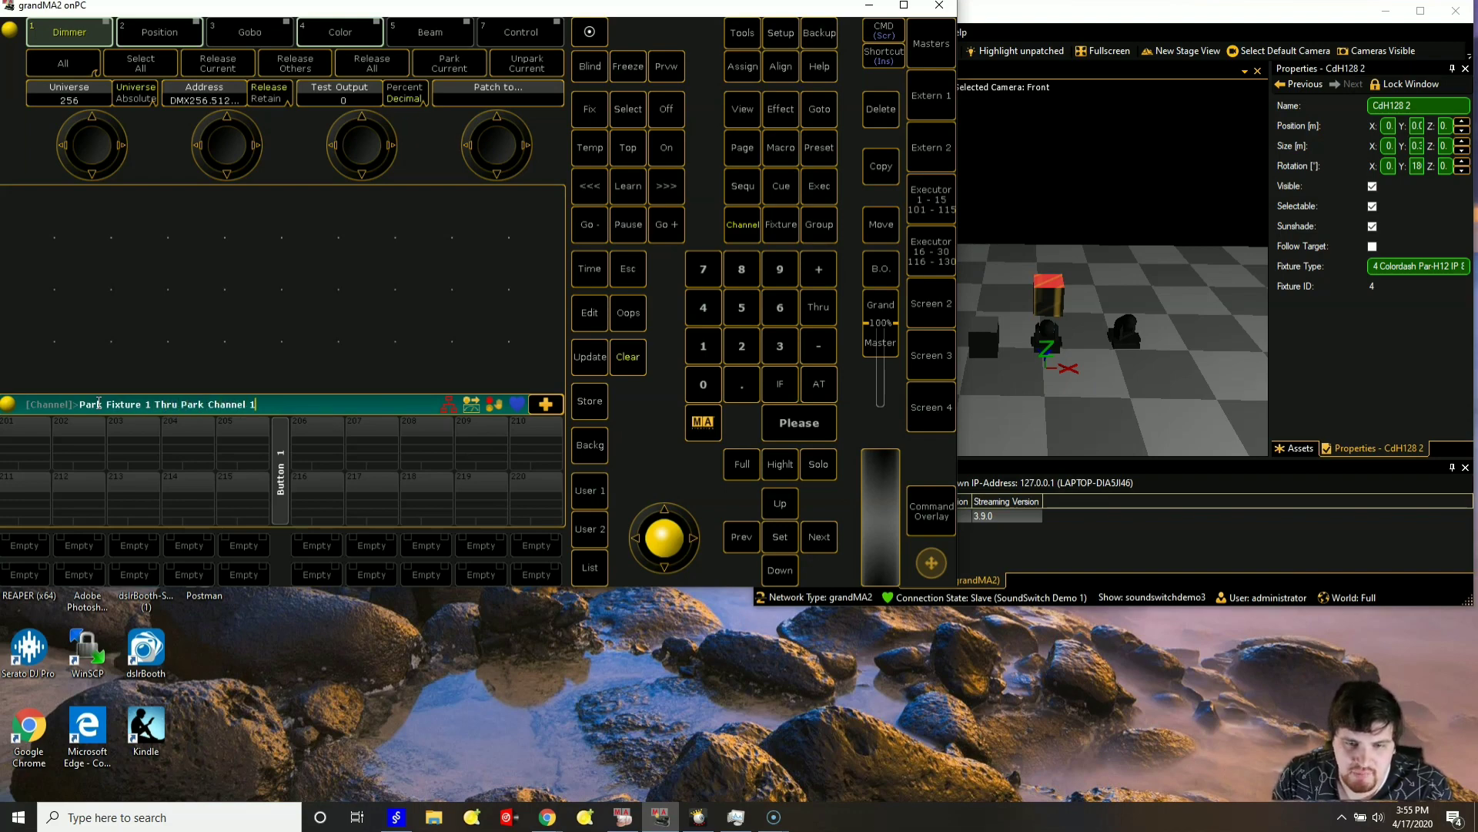
key("Return")
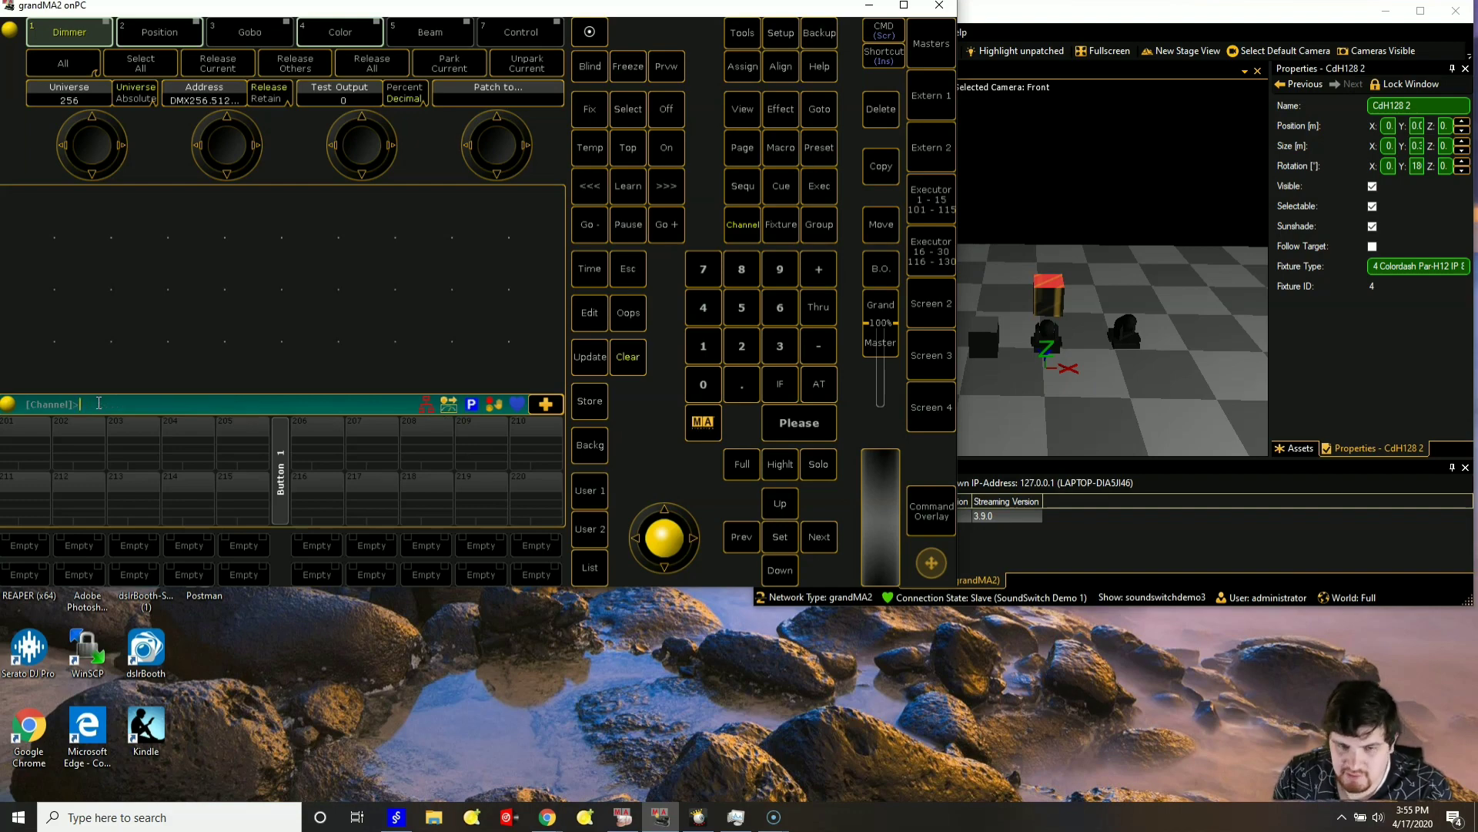
mouse_move(408, 814)
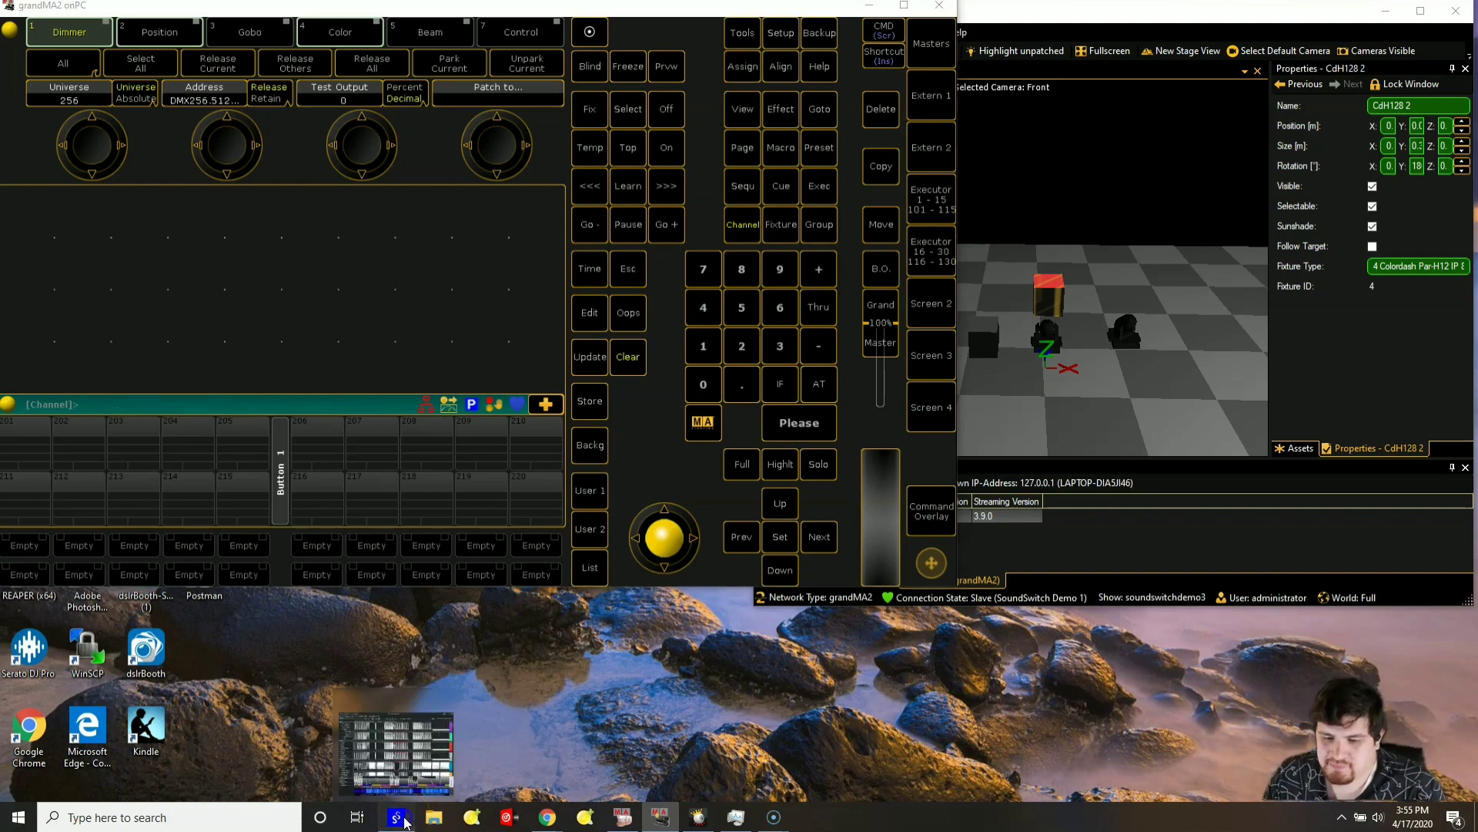
- In SoundSwitch, add a venue named 'SoundSwitch Demo', open it, and bring up the Fixture Library
left_click(406, 820)
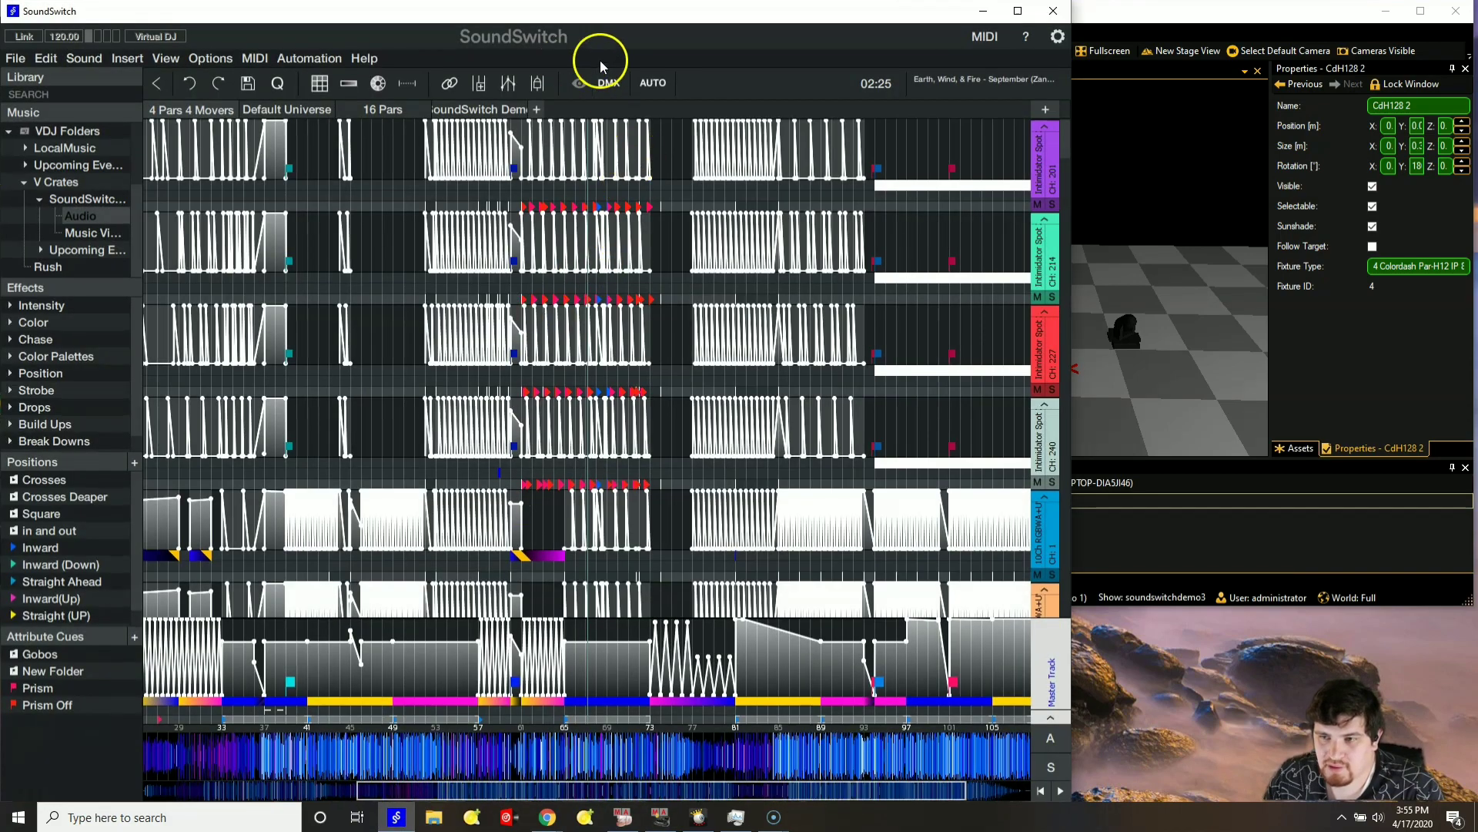
left_click(536, 110)
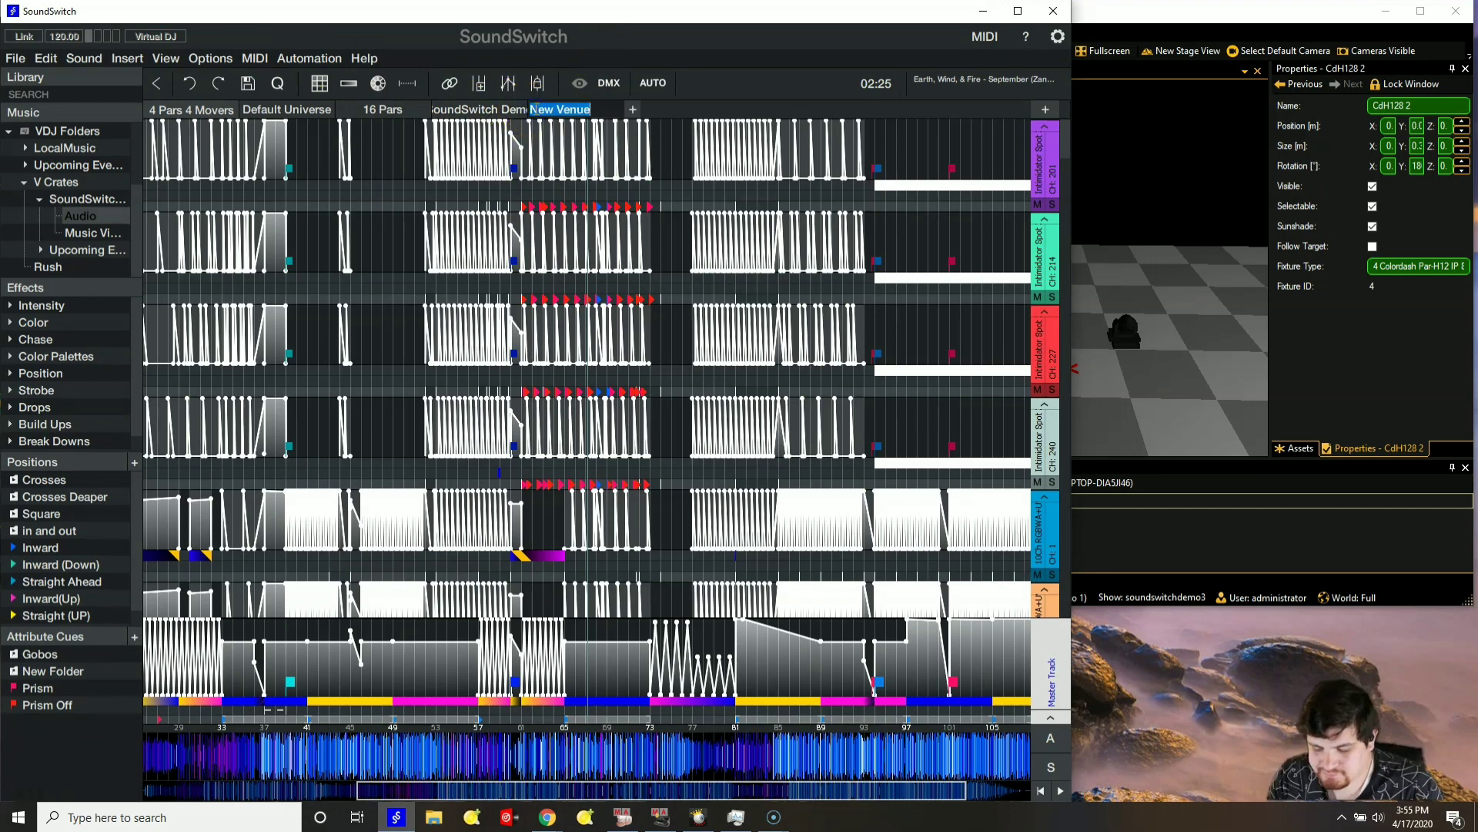
type("SoundSwitch Demo")
key("Return")
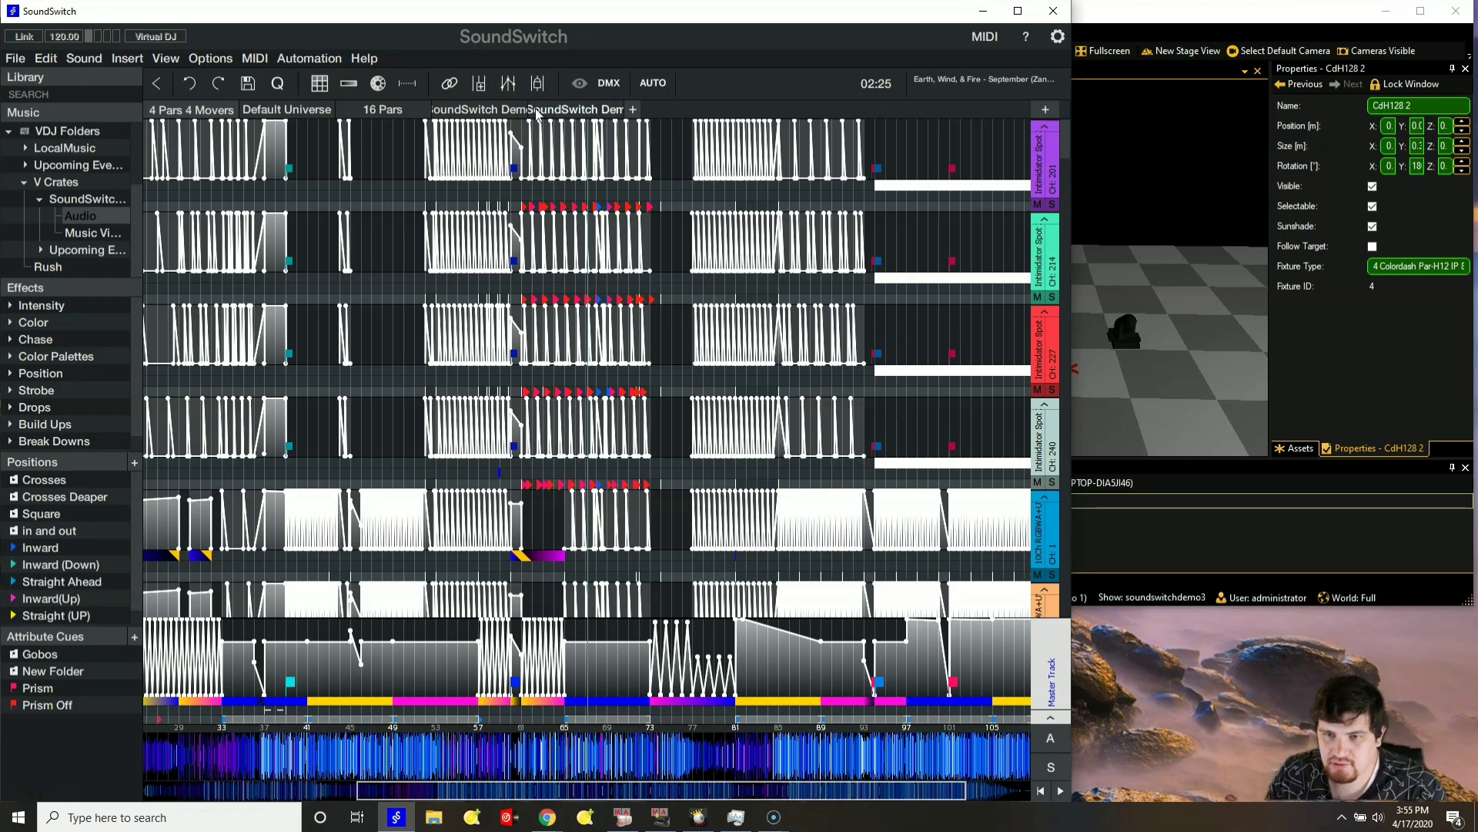
left_click(539, 110)
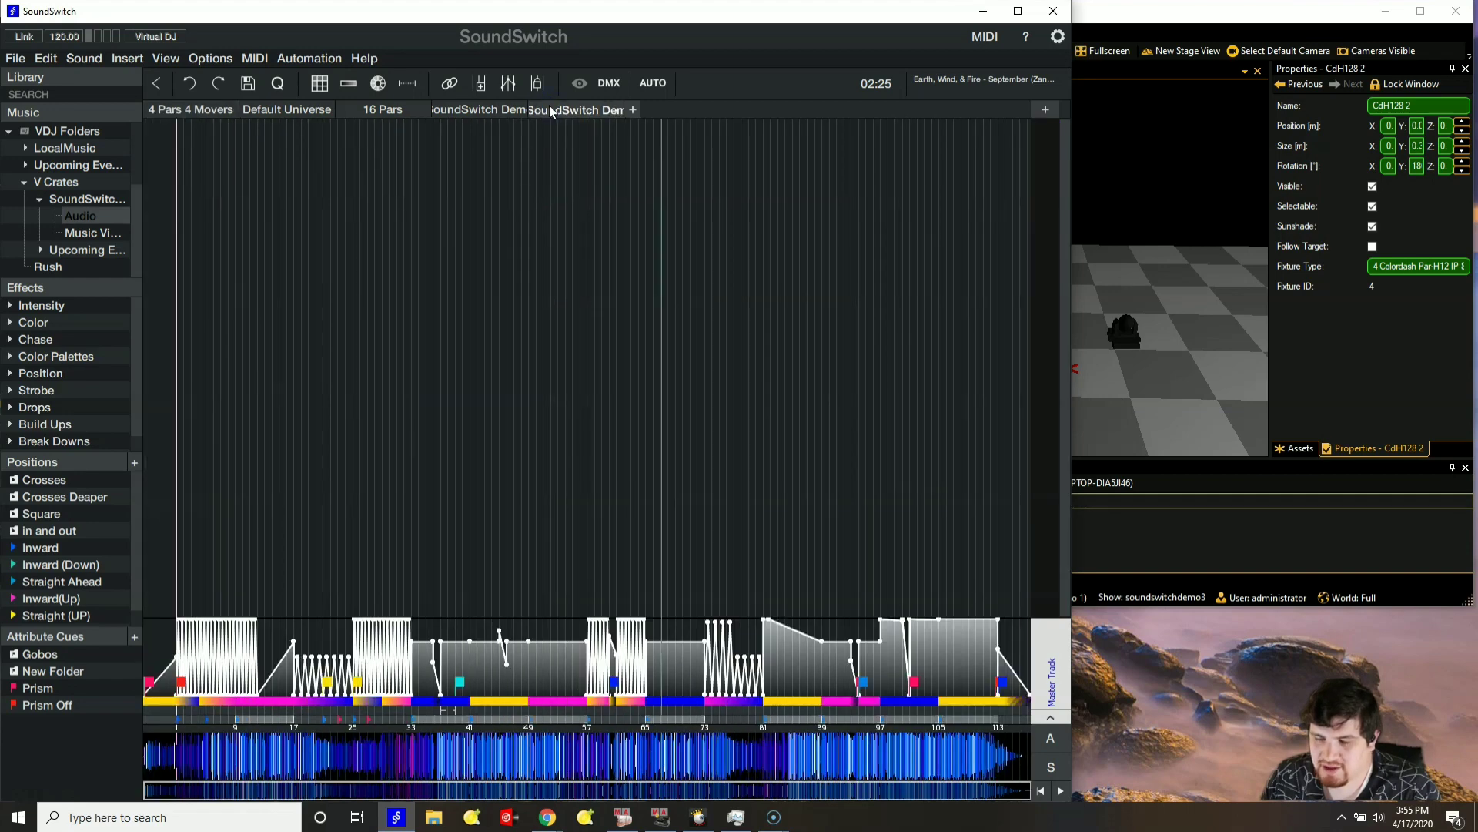
left_click(1045, 110)
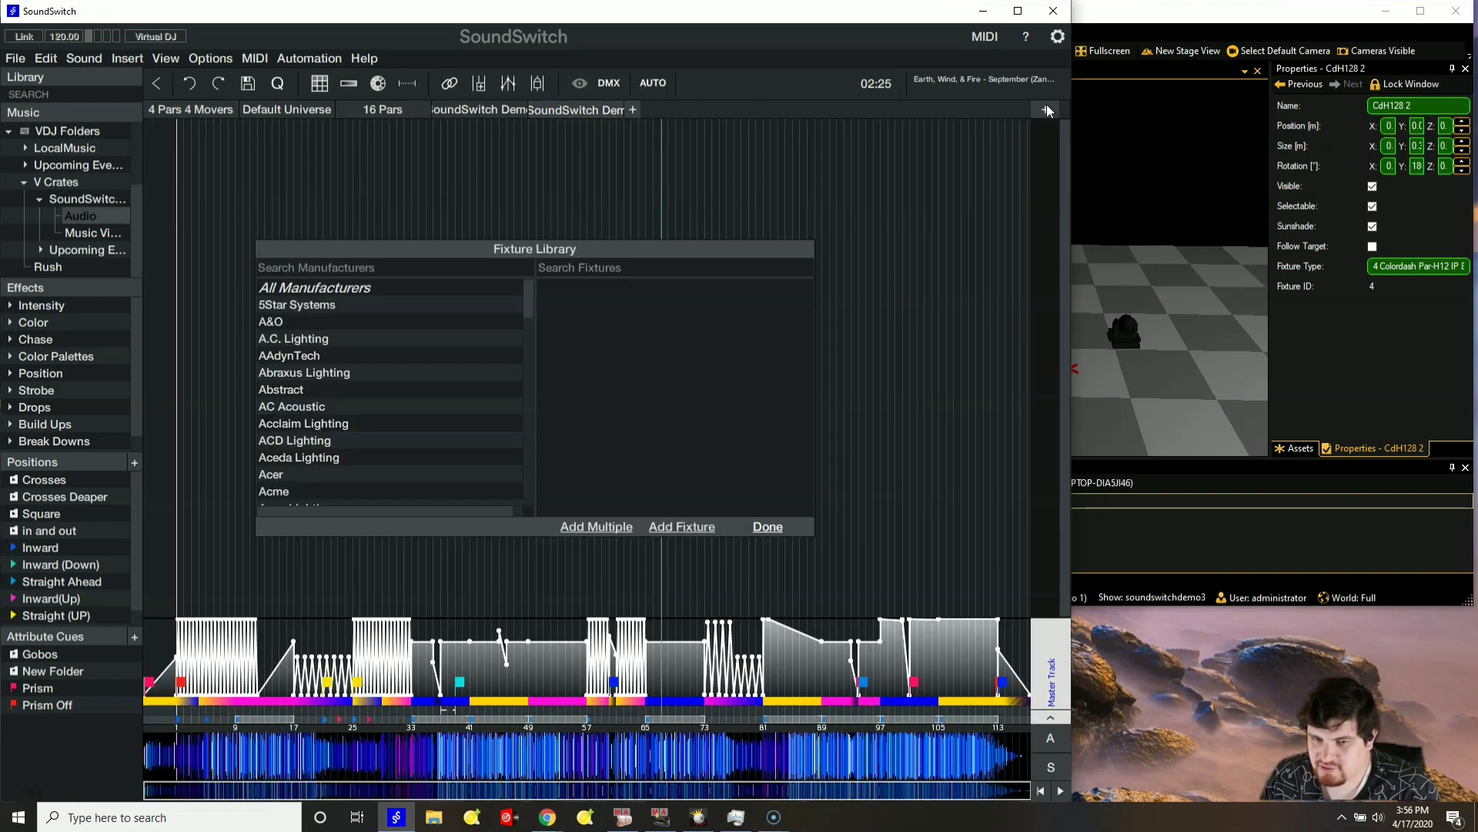
- Add two Chauvet Intimidator Spot 255 IRC fixtures in Mode 1, auto-addressed at 1 and 14
left_click(387, 265)
type("Chauvet")
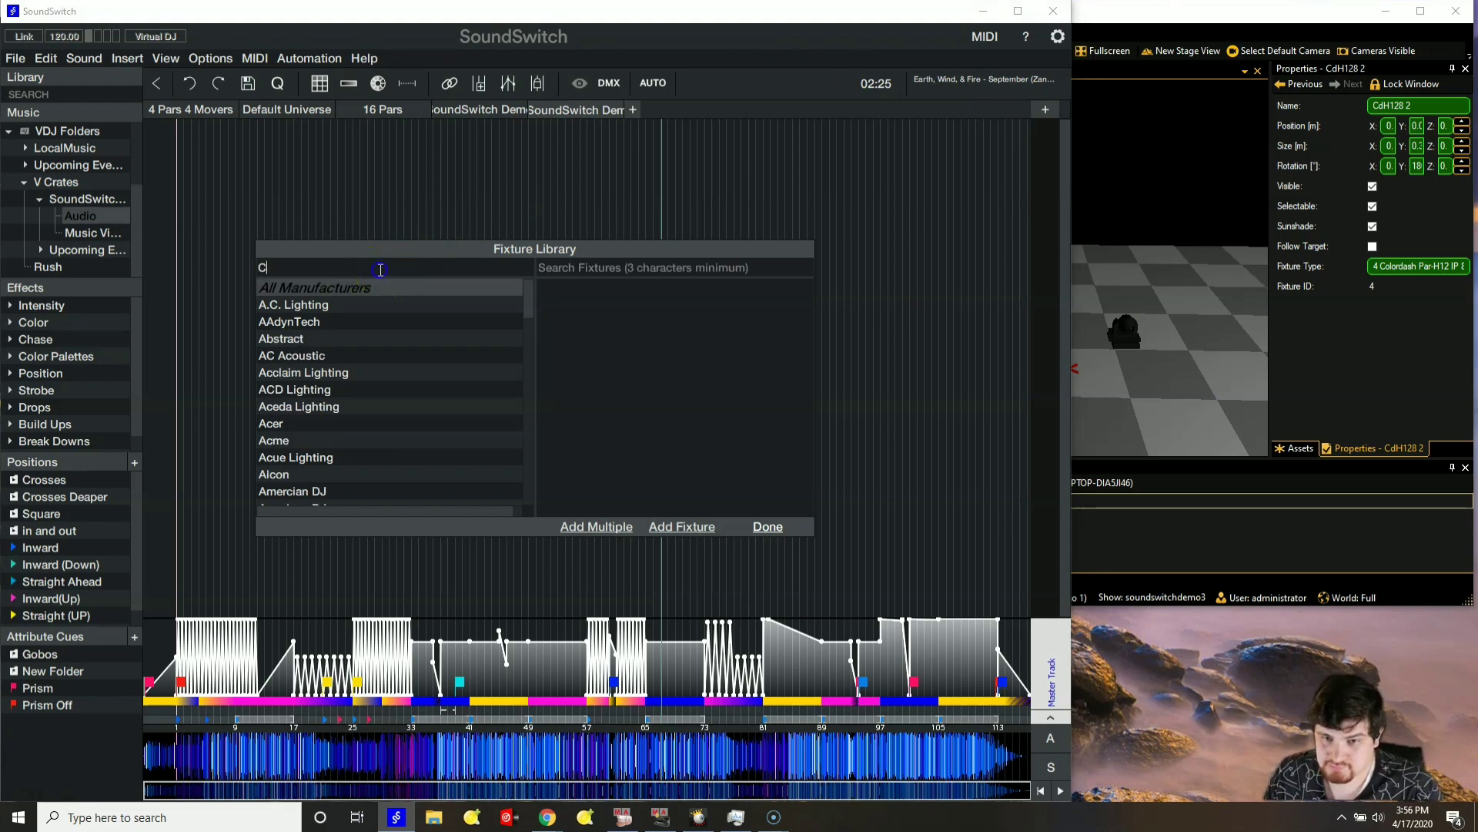
left_click(570, 266)
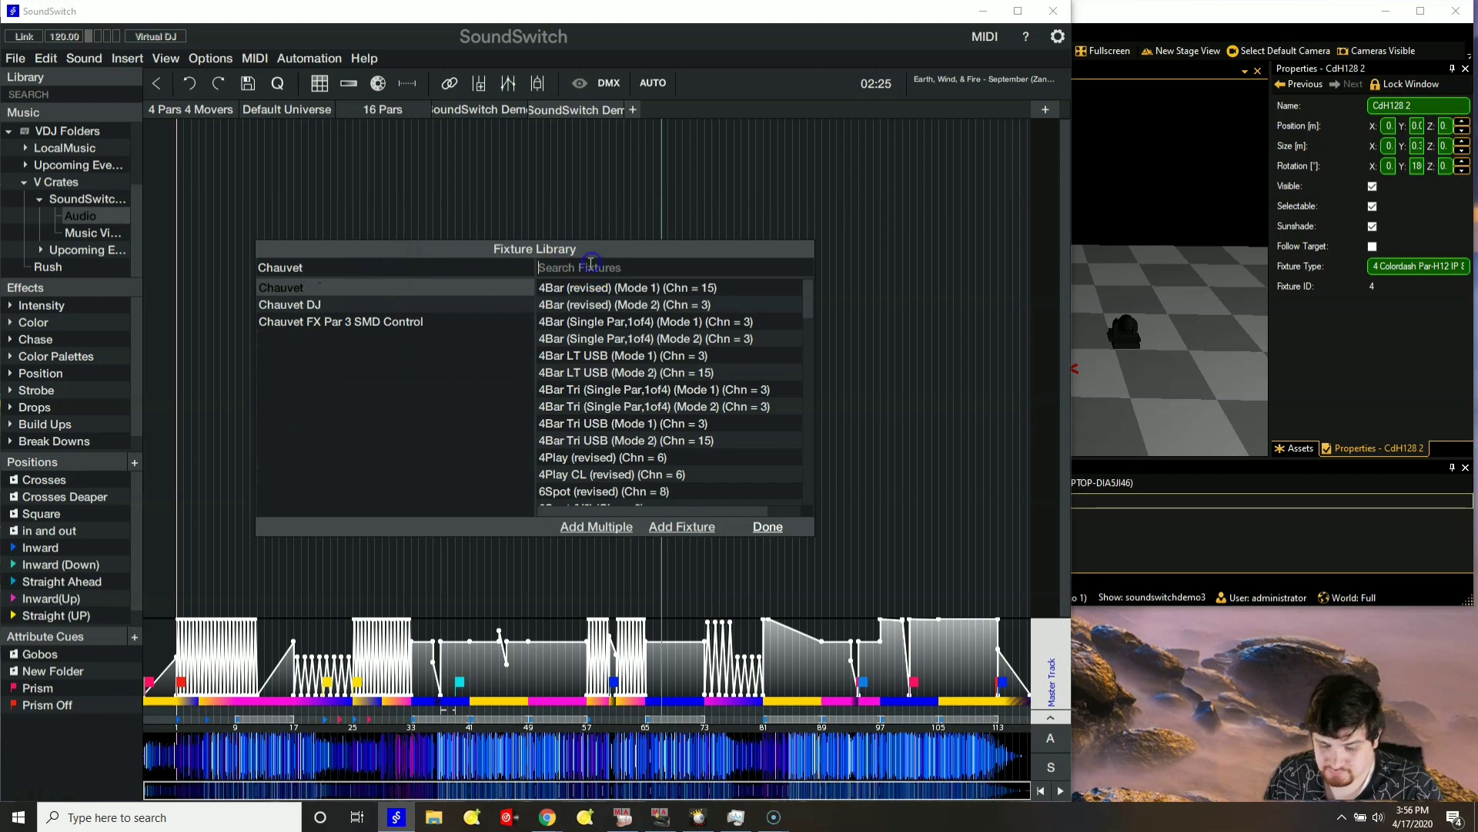
type("255")
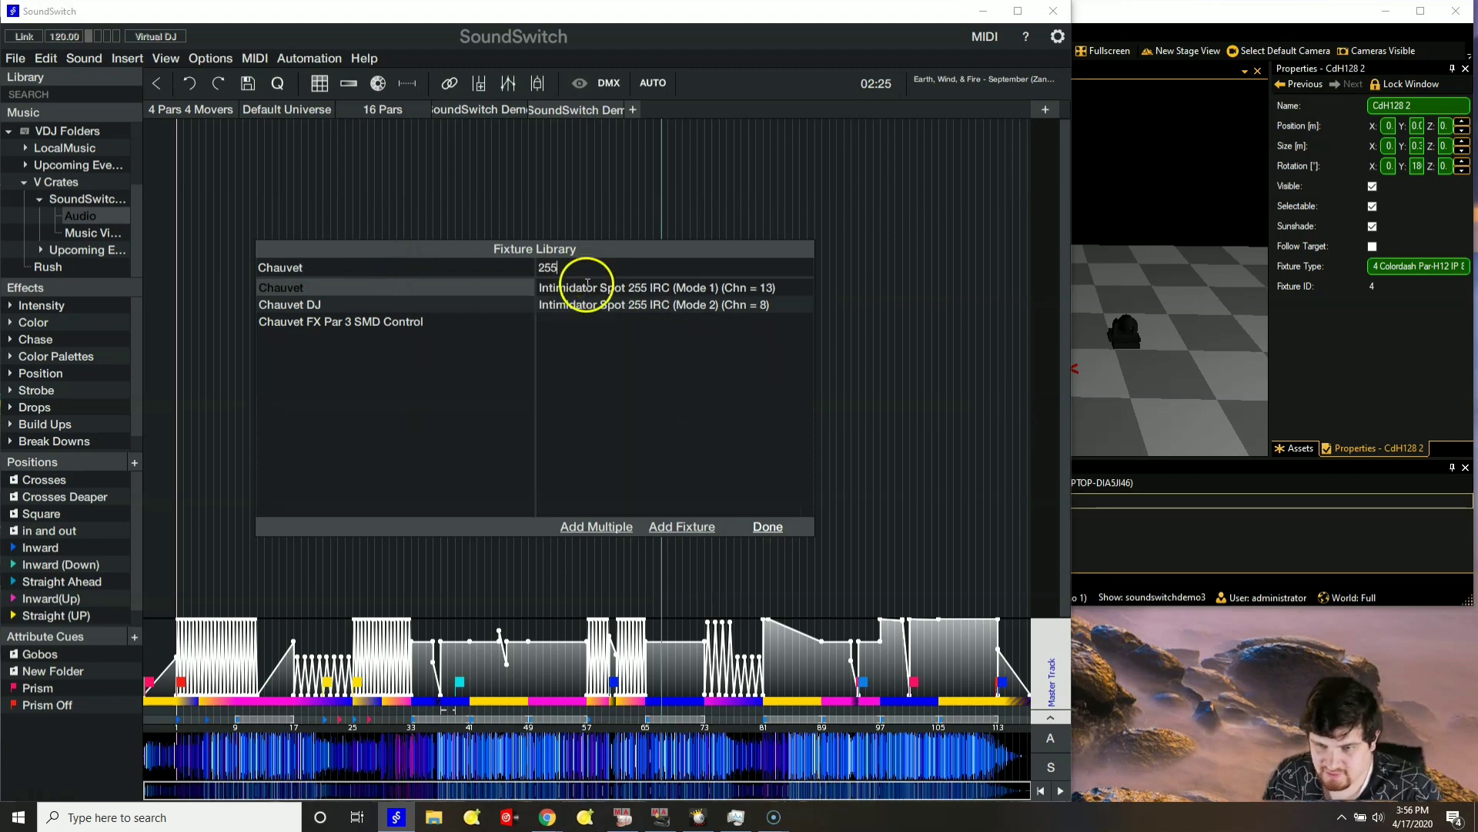
left_click(589, 304)
left_click(602, 287)
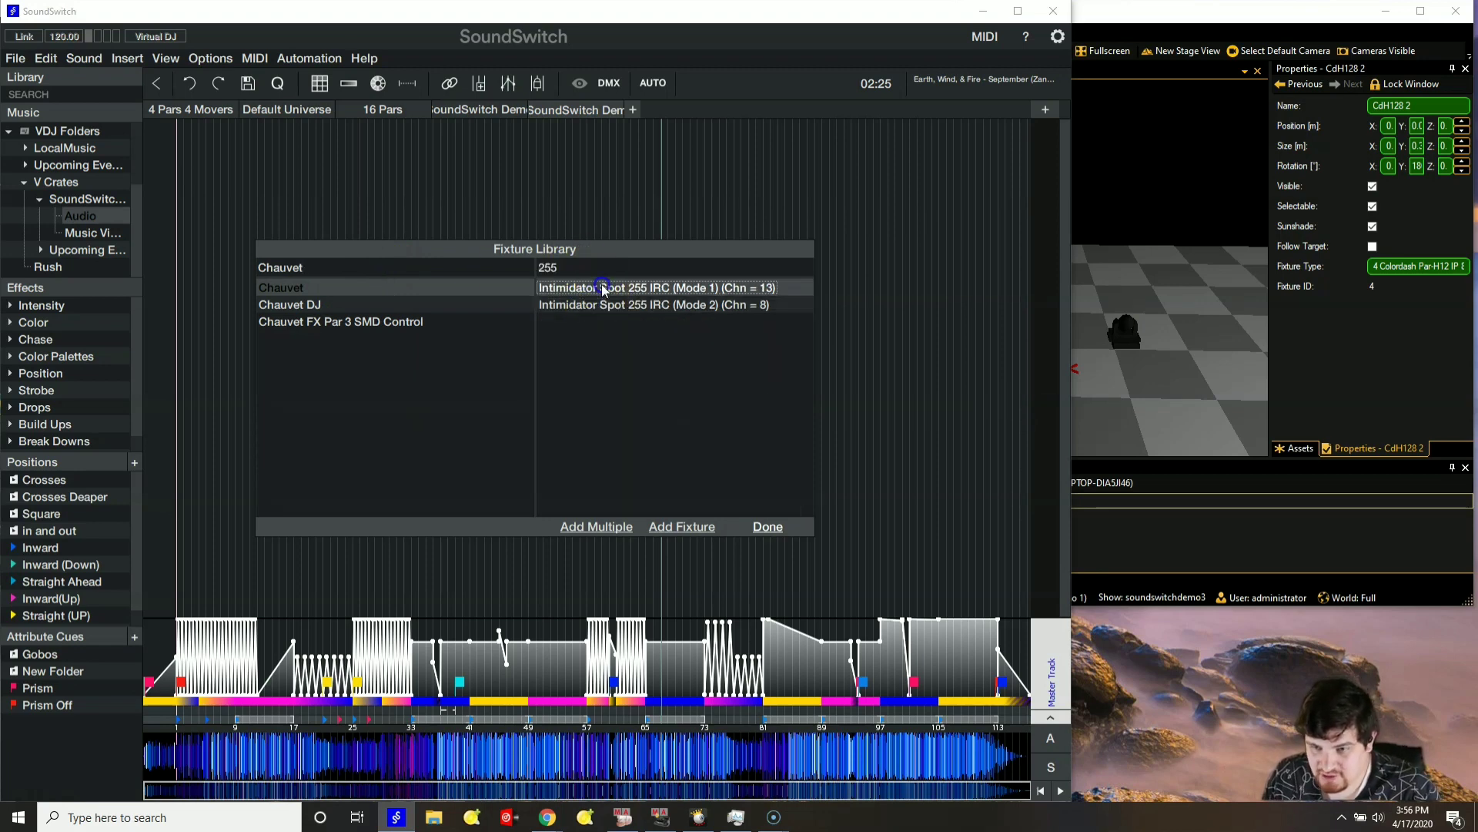
left_click(594, 528)
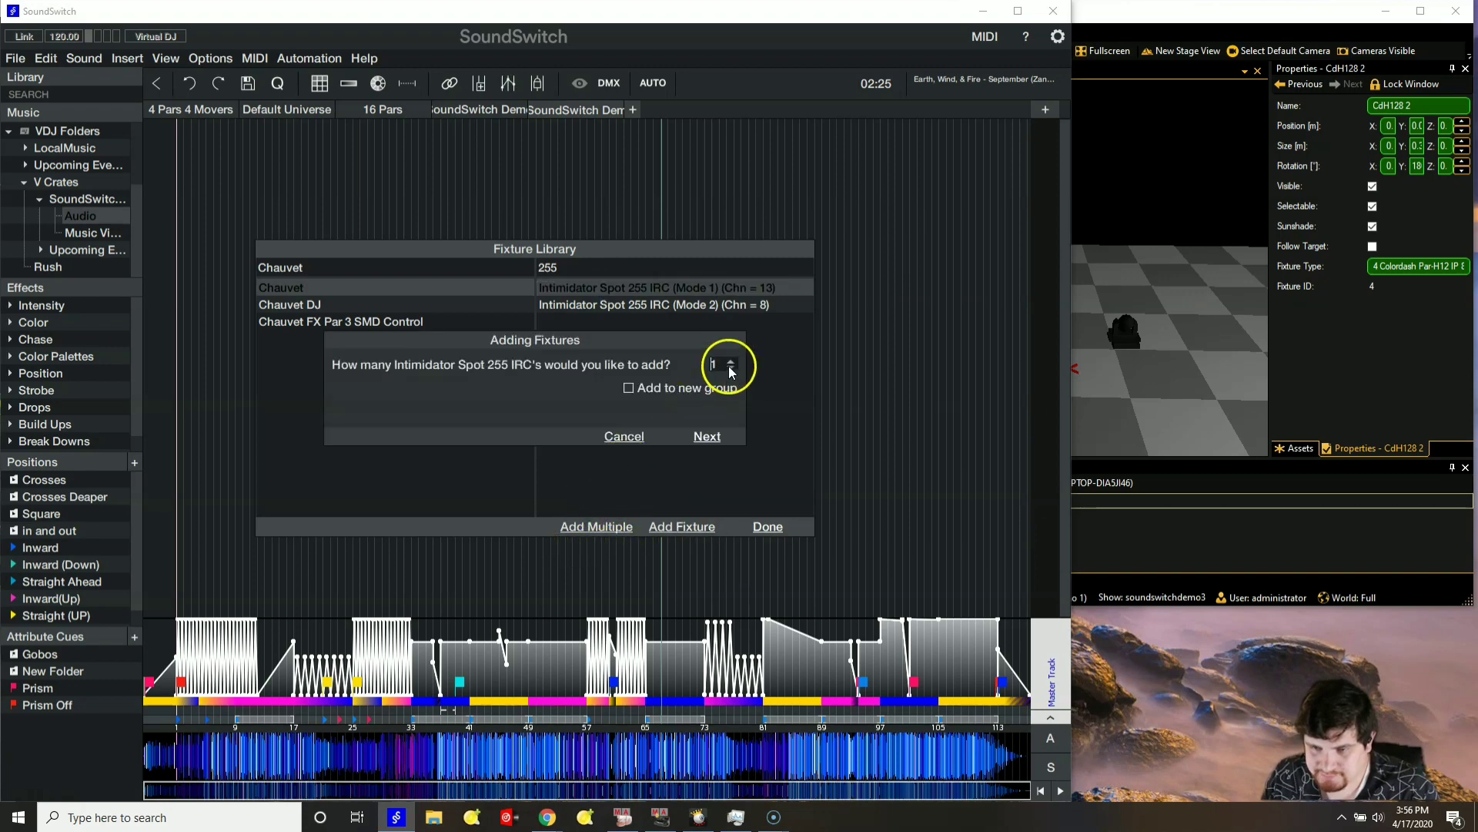
left_click(731, 360)
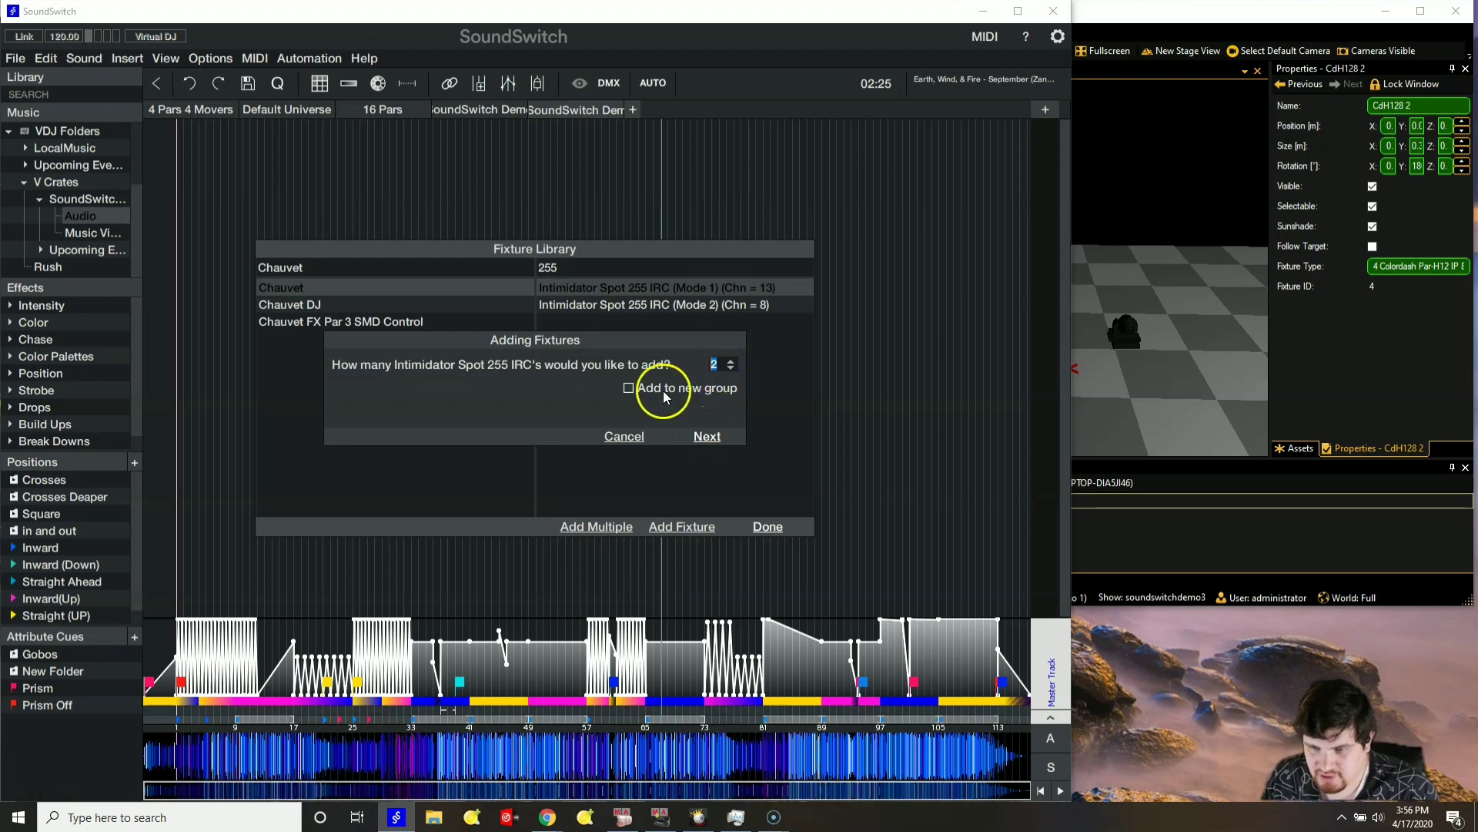
left_click(697, 434)
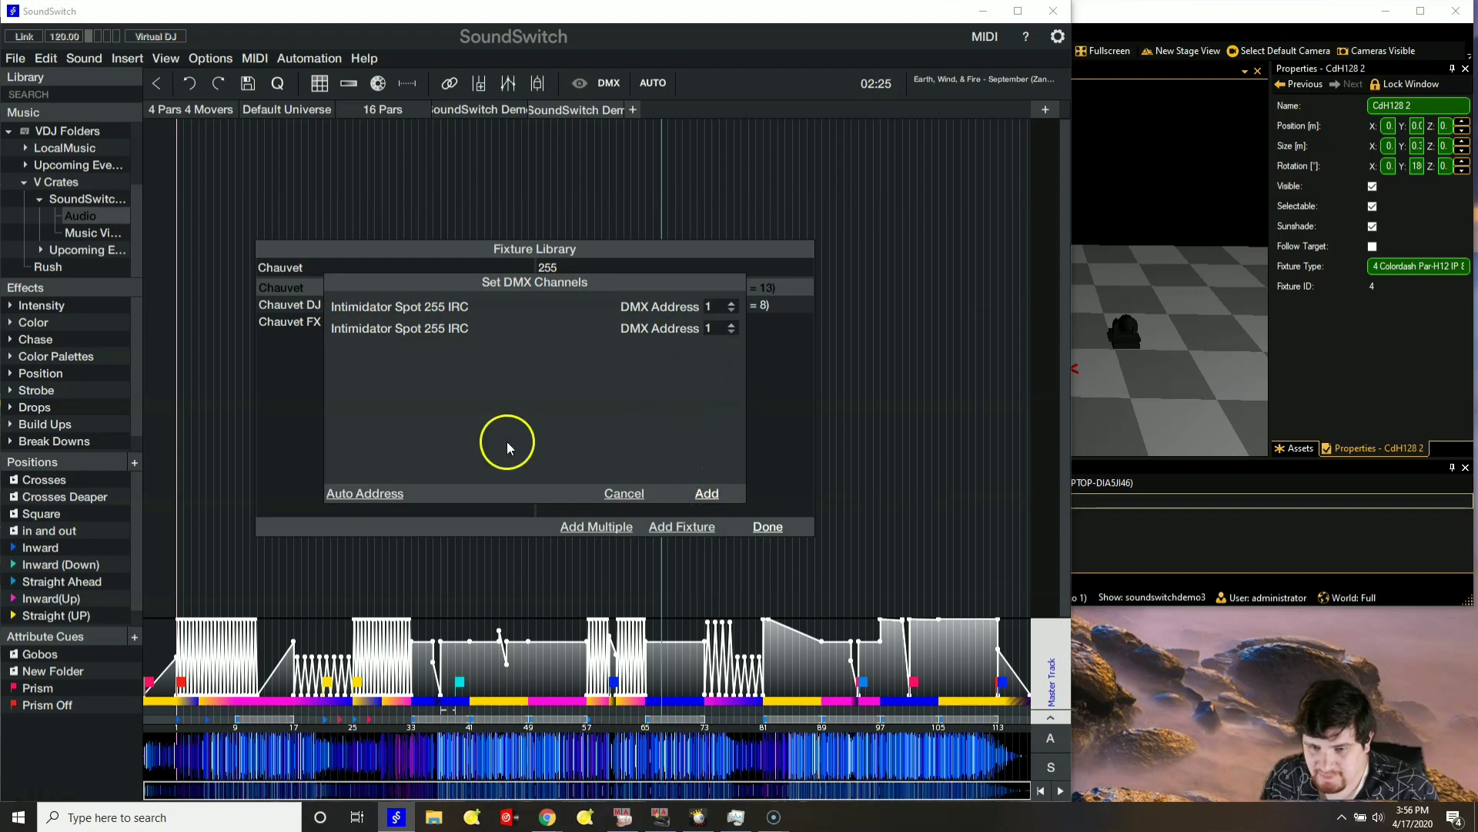
left_click(387, 495)
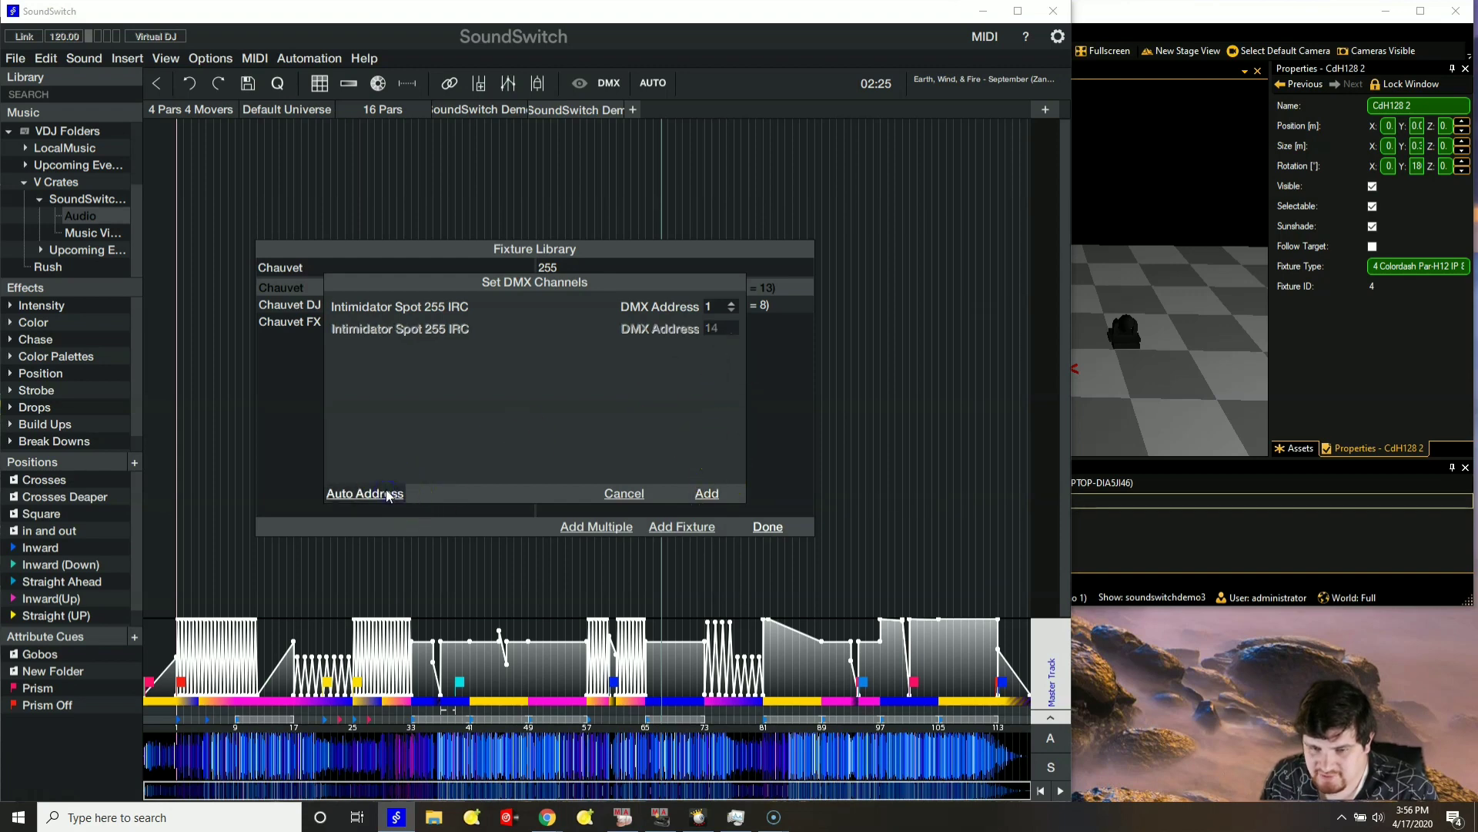
left_click(705, 494)
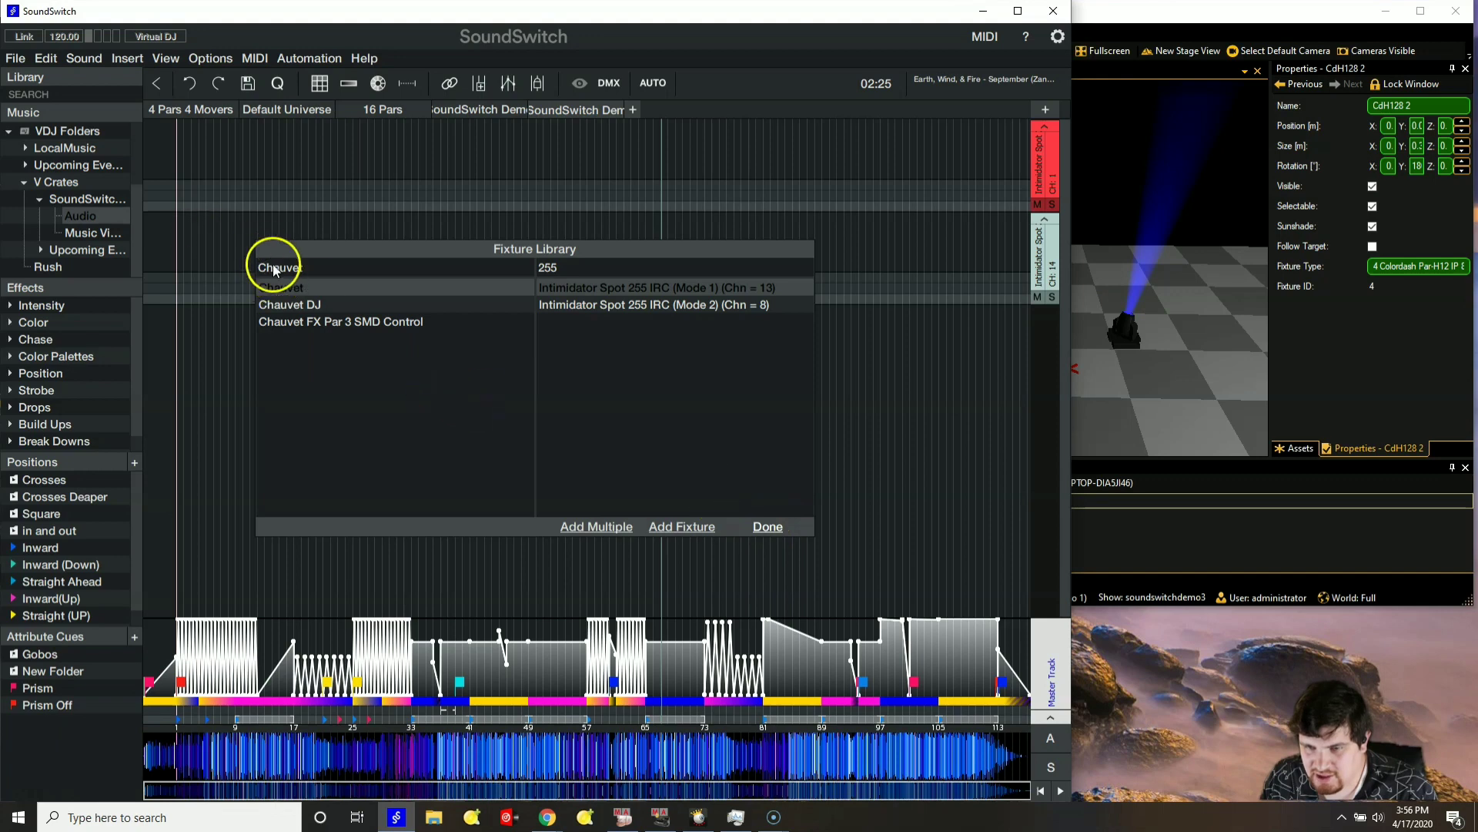
- Add two Junman Lighting 10Ch RGBWA UV Pars at channels 27 and 37
left_click(301, 268)
double_click(300, 268)
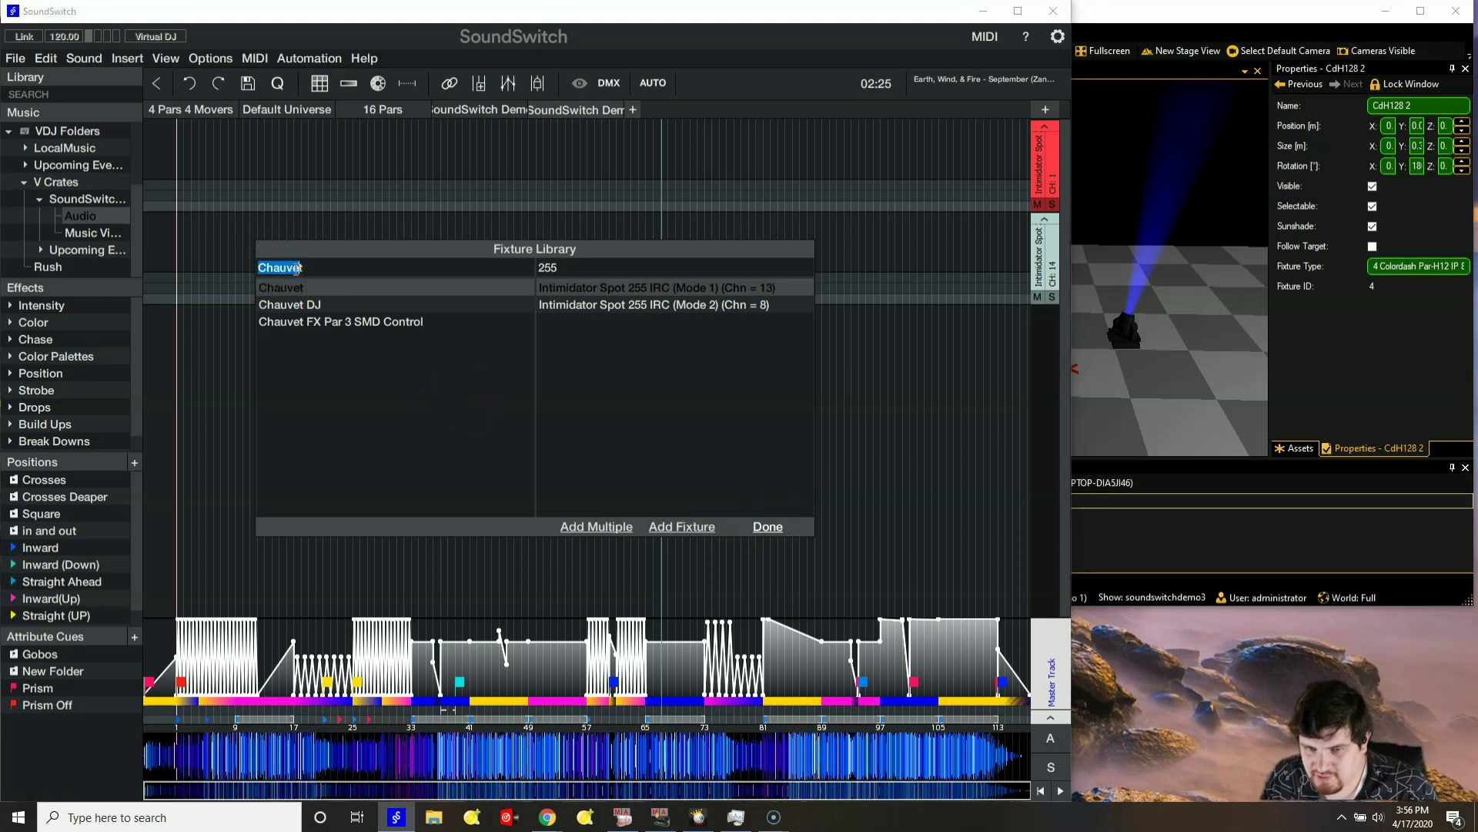
key("BackSpace")
type("Jun")
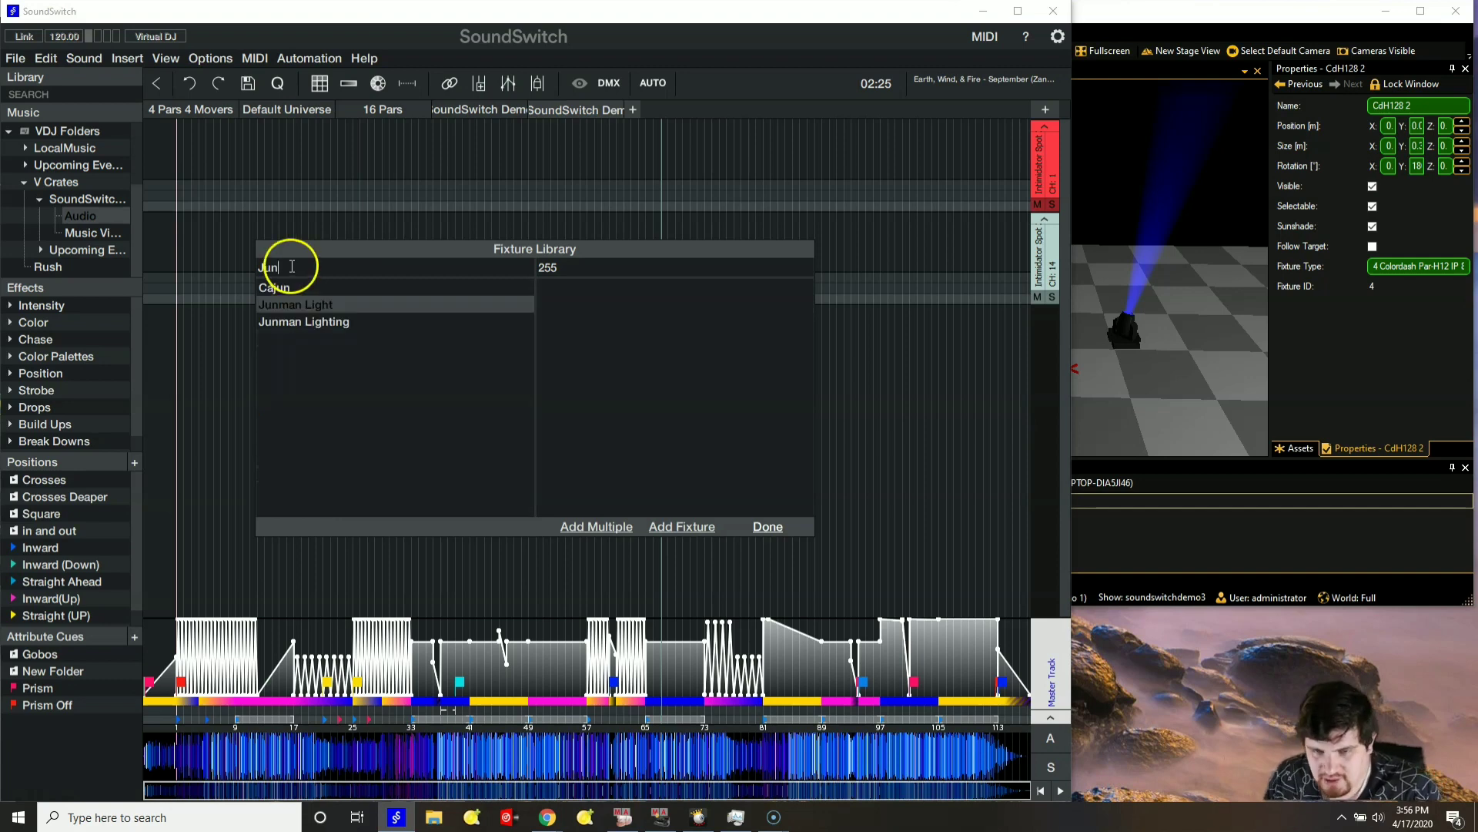
left_click(331, 322)
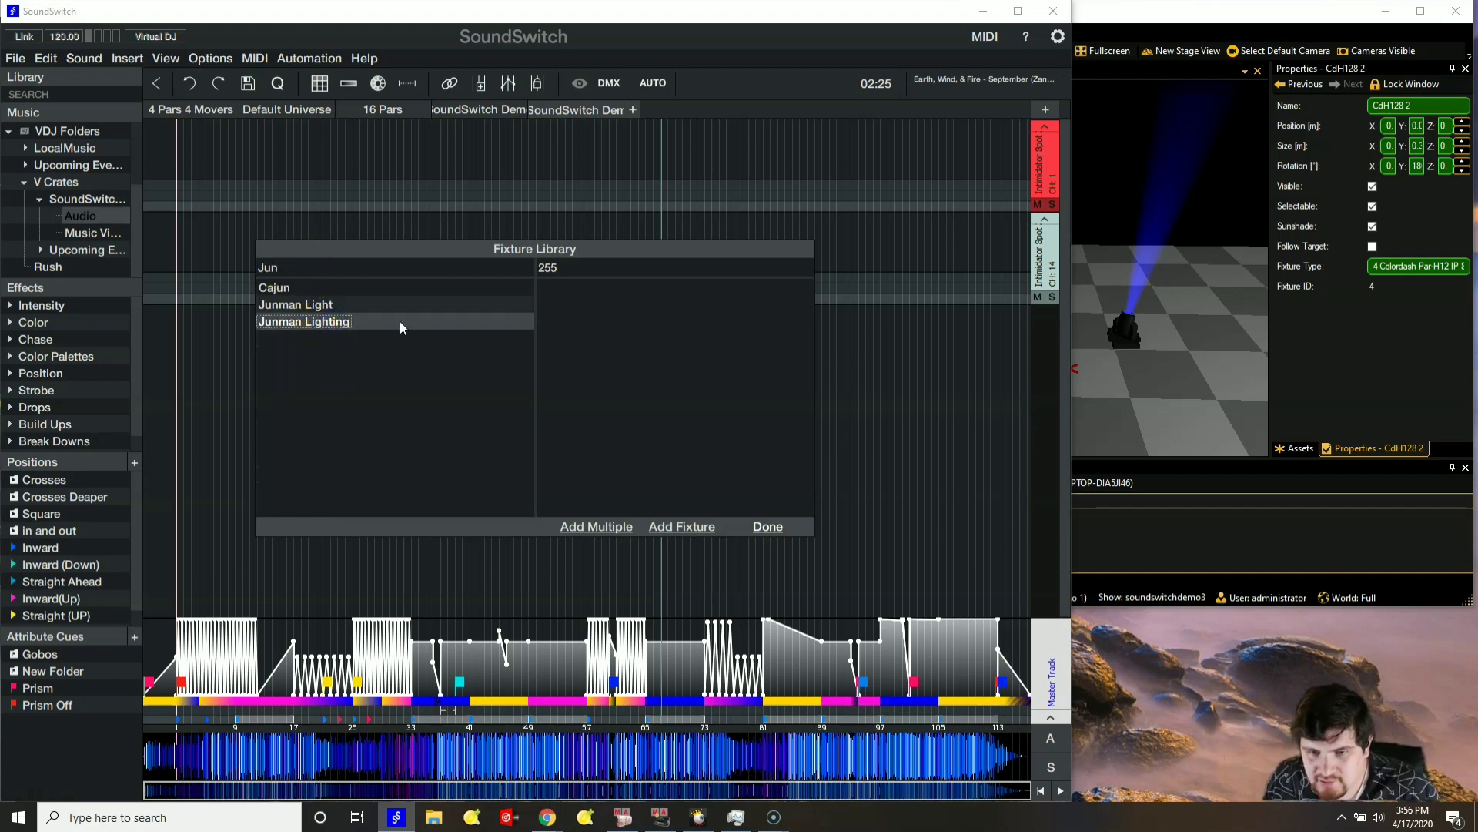
left_click(543, 278)
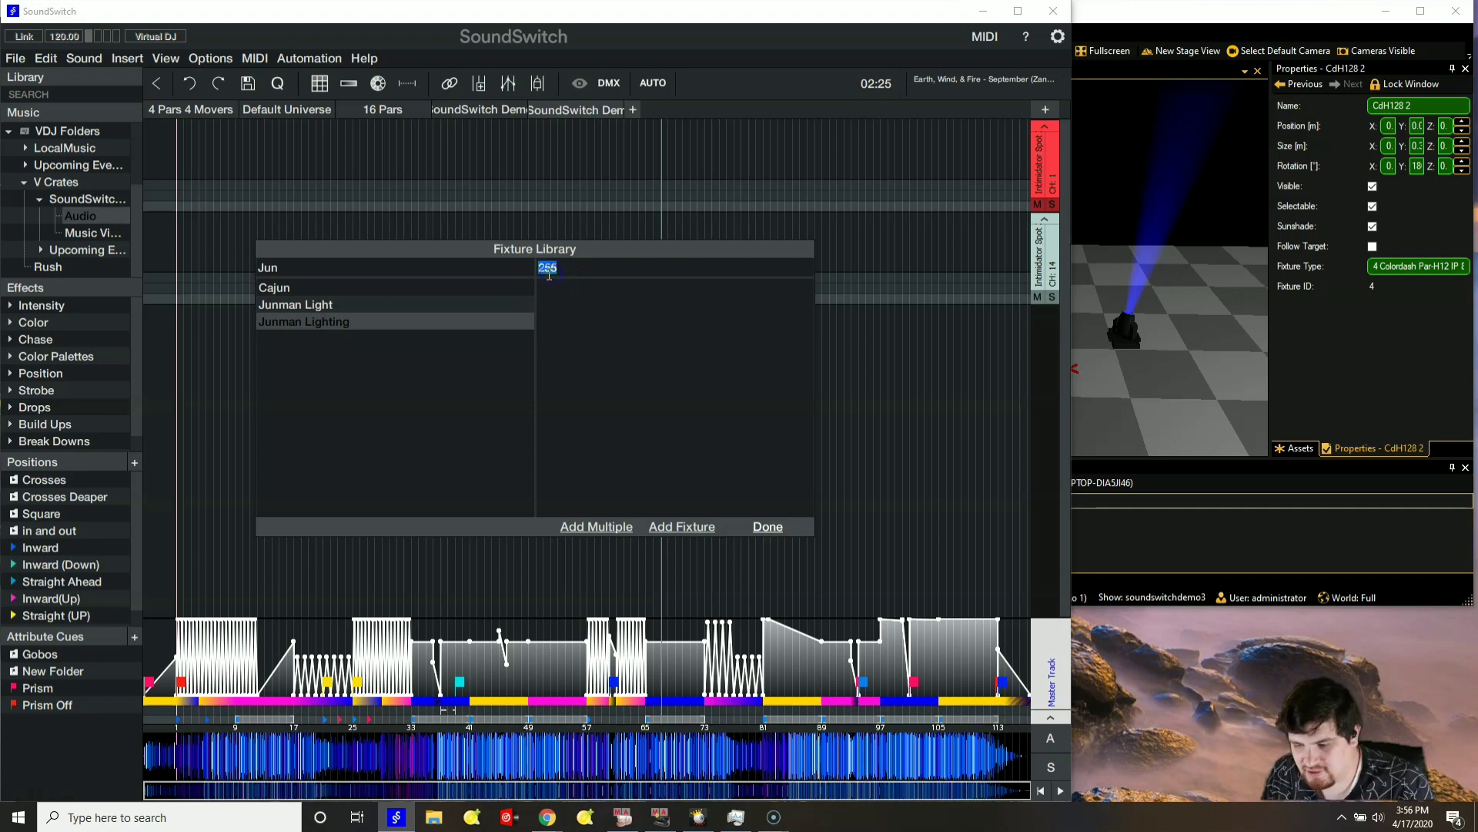
left_click(605, 291)
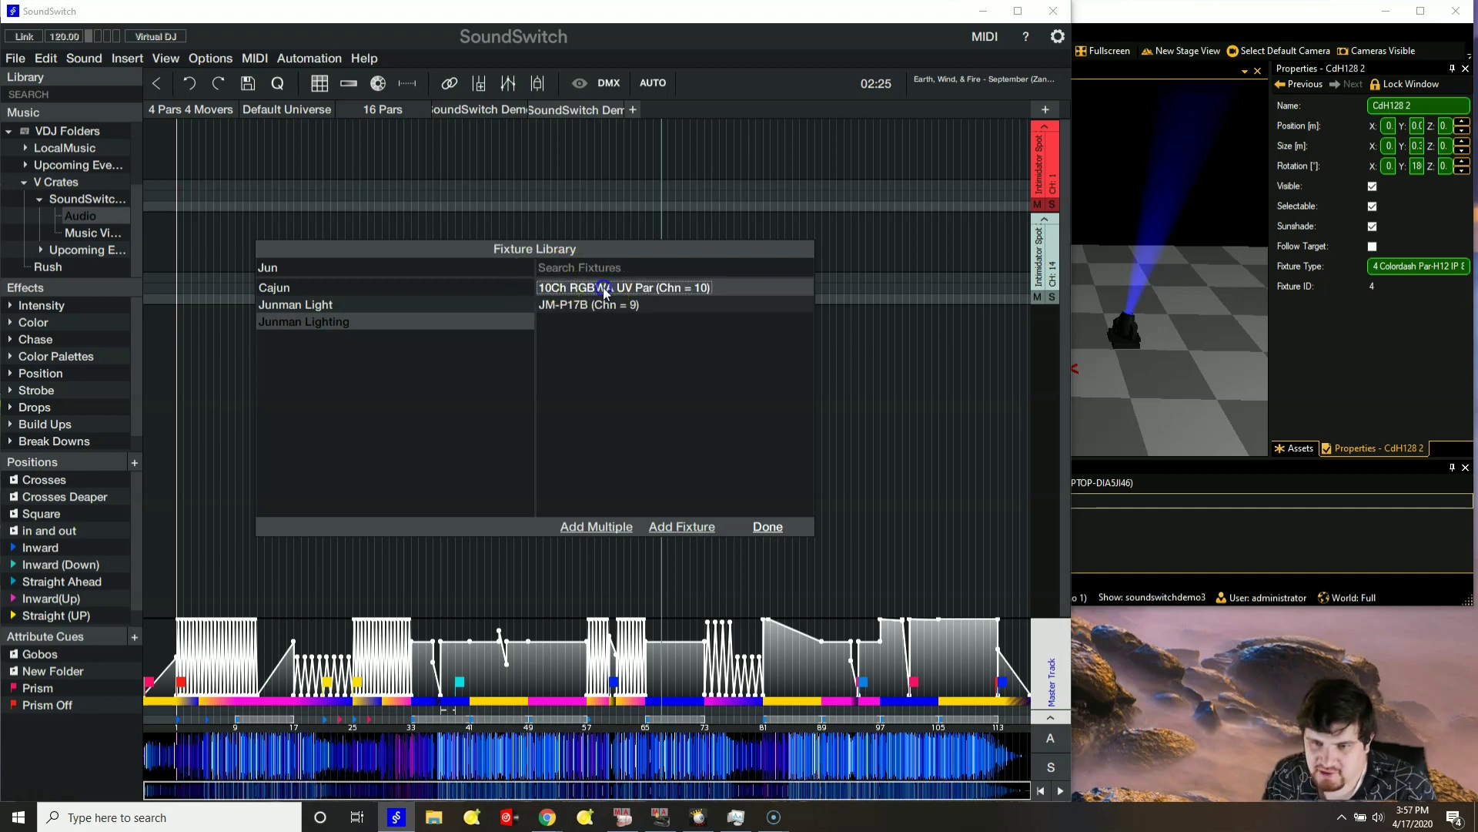
left_click(614, 297)
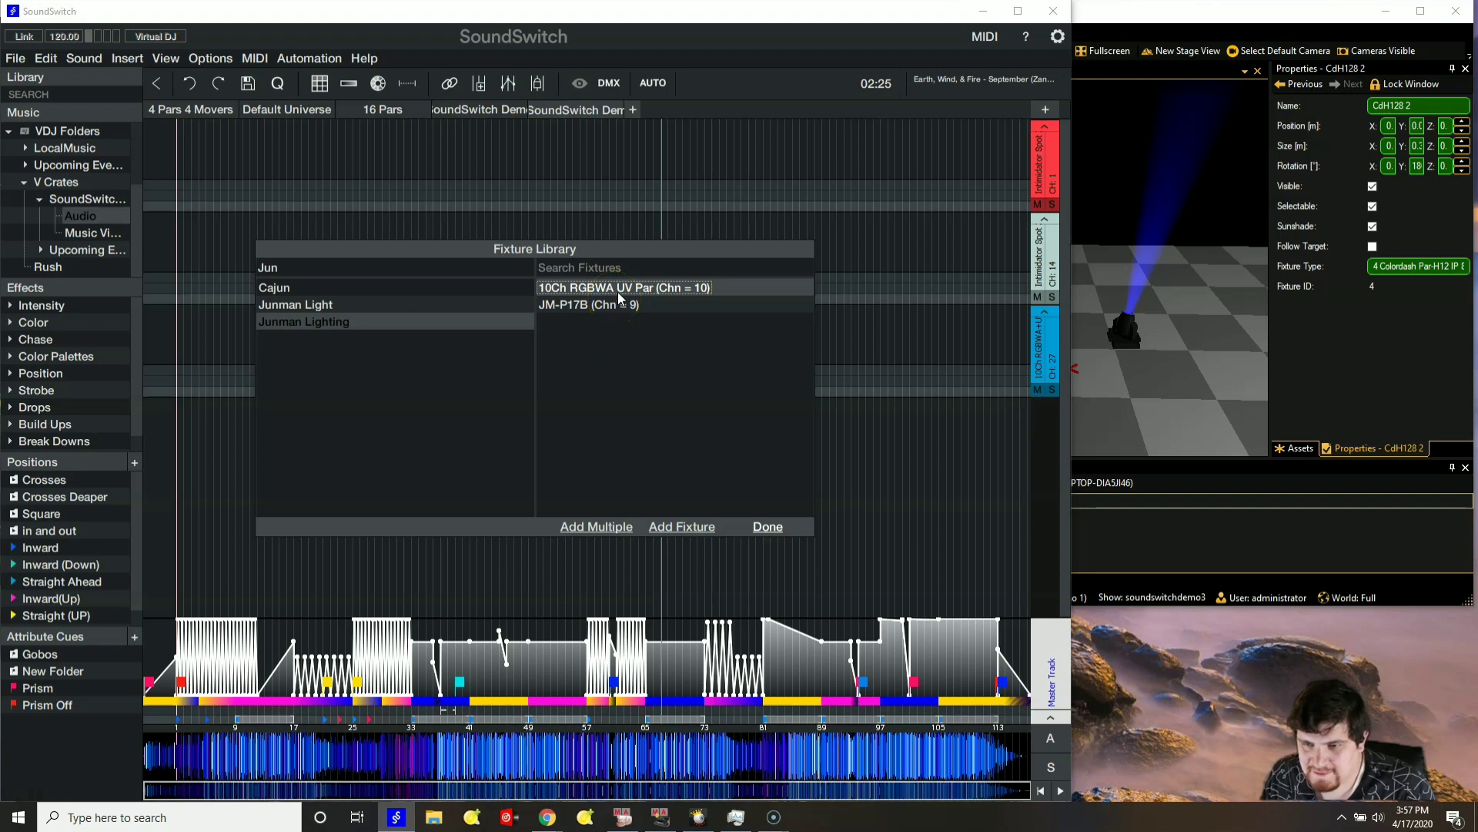
double_click(622, 293)
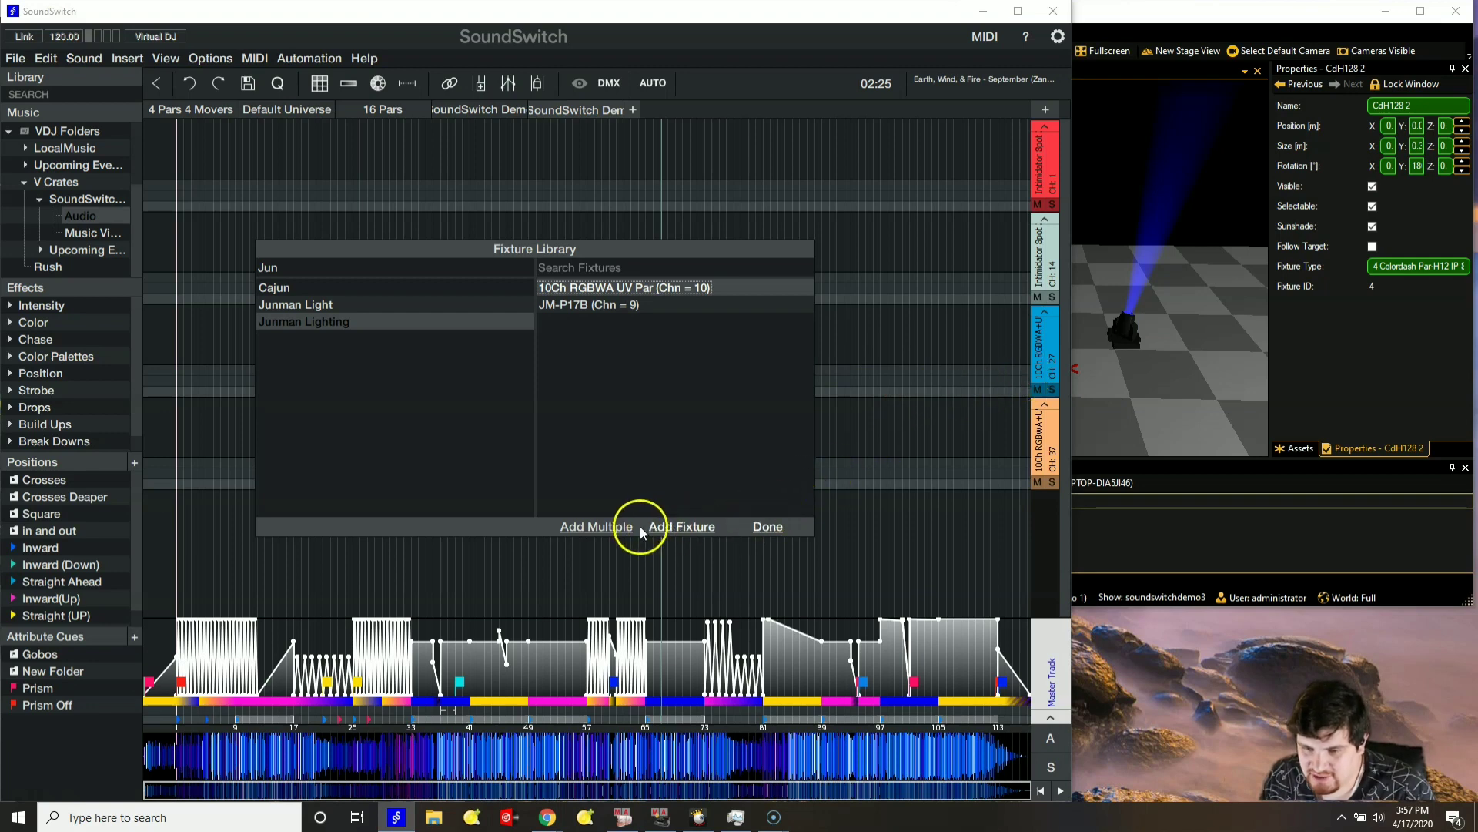
left_click(767, 528)
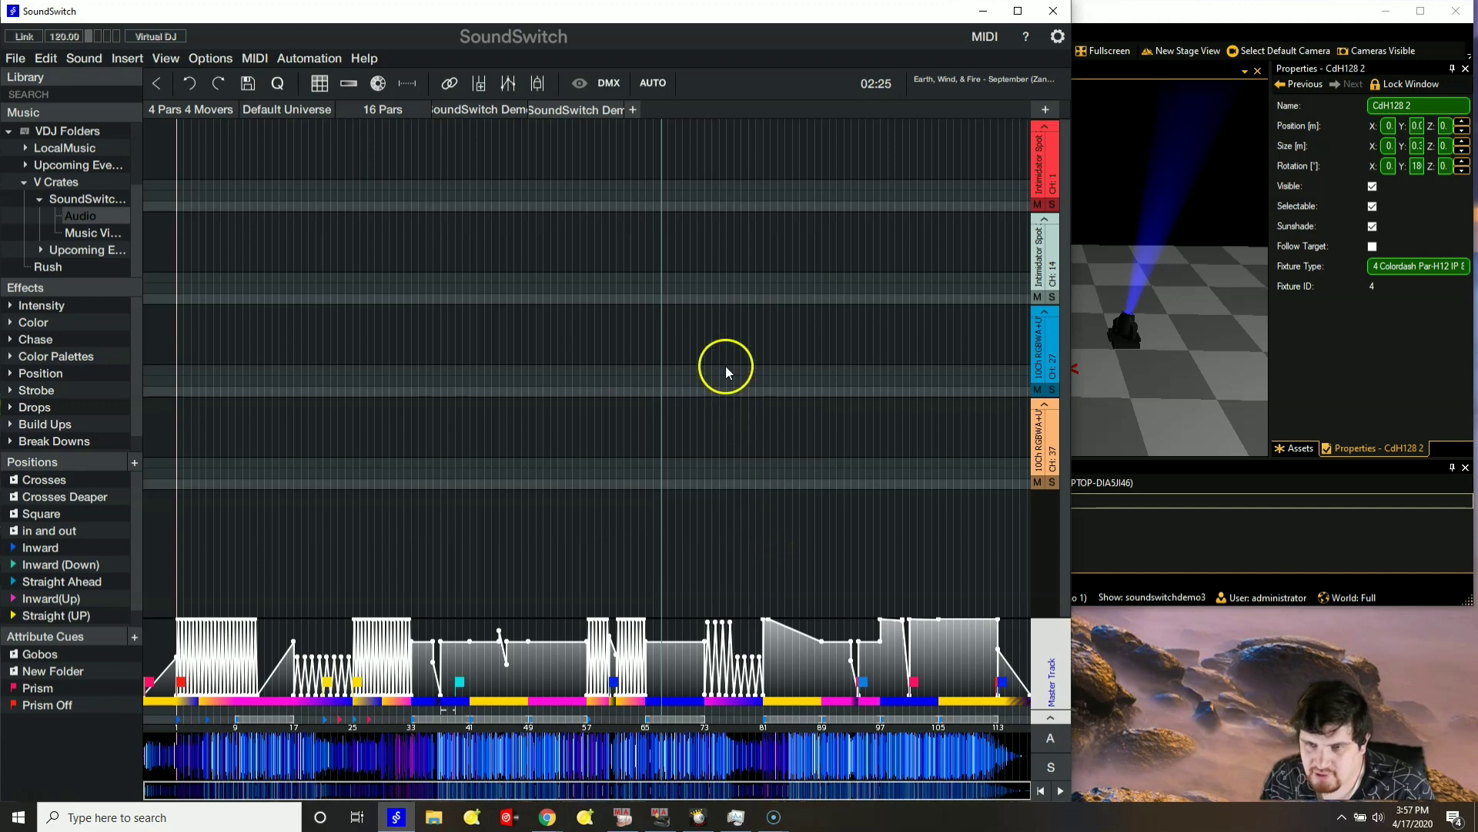
left_click(1057, 37)
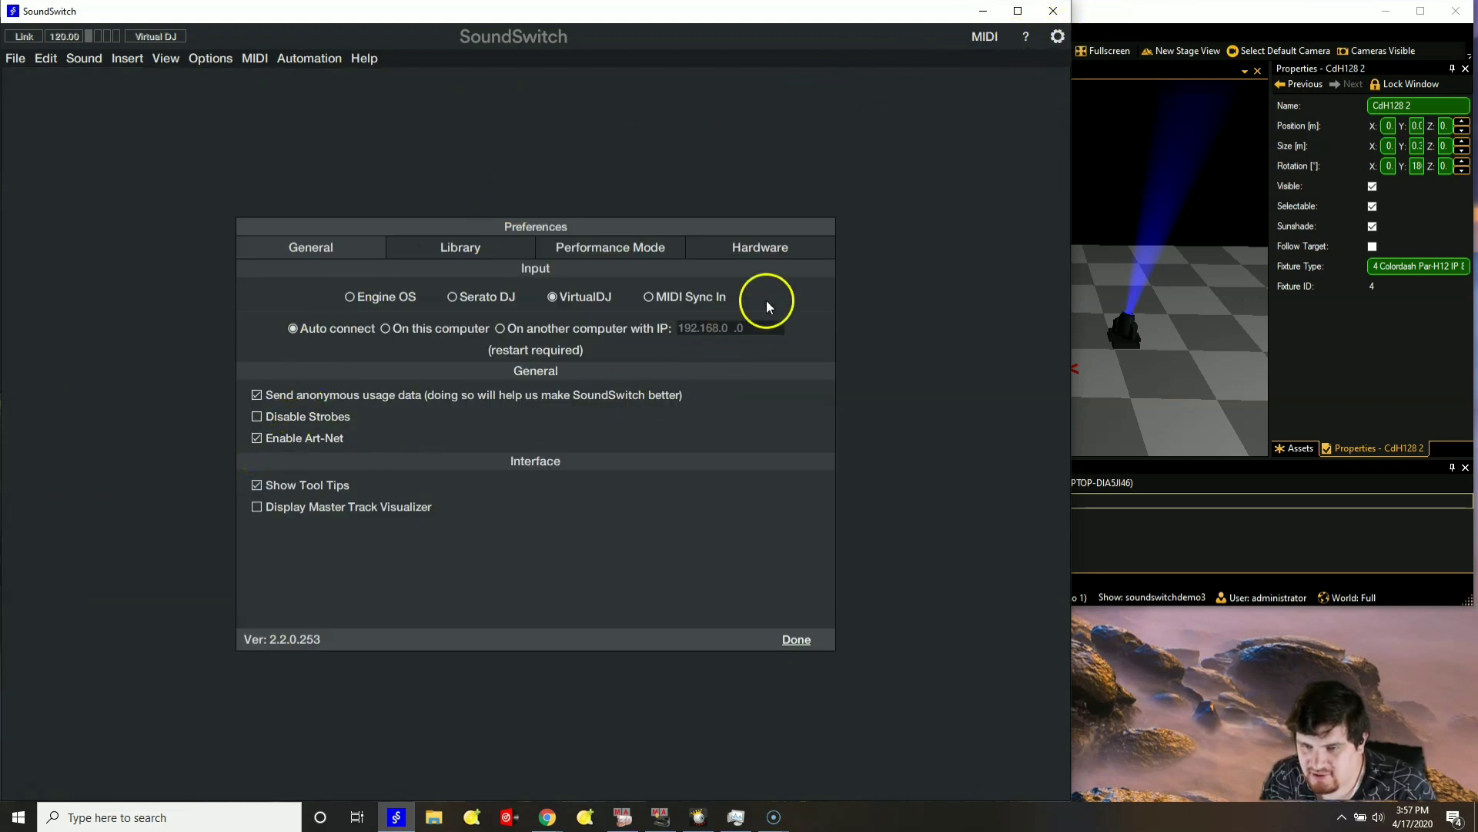
left_click(787, 254)
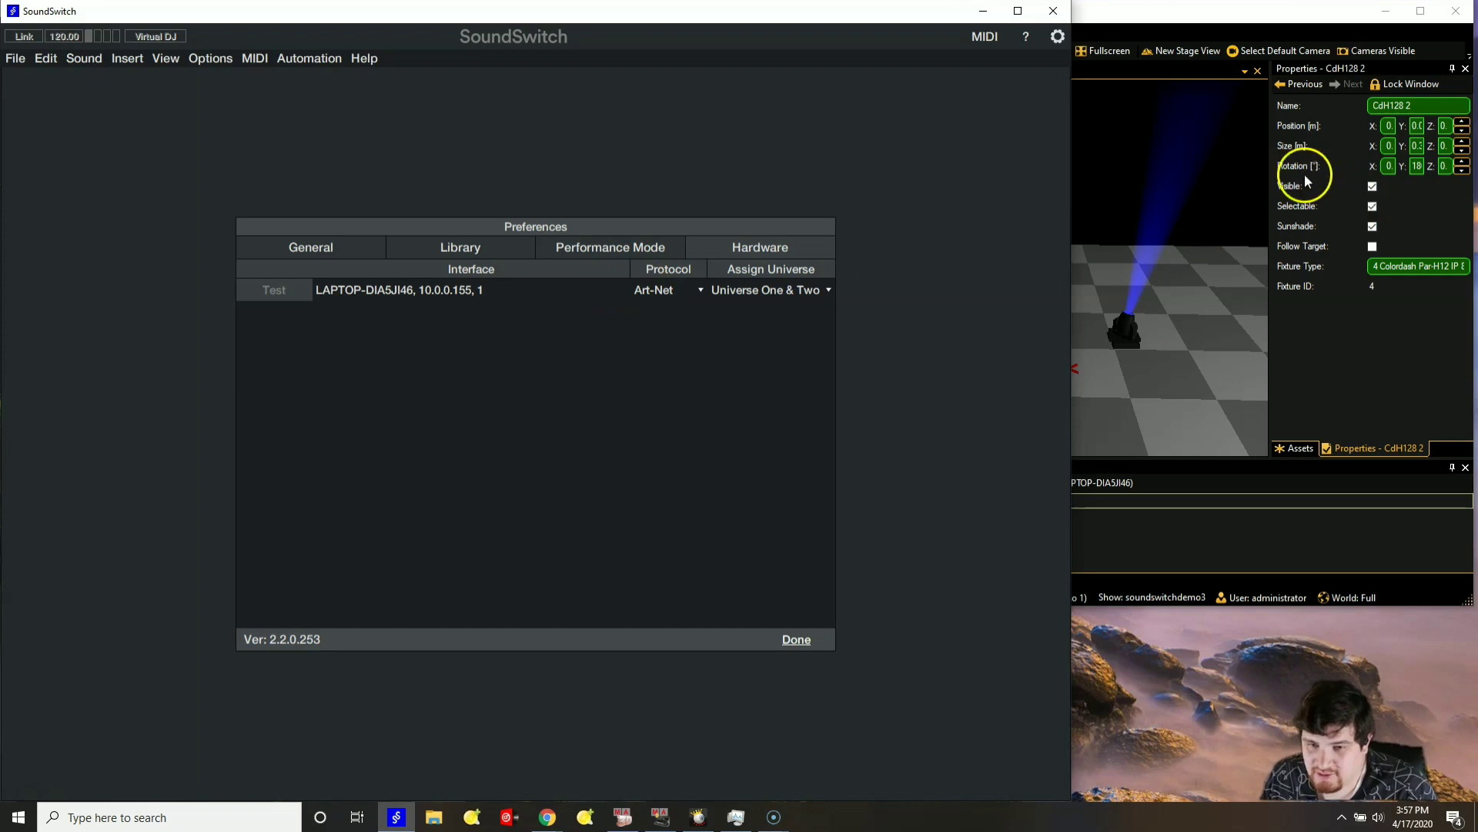
left_click(785, 639)
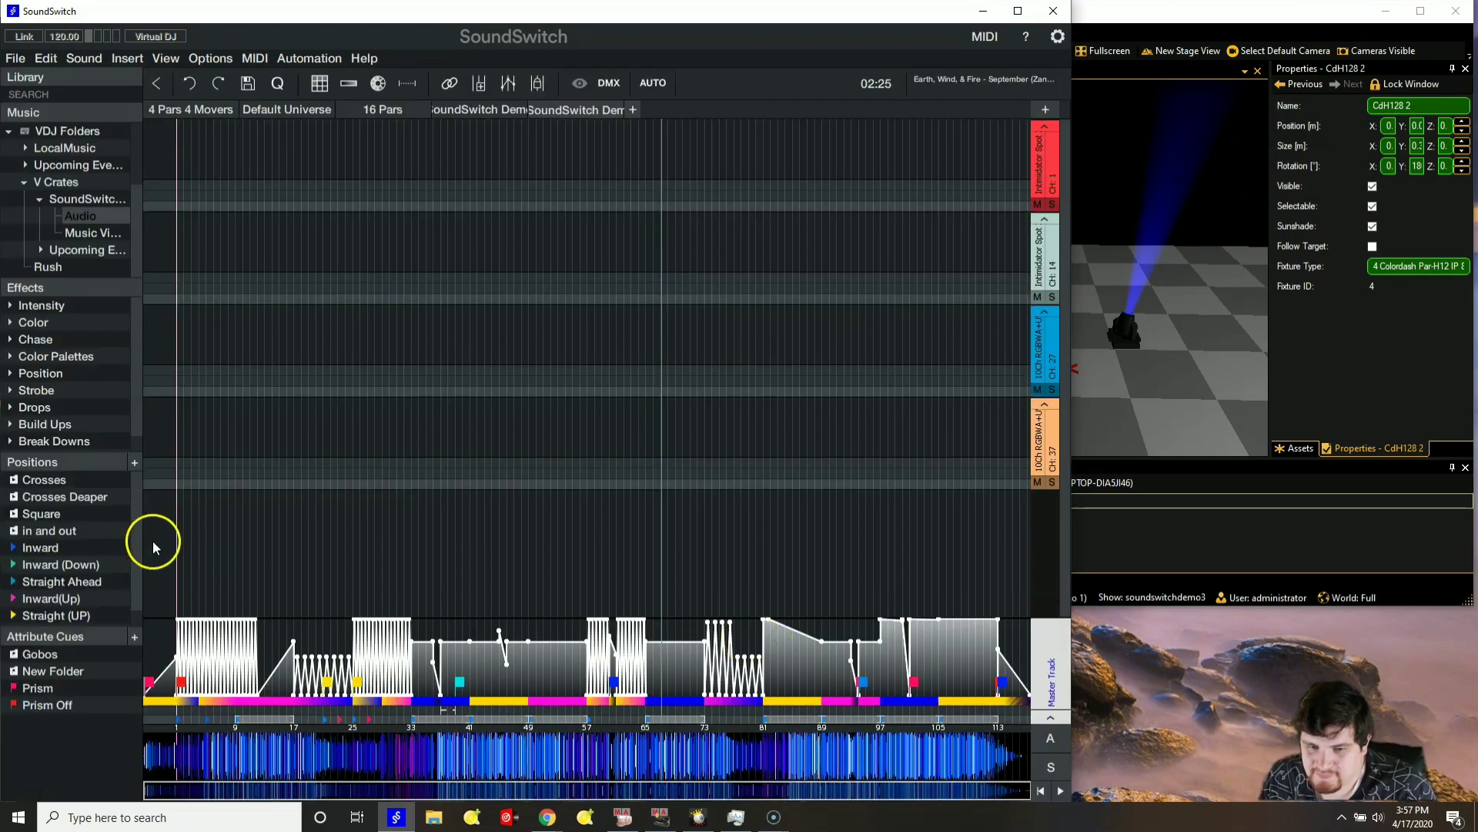
- Play the song from the start in SoundSwitch, then bring grandMA2 onPC to the front
left_click(171, 552)
key("space")
left_click(1315, 14)
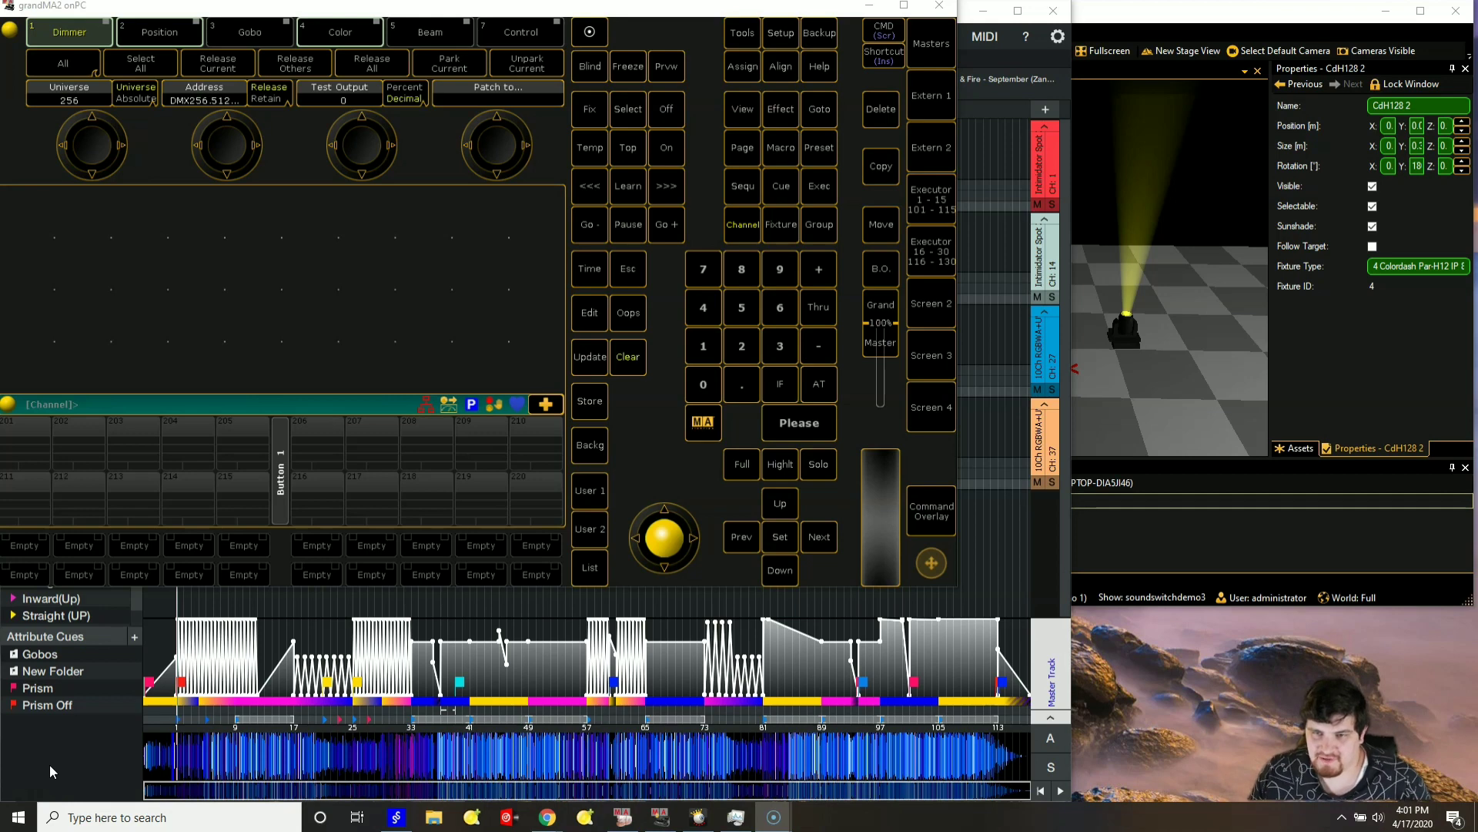
- Open Setup's Patch & Fixture Schedule showing the Movers and Pars layers
left_click(252, 493)
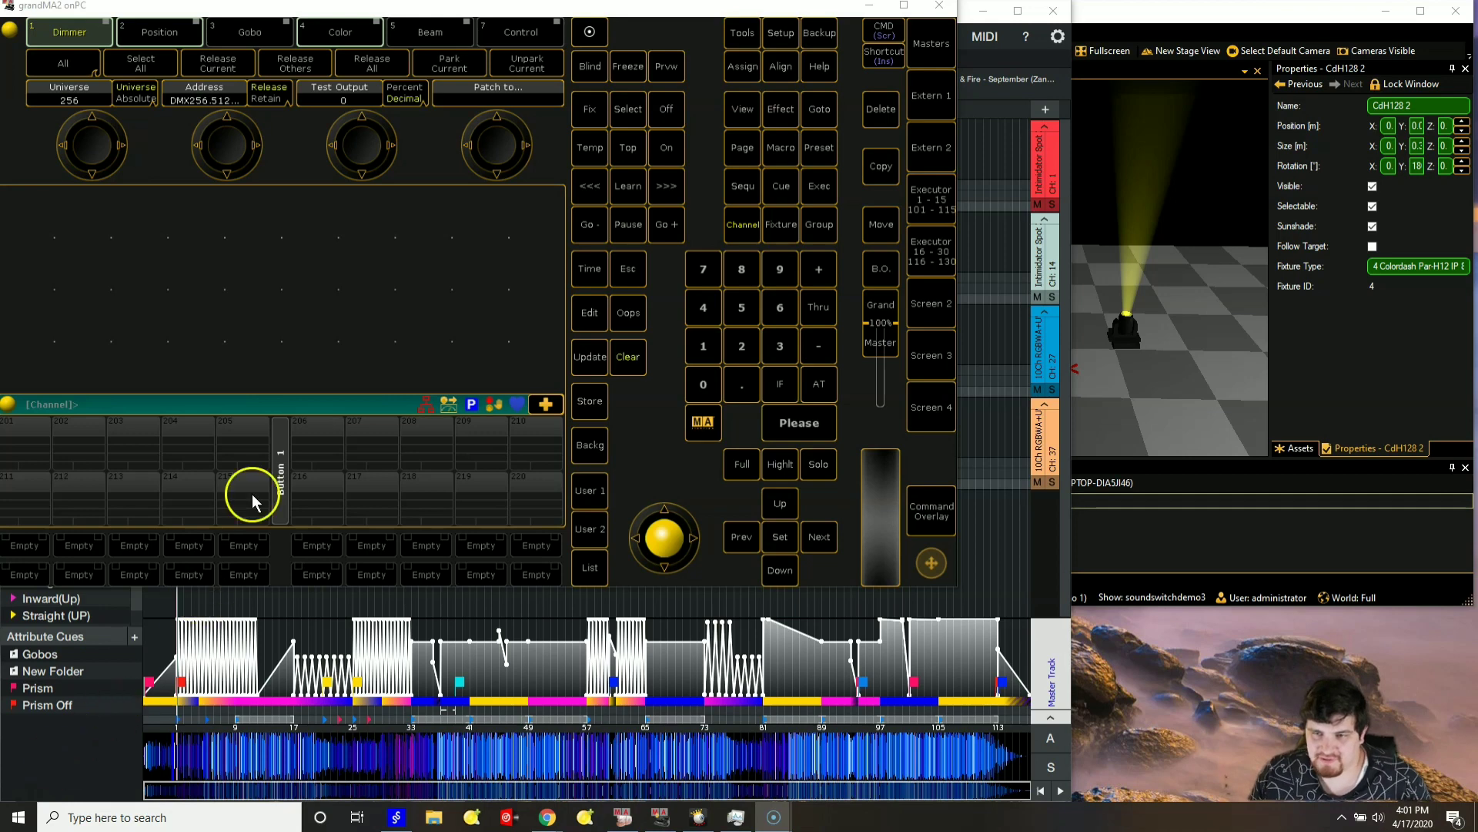
left_click(781, 33)
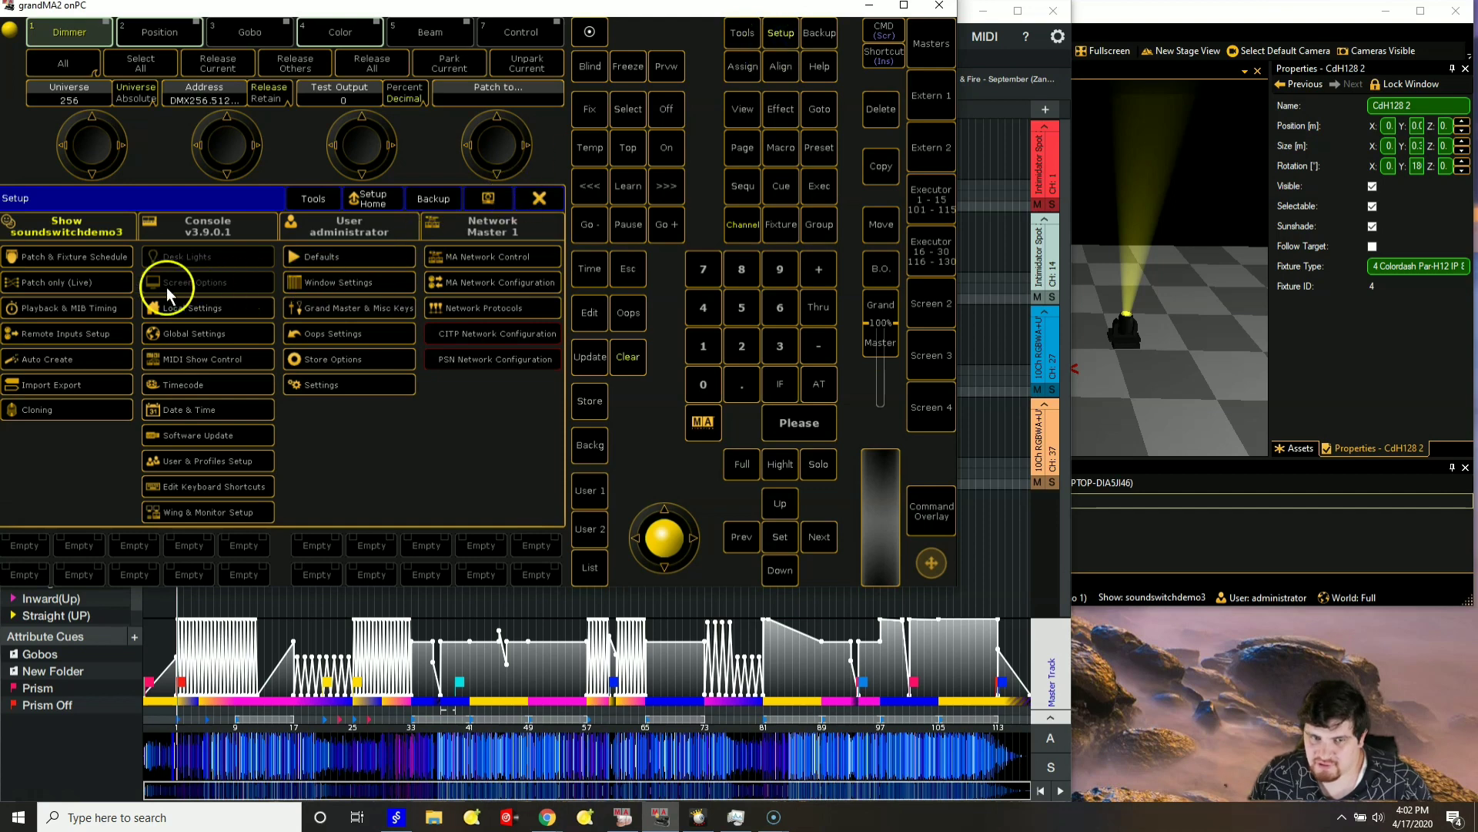
left_click(106, 261)
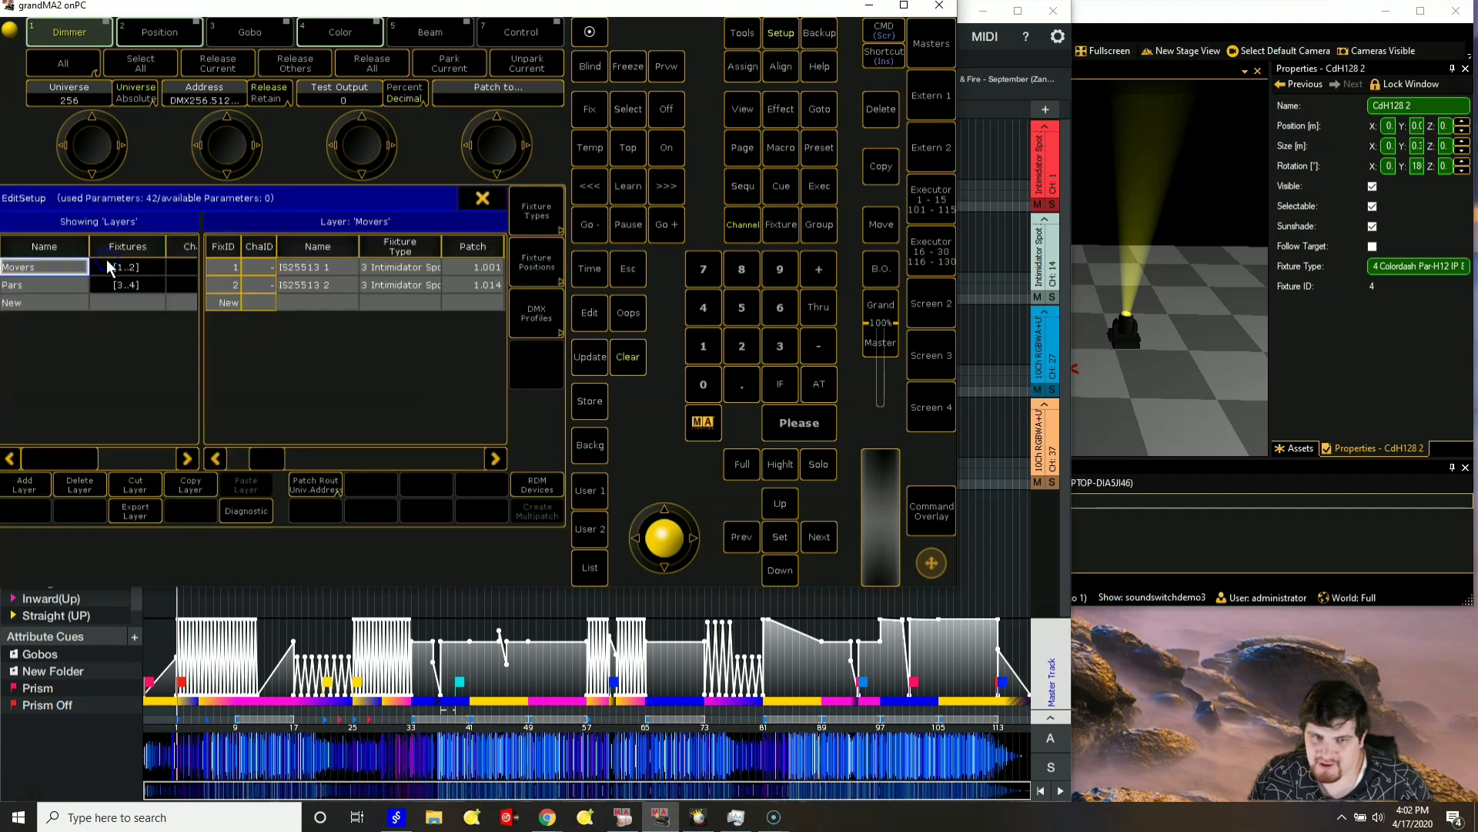
- Add a 'Multi Pars' layer with one Colordash Par-H12 fixture, ID 5, patched at 1.047
left_click(44, 302)
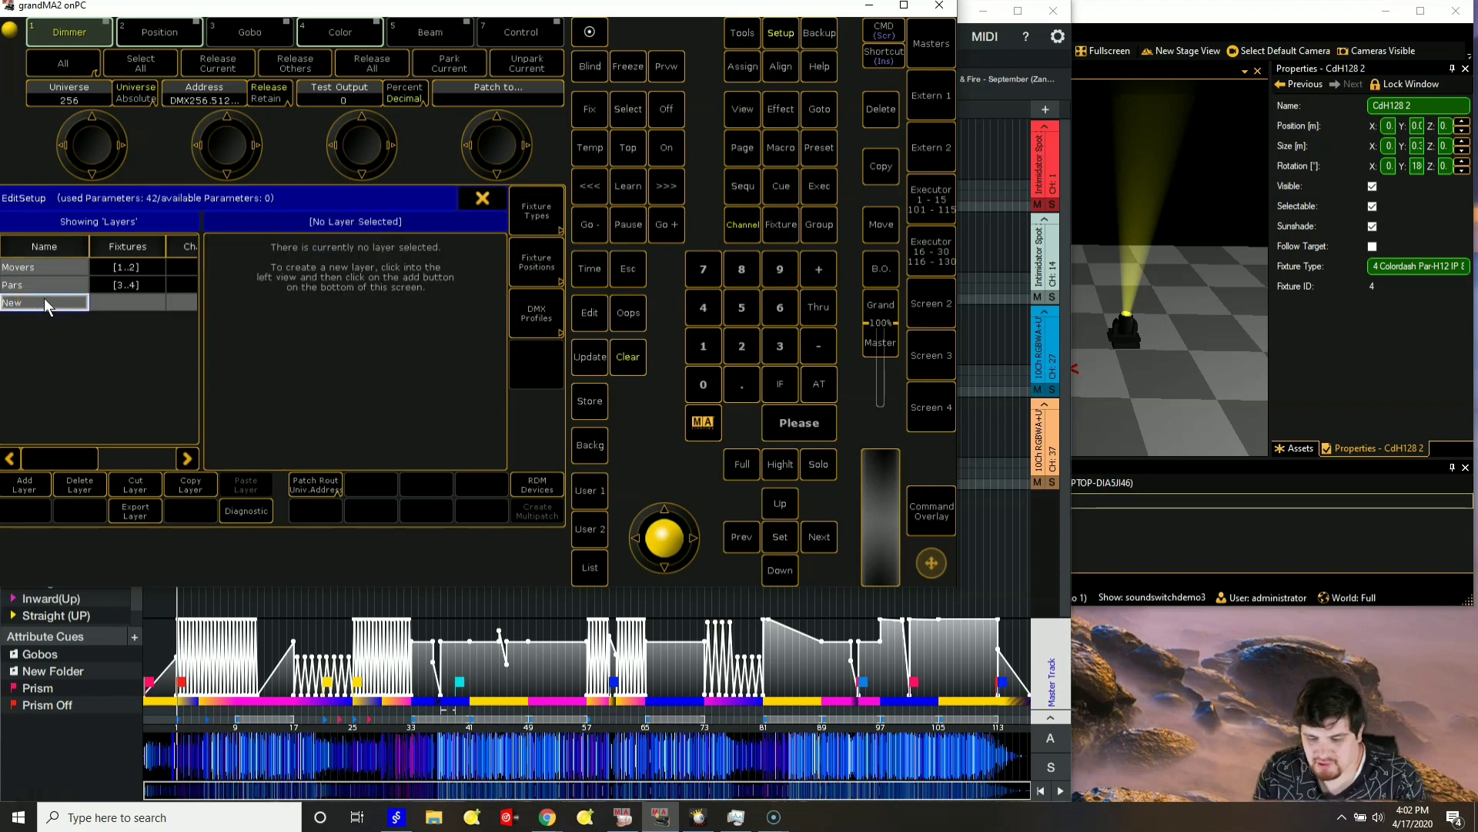
type("P")
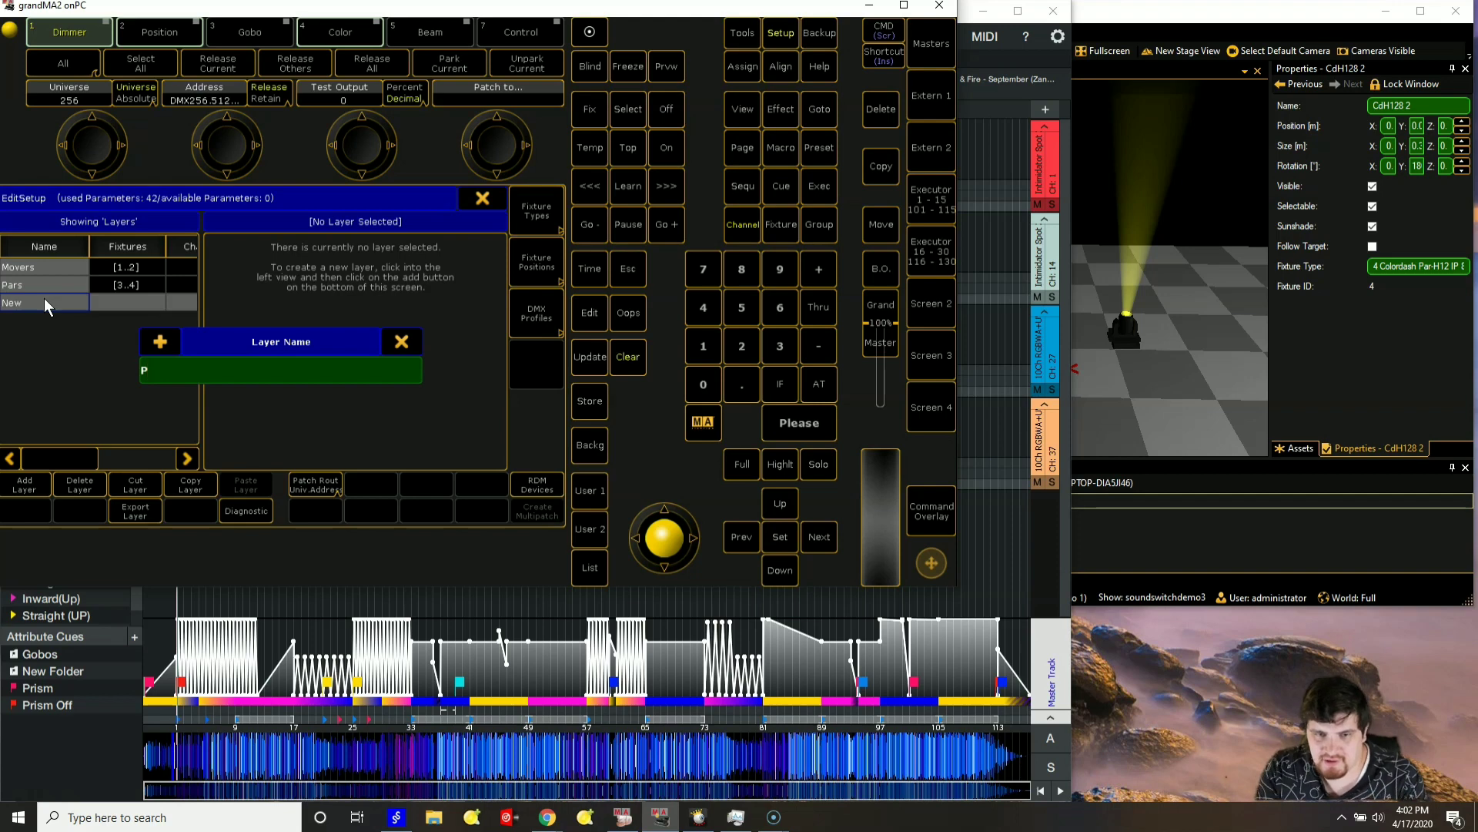
key("BackSpace")
type("Mul")
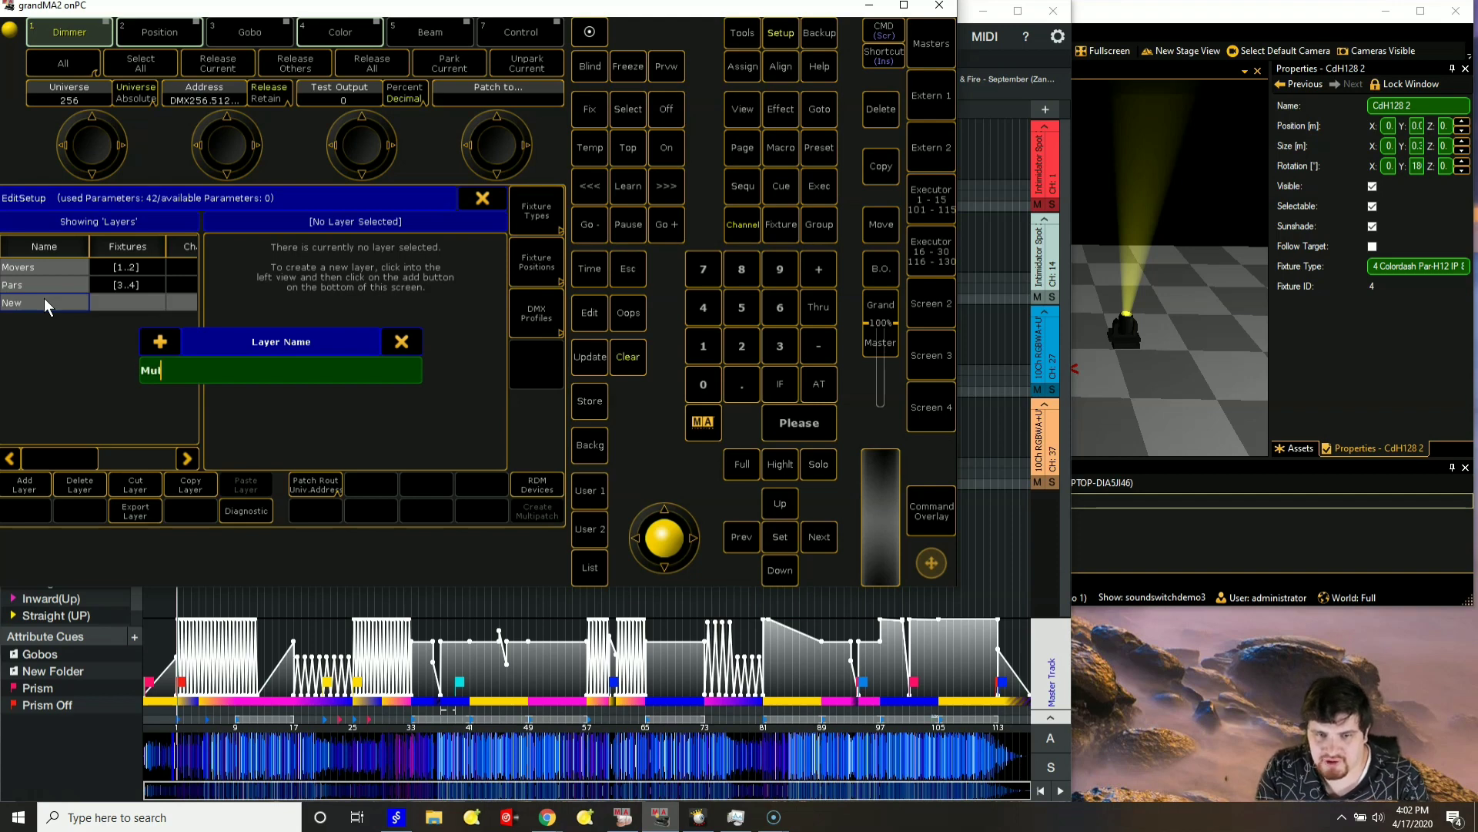
type("ti Pars")
key("Return")
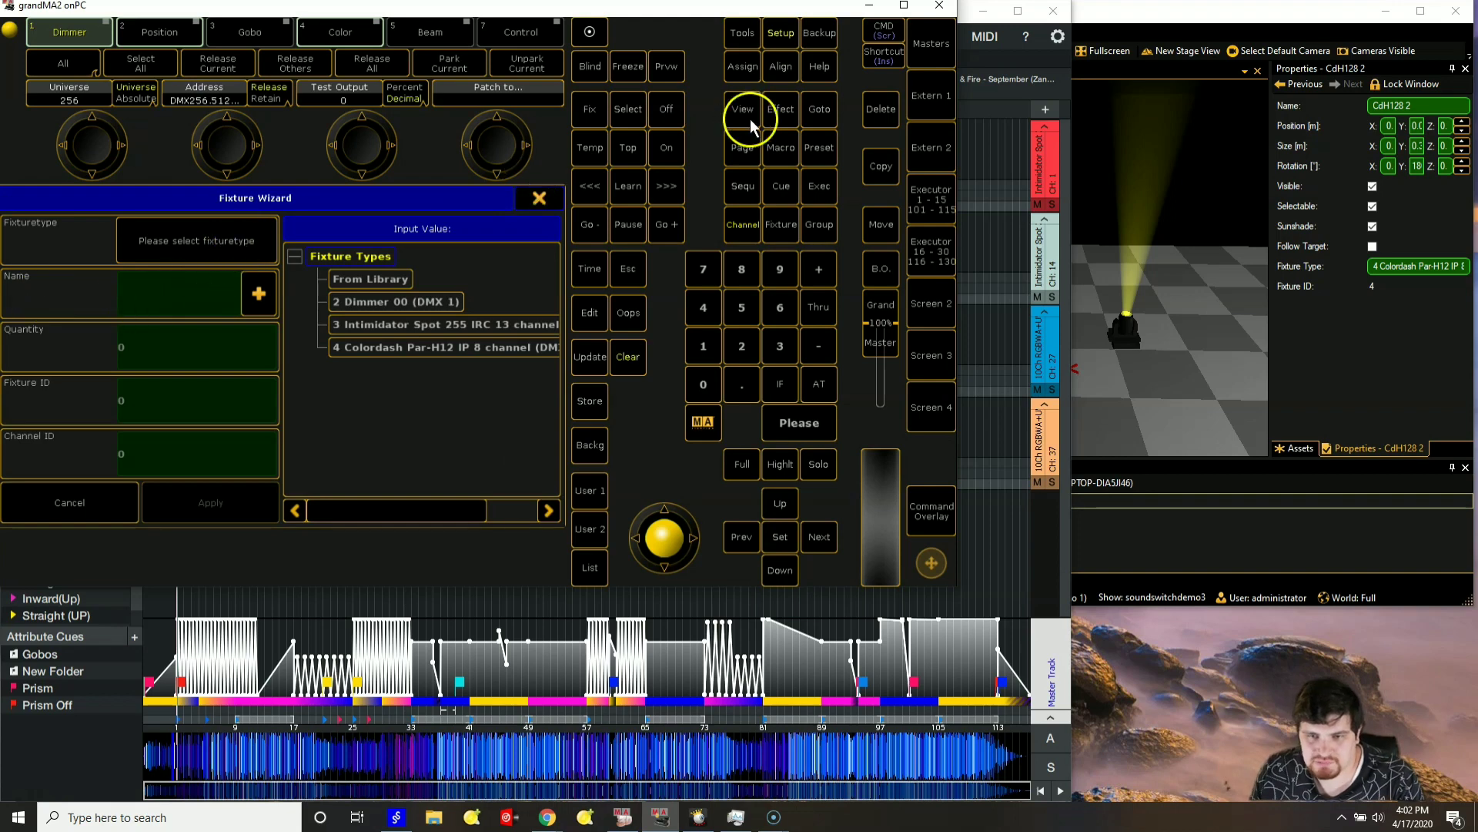
left_click(407, 346)
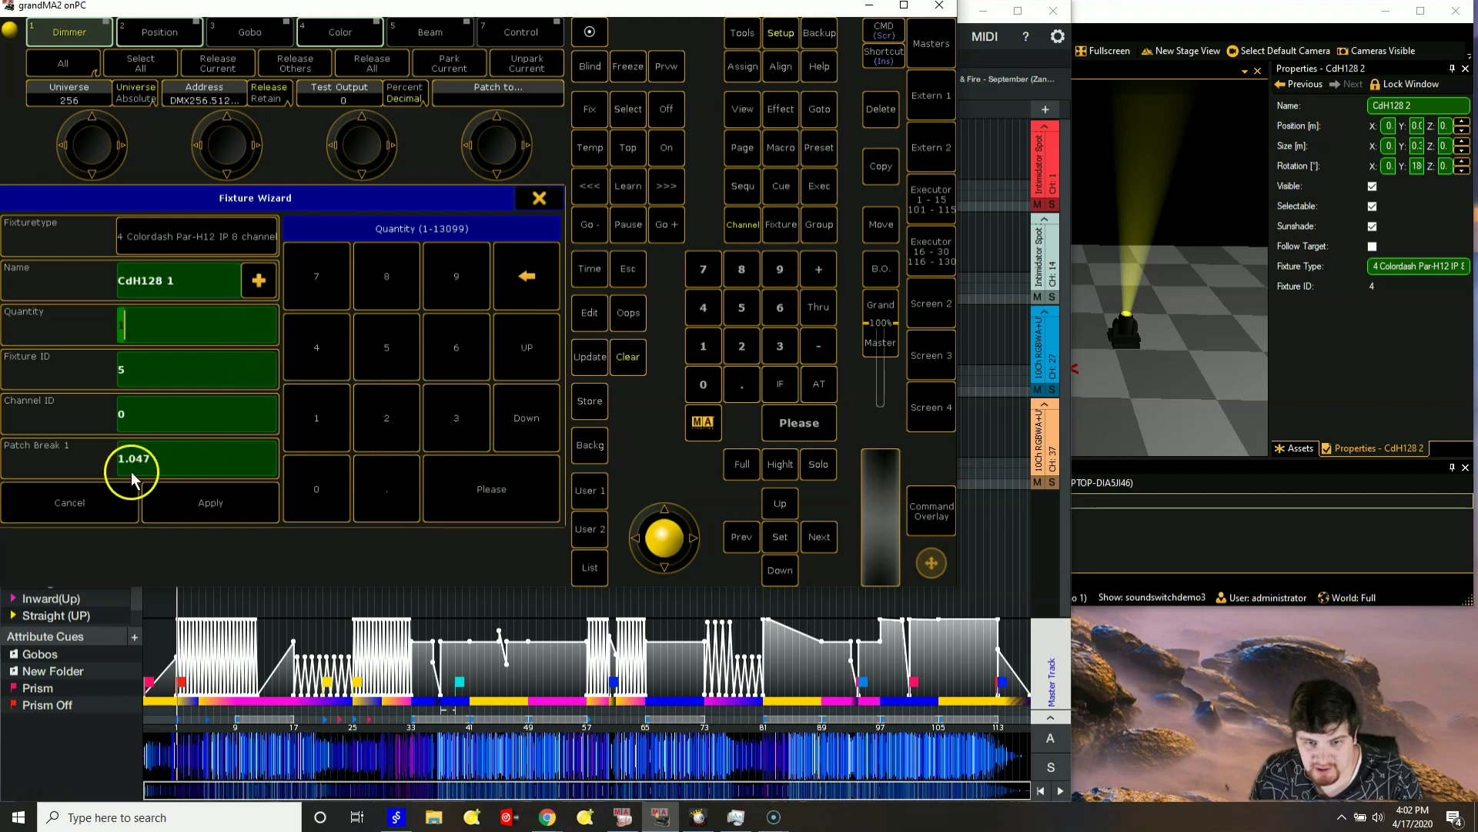
left_click(503, 486)
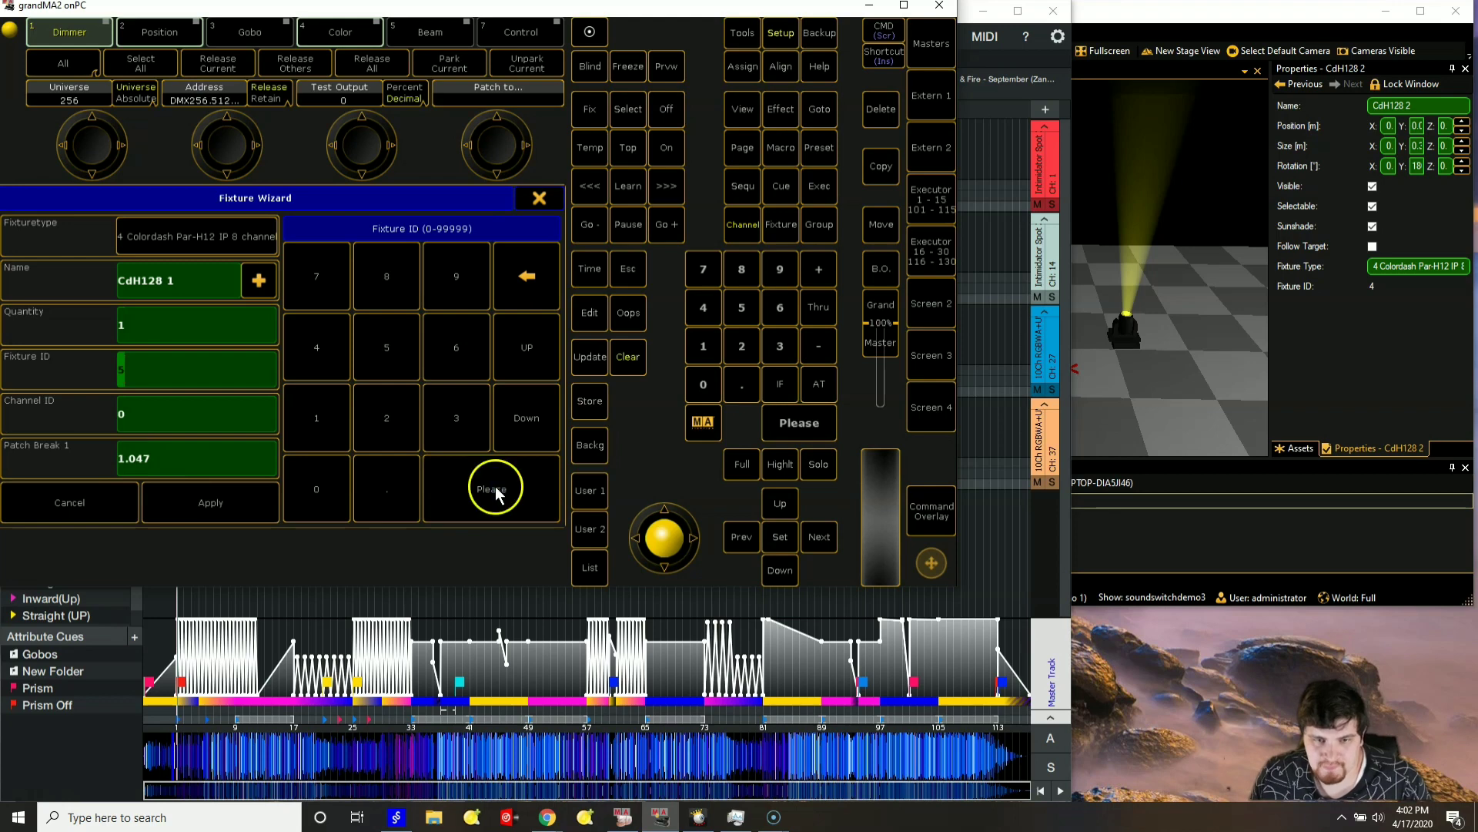
left_click(482, 488)
left_click(225, 517)
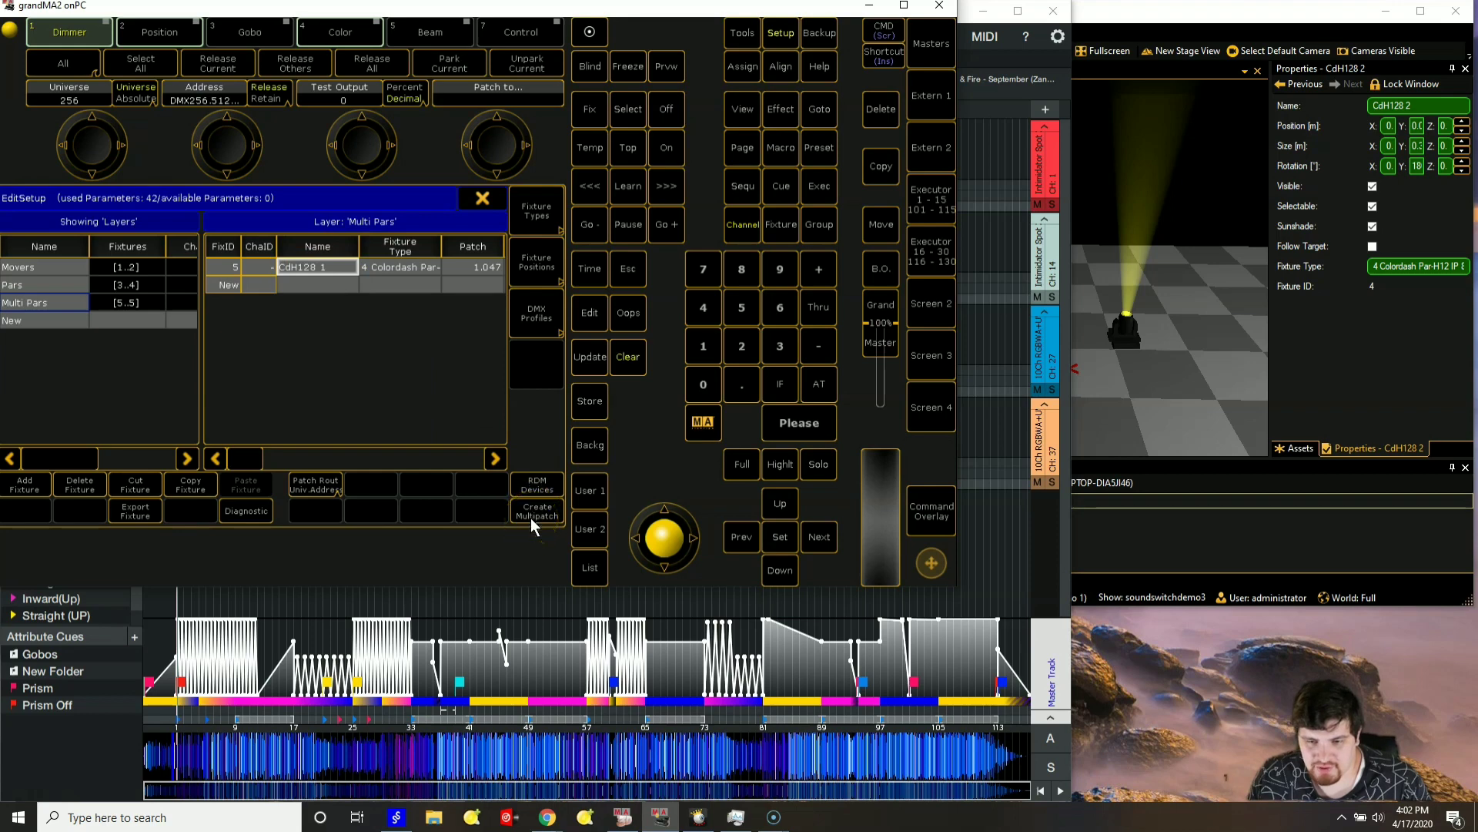
- Give fixture CdH128 1 four multi-patch instances sharing its address
left_click(391, 247)
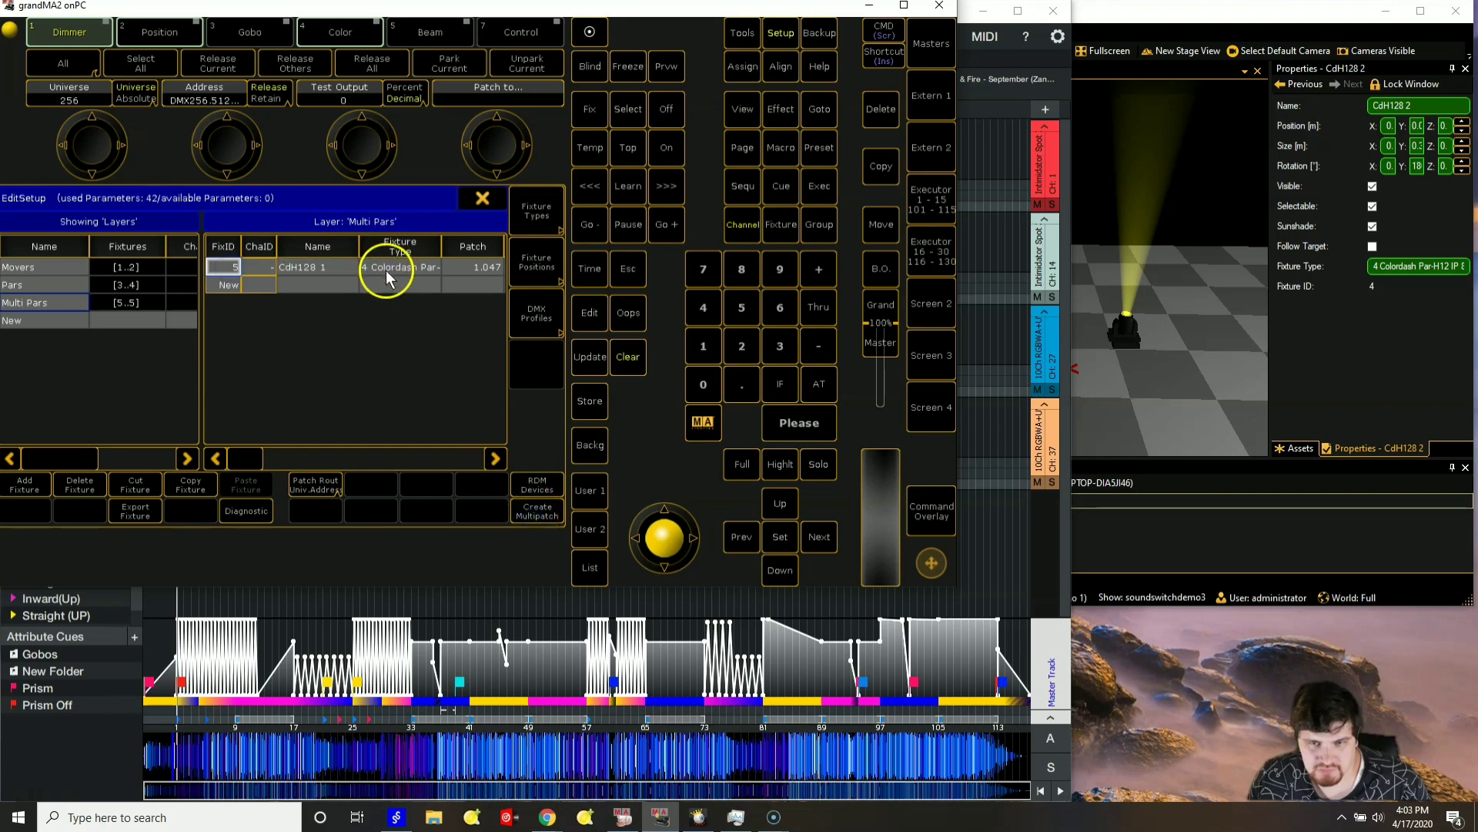
left_click(386, 269)
left_click(530, 508)
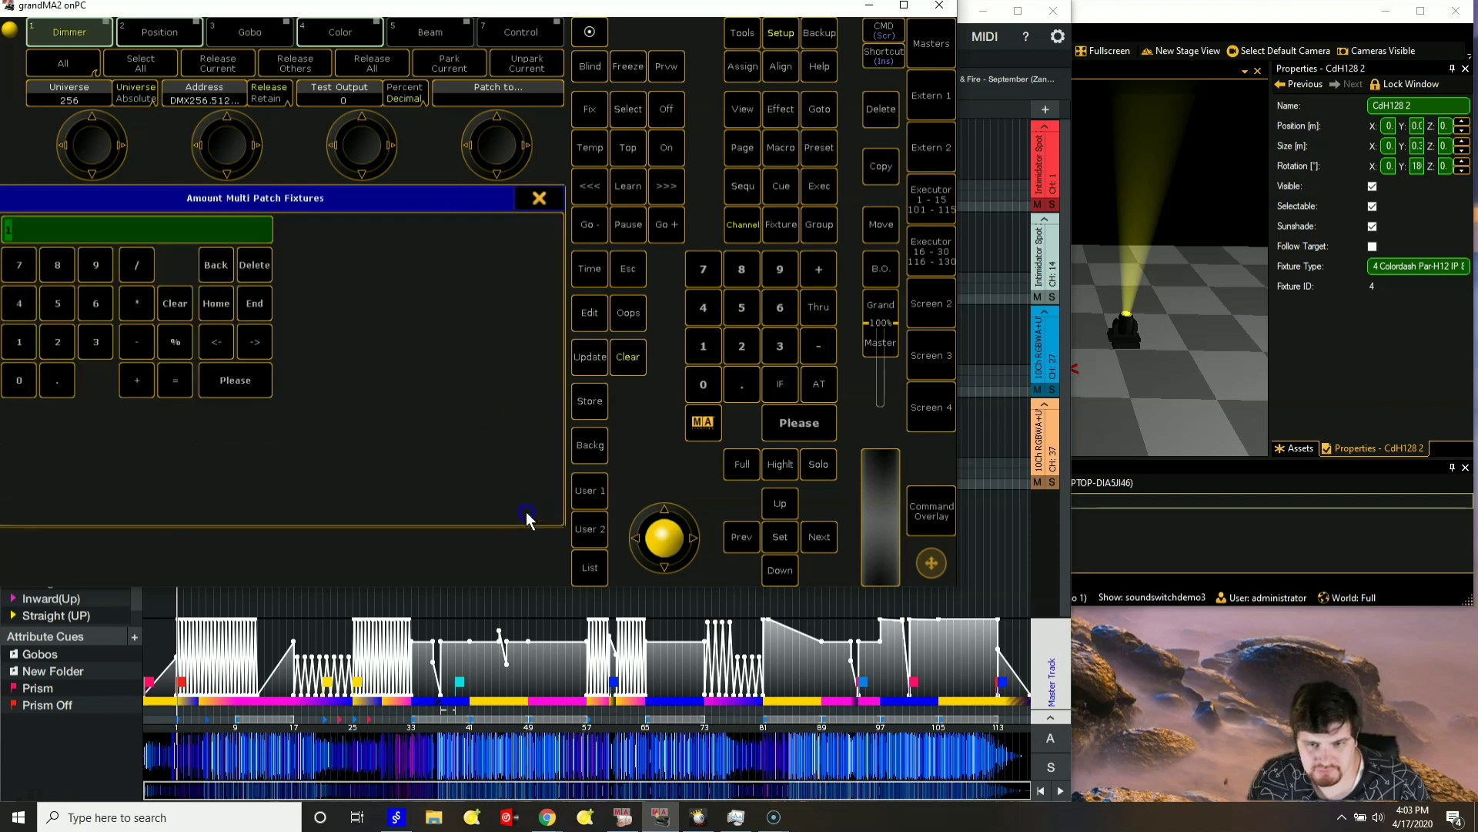
left_click(29, 317)
left_click(144, 362)
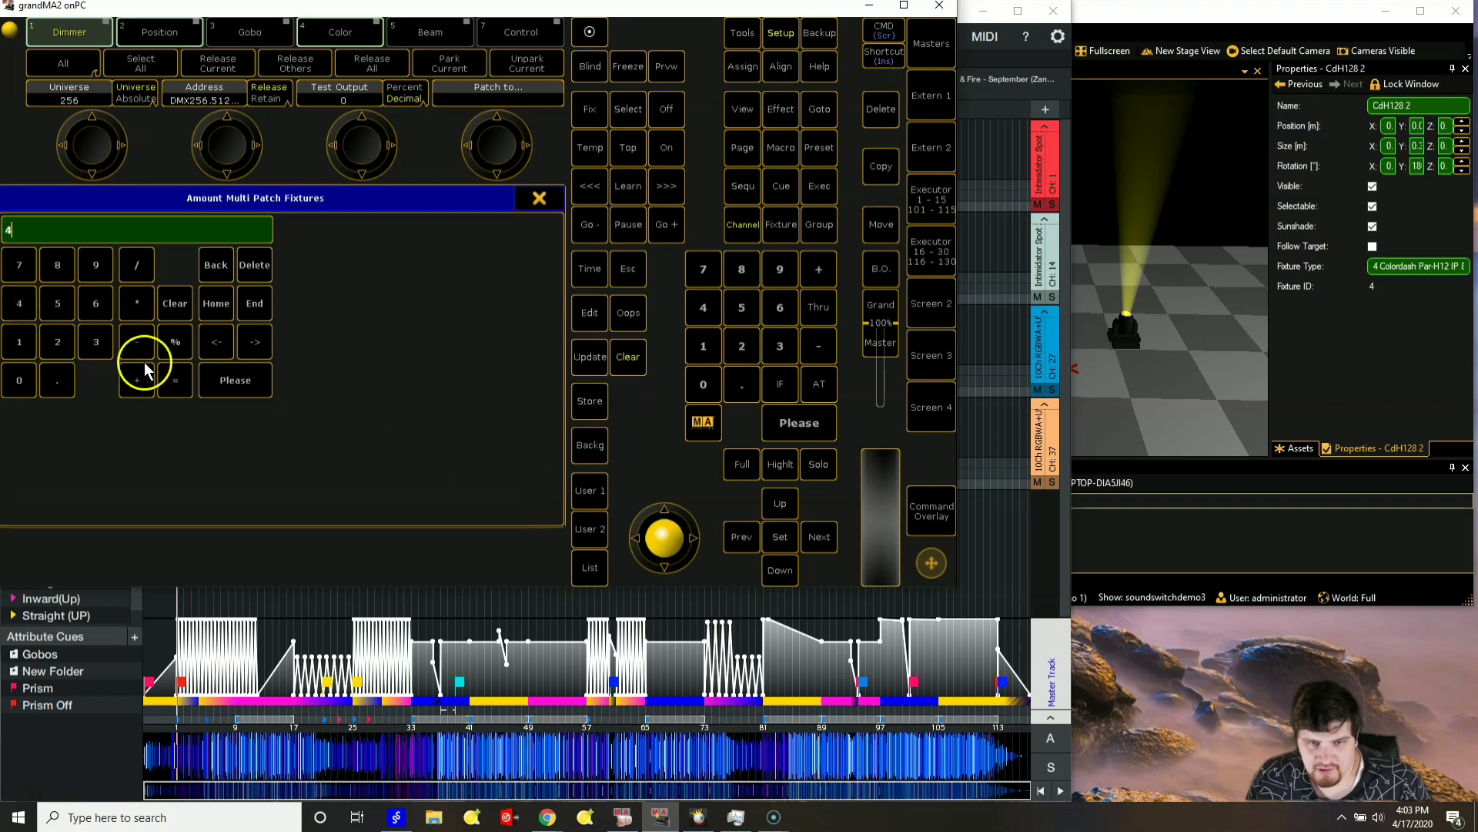
left_click(201, 377)
left_click(287, 341)
left_click(493, 270)
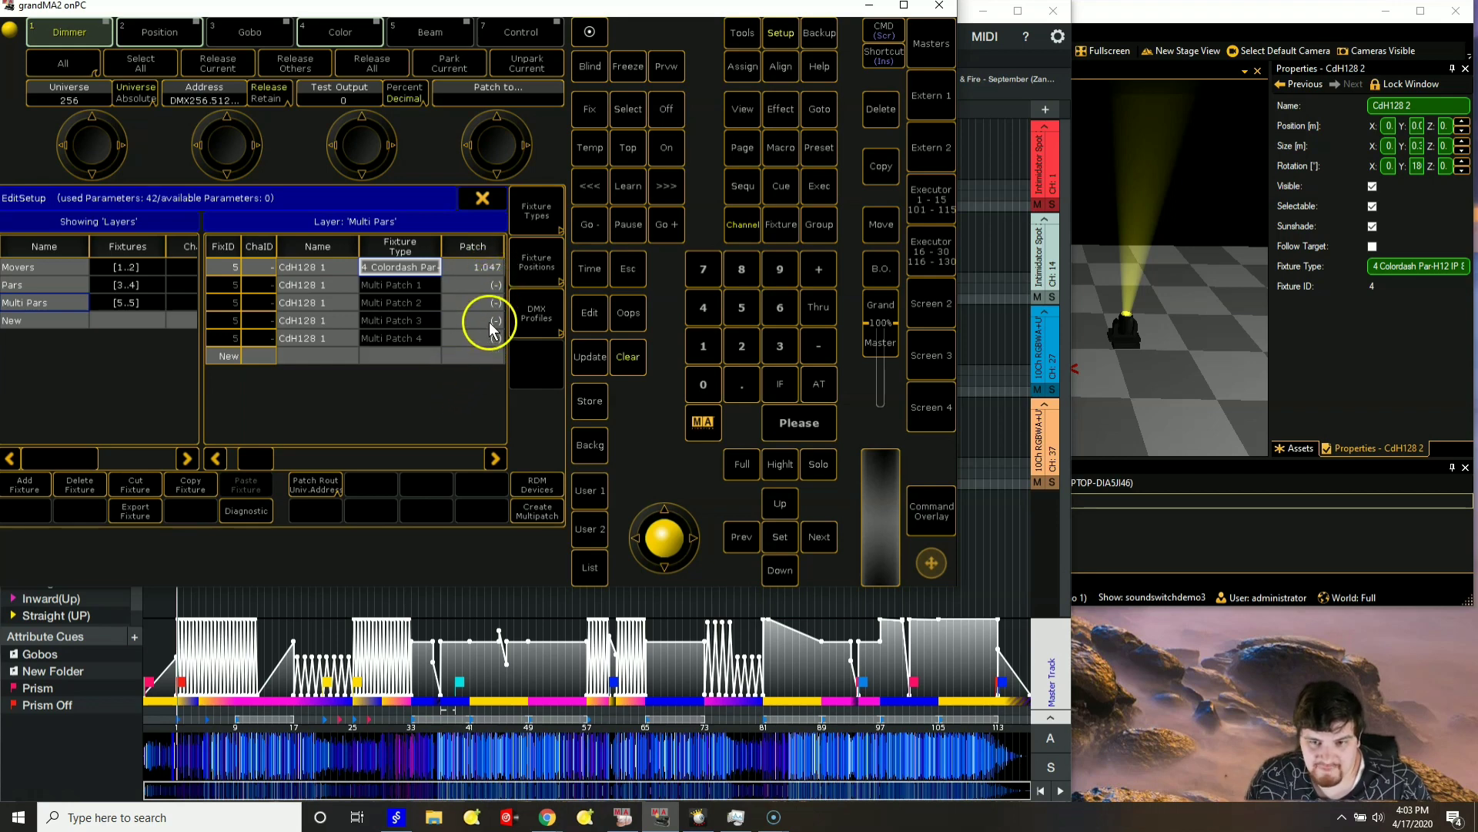
- Orbit the MA 3D view to a low front angle, then close the patch editor saving changes
left_click(1263, 229)
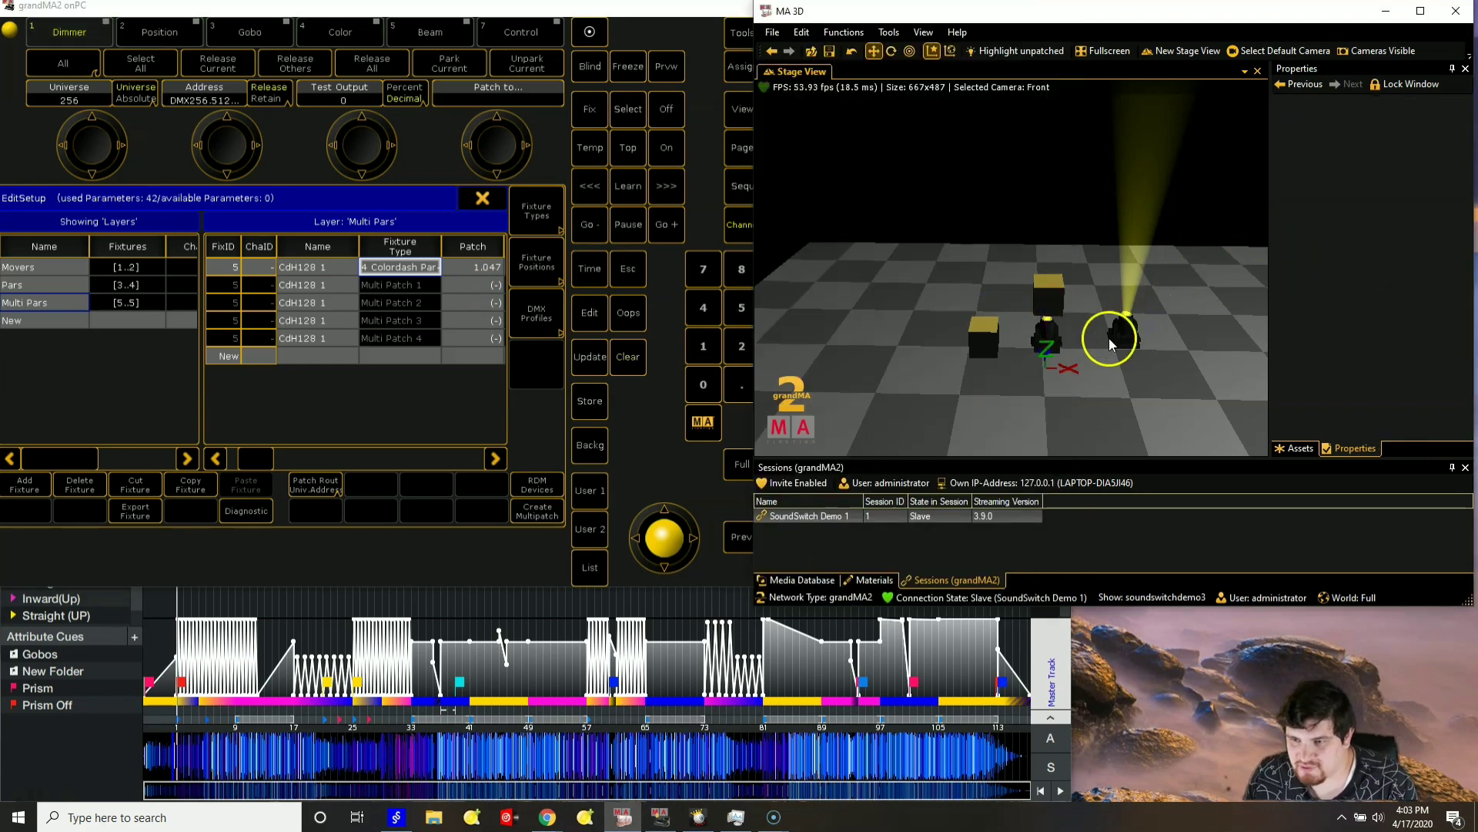
left_click(1067, 426)
left_click_drag(1066, 426, 992, 409)
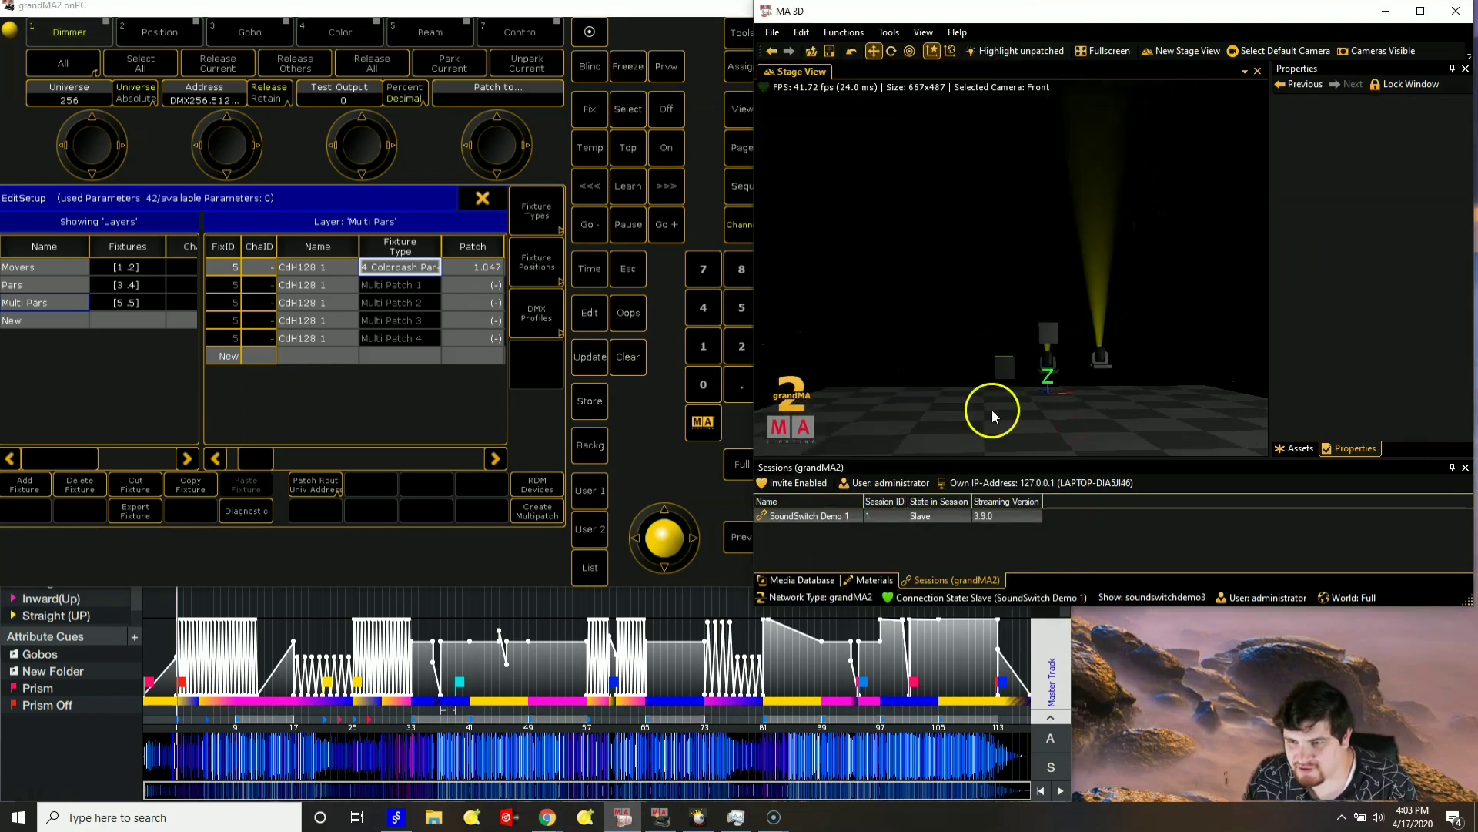
left_click(492, 200)
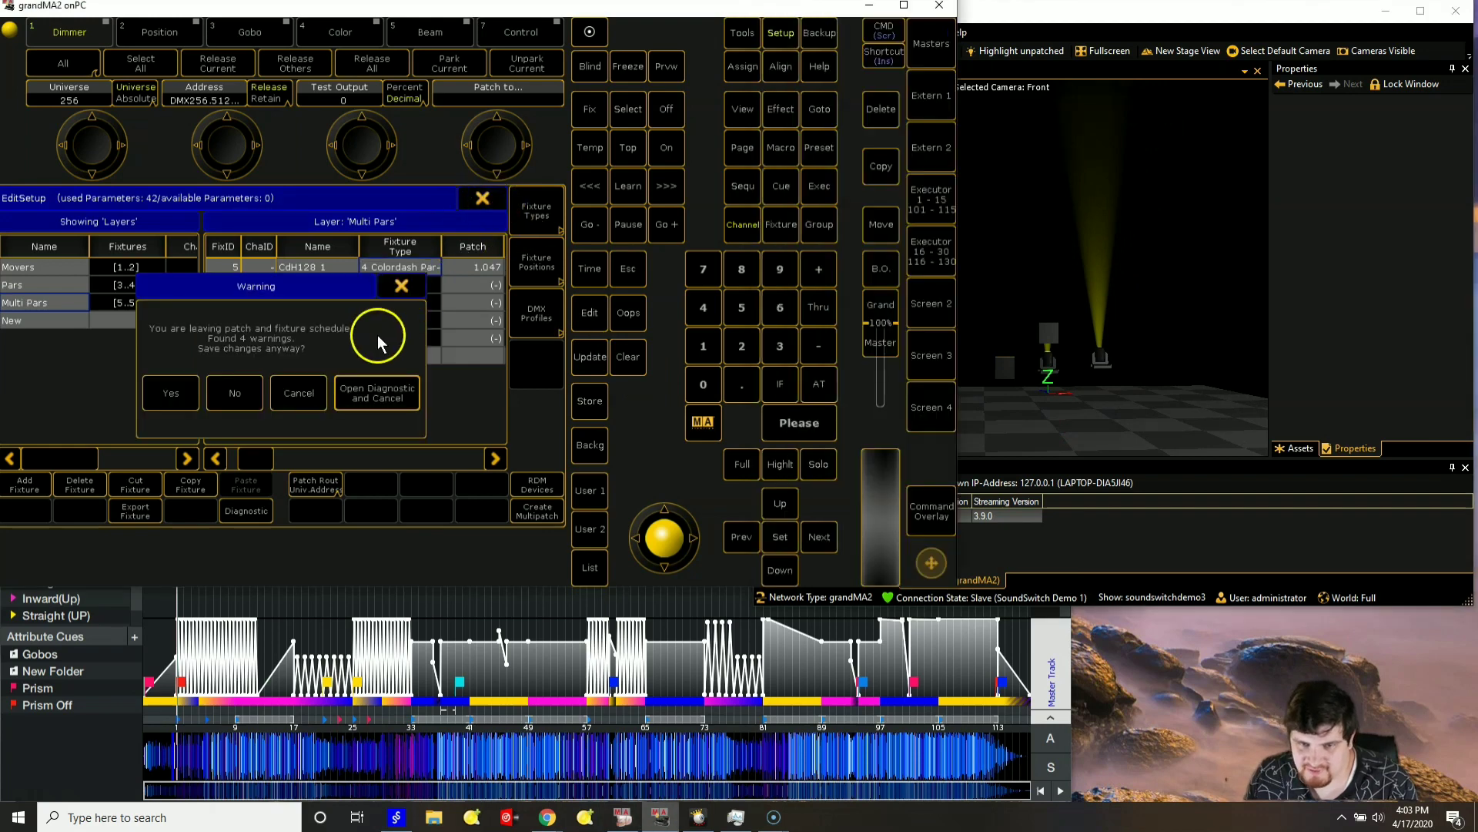
left_click(180, 399)
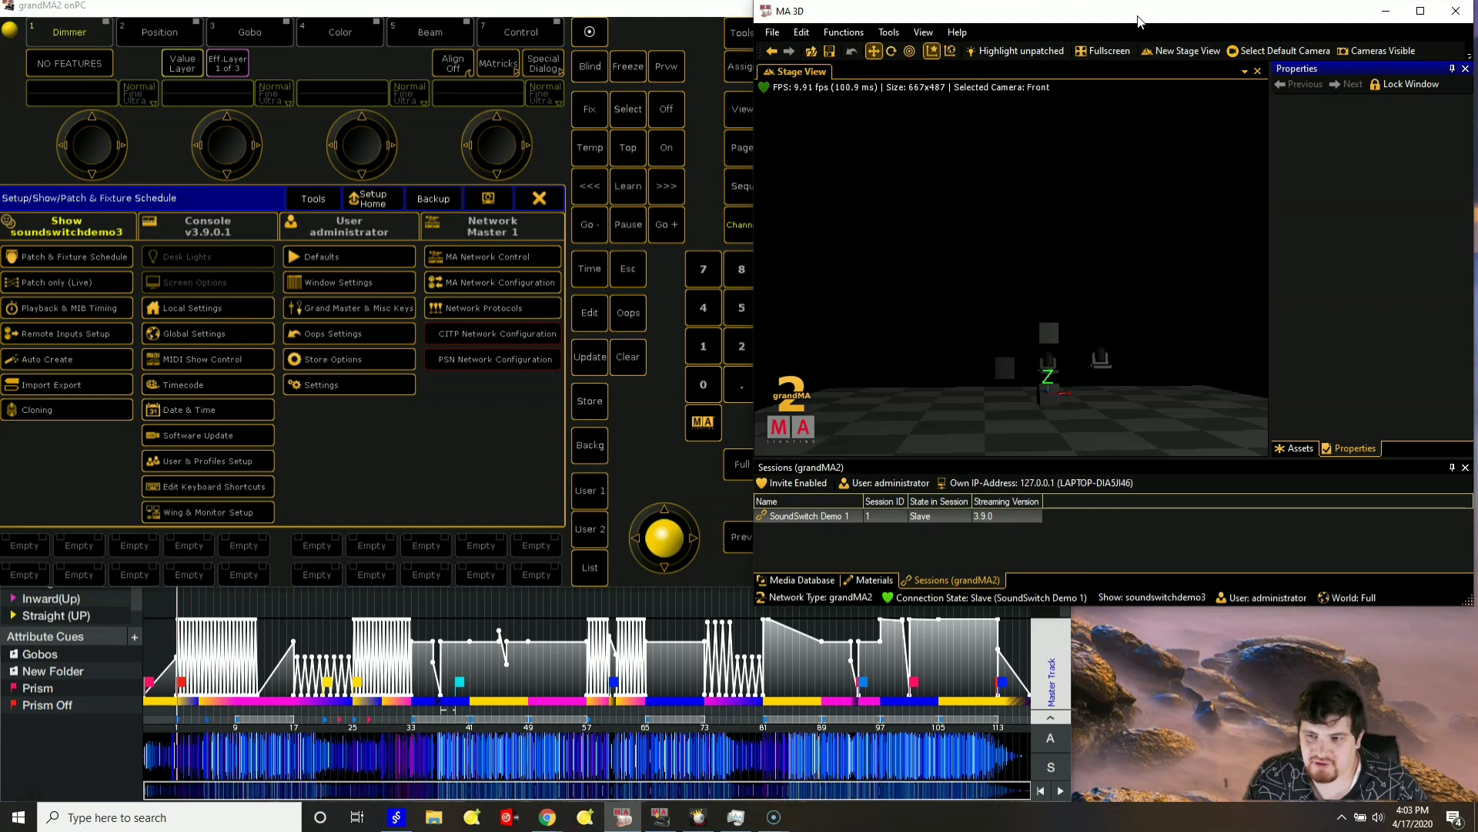
- Spread the multi-patched Colordash pars apart along the X axis in MA 3D
left_click(1048, 385)
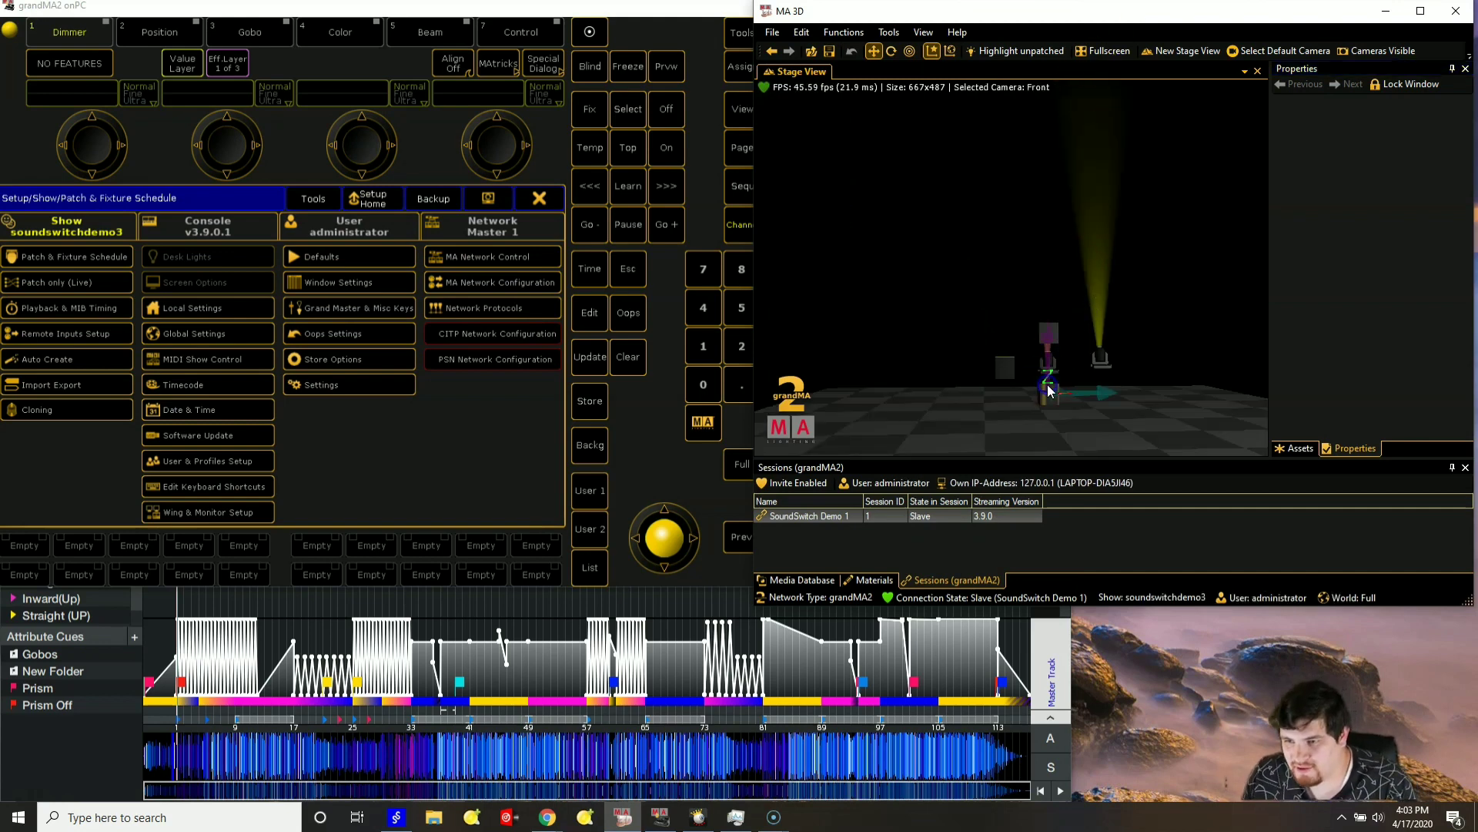
left_click_drag(1112, 393, 1001, 402)
left_click(1112, 386)
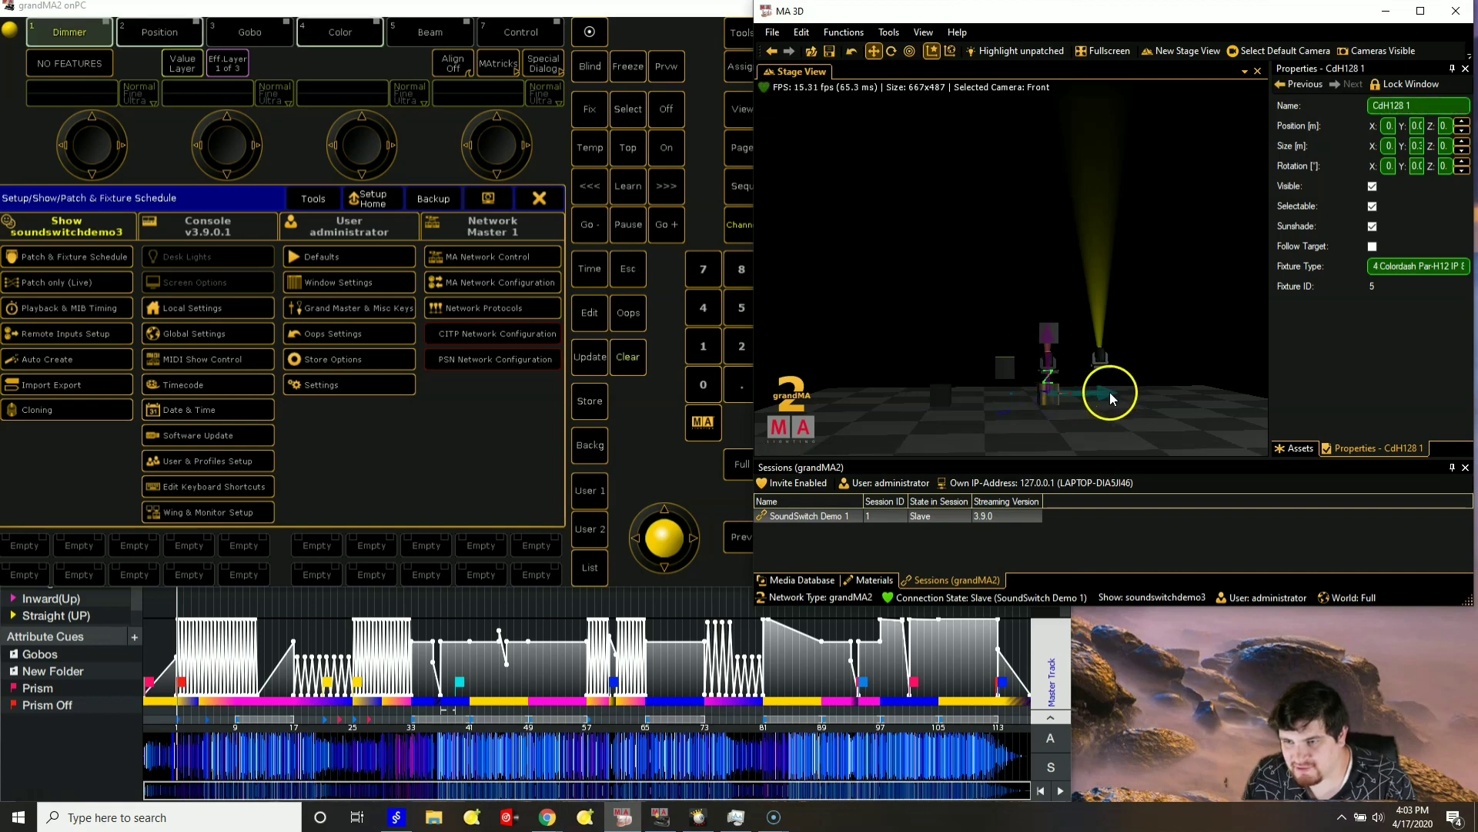
left_click_drag(1111, 394, 1186, 399)
left_click(1041, 402)
left_click(1082, 395)
left_click(1136, 398)
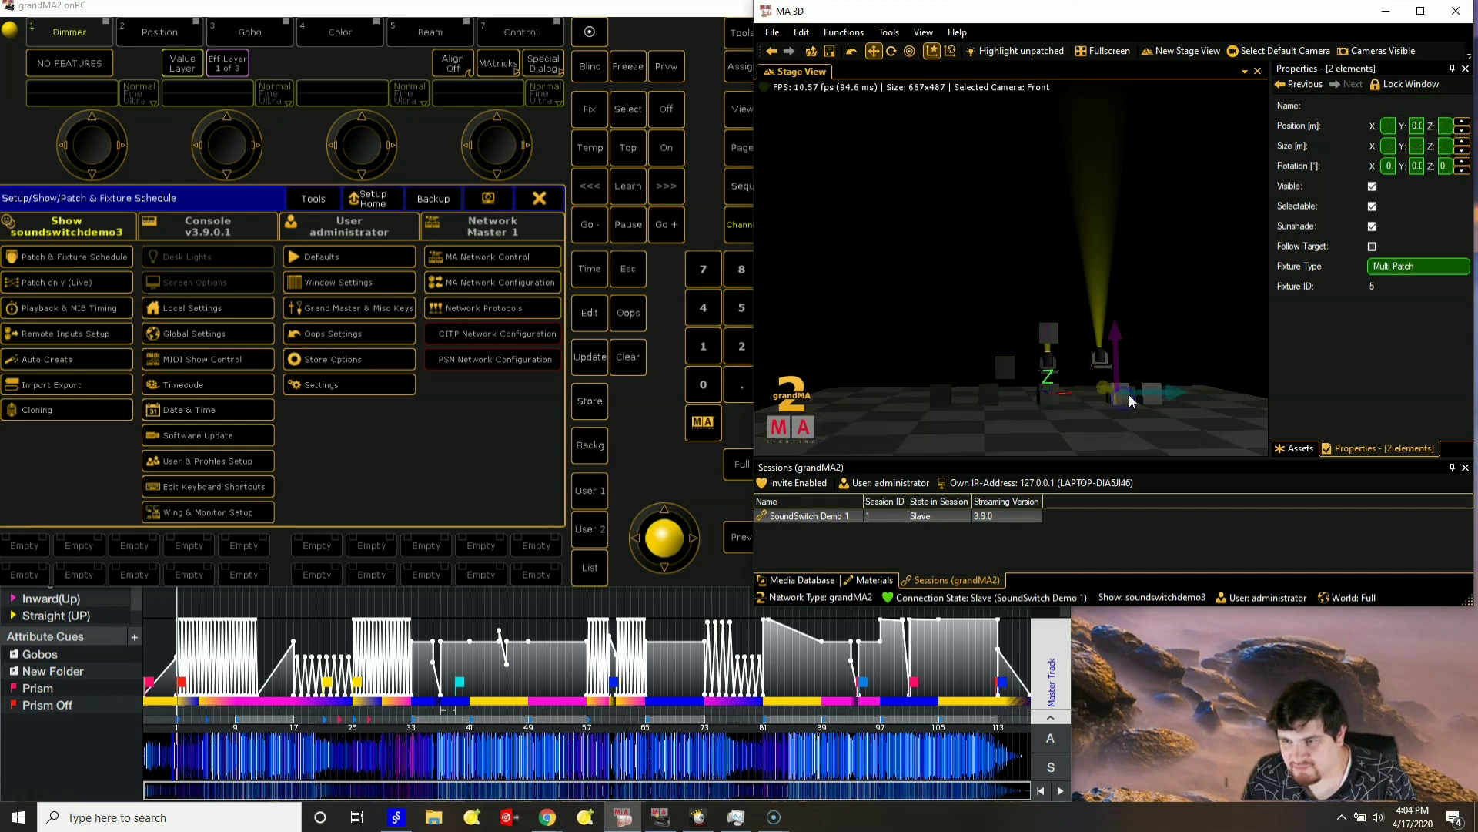
- Select all five pars and set their Rotation Y to 180 degrees
left_click(1155, 396)
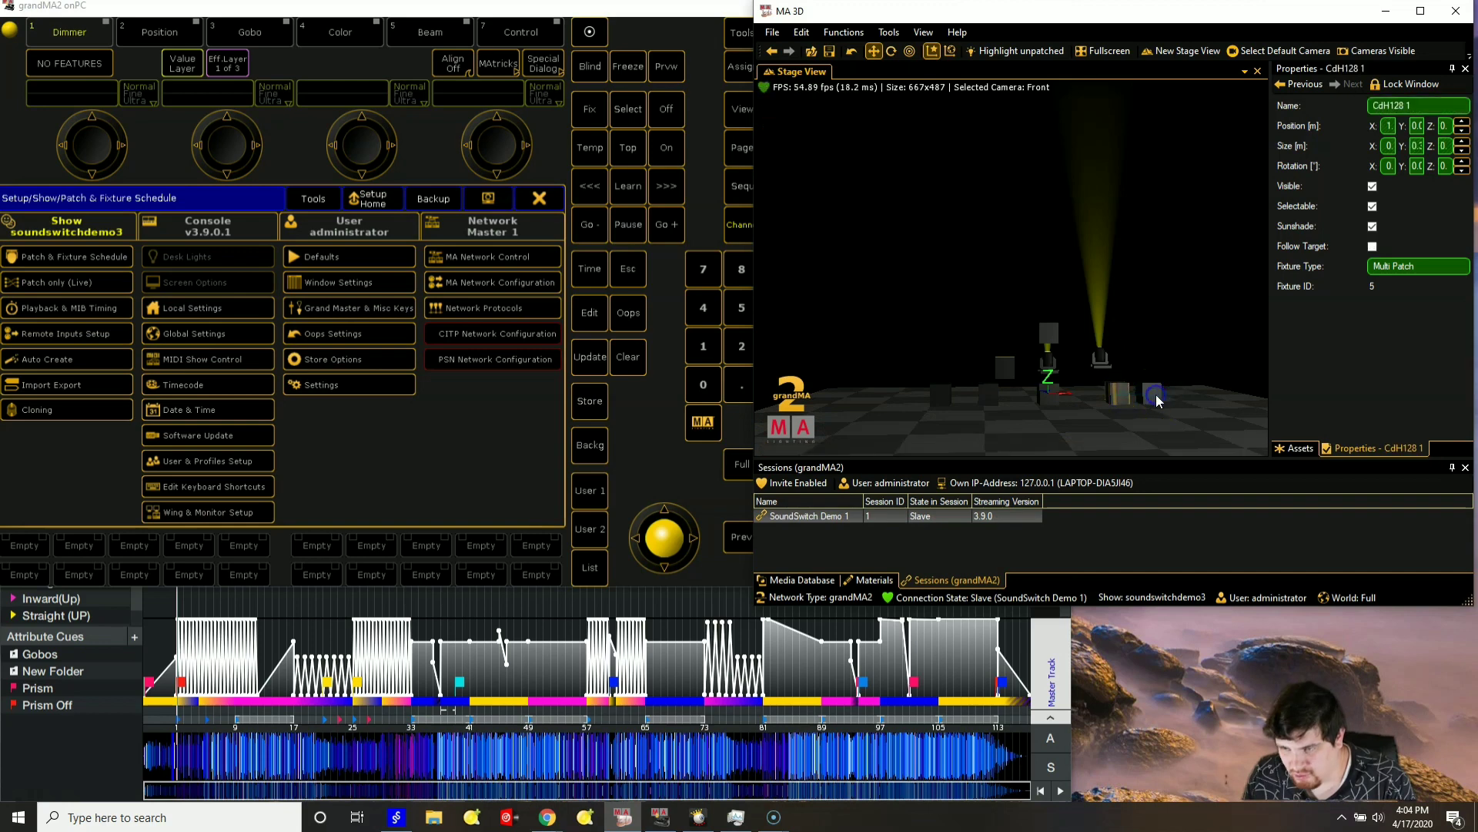
left_click(1111, 406)
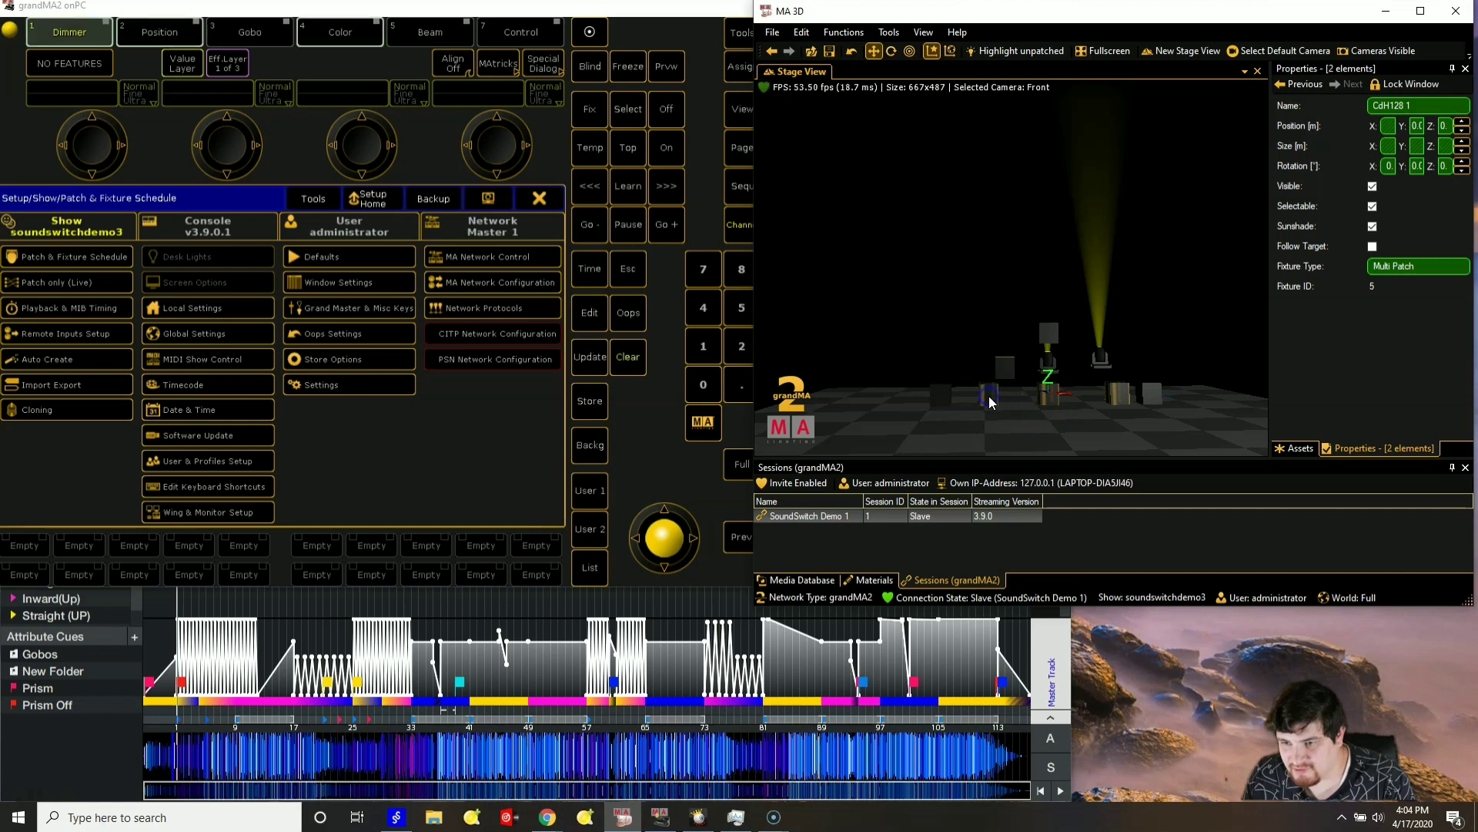
left_click(946, 400)
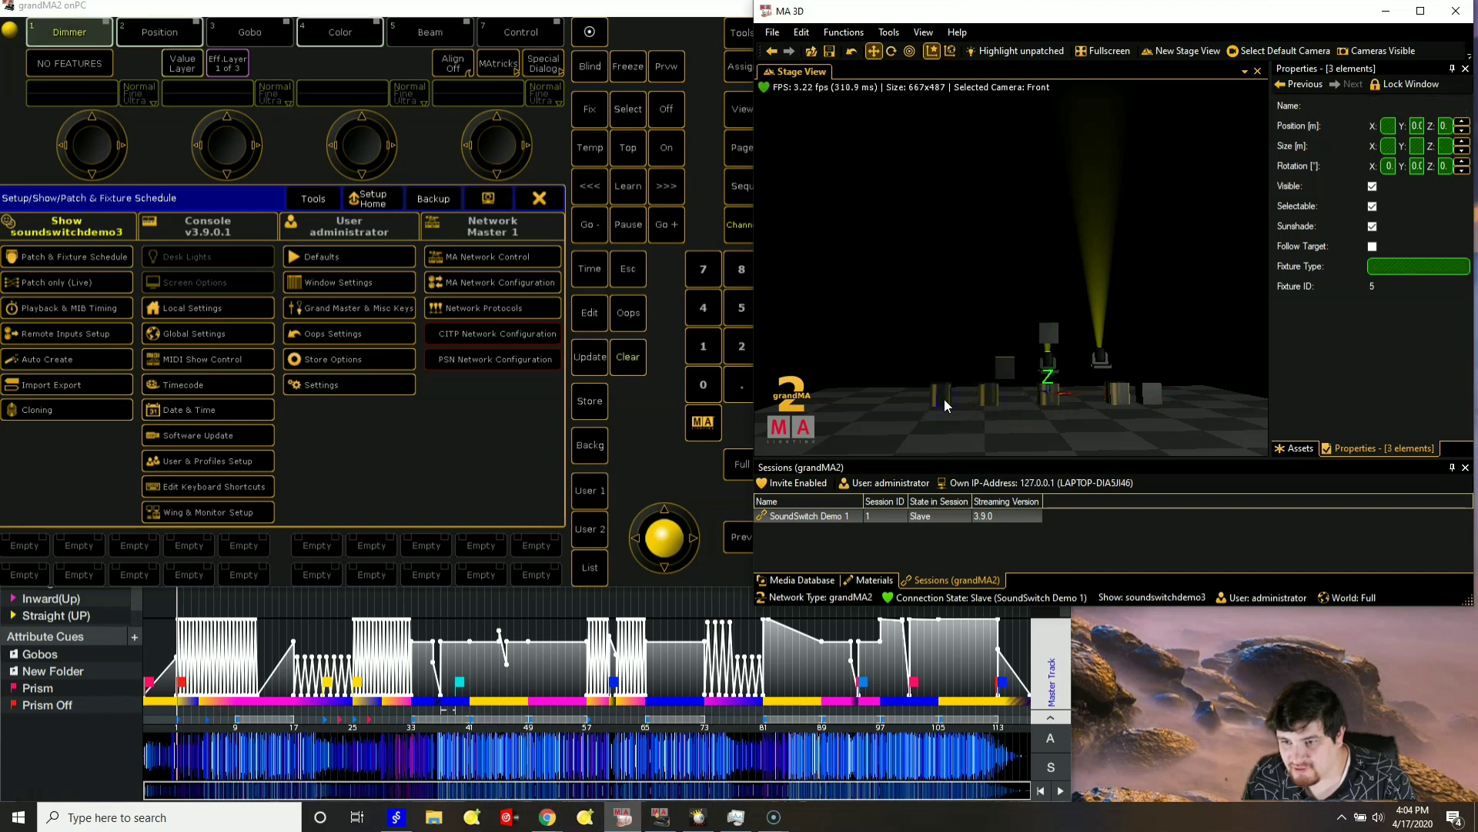
left_click(1141, 393)
left_click(1417, 167)
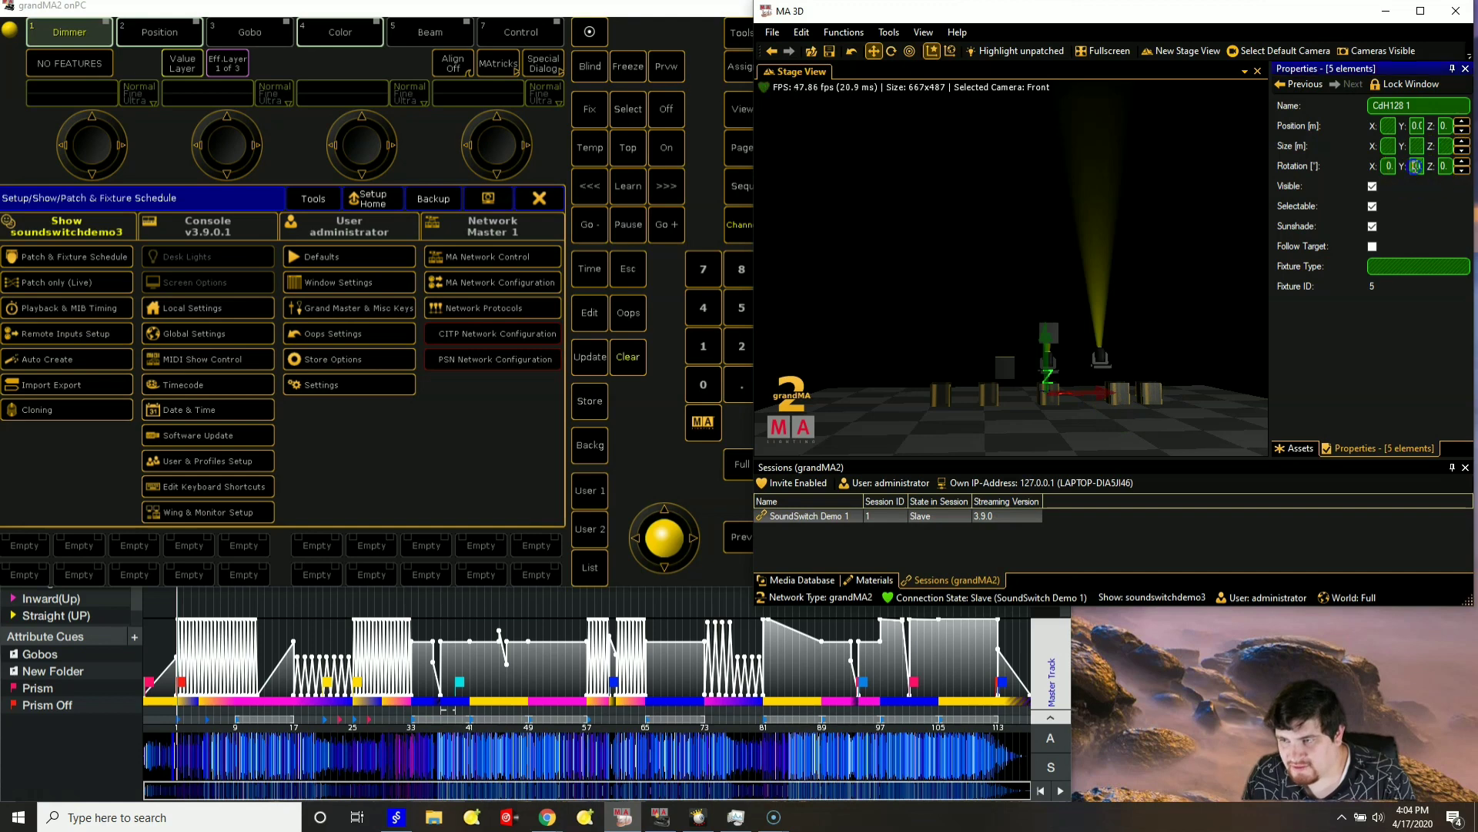
type("90")
key("Return")
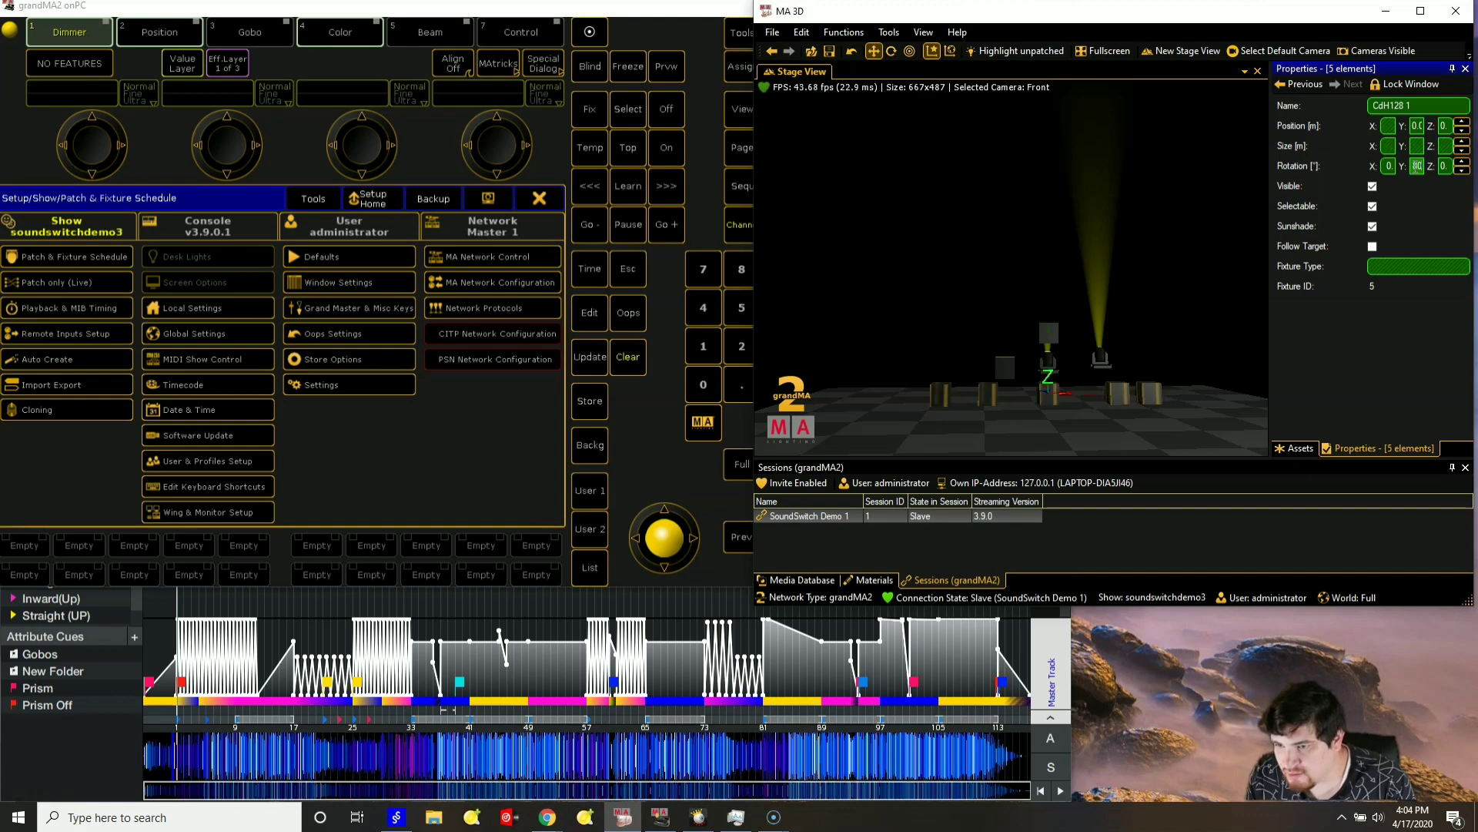
type("180")
key("Tab")
right_click(1193, 308)
left_click_drag(1186, 296, 1183, 293)
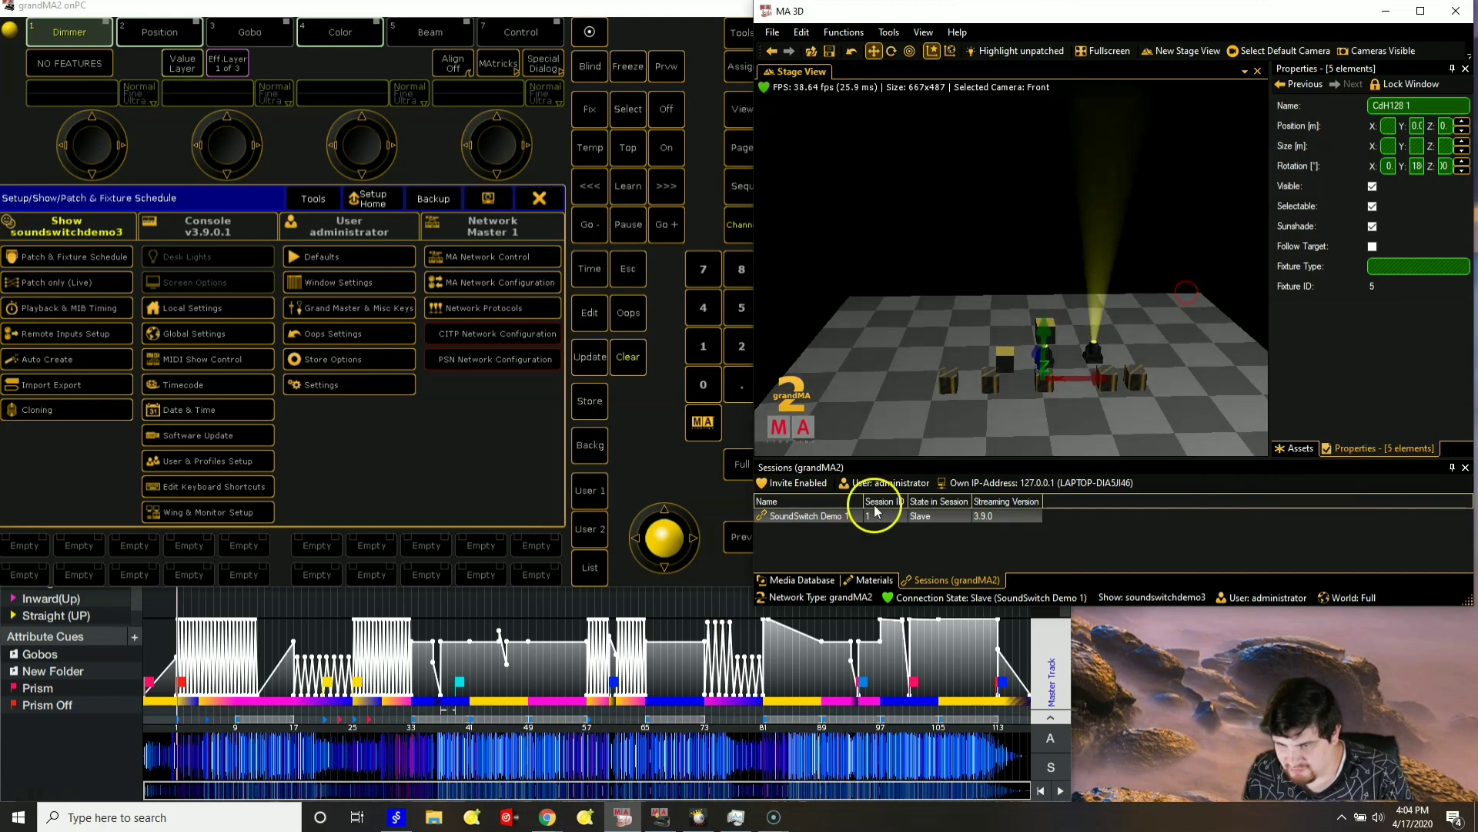
- Add another 10Ch RGBWA UV Par at channel 47 from SoundSwitch's Fixture Library
left_click(790, 741)
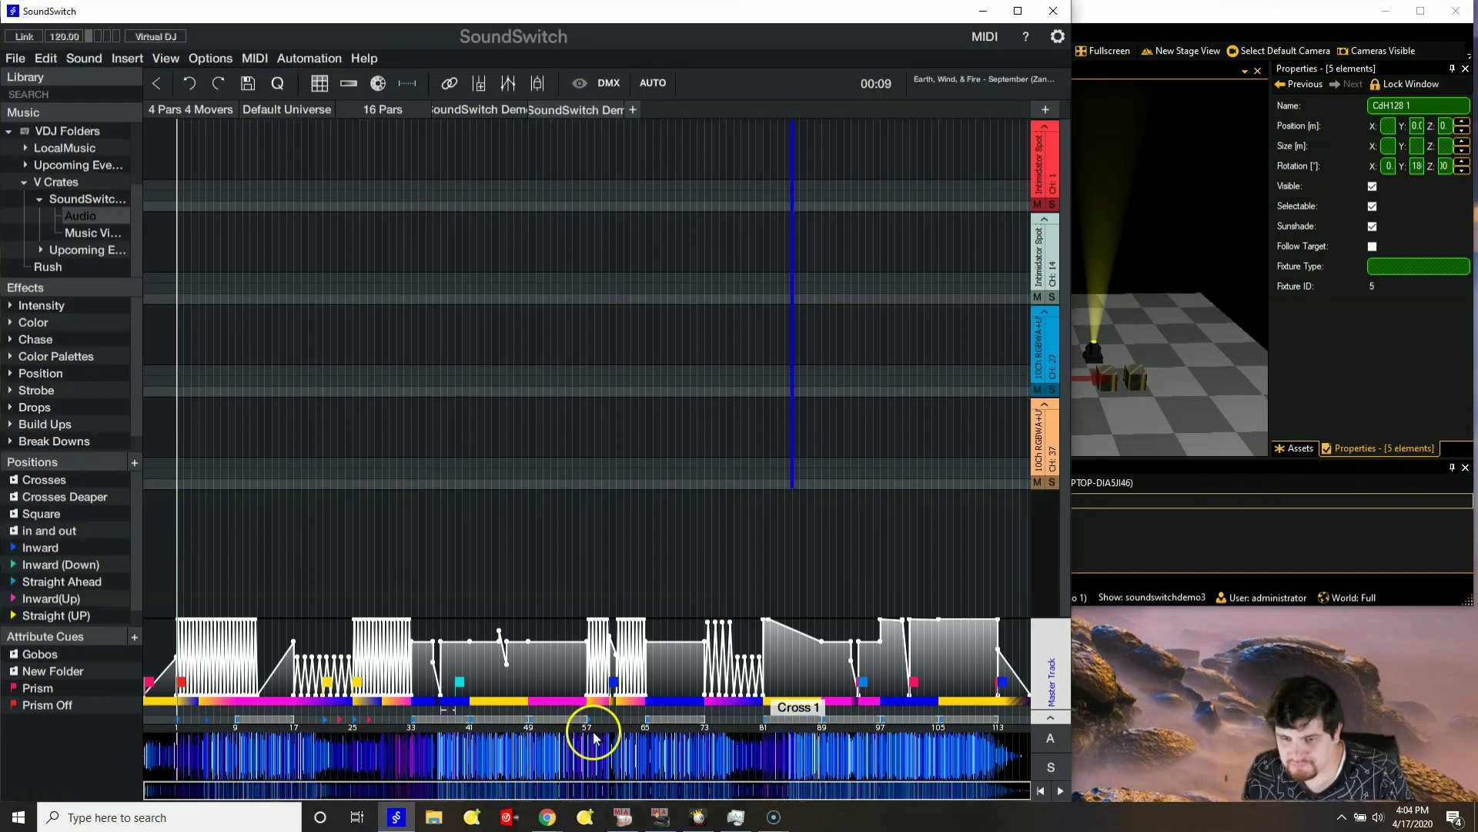
left_click(1050, 111)
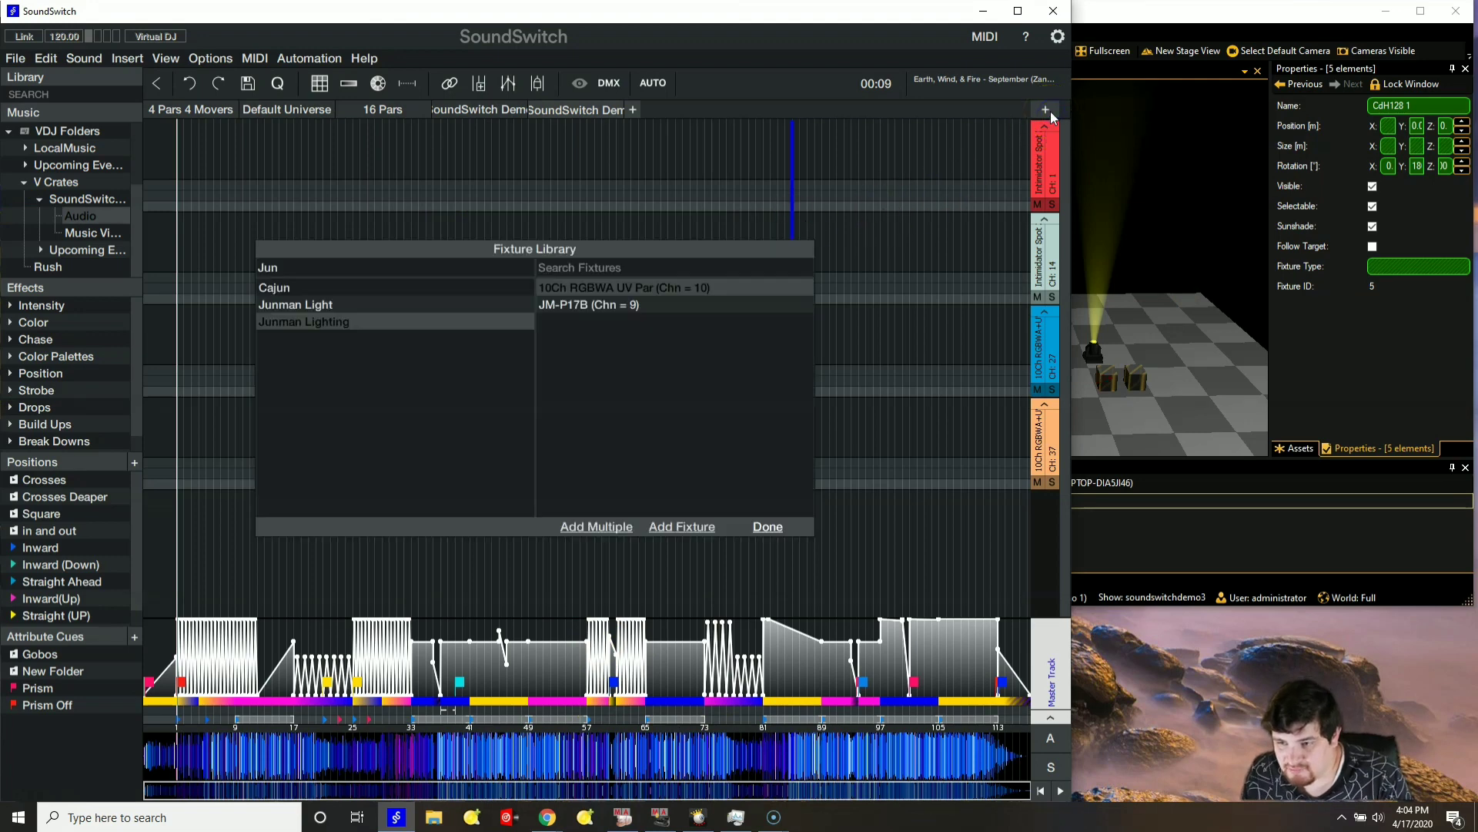
left_click(564, 352)
left_click(705, 544)
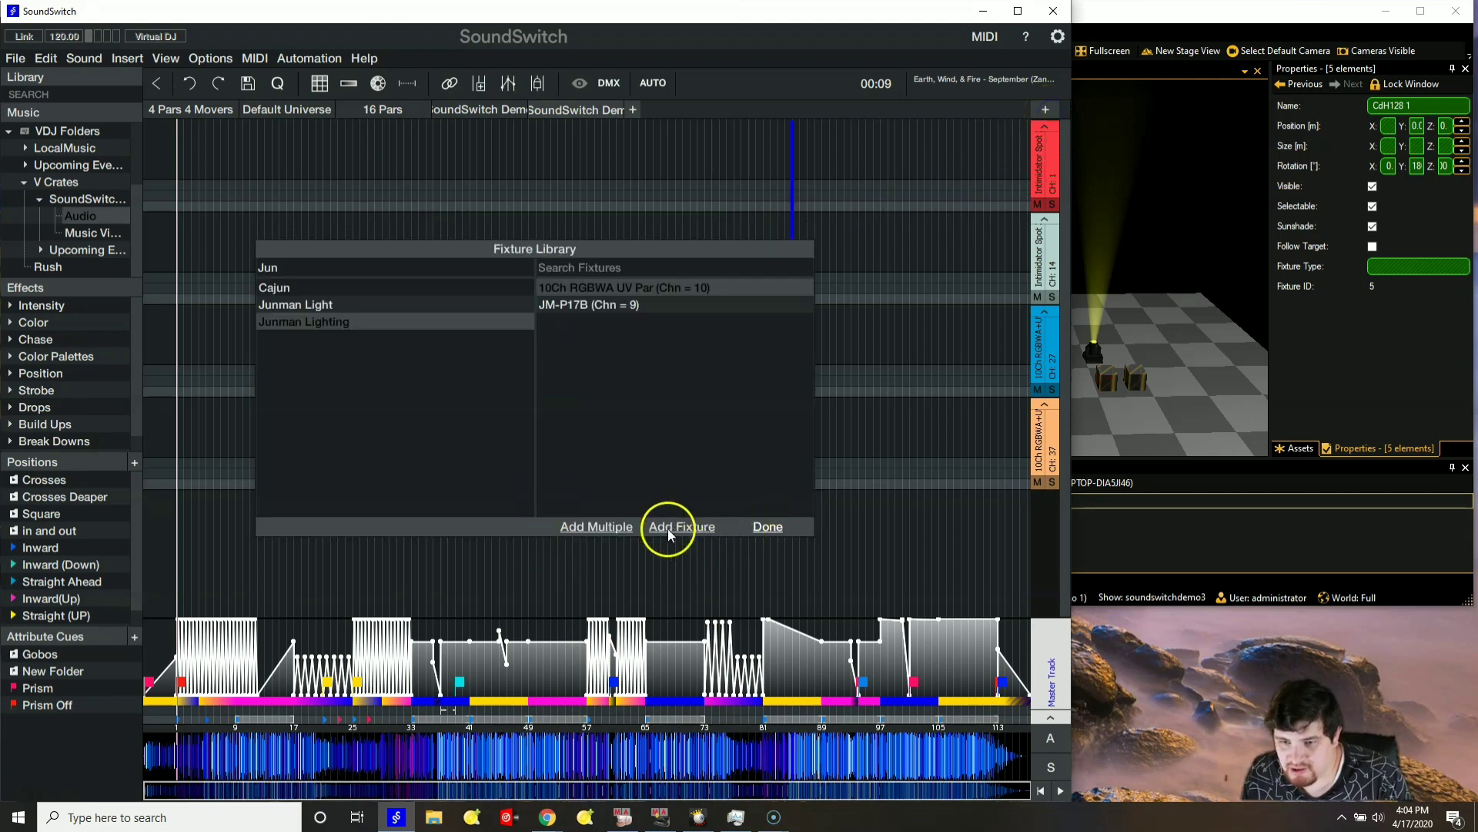
left_click(763, 527)
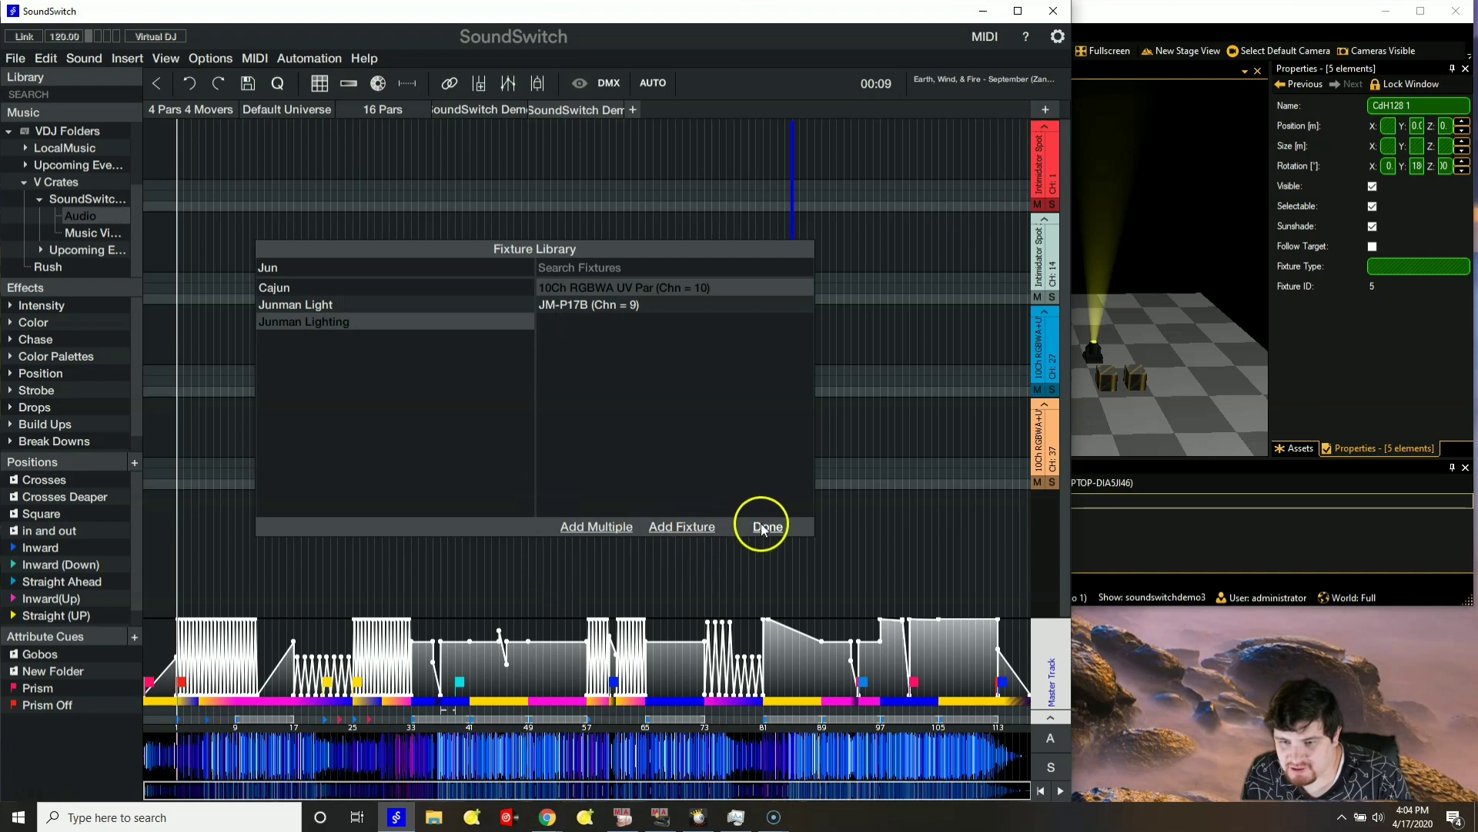
left_click(685, 531)
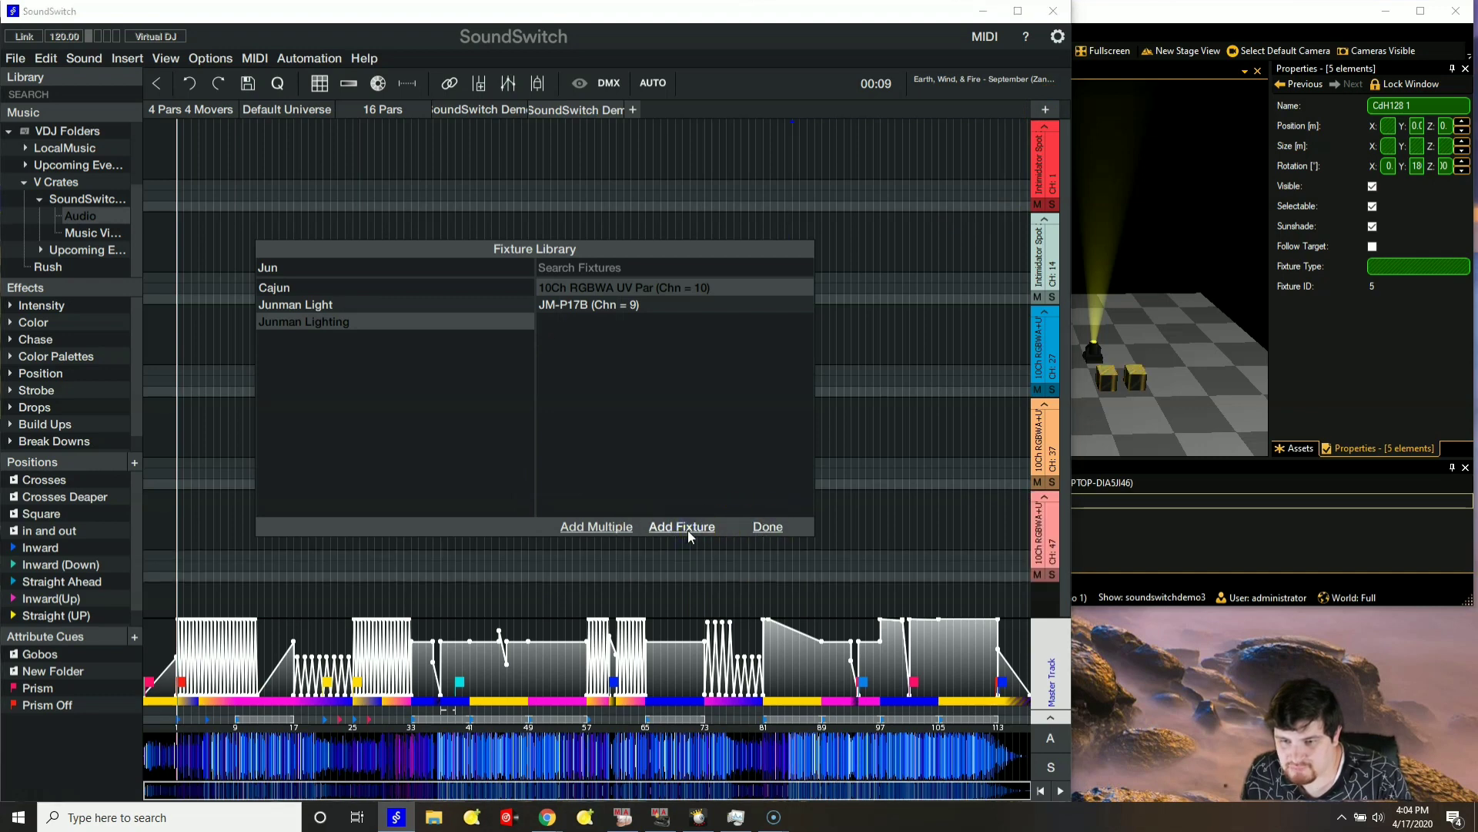
left_click(754, 527)
left_click(756, 528)
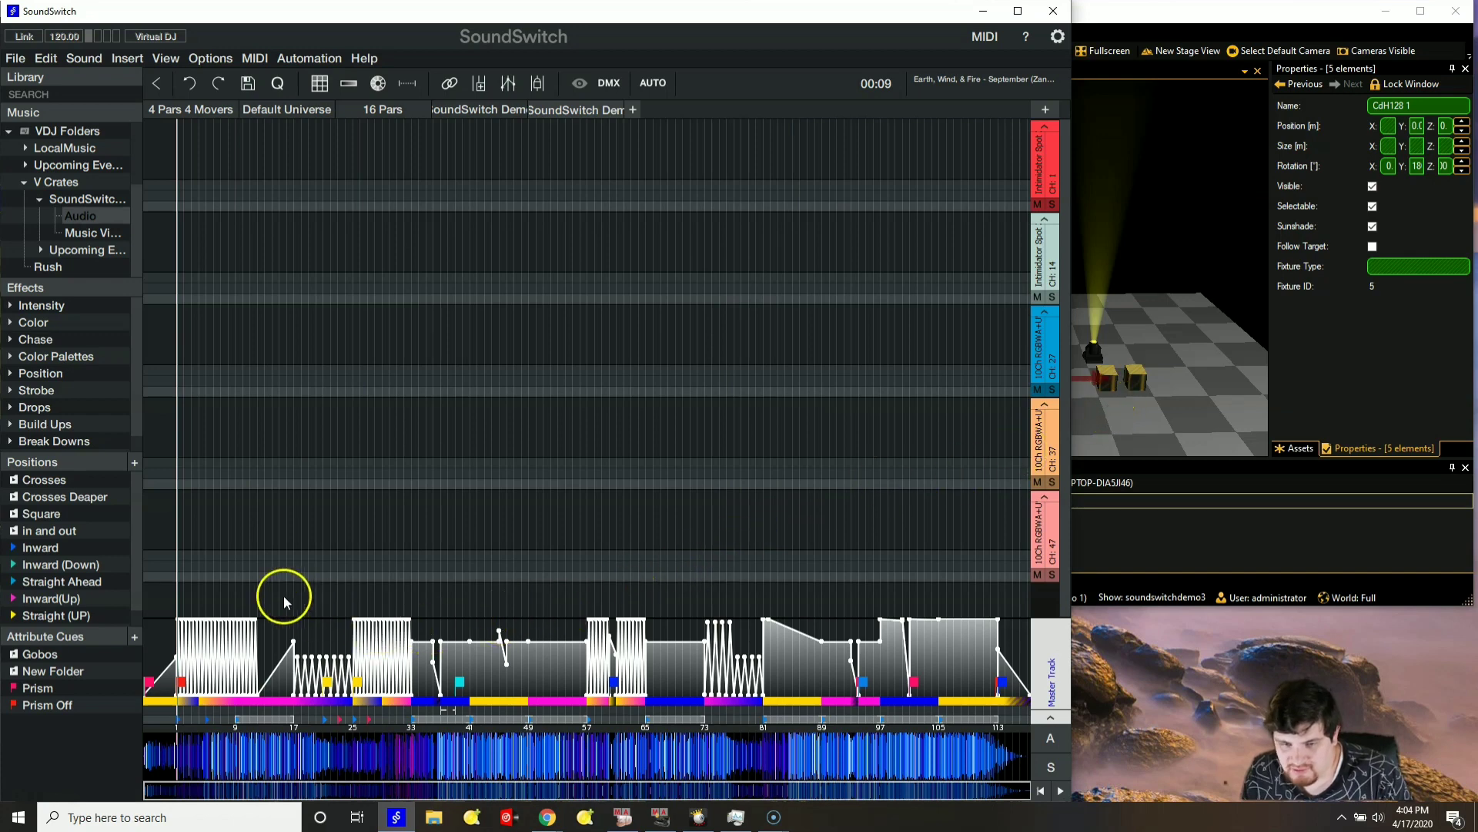
- Play the show from near the song start and watch the multi-patched pars light blue in MA 3D
left_click(214, 569)
key("space")
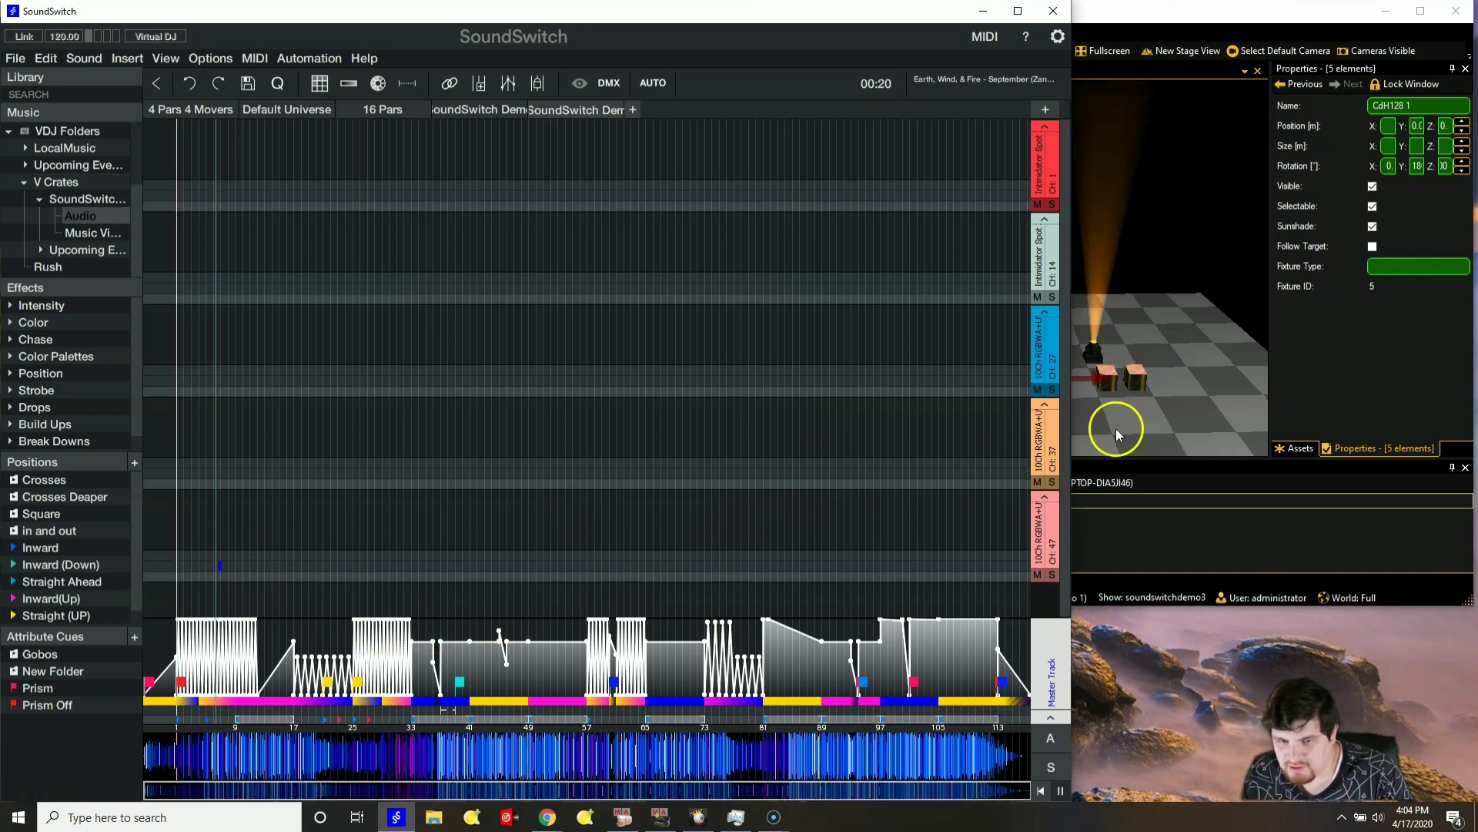
left_click(1298, 16)
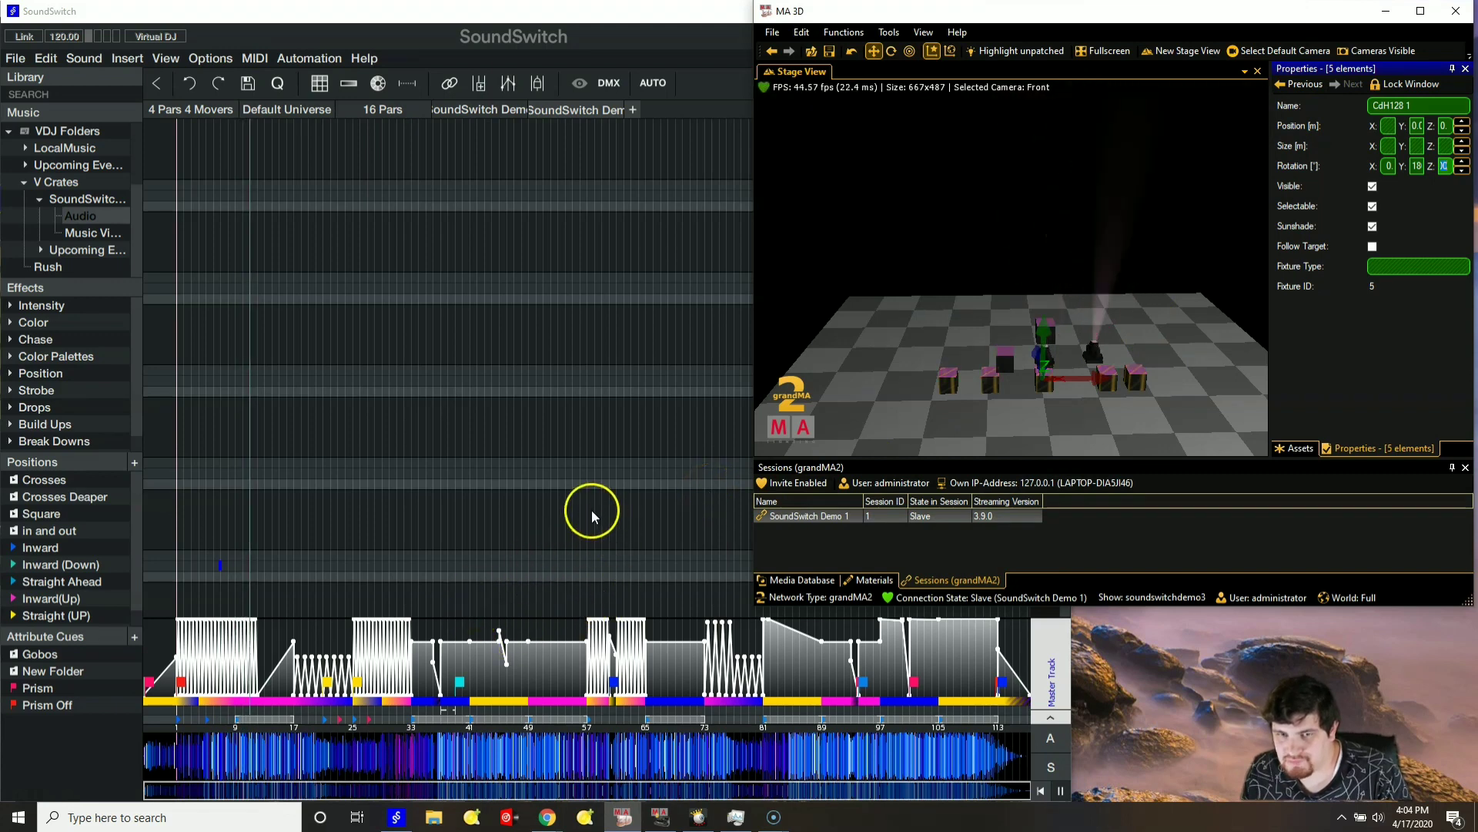
- Back in SoundSwitch, jump to a later point in the song and stop playback
left_click(454, 493)
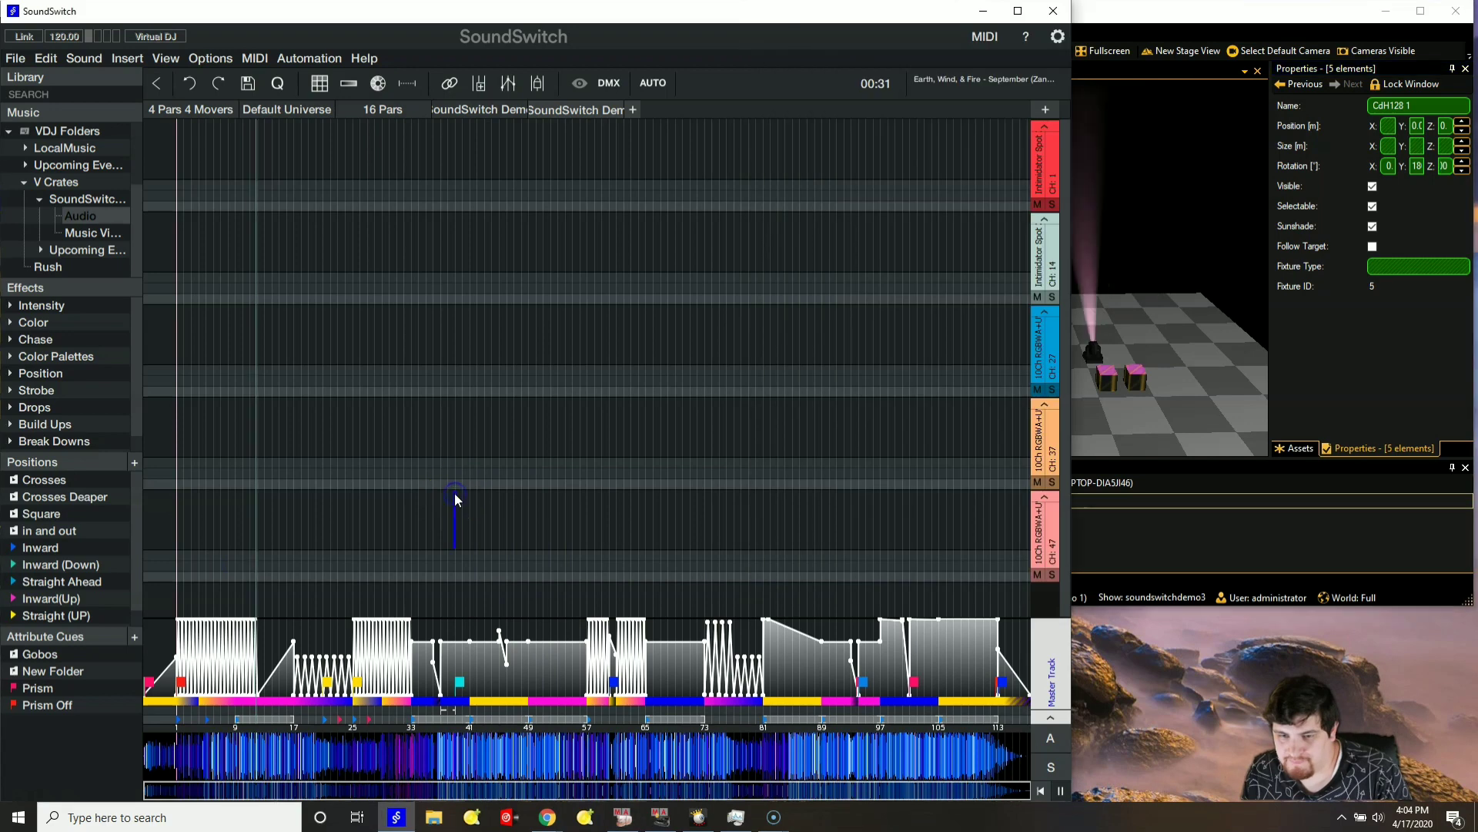
left_click(454, 493)
key("space")
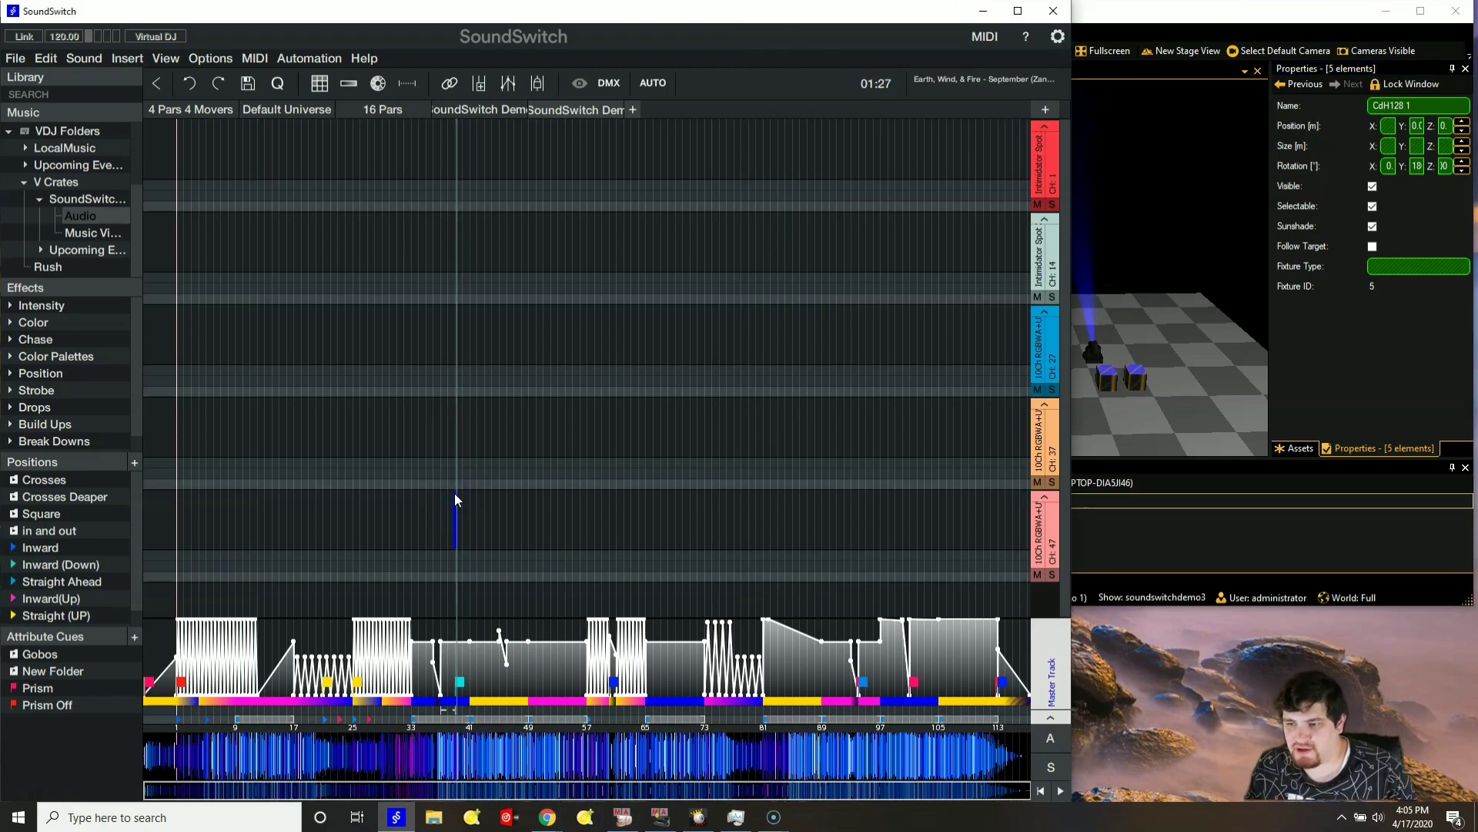